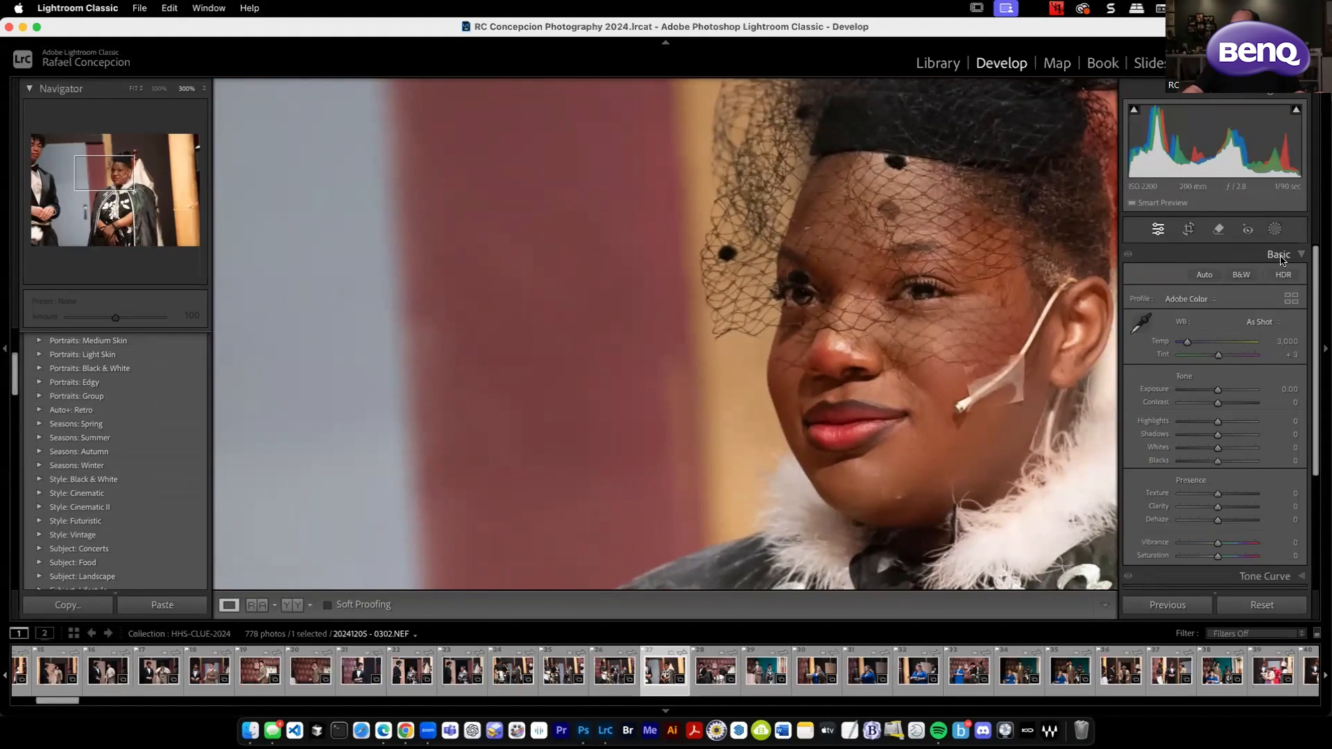
Open the Detail settings for the photo and expand the manual noise reduction controls.
scroll(1276, 284, "down", 3)
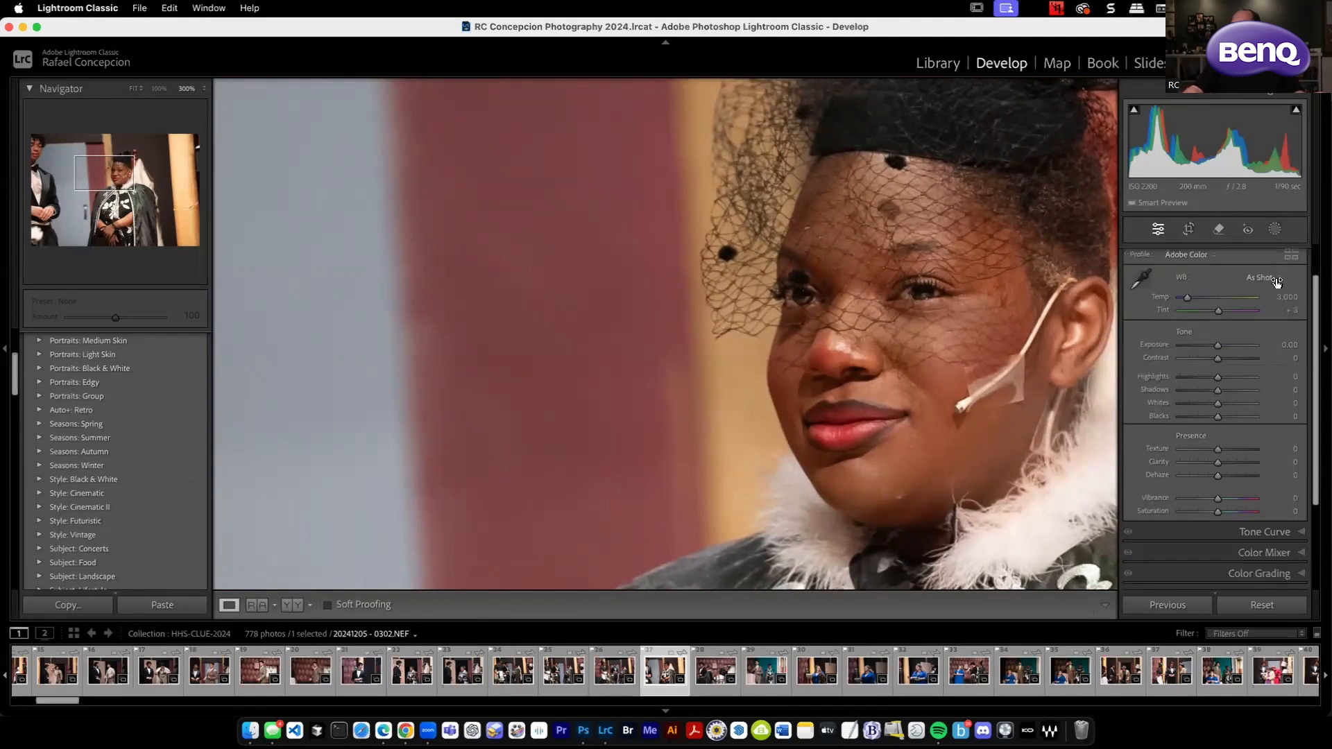
scroll(1276, 285, "down", 2)
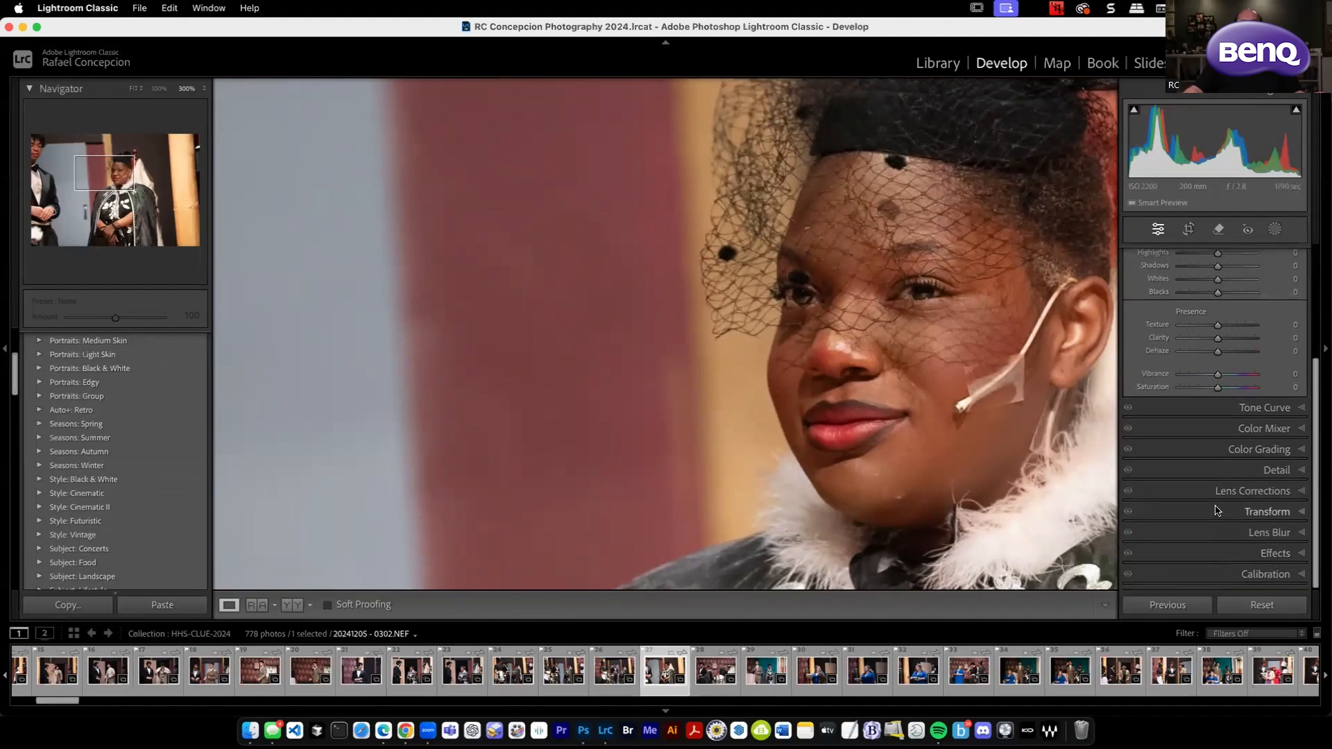
left_click(1249, 472)
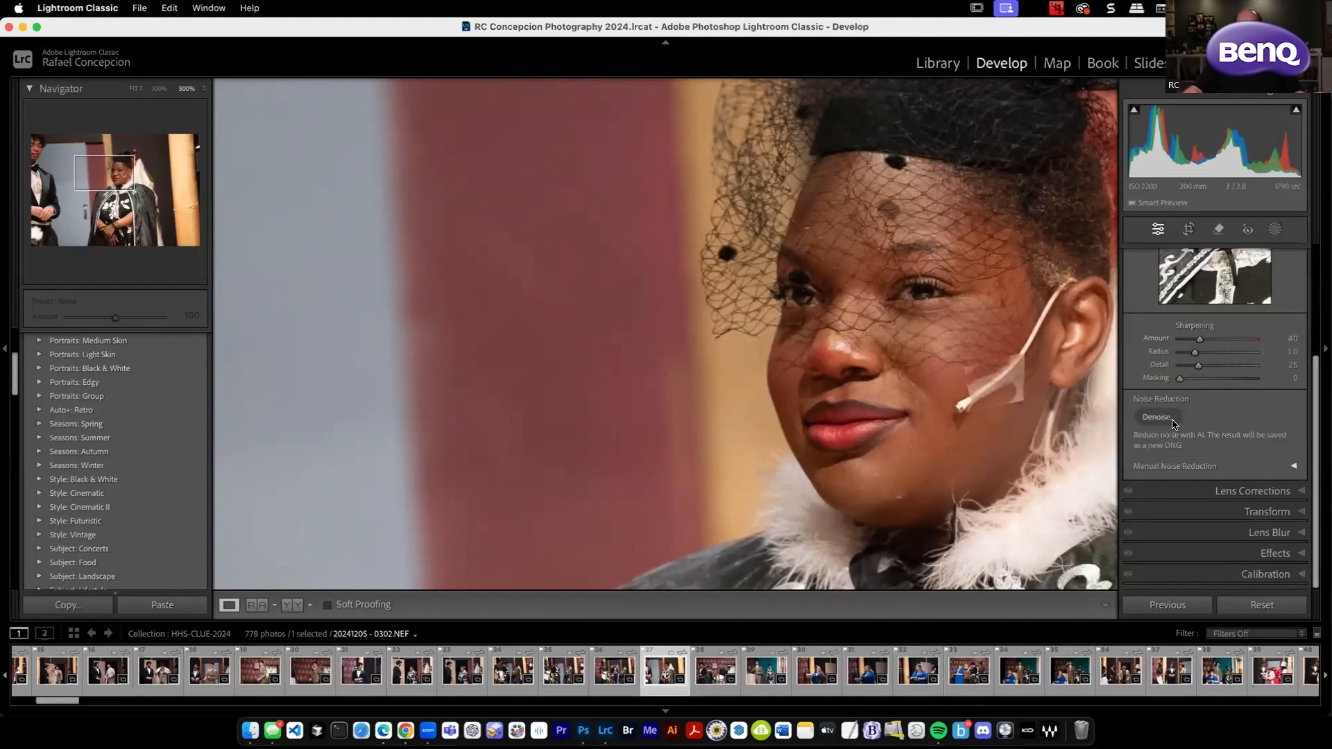
left_click(1293, 469)
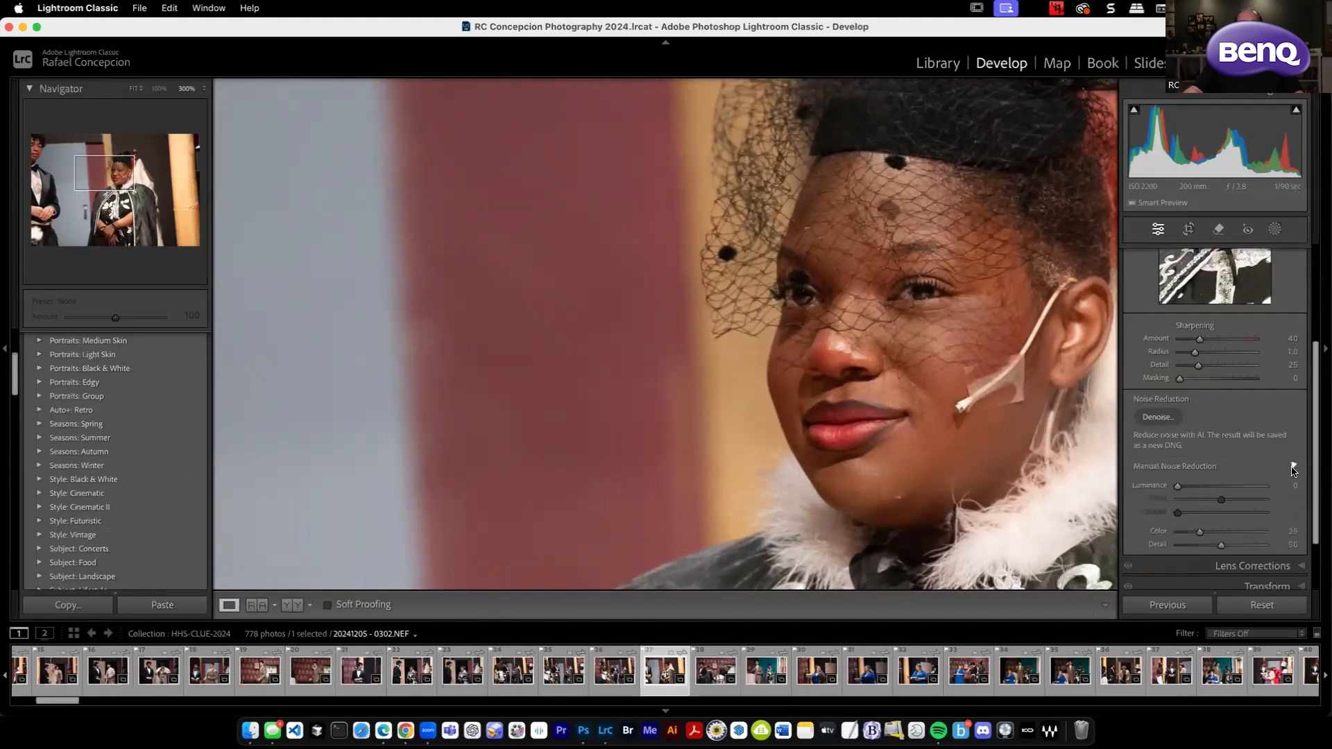
scroll(1235, 437, "down", 2)
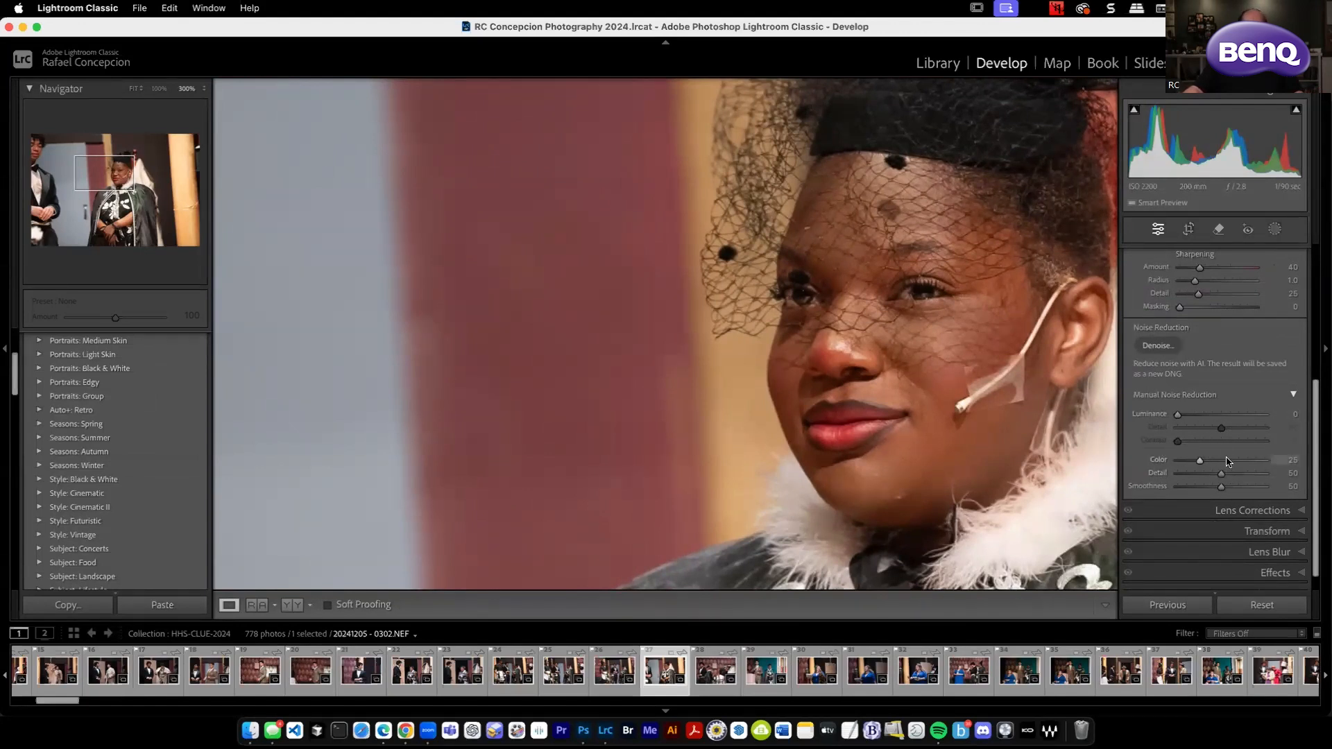
left_click(1159, 347)
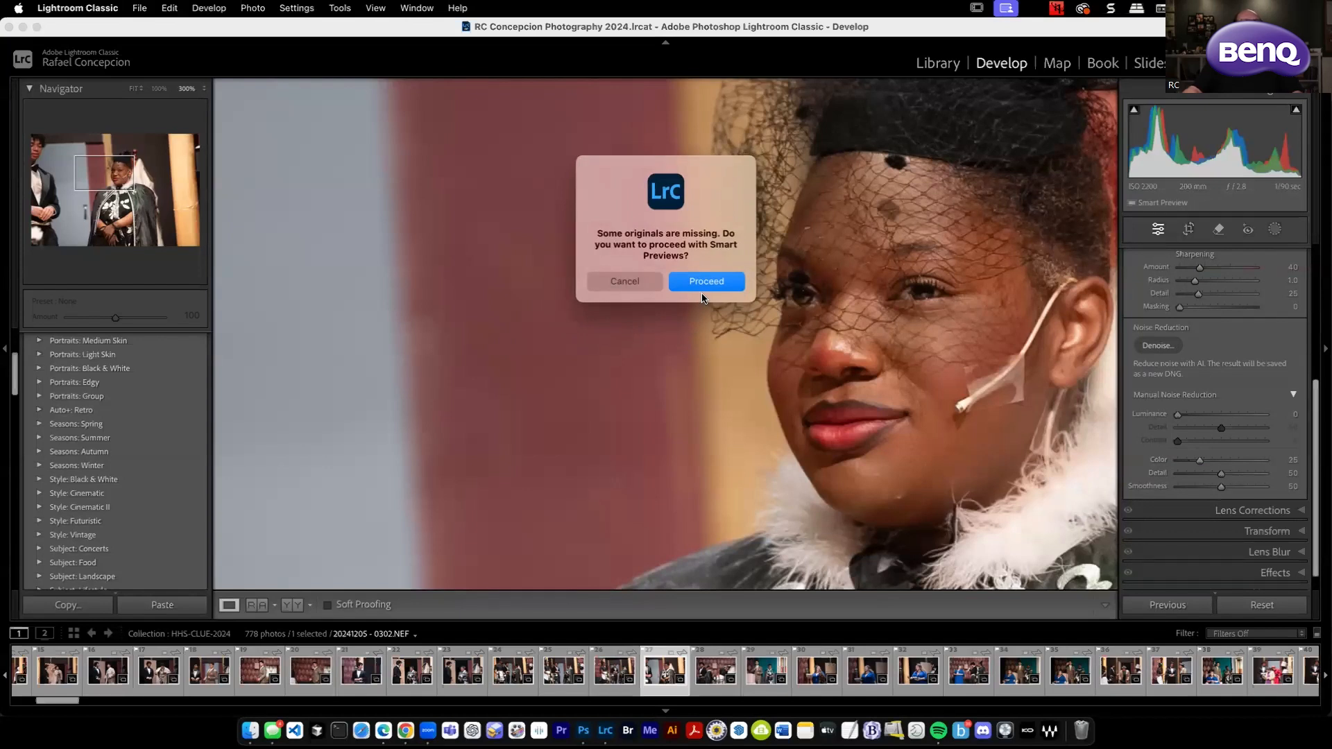
left_click(632, 283)
right_click(664, 372)
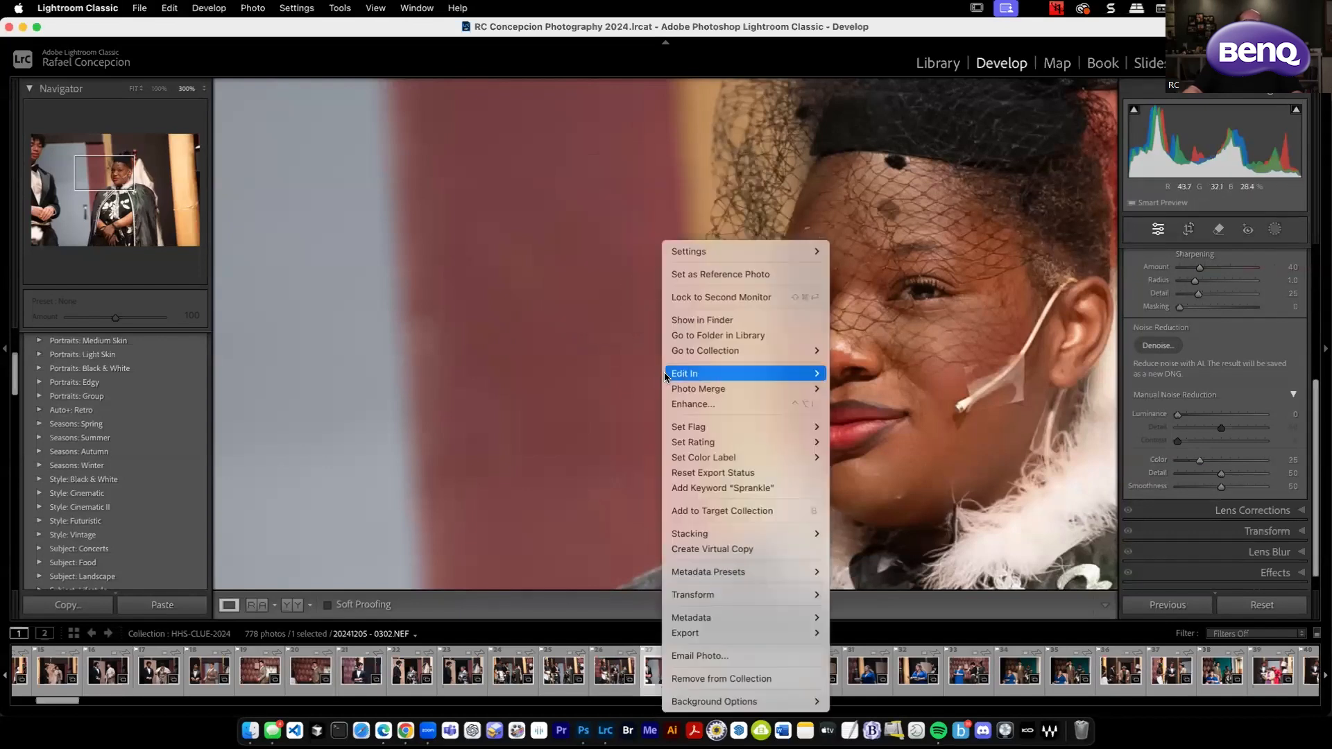
left_click(947, 468)
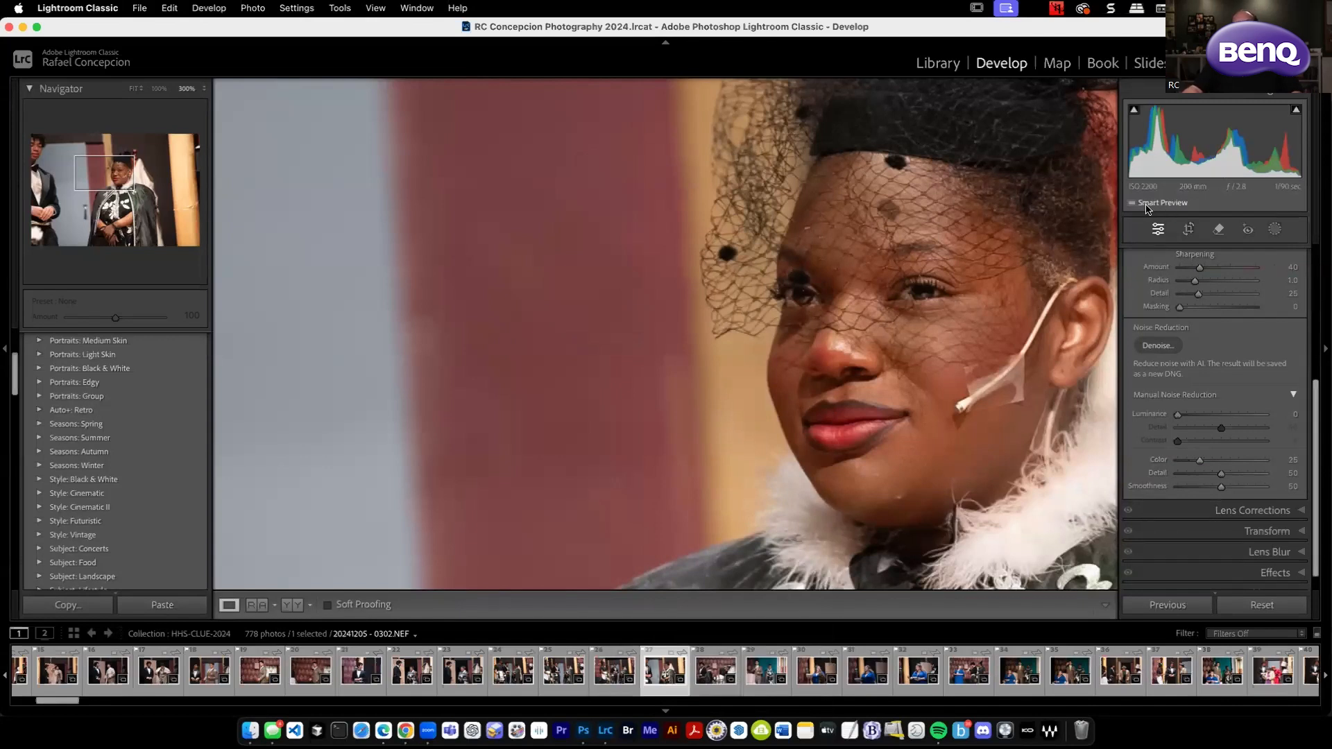
Check the photo's Smart Preview status and go to its source folder in the Library.
mouse_move(1155, 210)
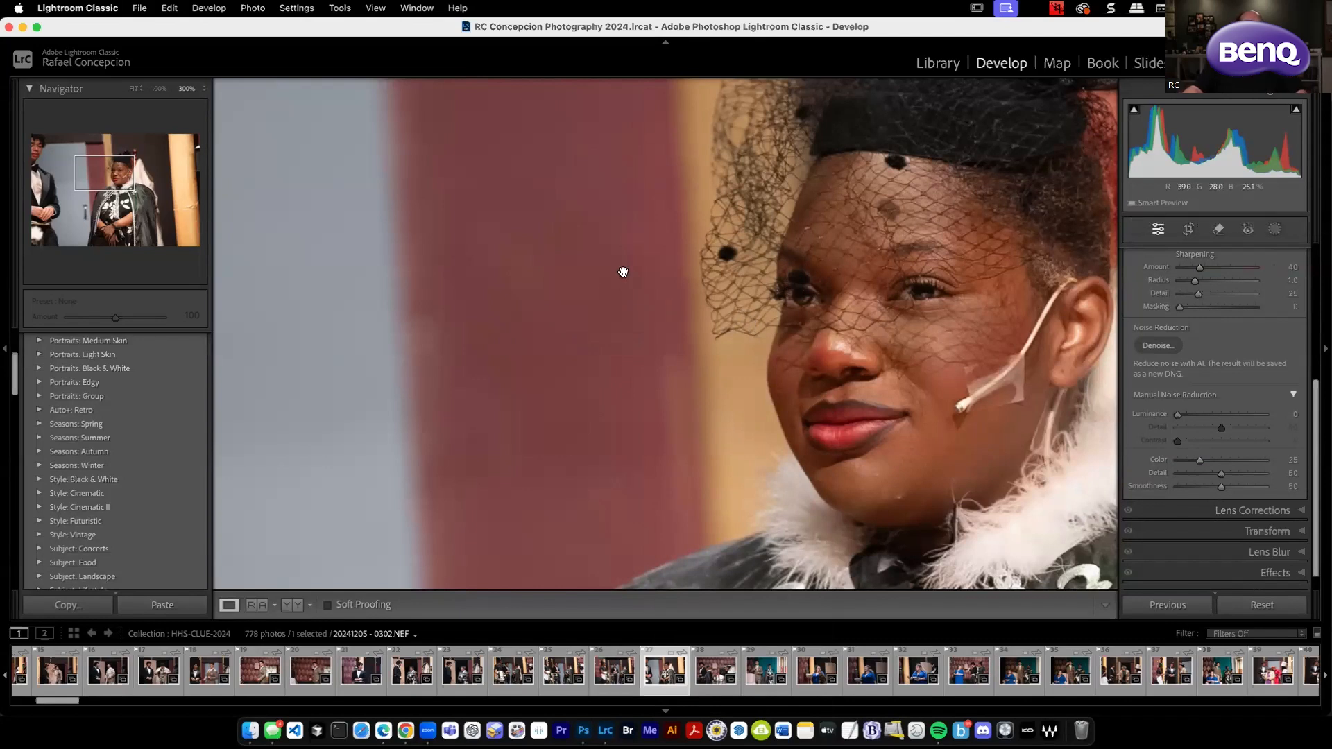
right_click(719, 270)
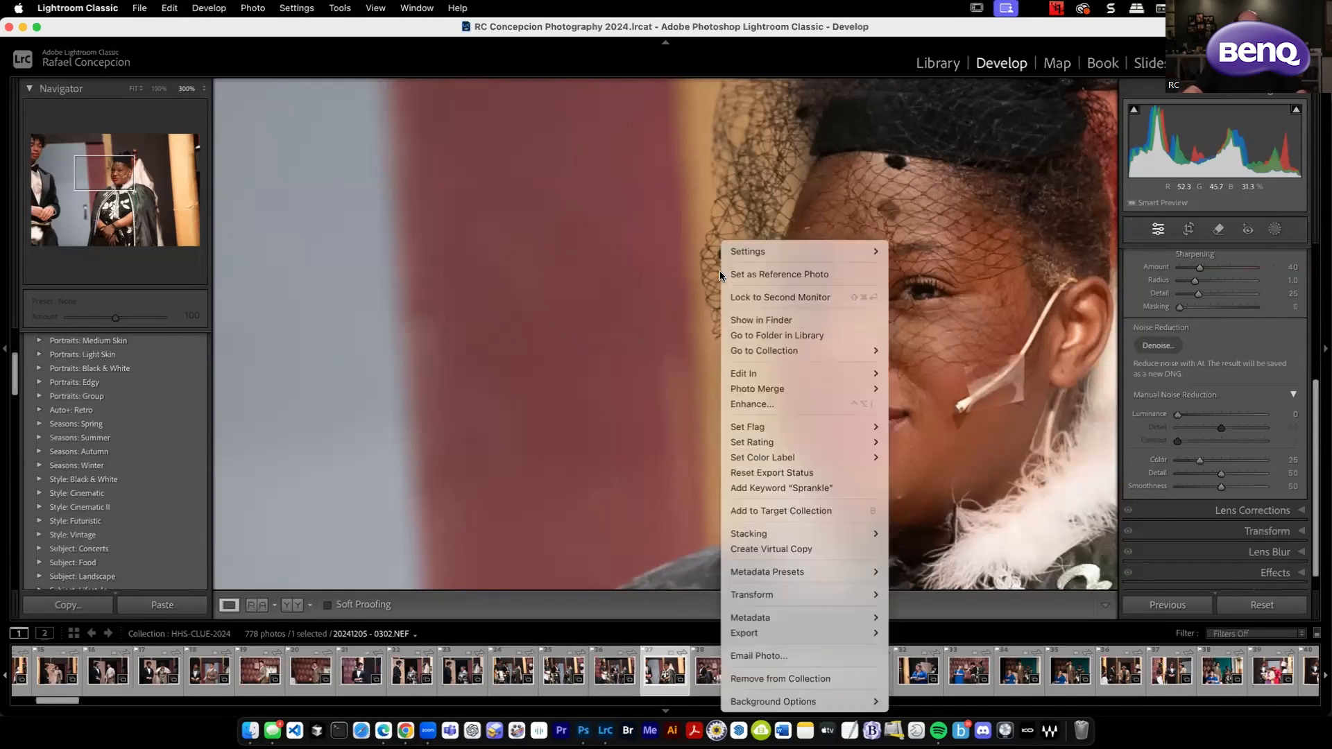
left_click(805, 336)
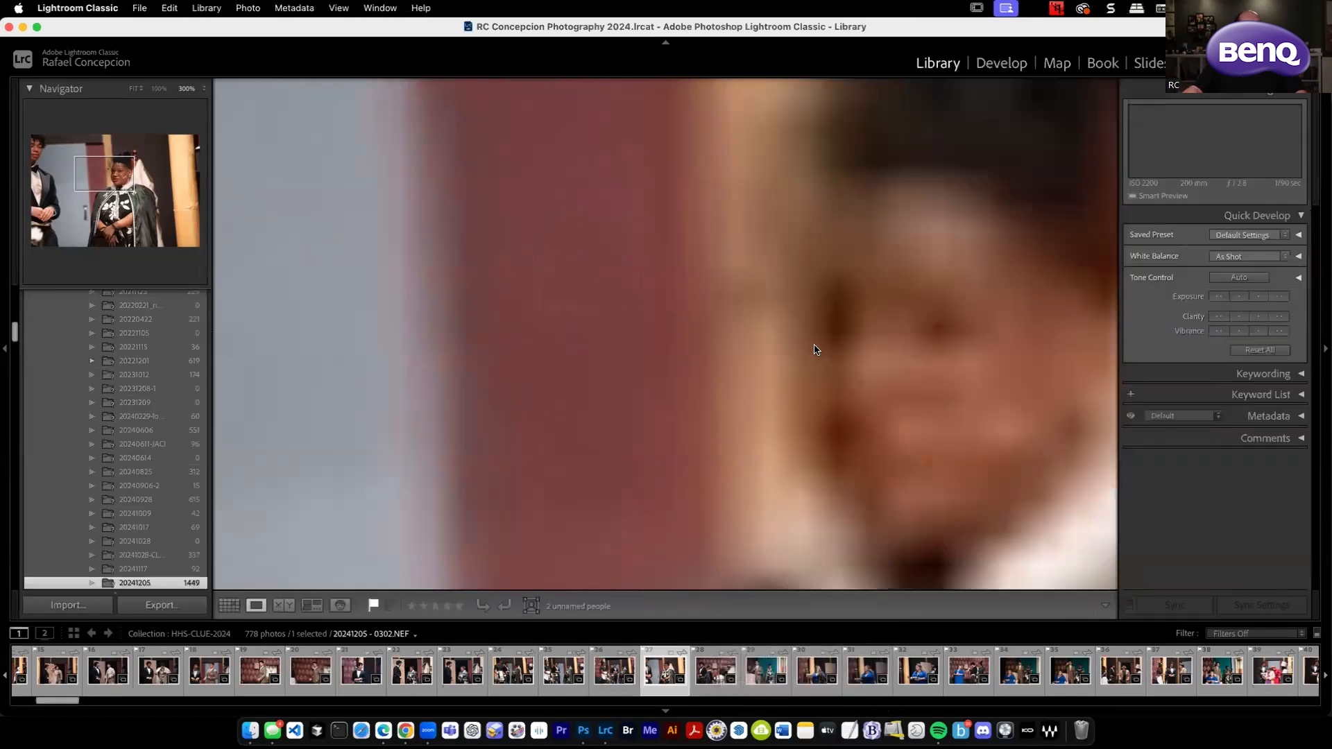
Relink the missing 20241205 folder to the 20241205 folder inside Resources on the Desktop.
right_click(145, 585)
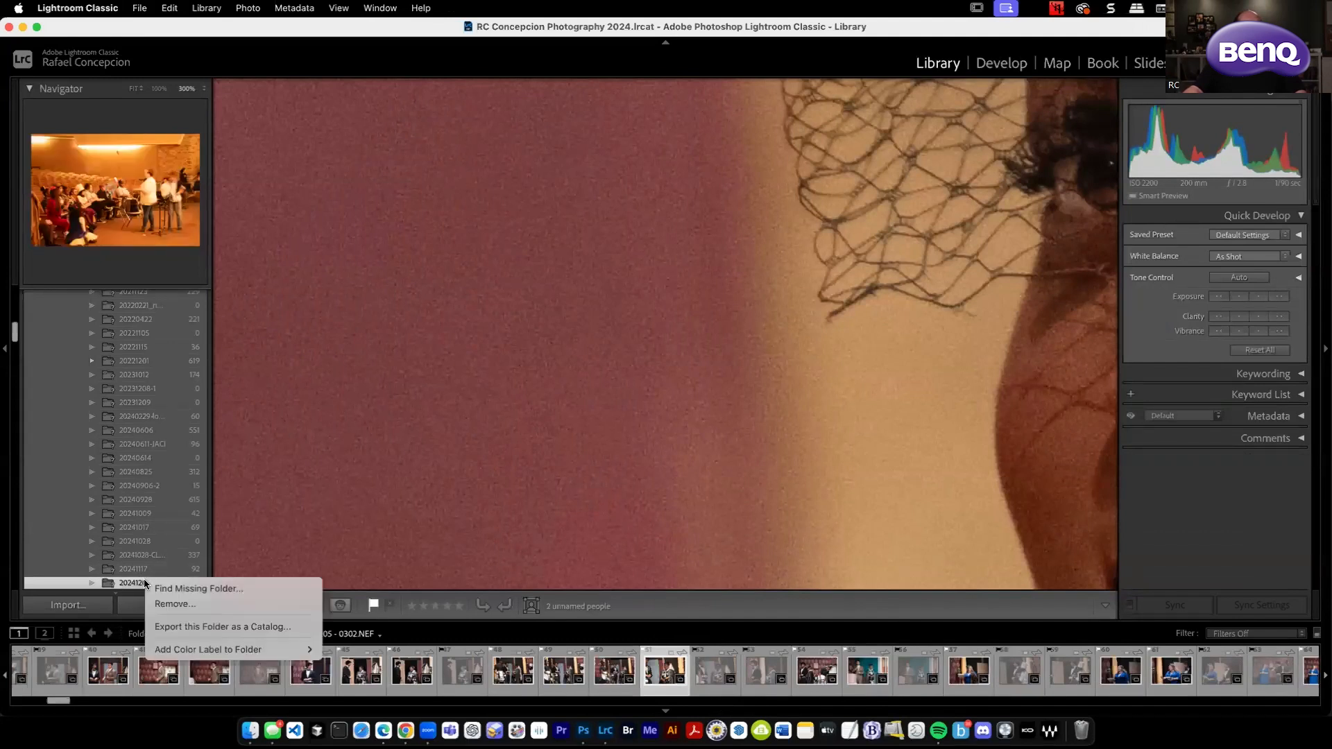
left_click(214, 589)
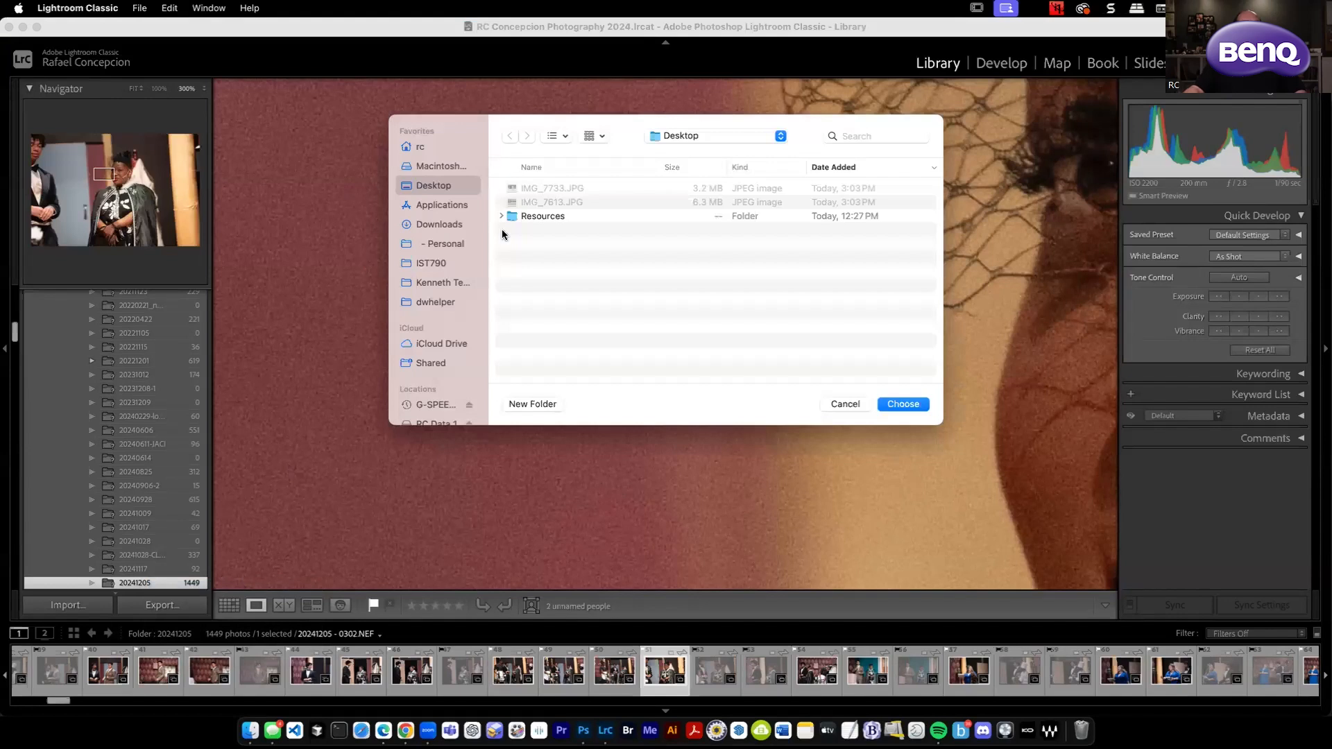
double_click(536, 215)
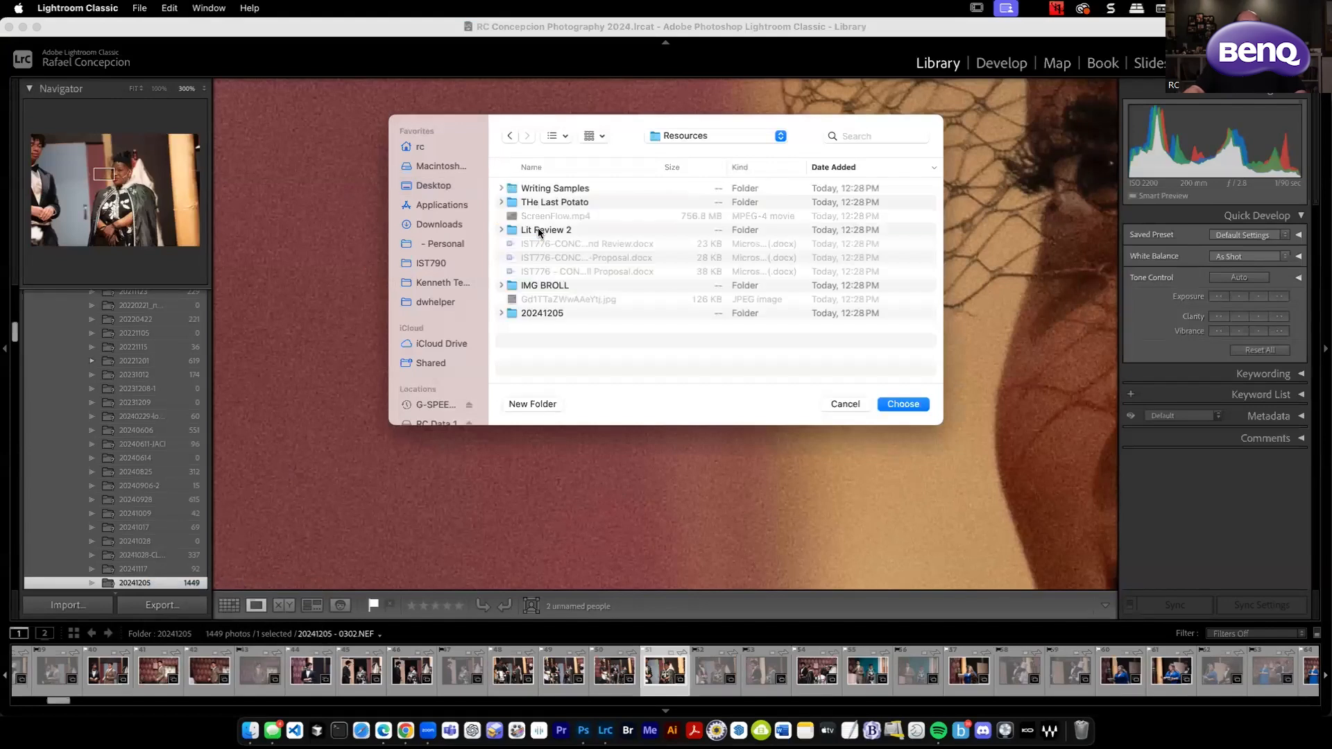
double_click(536, 314)
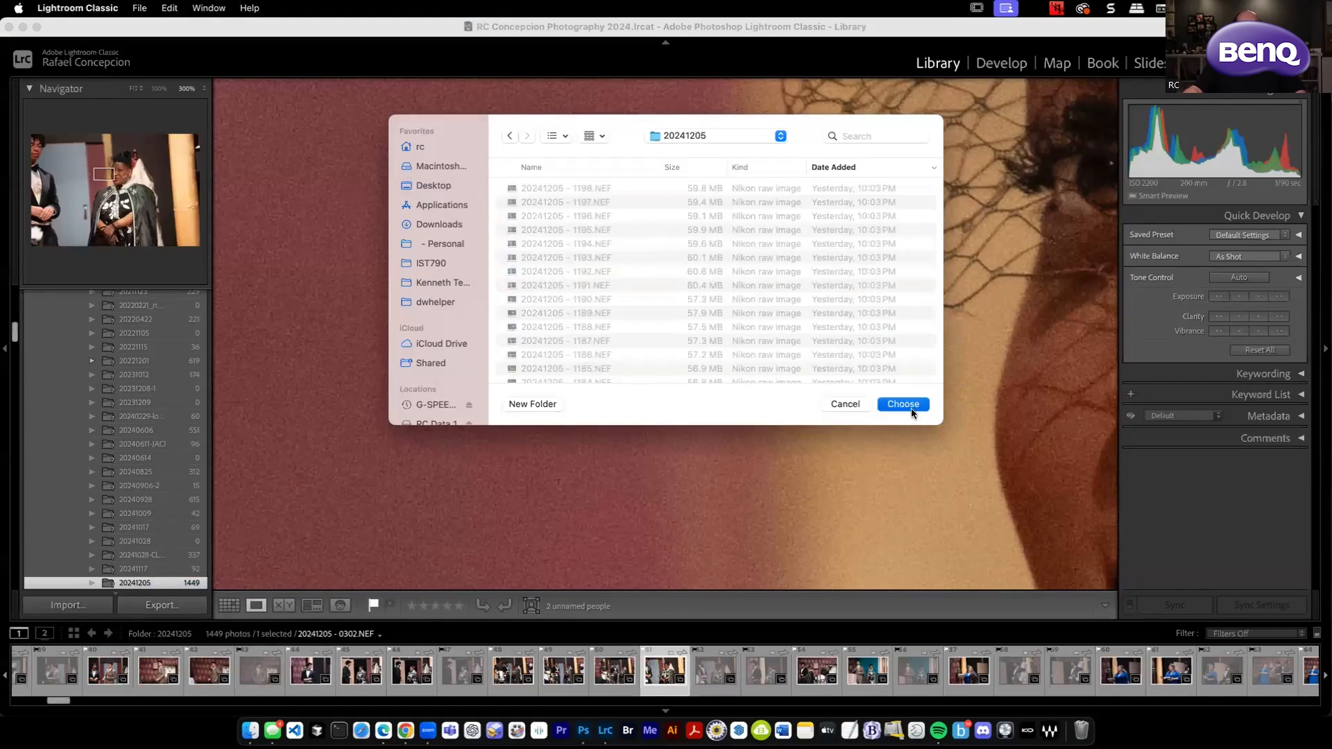
left_click(903, 404)
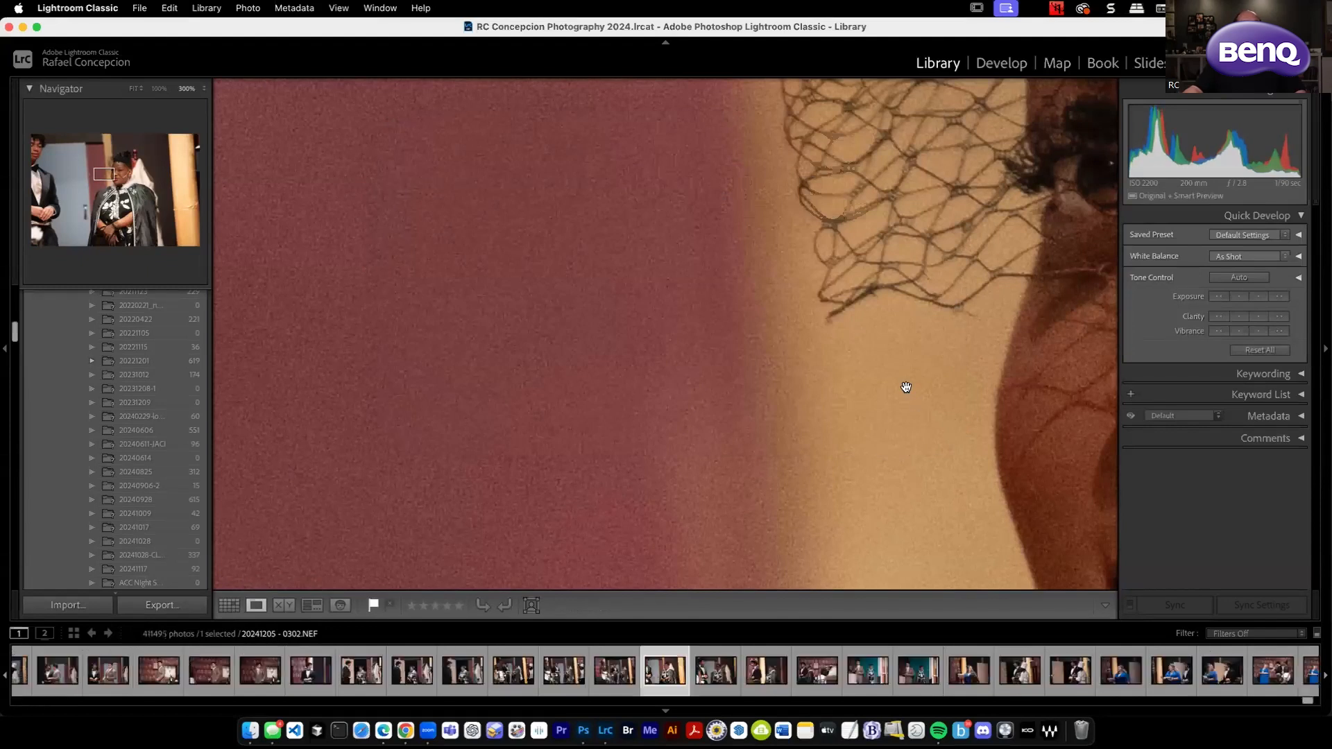
Examine the noise around the woman's veil and face in close-up and at 100% zoom.
left_click(898, 349)
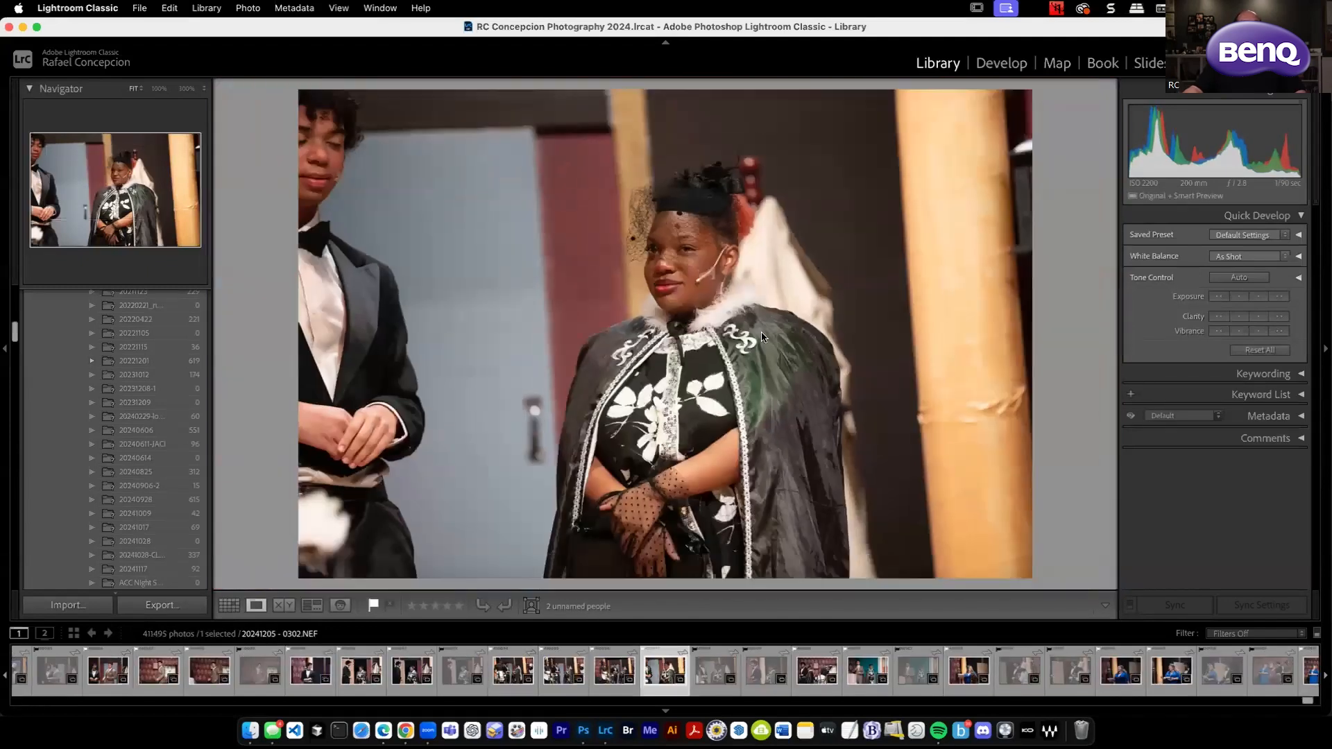
left_click(630, 233)
left_click_drag(620, 429, 467, 257)
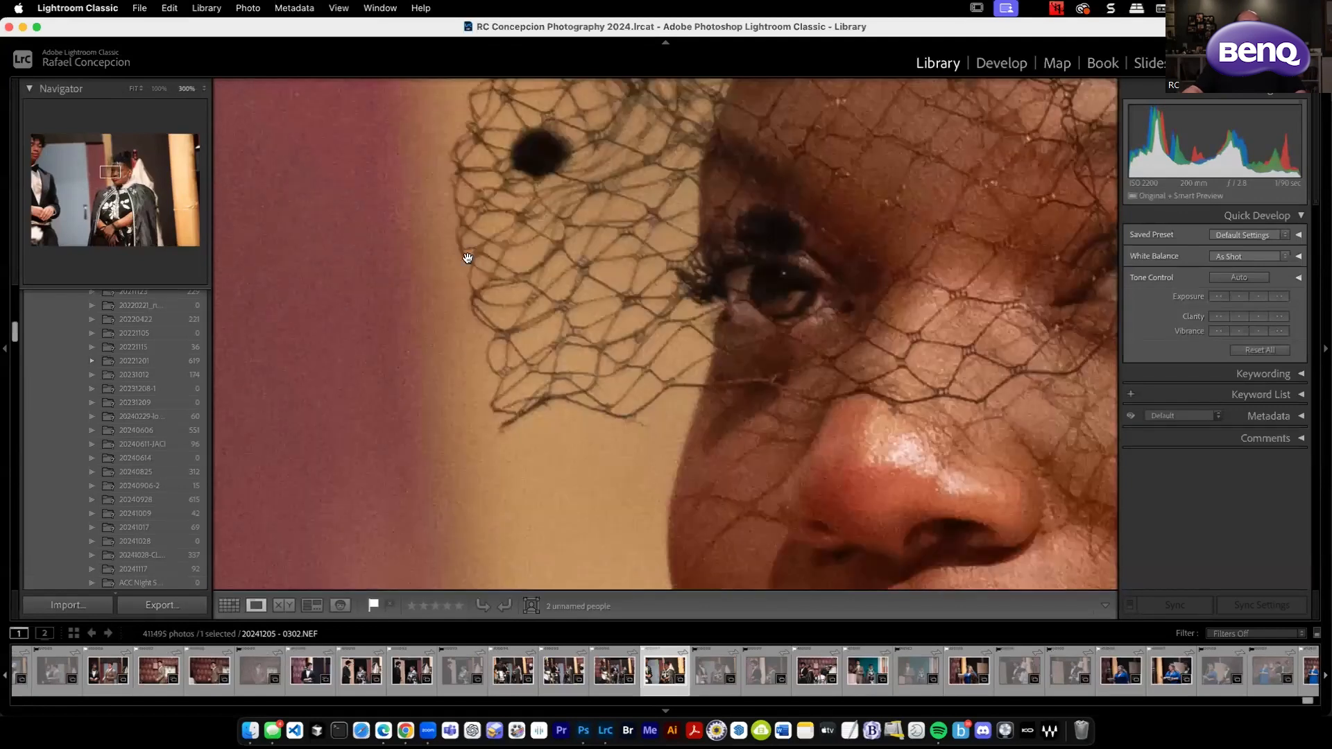
left_click(159, 88)
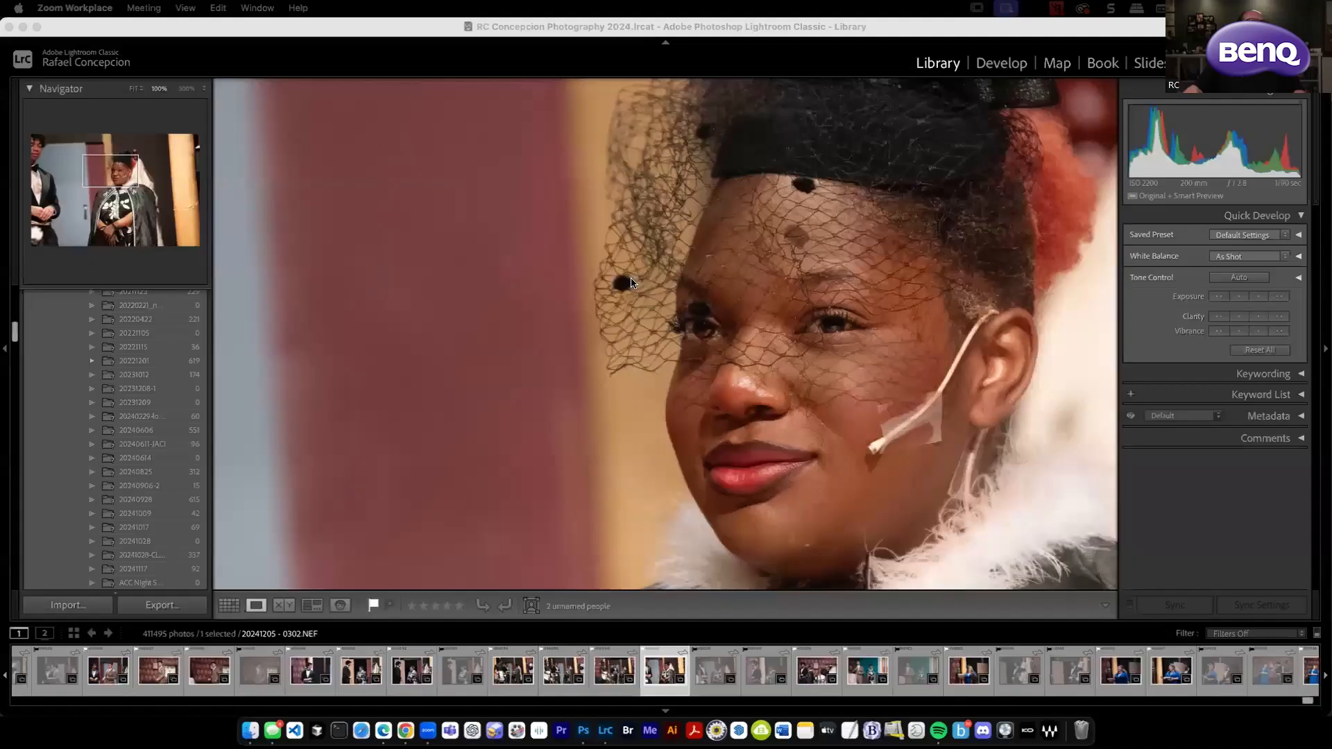
left_click(631, 286)
left_click(630, 286)
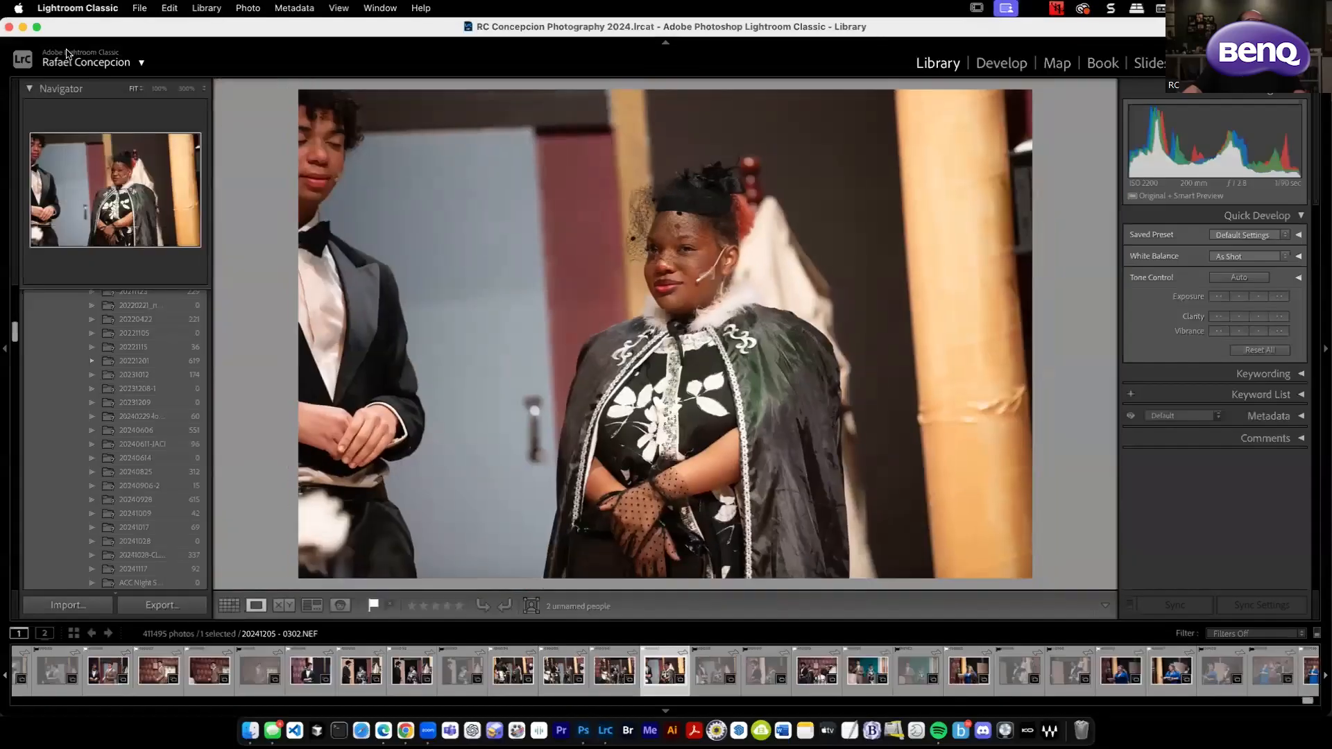
left_click(159, 88)
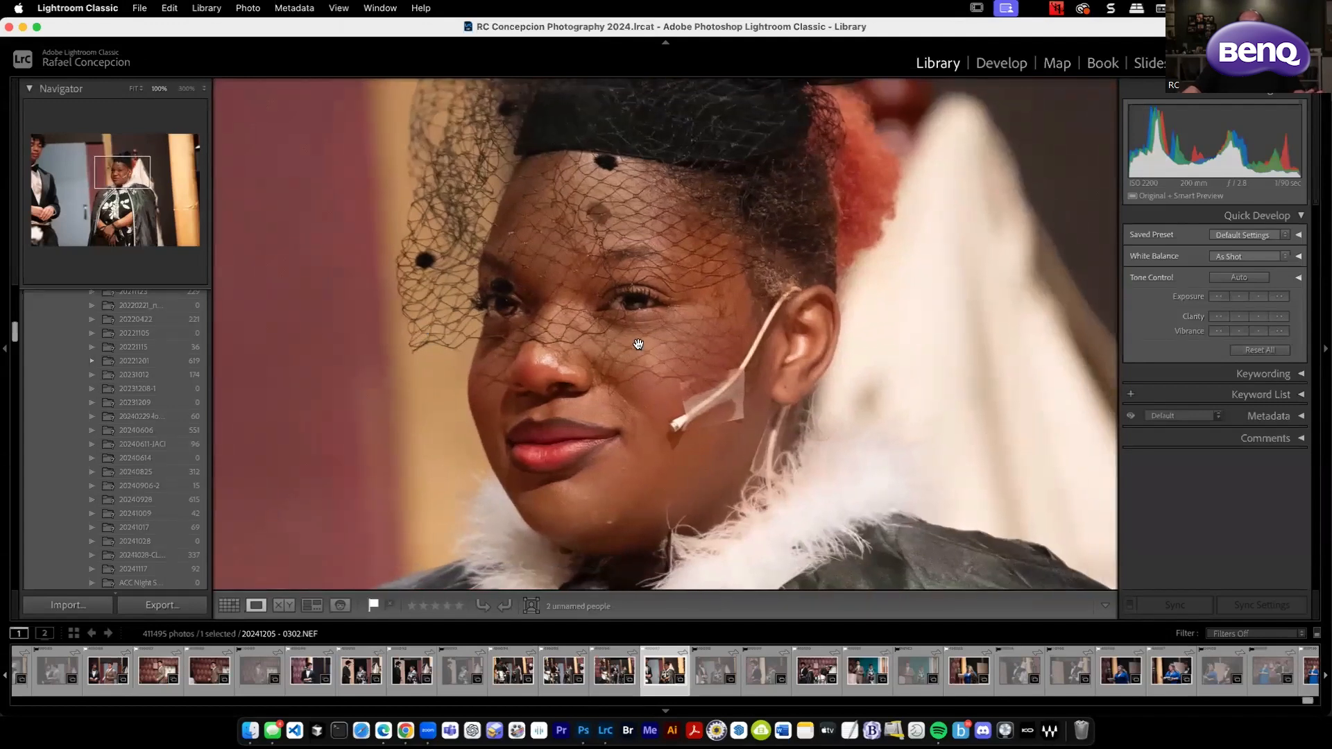
left_click_drag(630, 343, 822, 345)
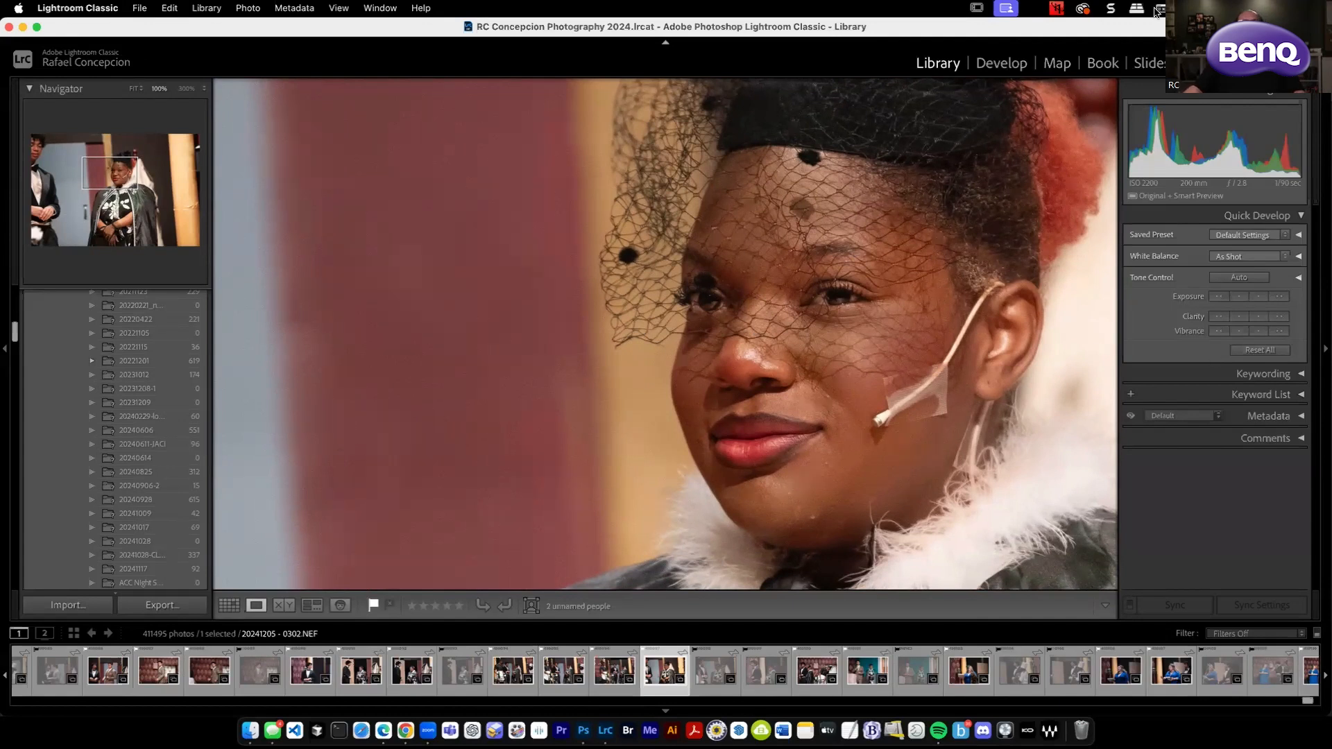
Bring the photo into the Develop module, frame the woman's face, and open the AI Denoise preview.
left_click(1000, 66)
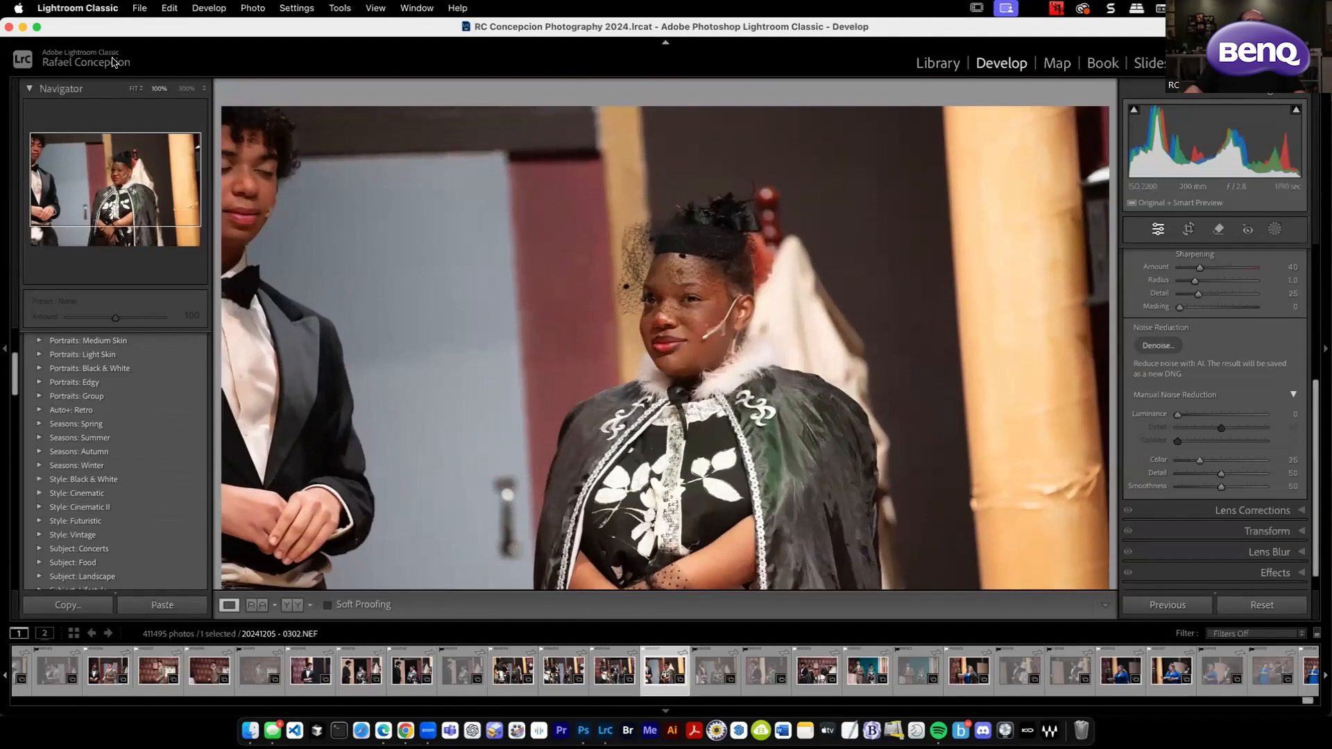
left_click_drag(300, 289, 794, 547)
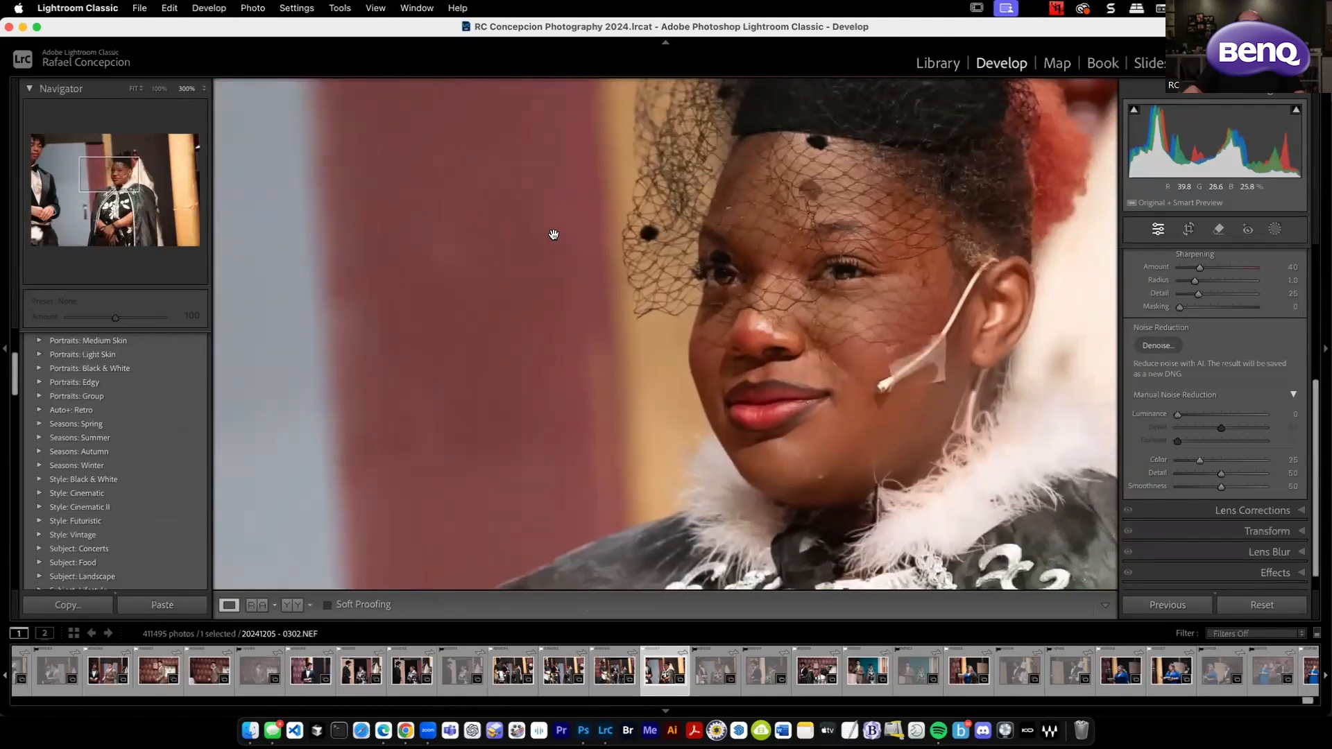
left_click(1157, 346)
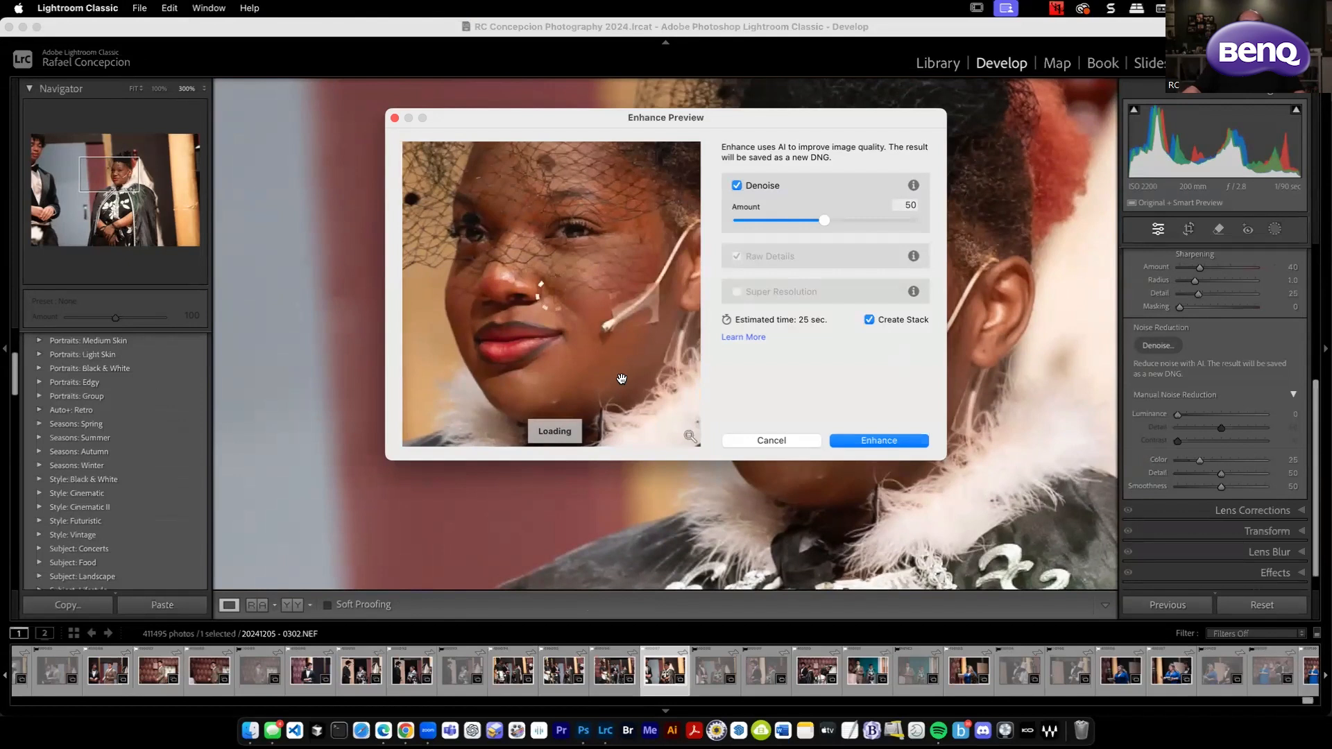
Compare the woman's face with and without enhancement in the Denoise preview.
left_click_drag(556, 345, 619, 387)
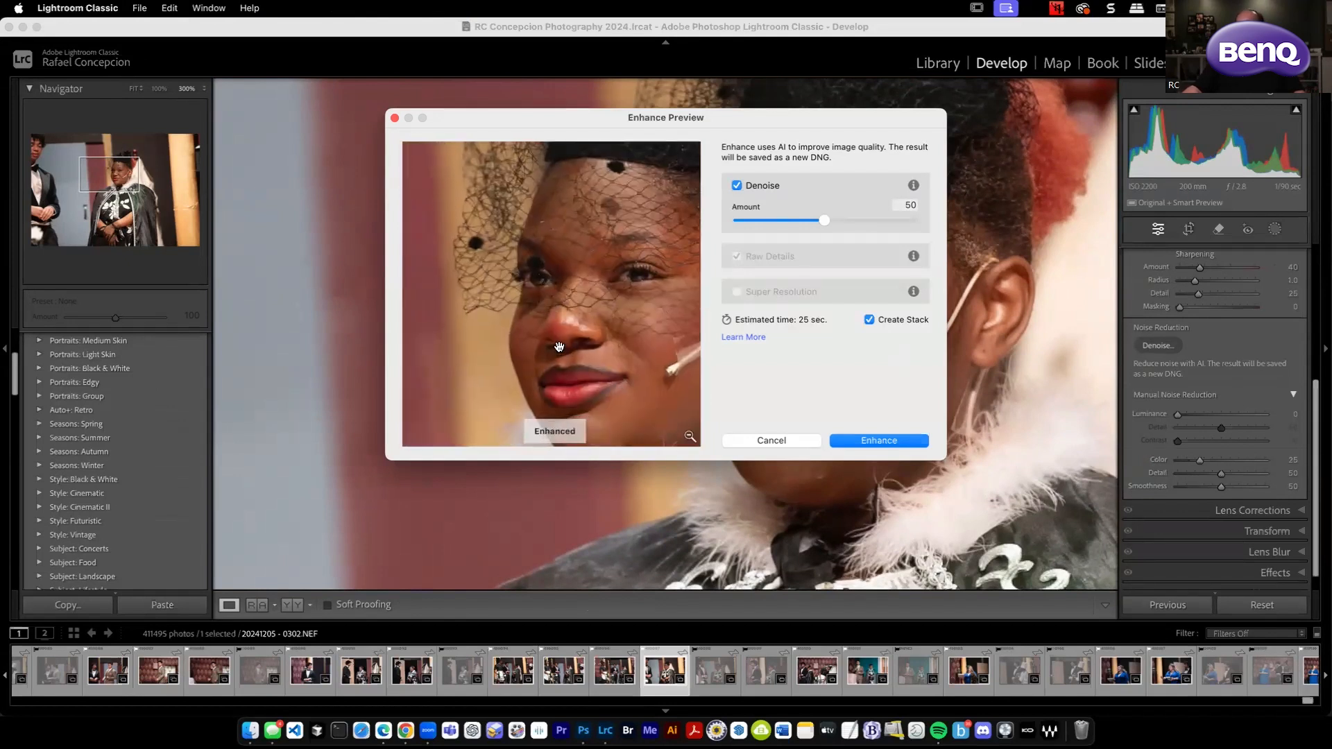
left_click(546, 339)
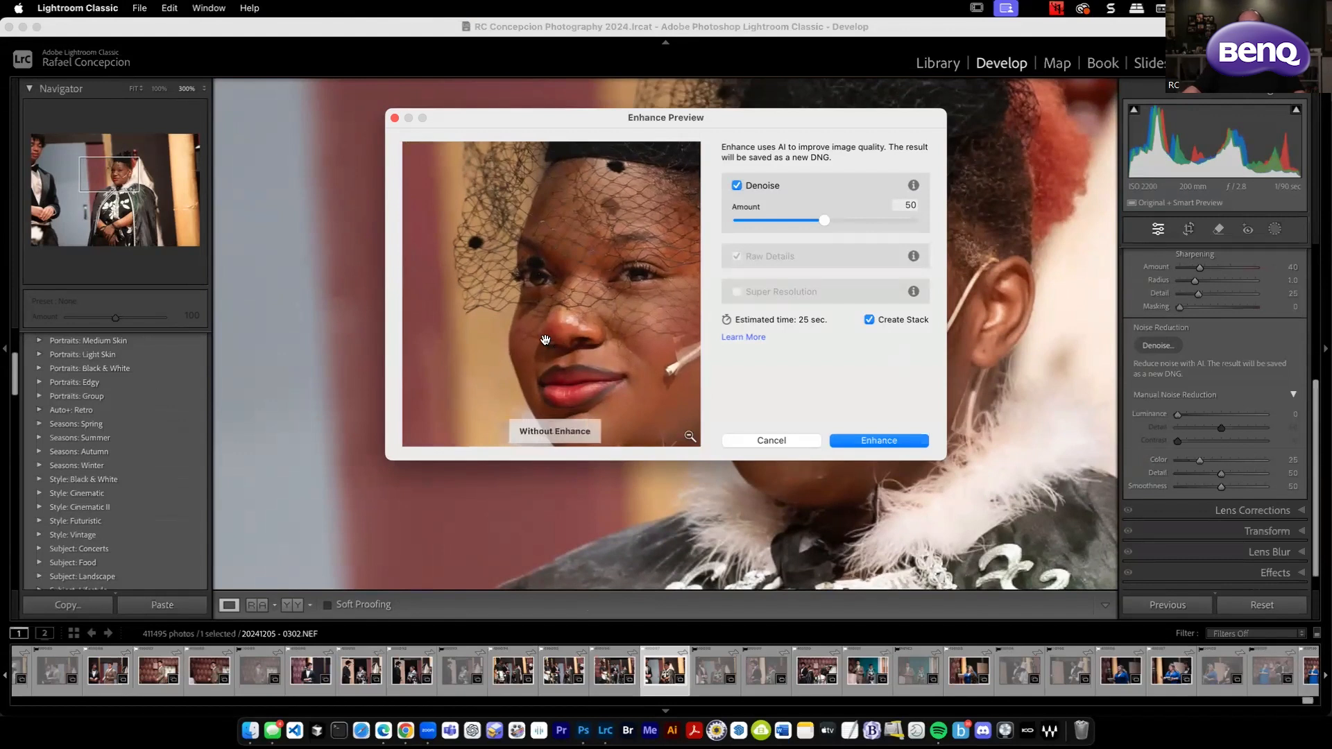
left_click(545, 341)
left_click(546, 341)
left_click(545, 342)
Set the Denoise amount to 93, compare the preview with the original, and create the enhanced DNG.
left_click_drag(882, 218, 899, 222)
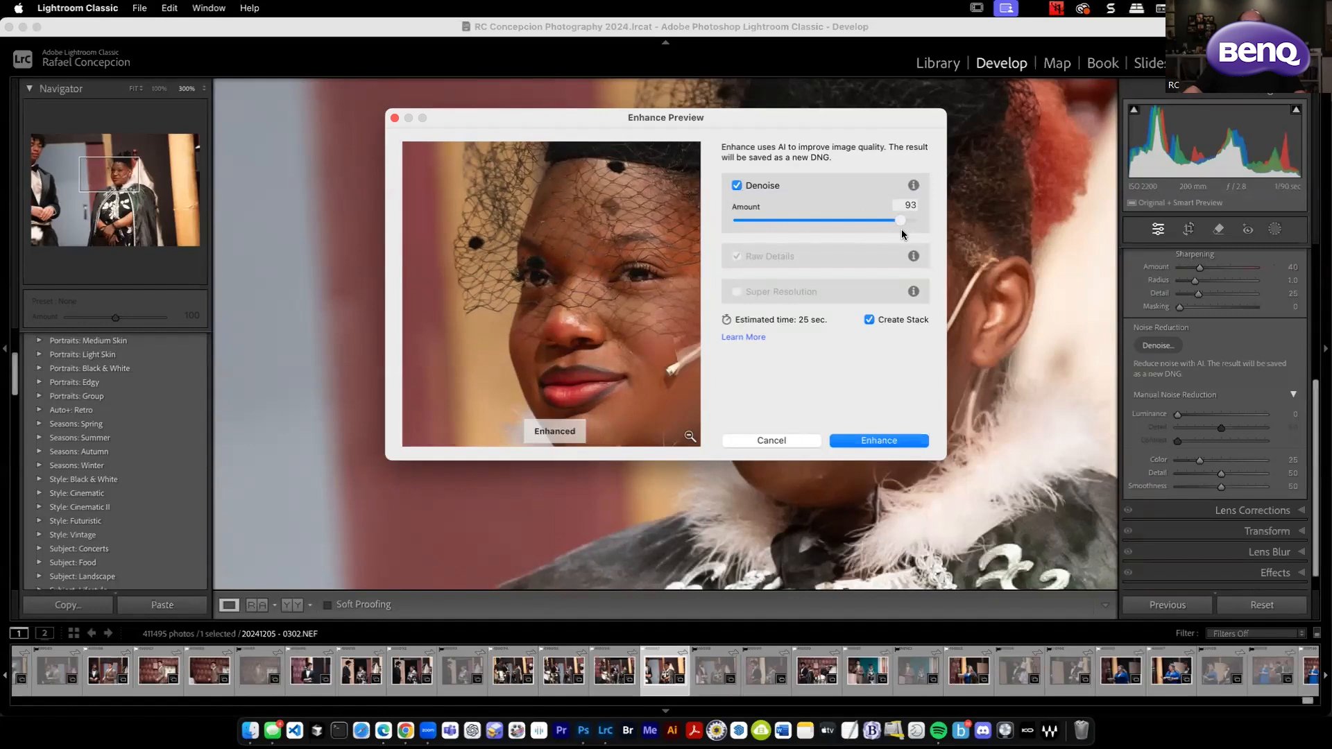
left_click(490, 337)
left_click(492, 337)
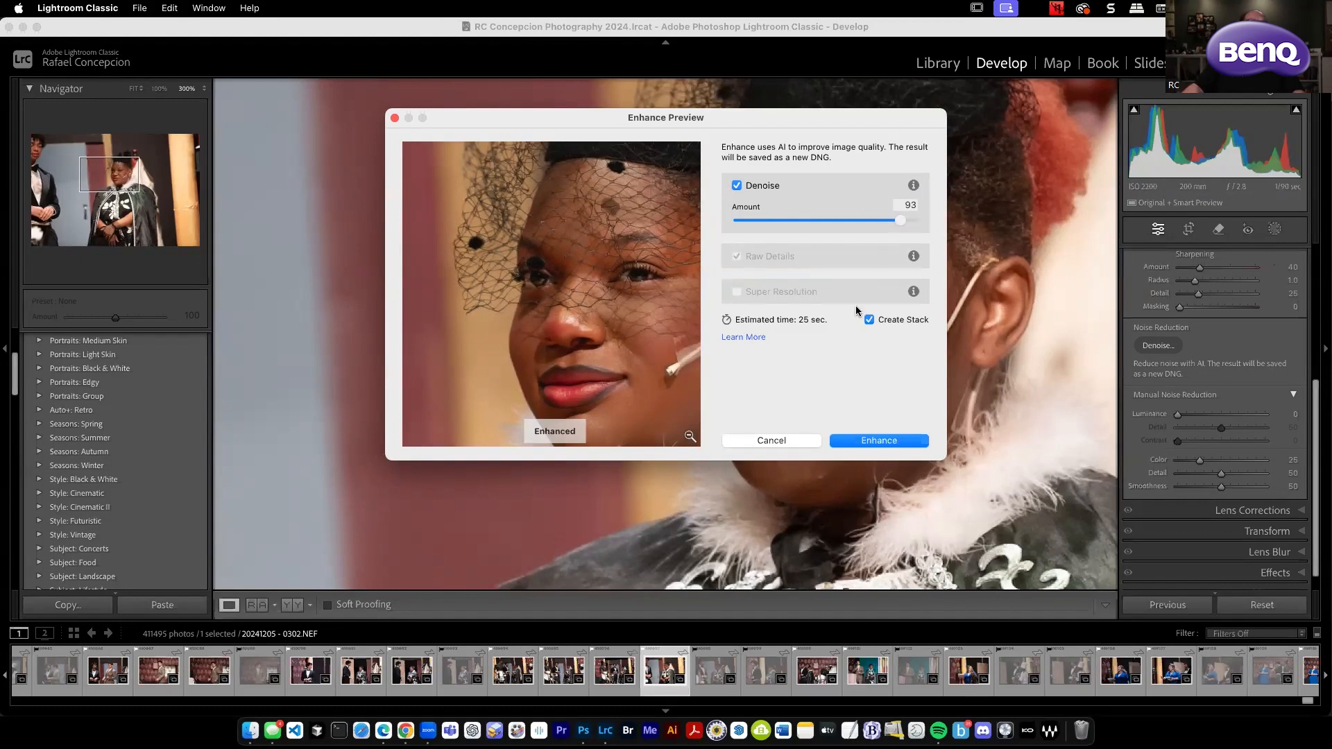
left_click(495, 330)
left_click(880, 441)
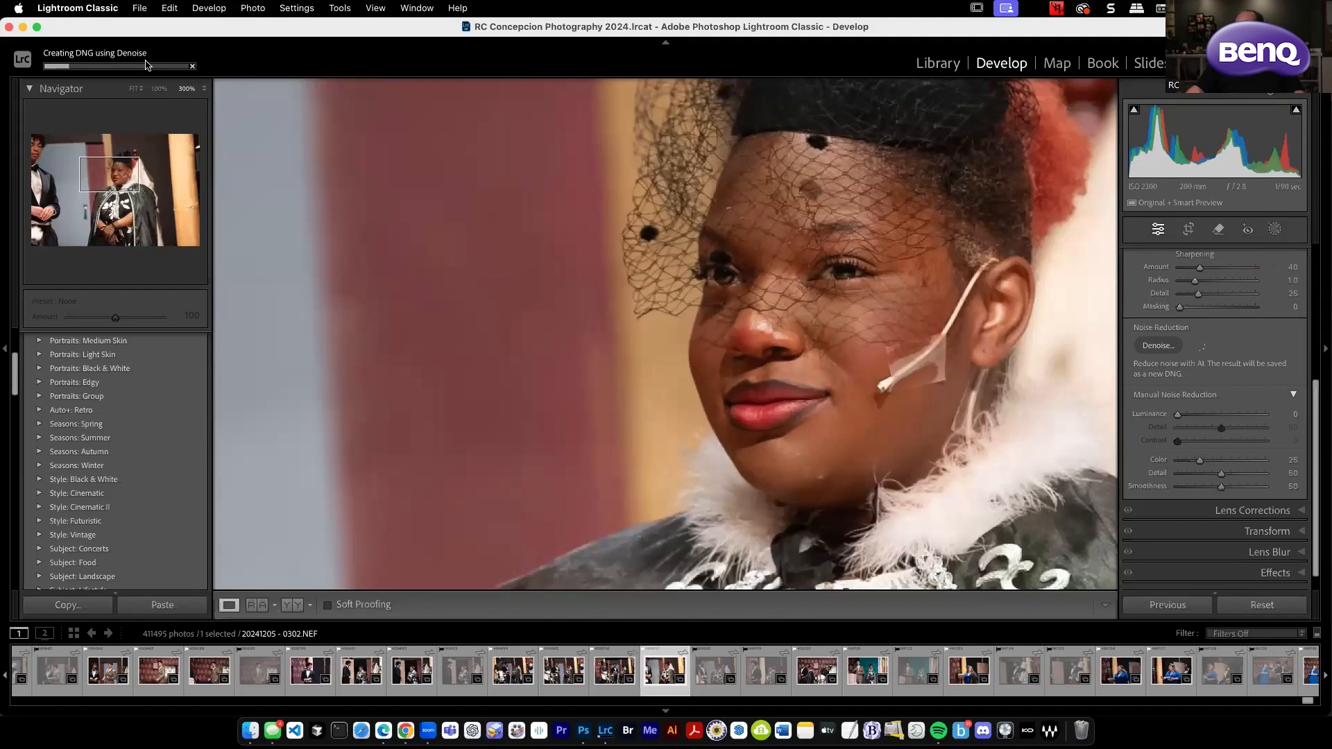
Inspect the denoised DNG up close around the veil, eyes, nose, lips and background.
left_click_drag(872, 335, 828, 394)
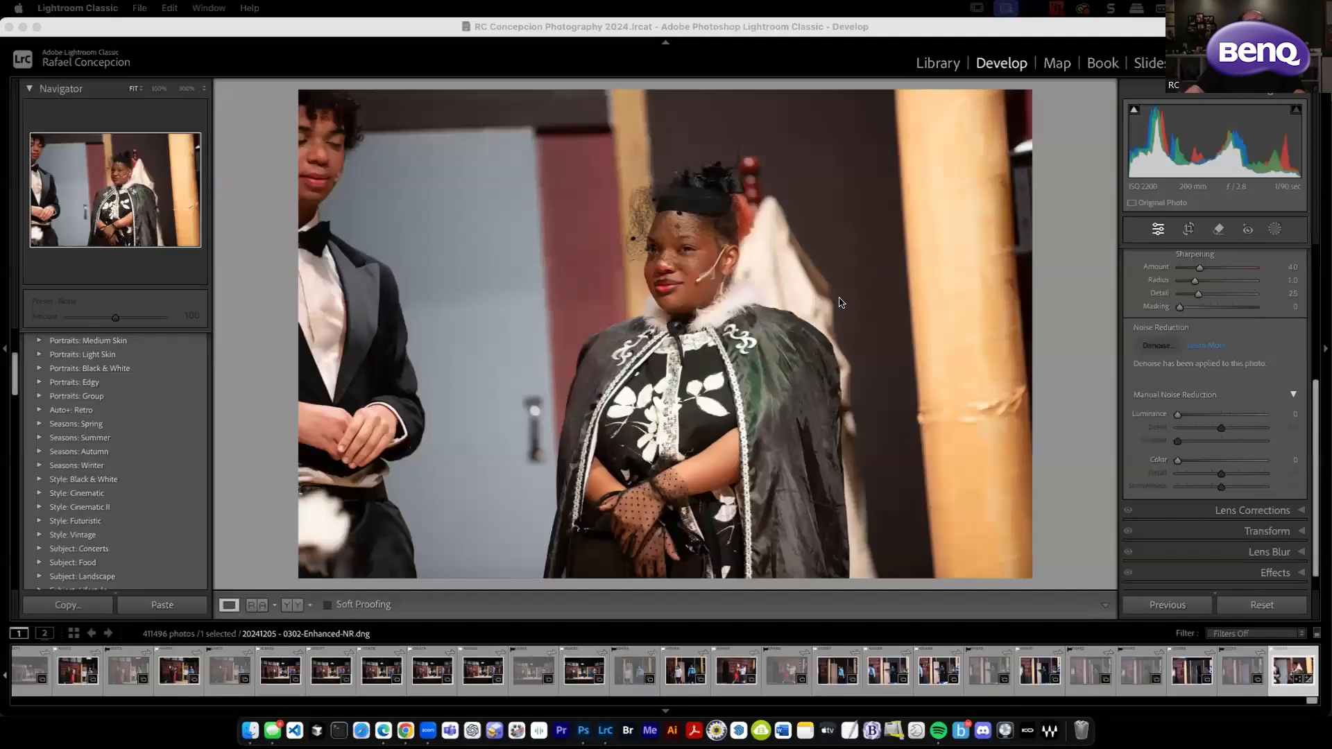
left_click(669, 268)
left_click_drag(819, 536, 669, 468)
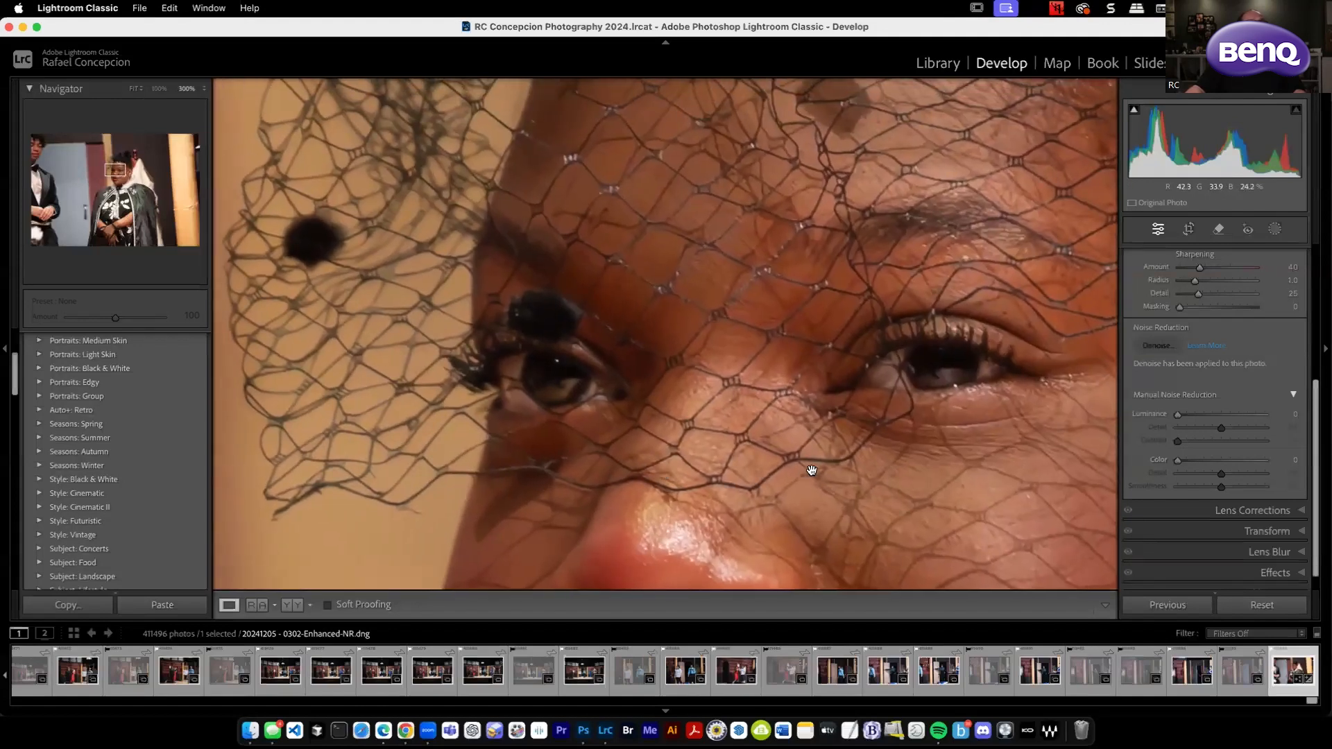
left_click_drag(627, 437, 915, 217)
left_click_drag(541, 227, 489, 96)
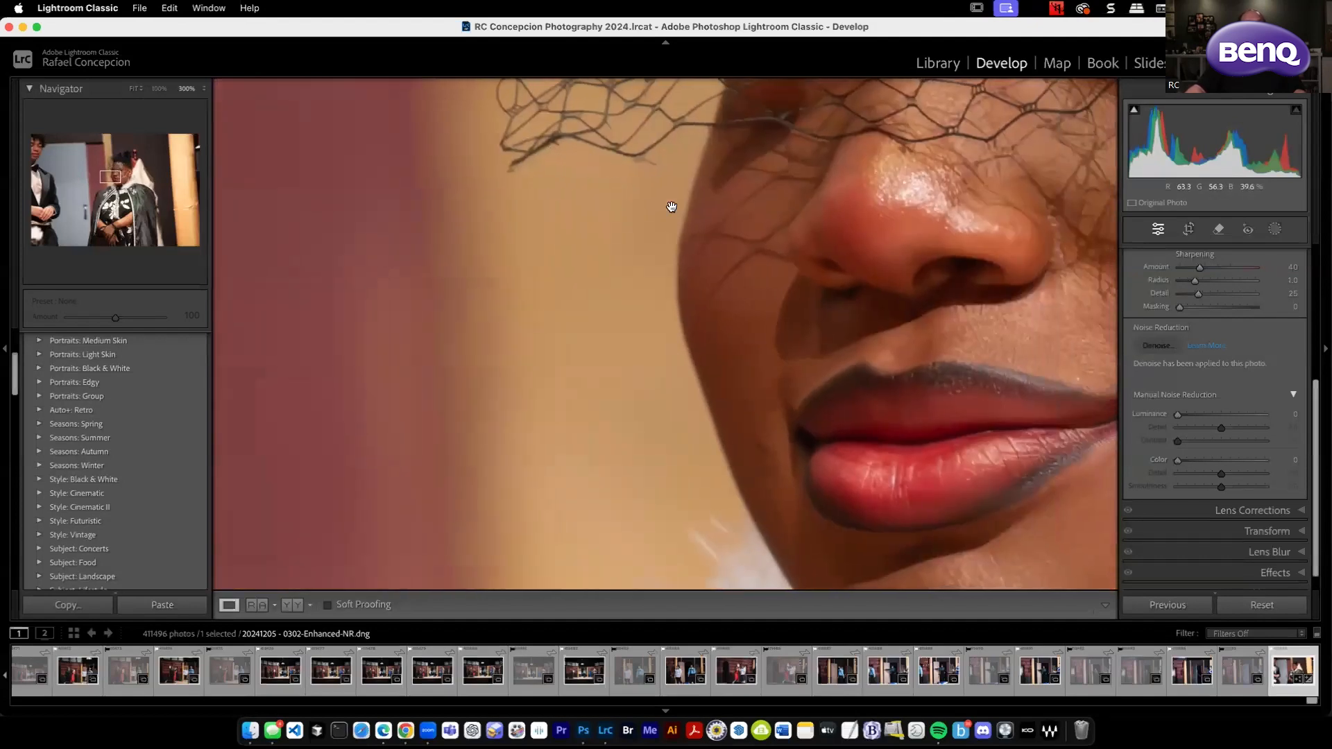
left_click_drag(770, 230, 683, 275)
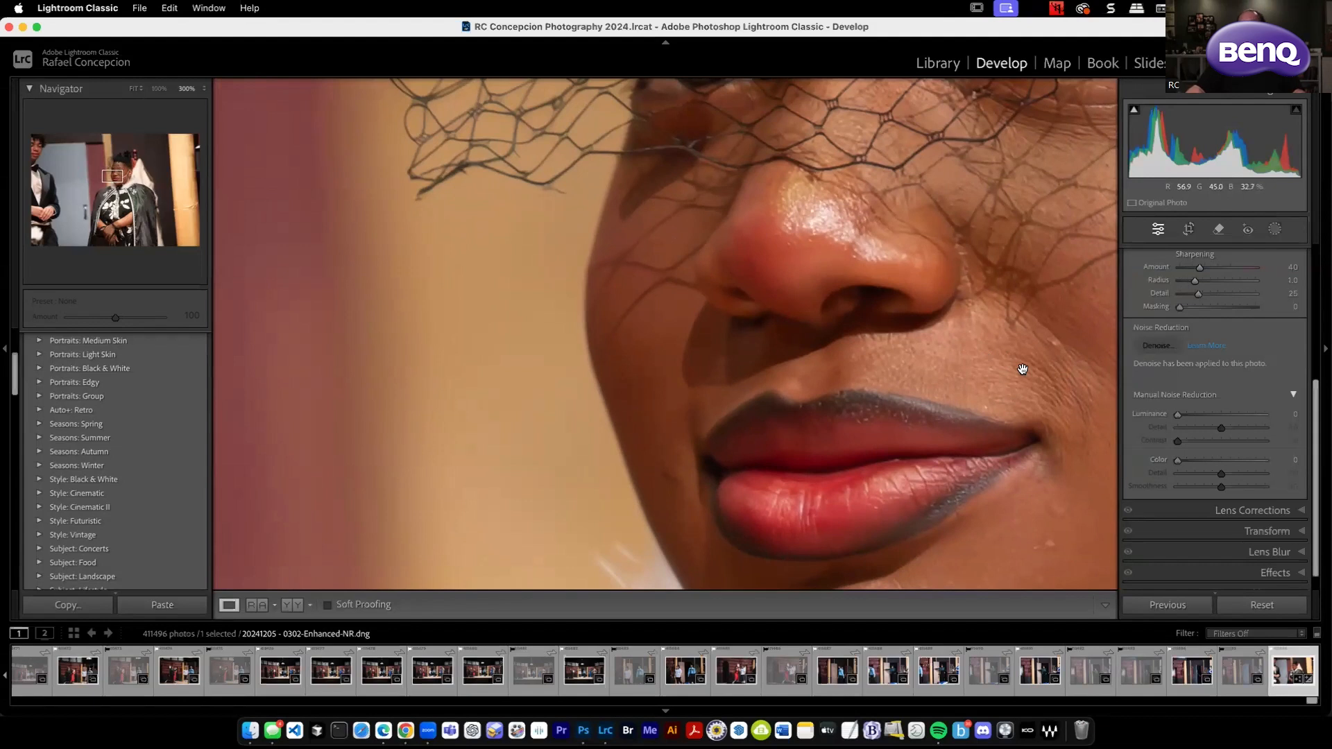
left_click_drag(976, 307, 902, 516)
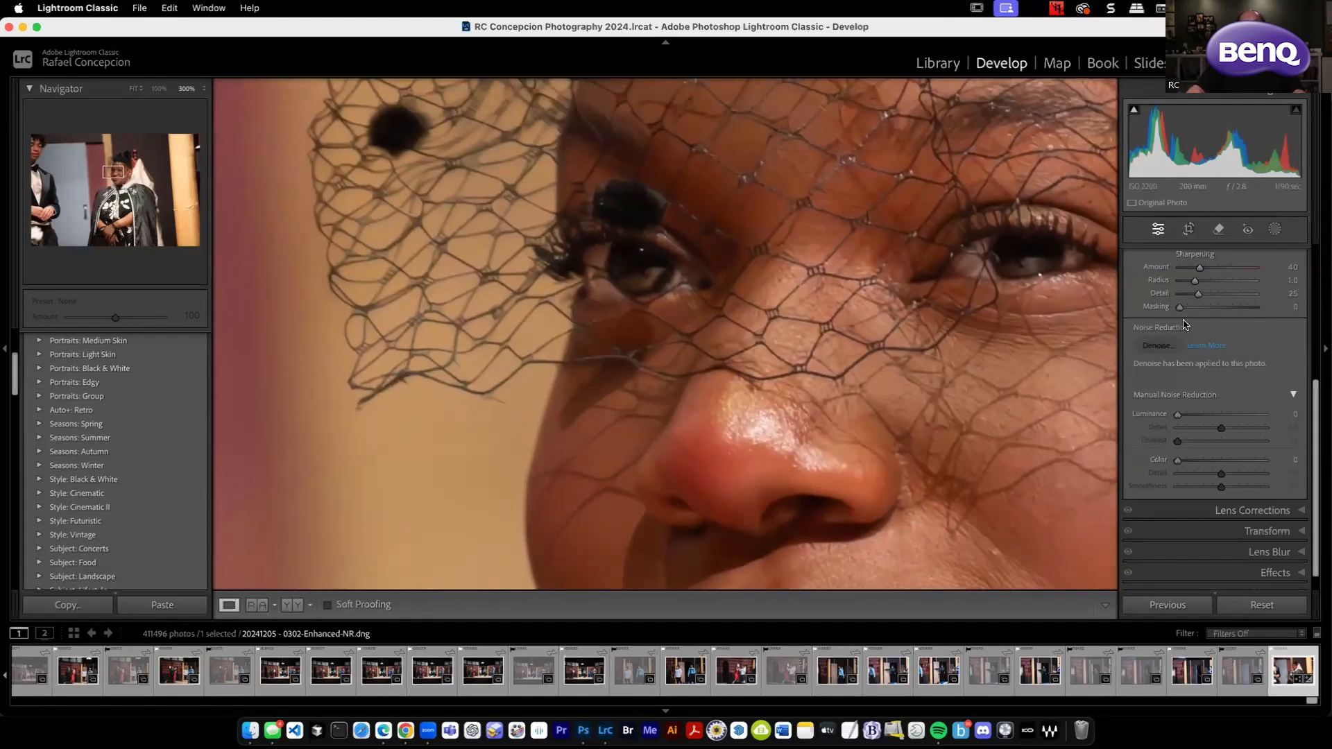
Set the Sharpening Amount to 75, judging the effect around the veil and eyes in the grayscale preview.
scroll(1316, 306, "up", 1)
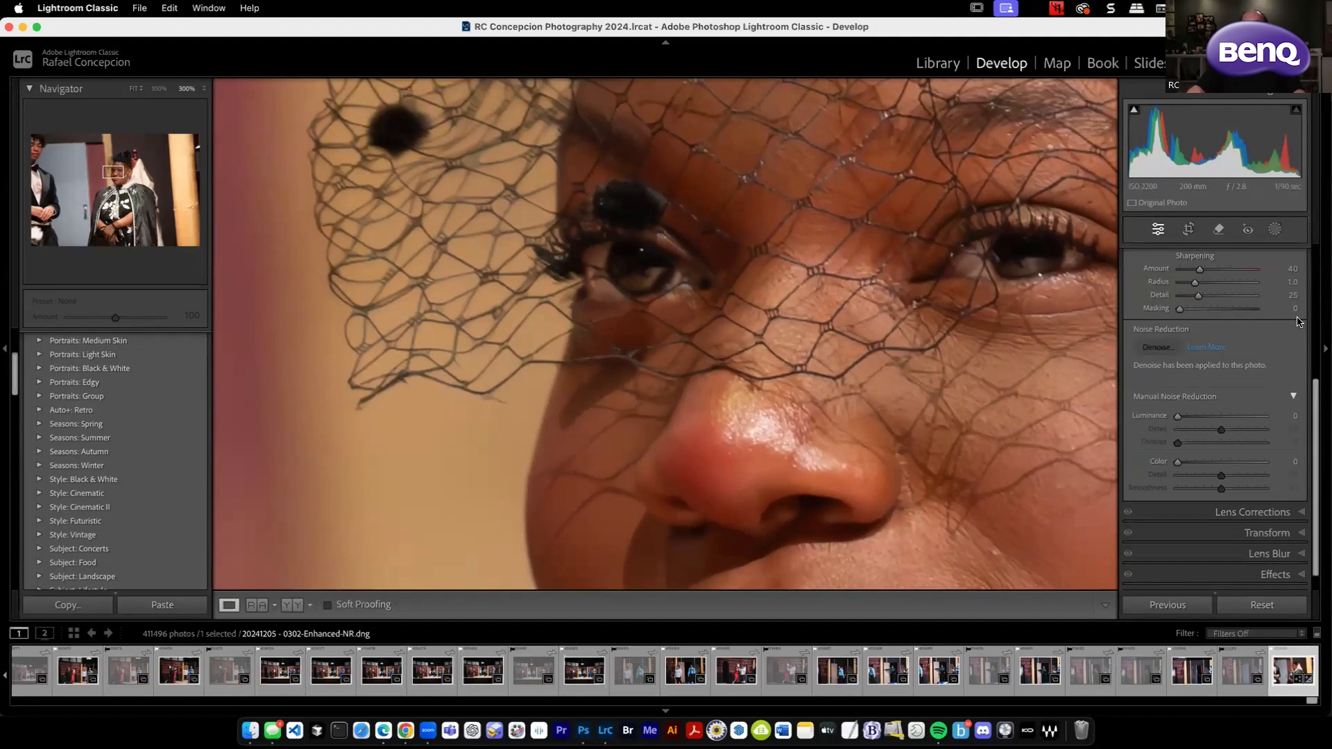
left_click_drag(771, 243, 854, 354)
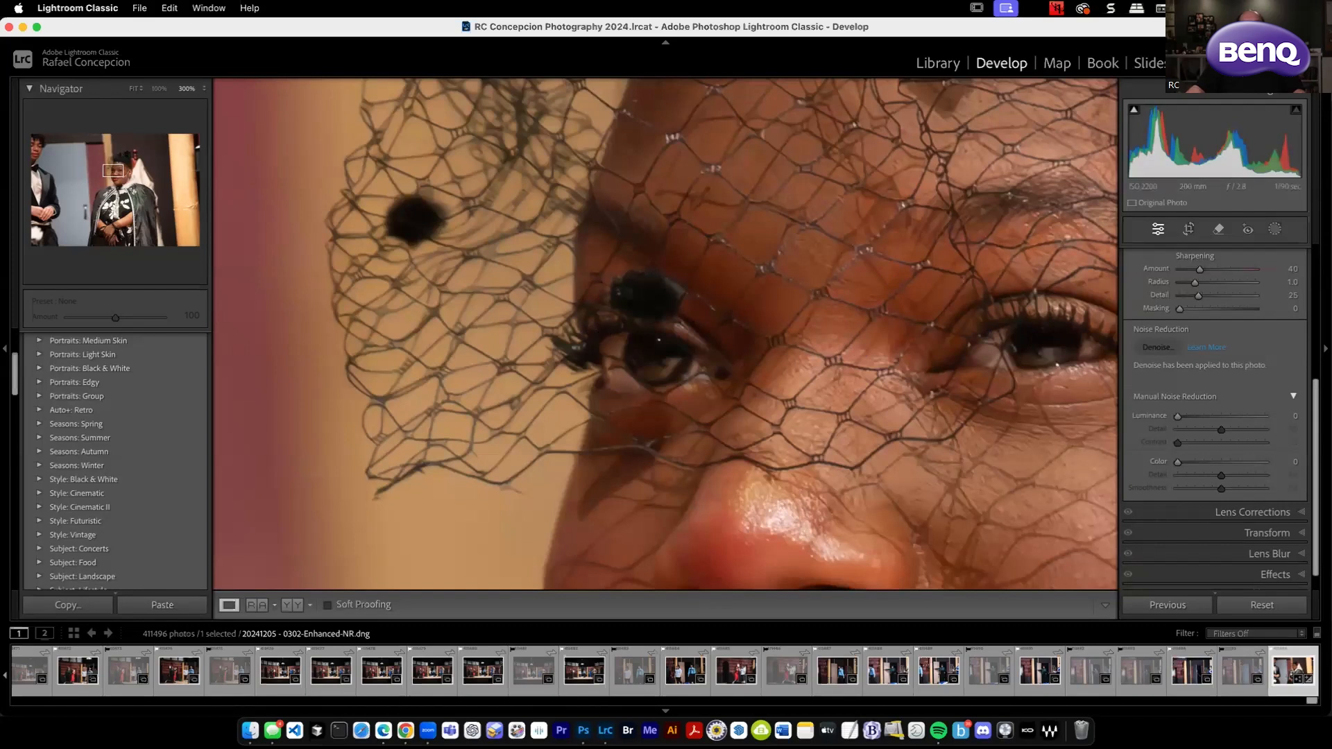
mouse_move(1200, 268)
left_mouse_down()
mouse_move(1240, 267)
mouse_move(1189, 272)
mouse_move(1225, 275)
left_mouse_up()
key("alt")
left_click_drag(1206, 271, 1206, 273)
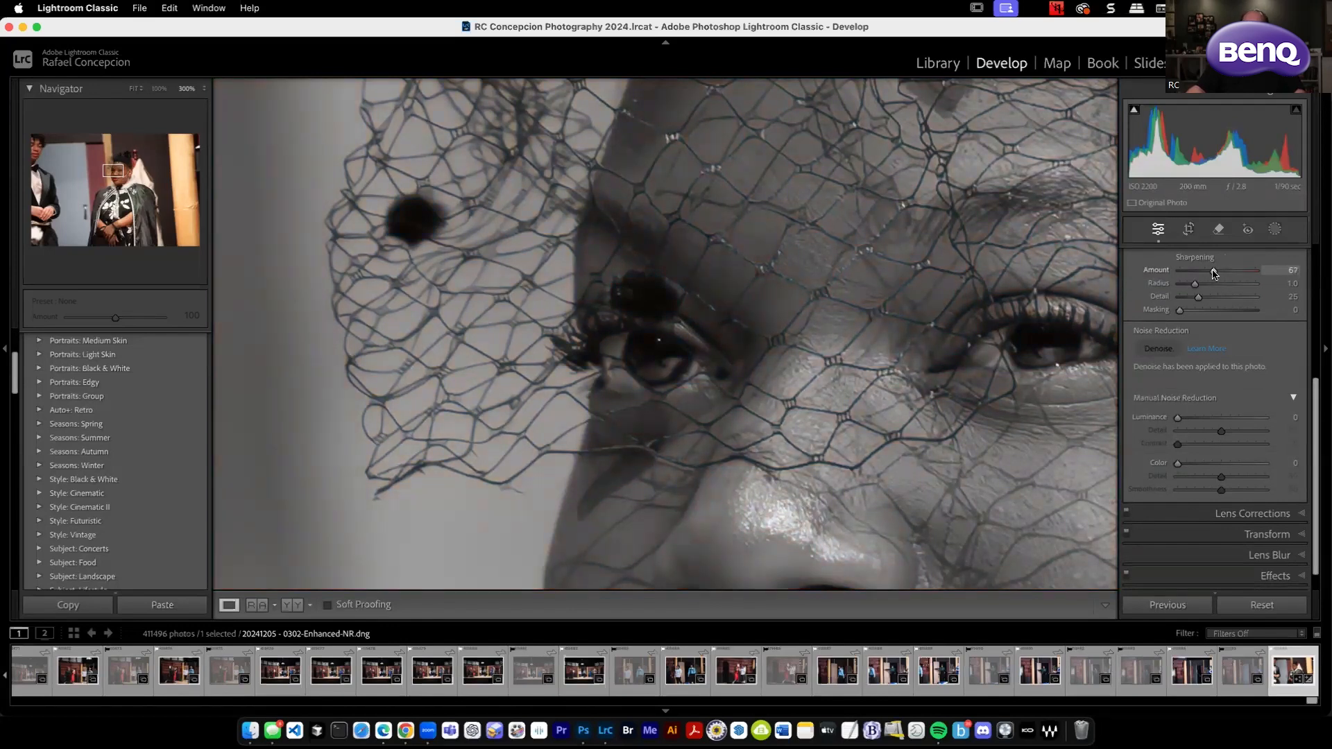
left_click_drag(1210, 271, 1205, 272)
left_click_drag(1215, 270, 1218, 270)
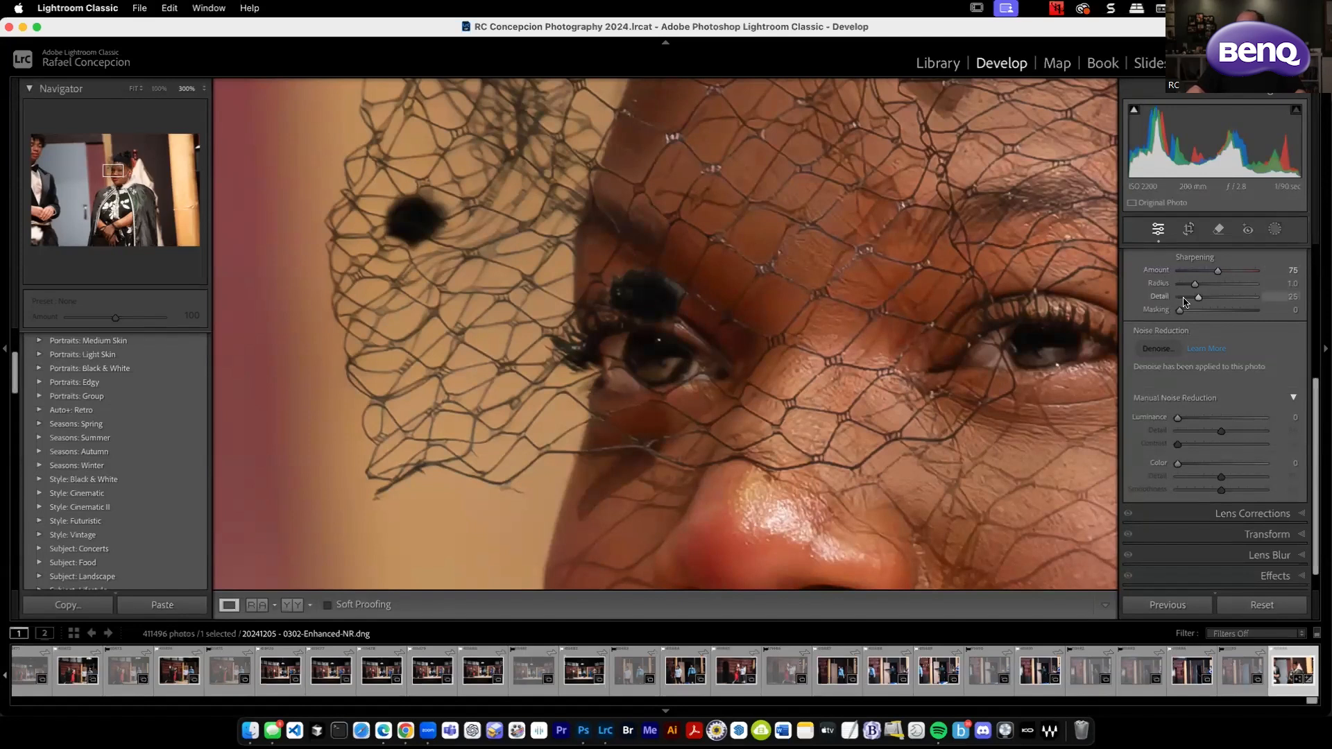
Set the Sharpening Radius to 2.6, judging it with the edge preview and a 100% view of the woman's face.
left_click_drag(1195, 286, 1226, 284)
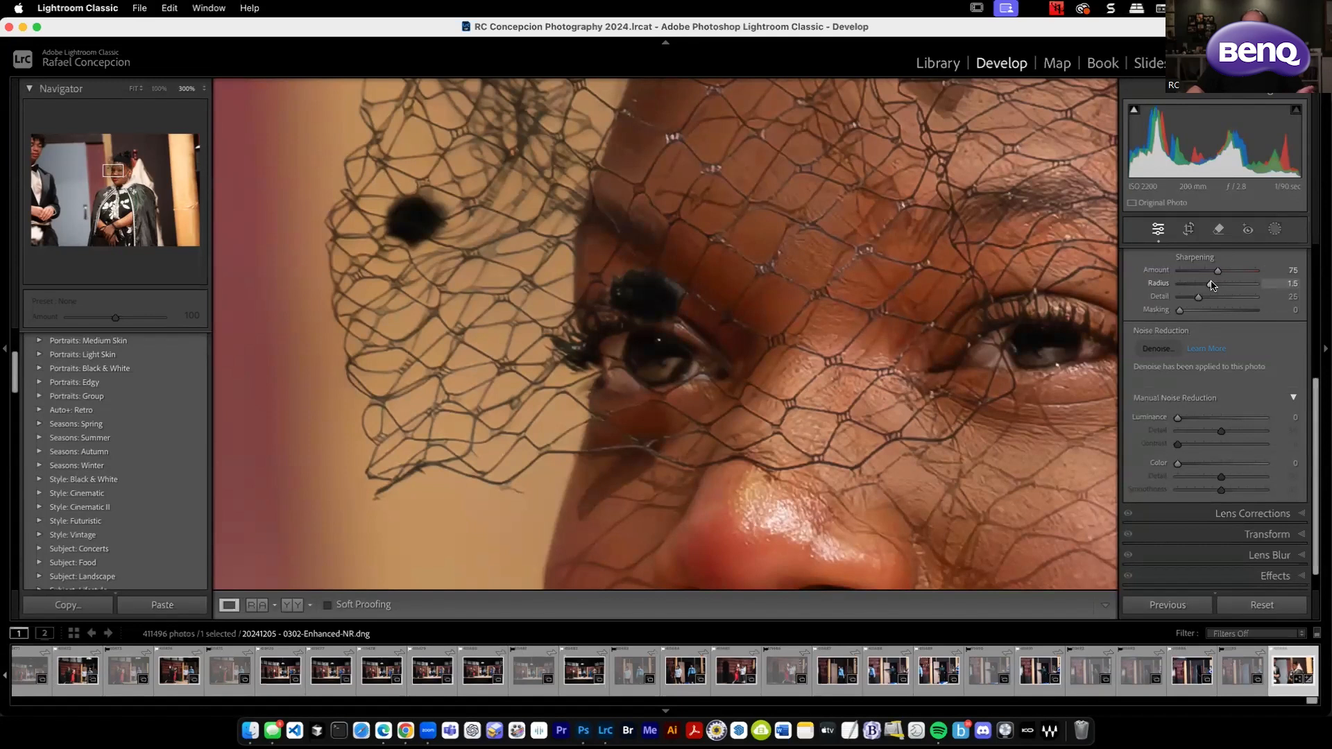
key("super+z")
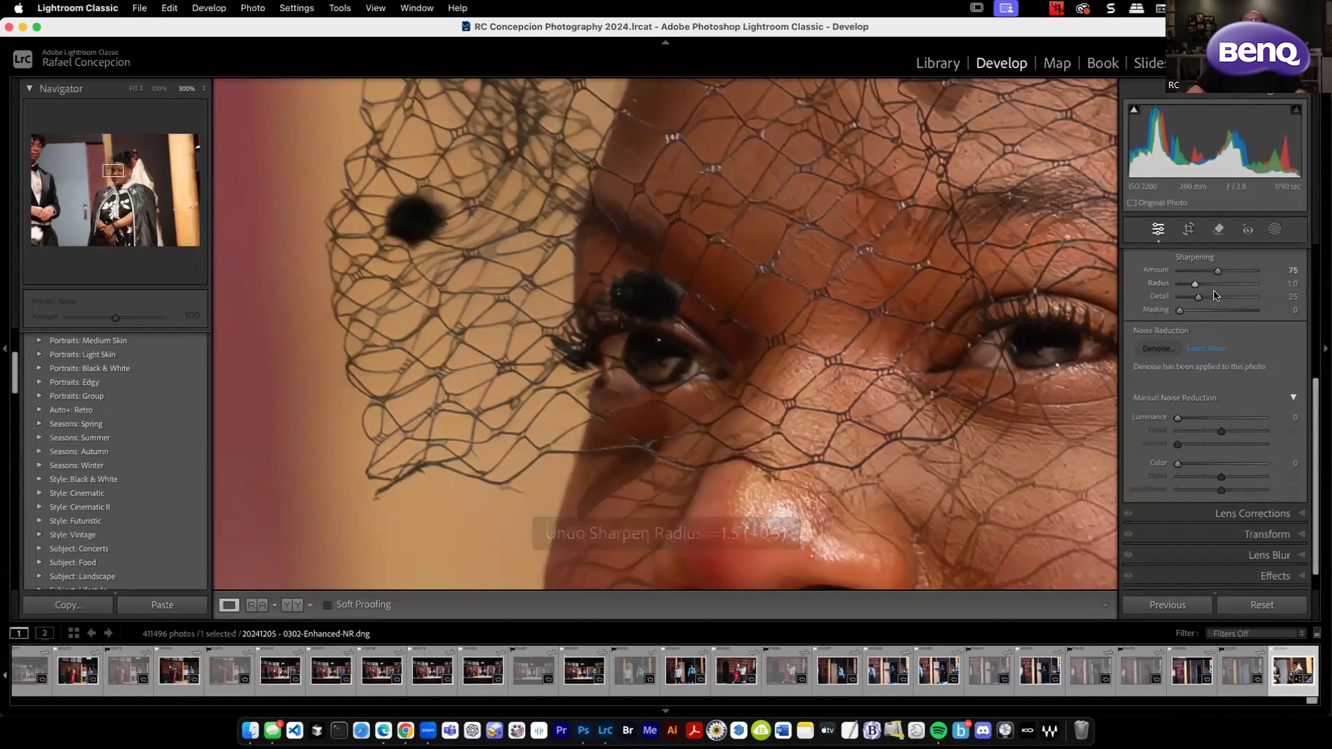
key("alt")
left_click(1194, 286, "alt")
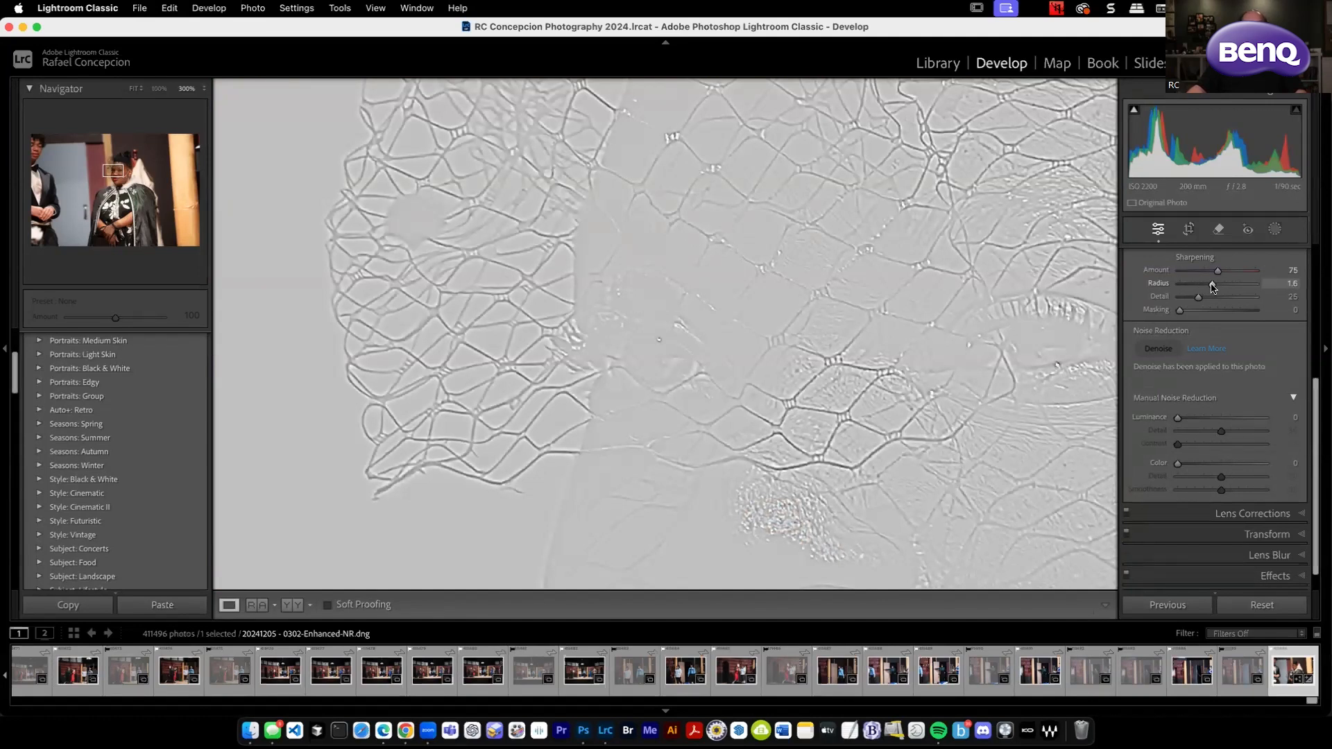
left_click_drag(1219, 286, 1241, 287)
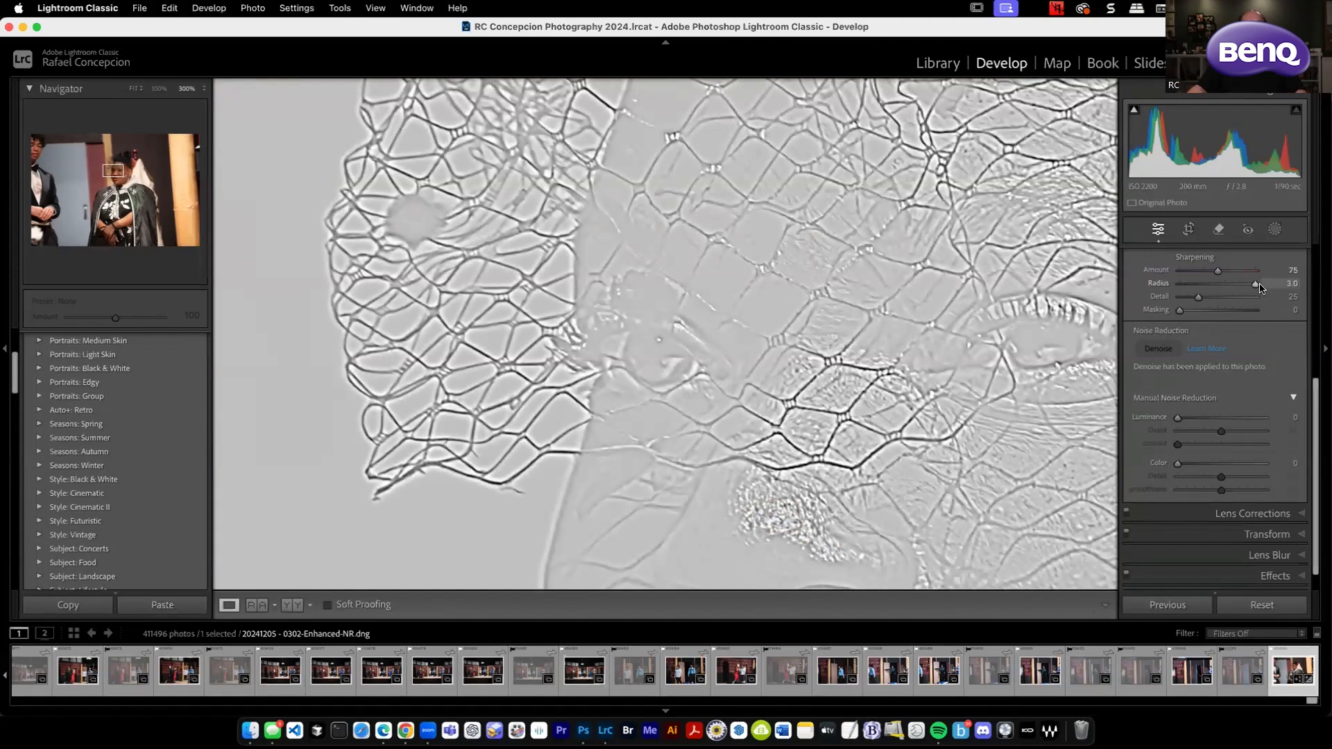
left_click_drag(1243, 288, 1240, 287)
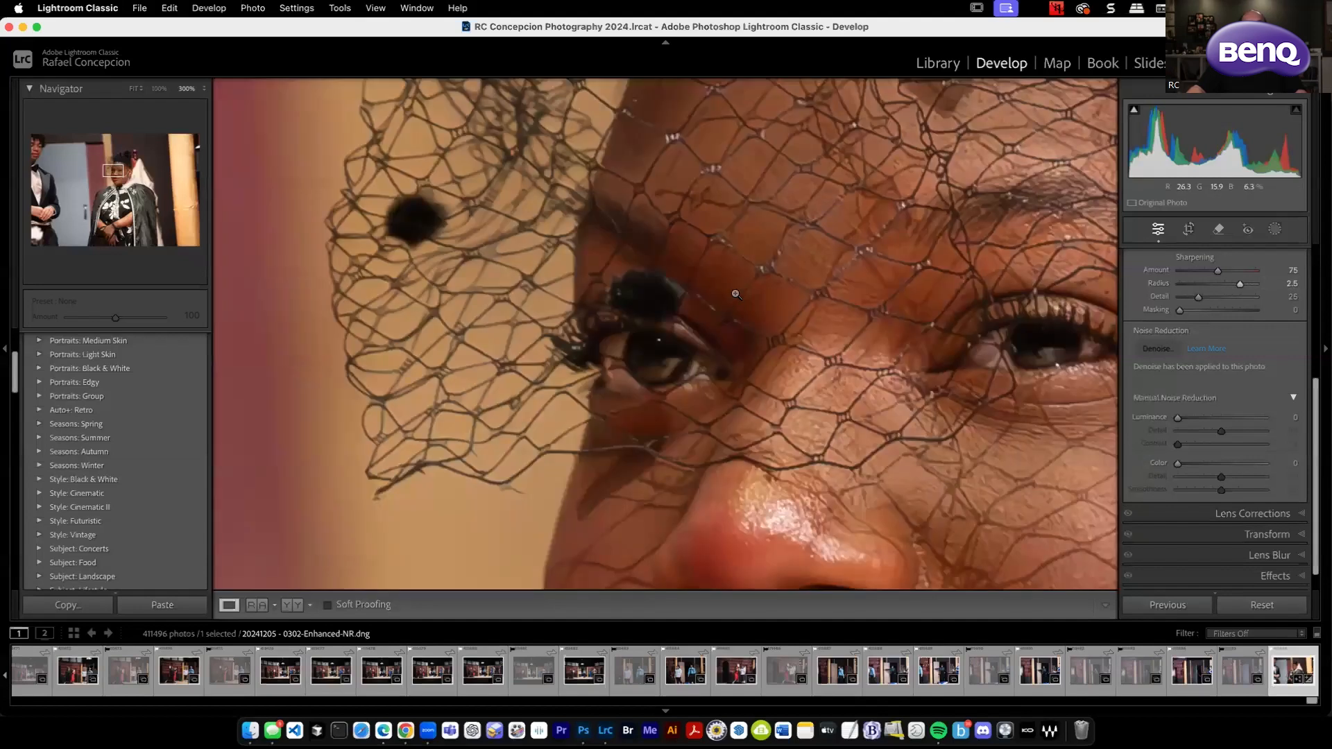
left_click(738, 295)
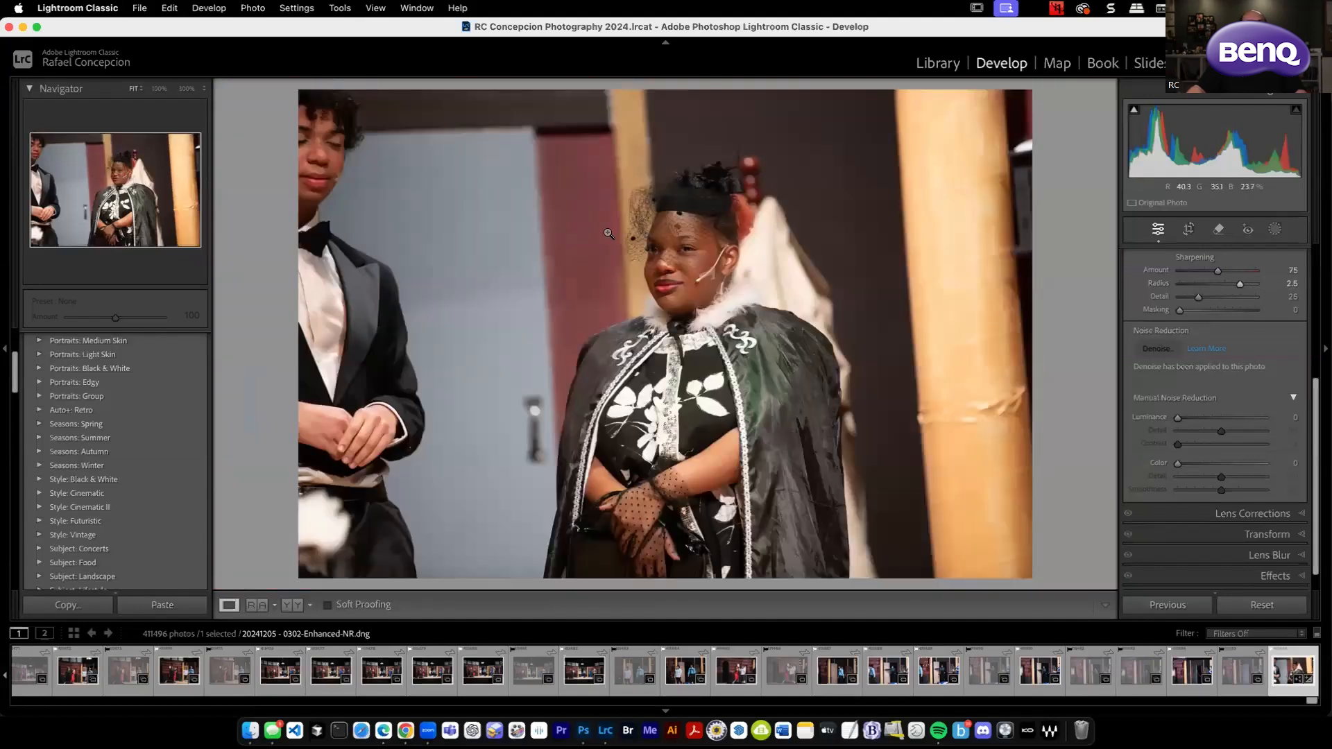
left_click(159, 89)
left_click_drag(841, 328, 856, 226)
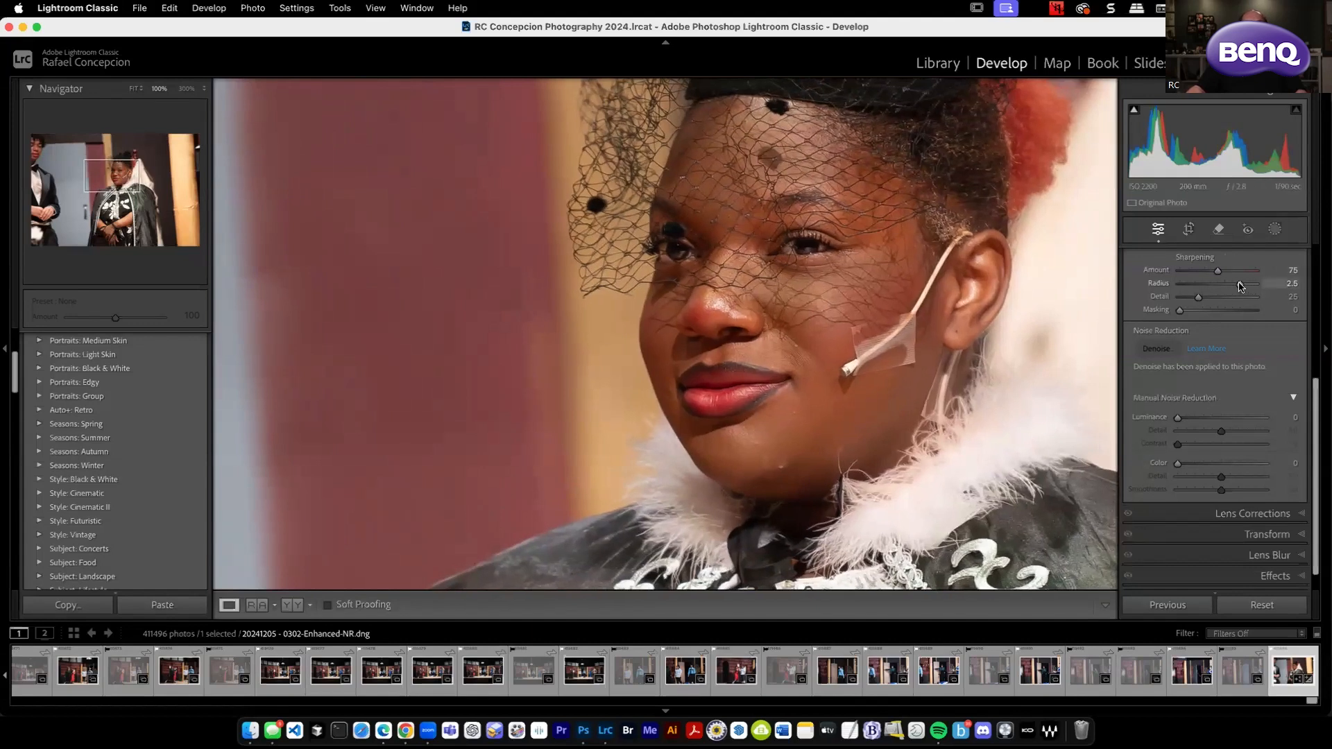
mouse_move(1241, 286)
left_mouse_down()
mouse_move(1199, 286)
mouse_move(1260, 286)
left_mouse_up()
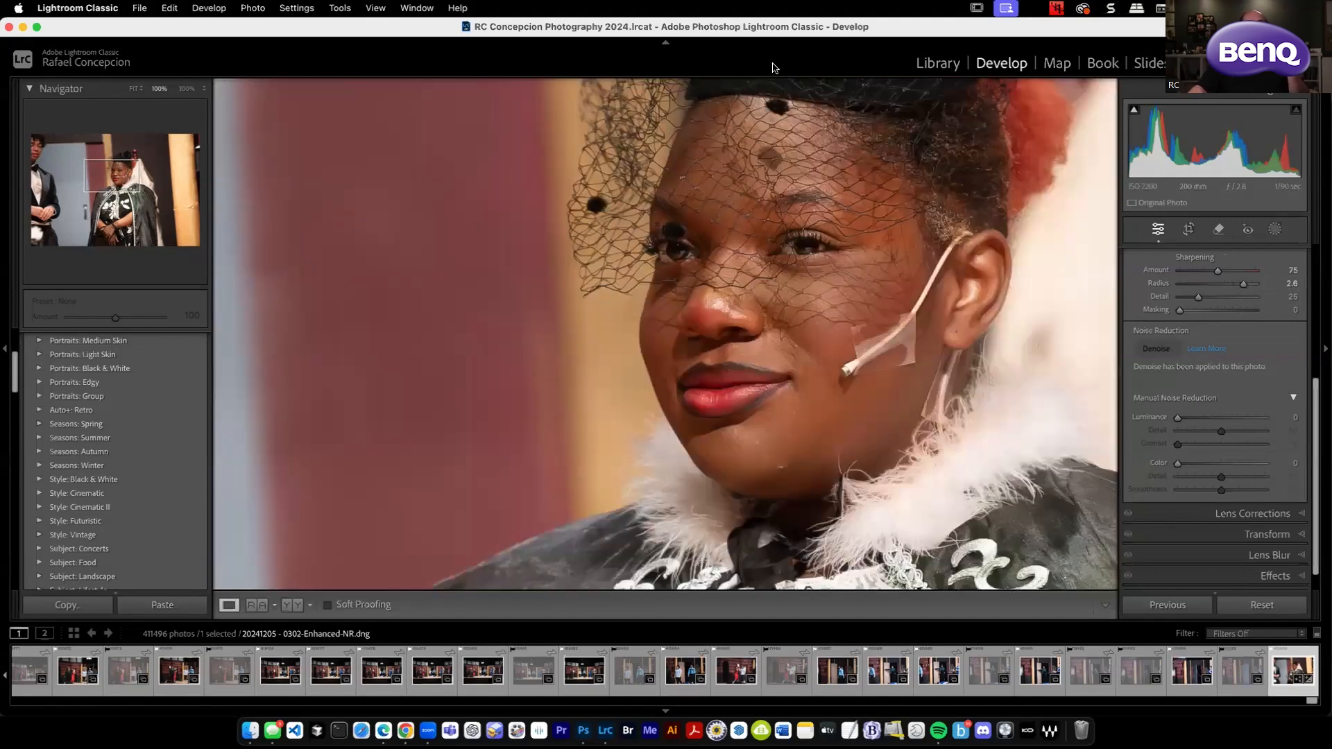
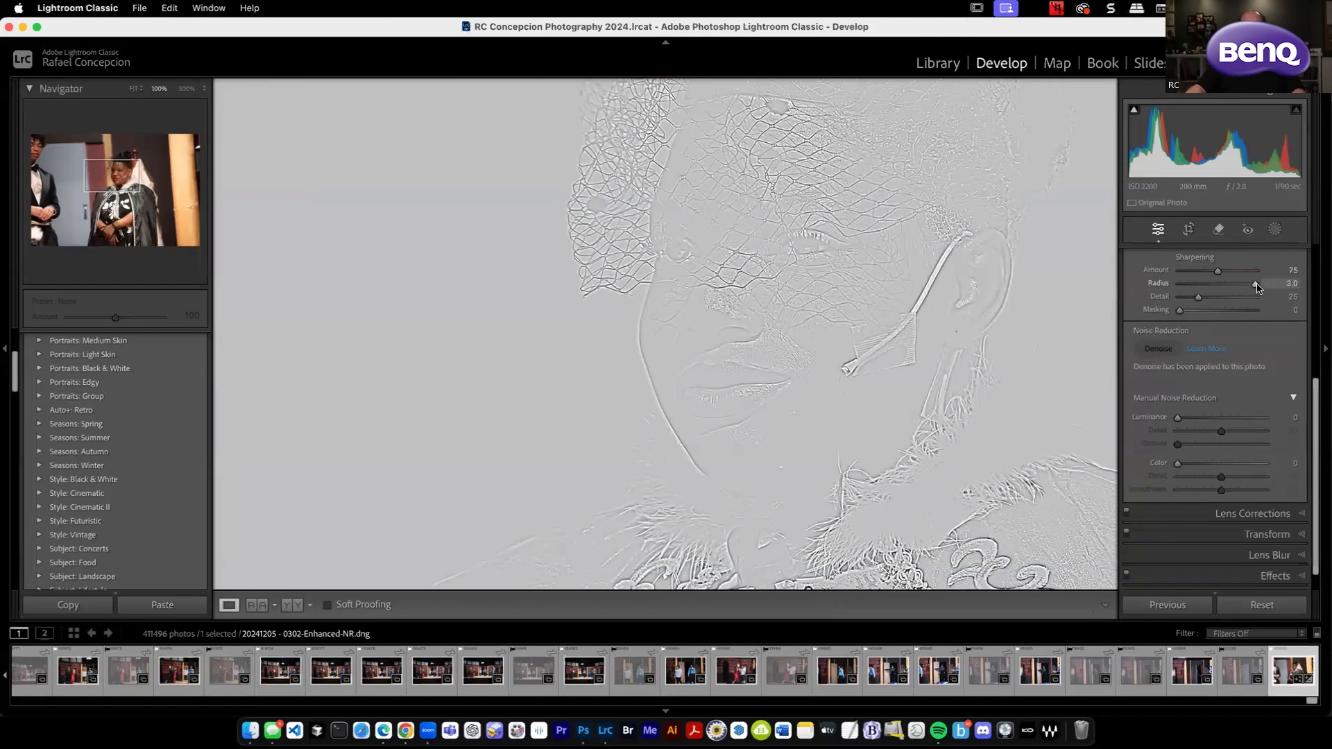
Set the Sharpening Radius to 2.0 and Detail to 61, judging the effect on the woman's face.
left_click_drag(1257, 288, 1229, 286)
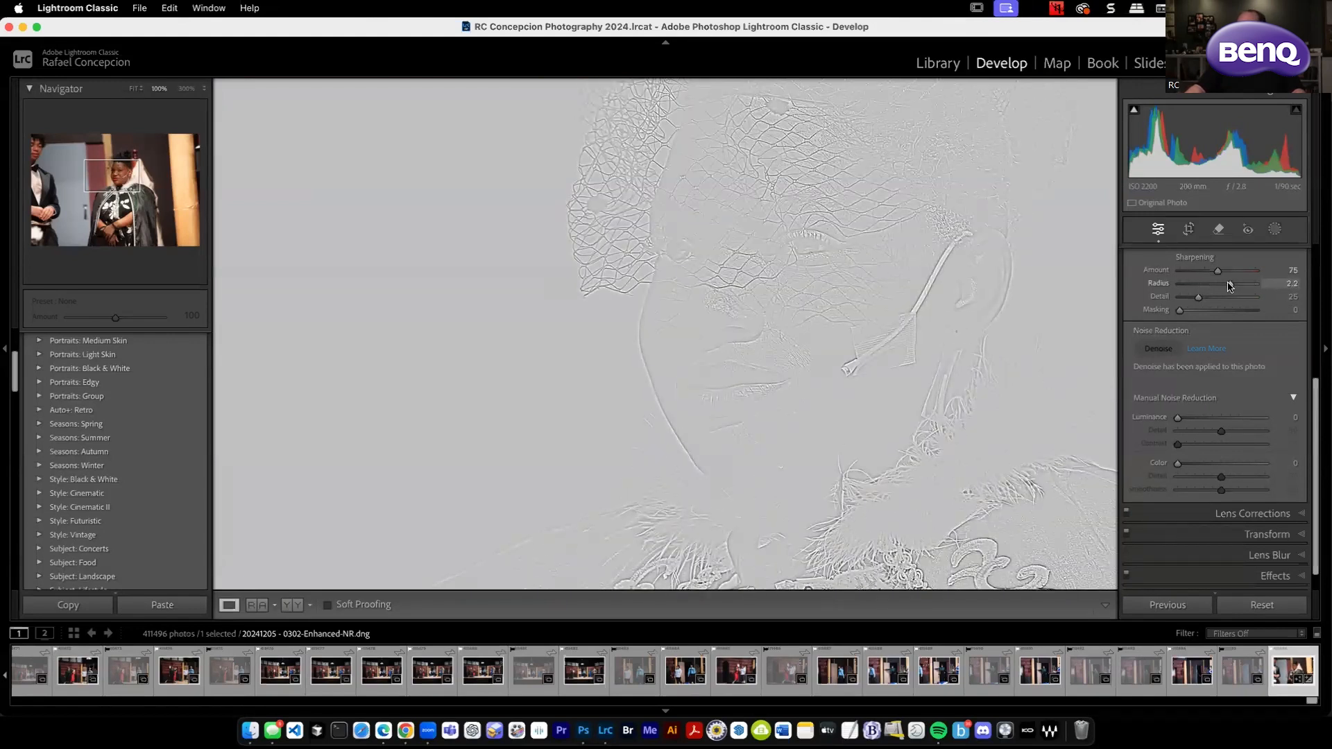
left_click_drag(1229, 286, 1228, 290)
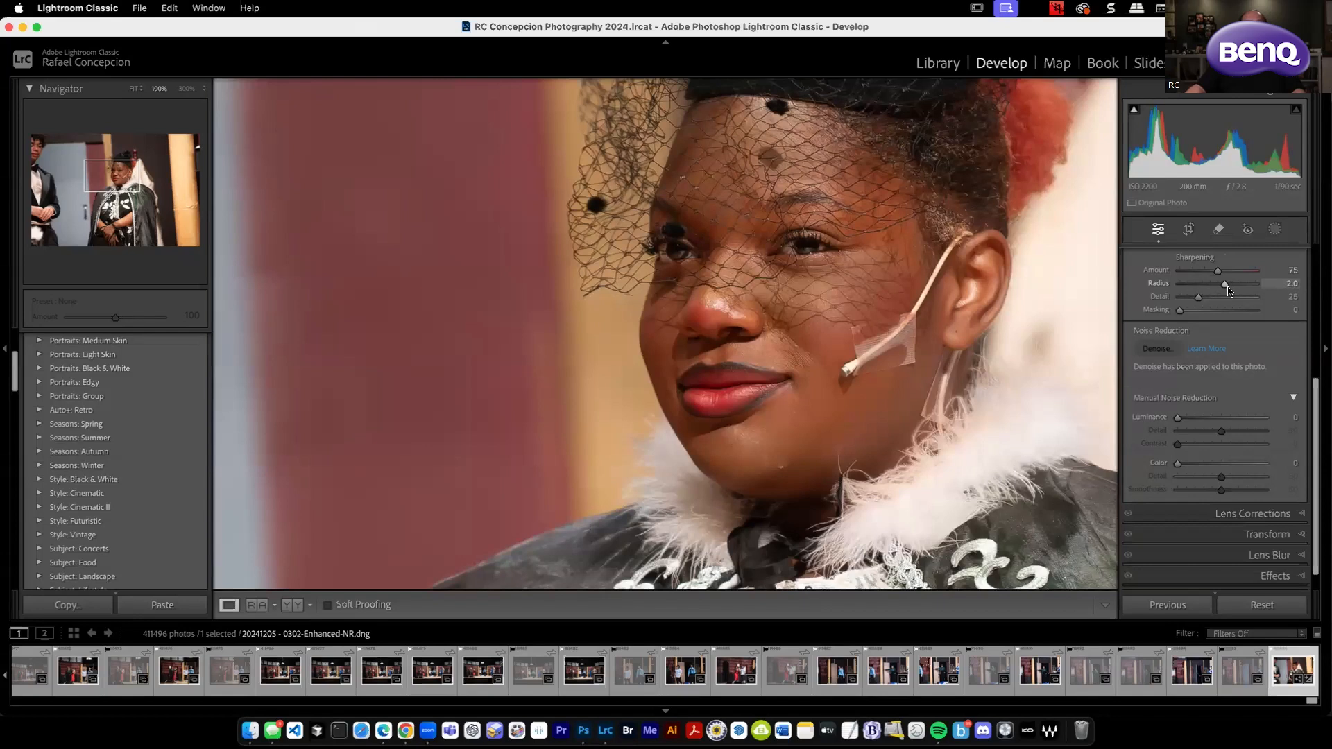
scroll(1221, 312, "up", 3)
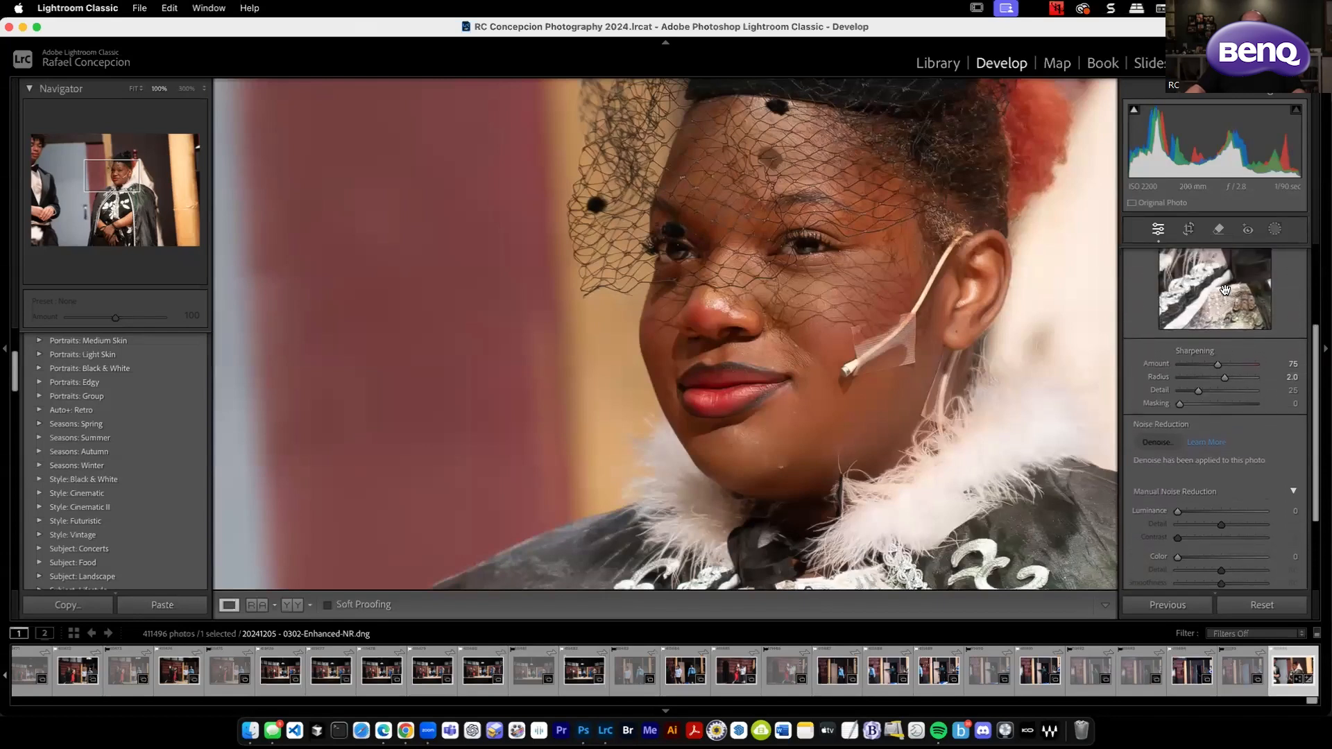
left_click(1198, 390, "alt")
left_click_drag(1198, 392, 1225, 393)
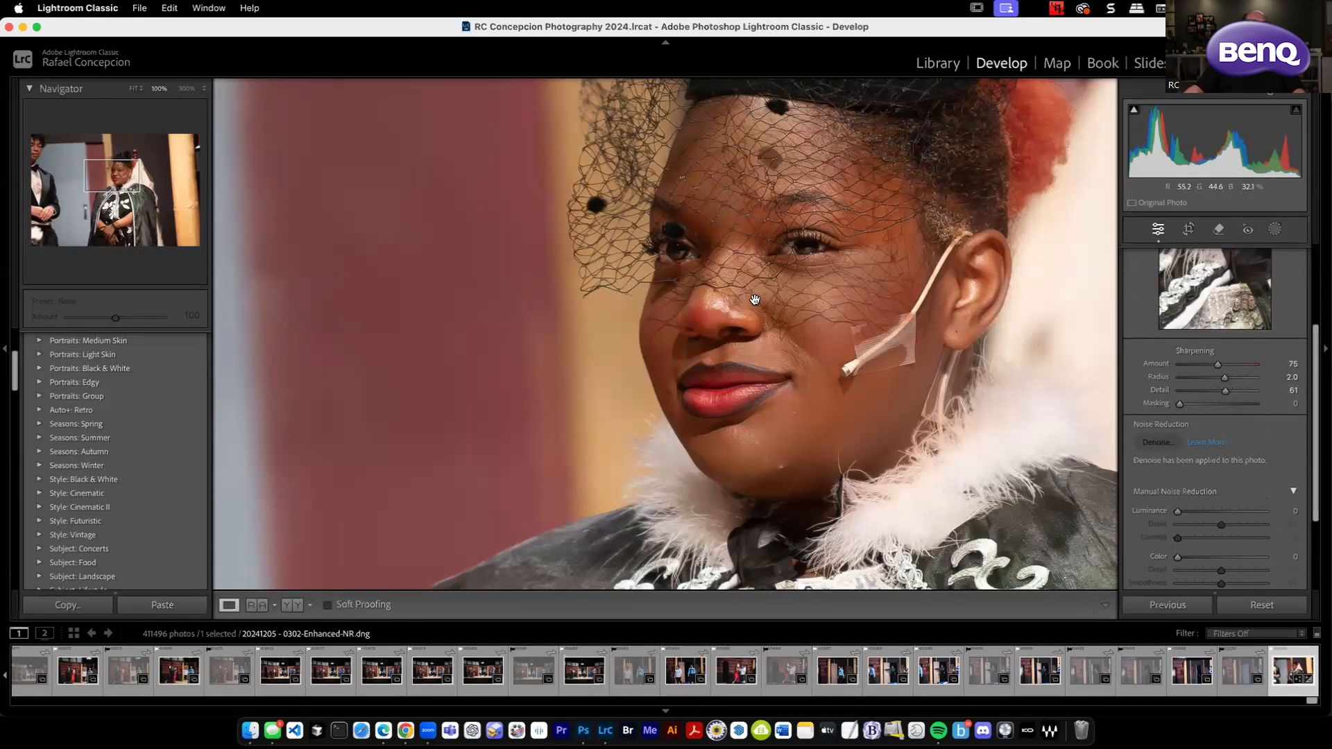
scroll(1249, 404, "up", 5)
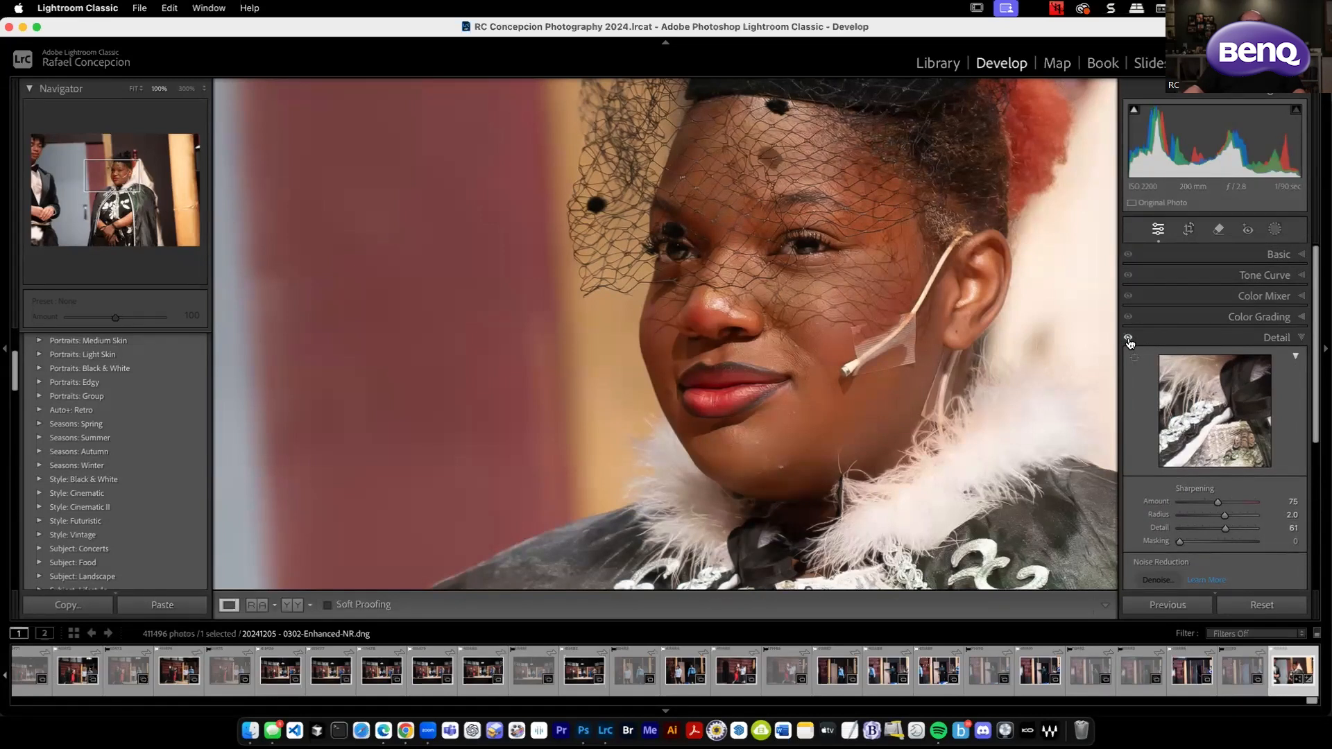
left_click(540, 317)
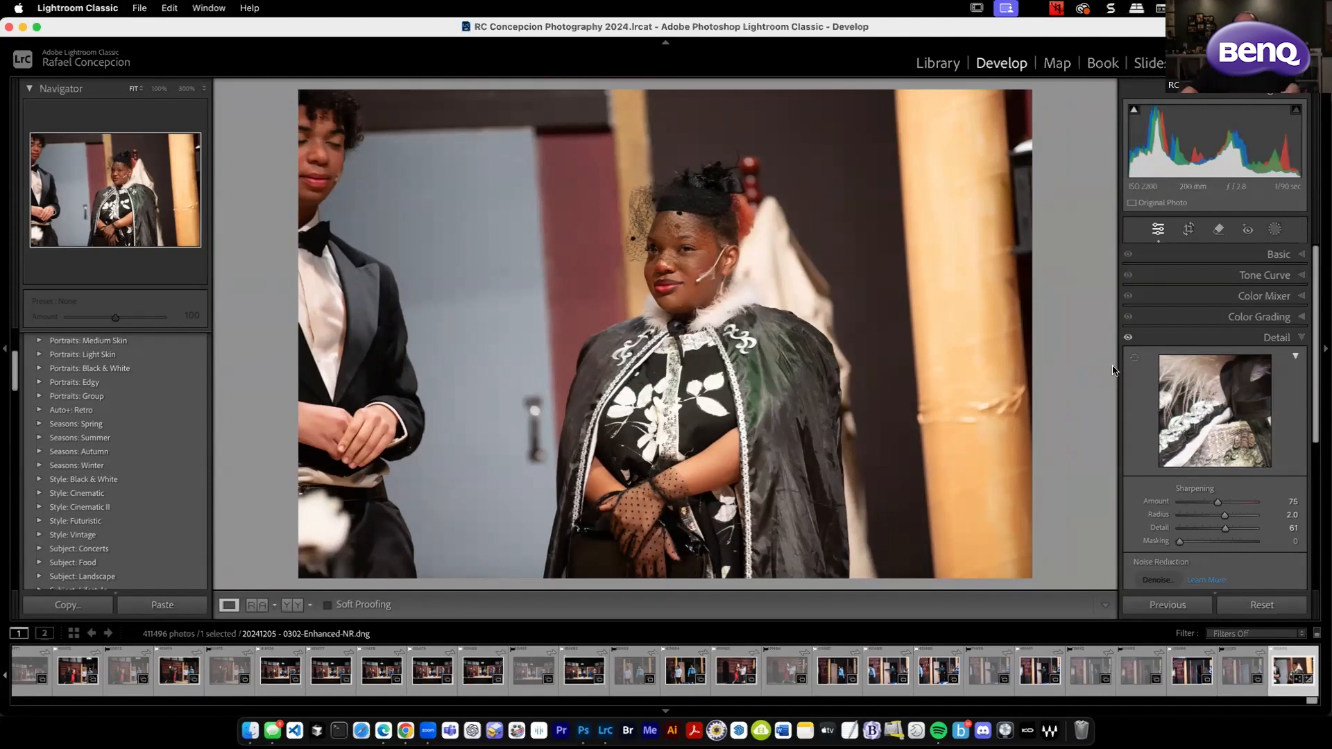
Browse the Library grid through the earlier theatre photos for another stage shot.
key("g")
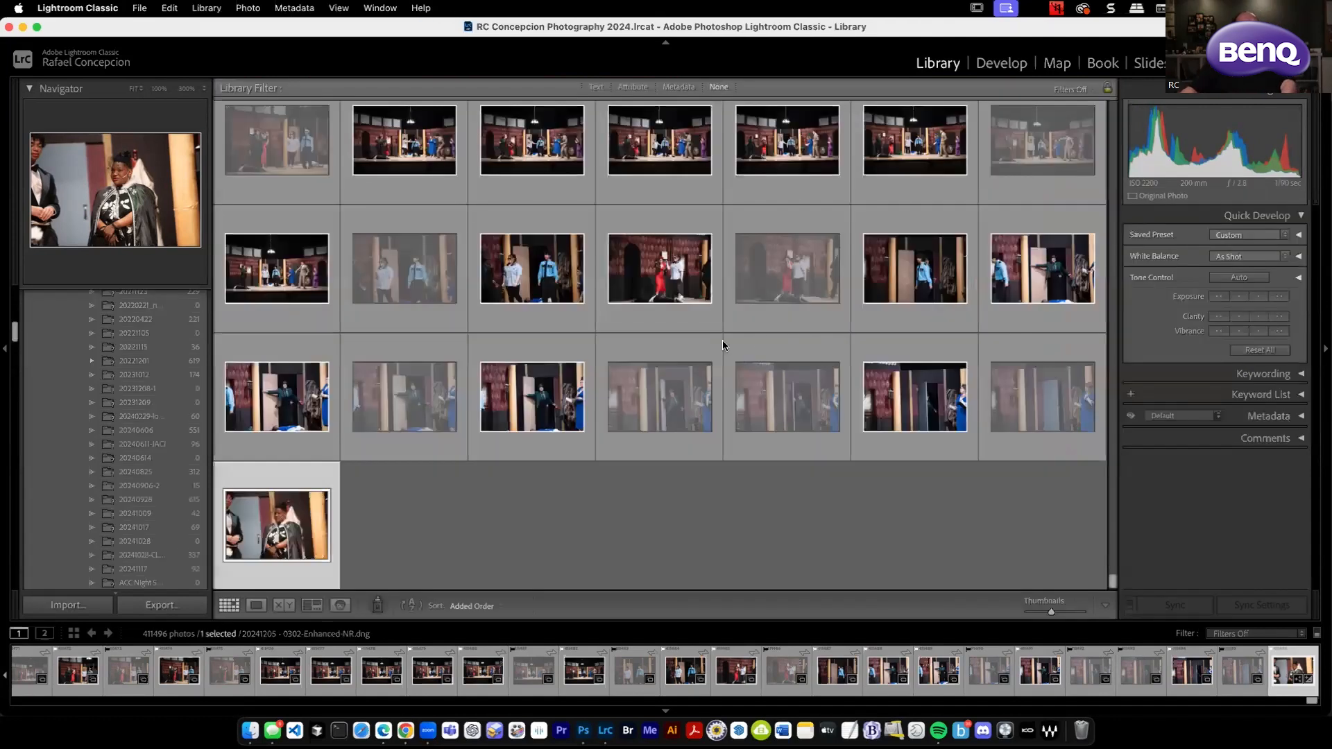
scroll(776, 348, "up", 10)
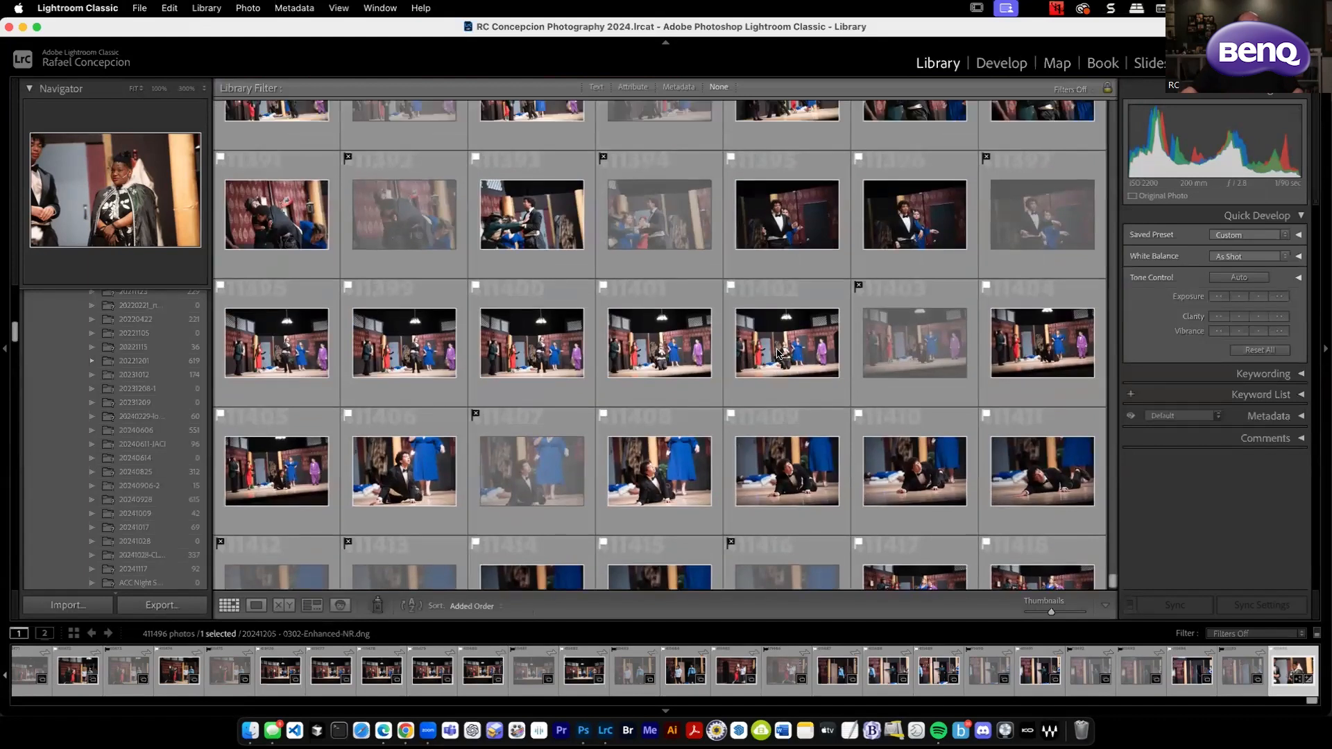
scroll(777, 351, "up", 5)
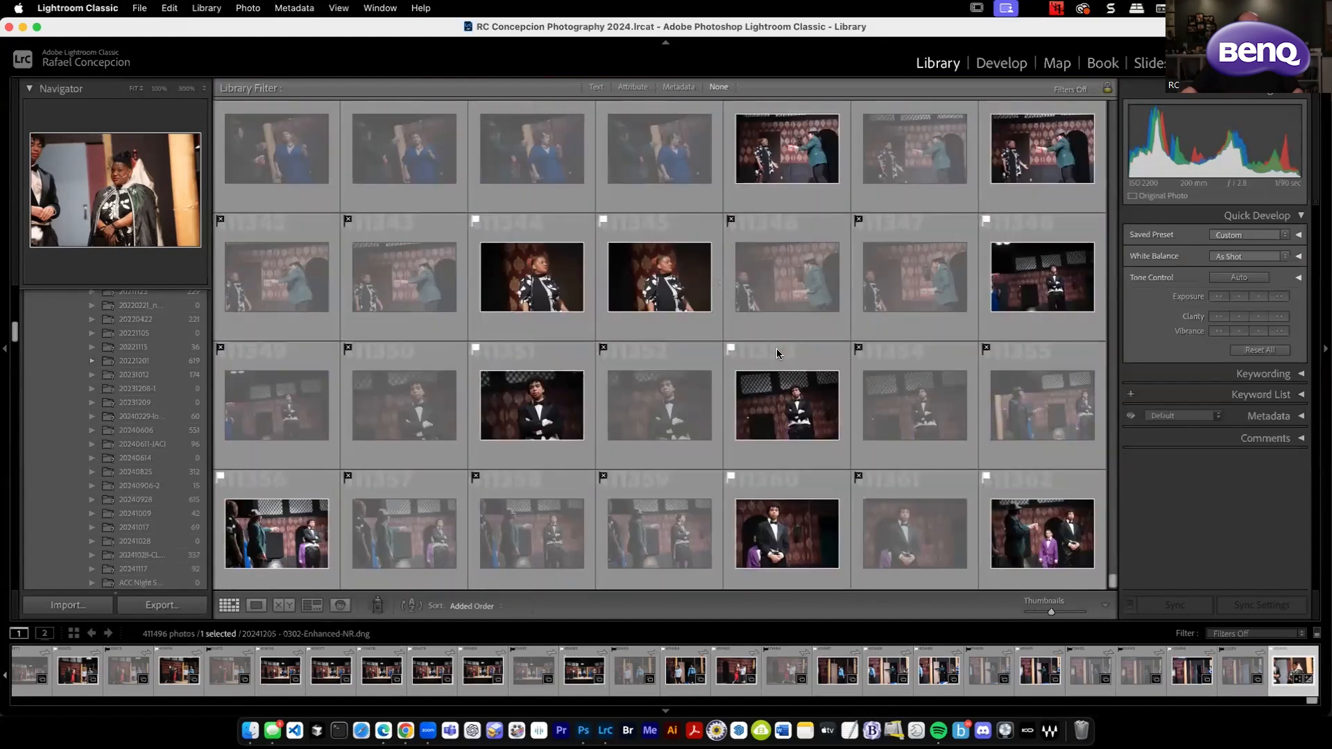
scroll(778, 353, "down", 5)
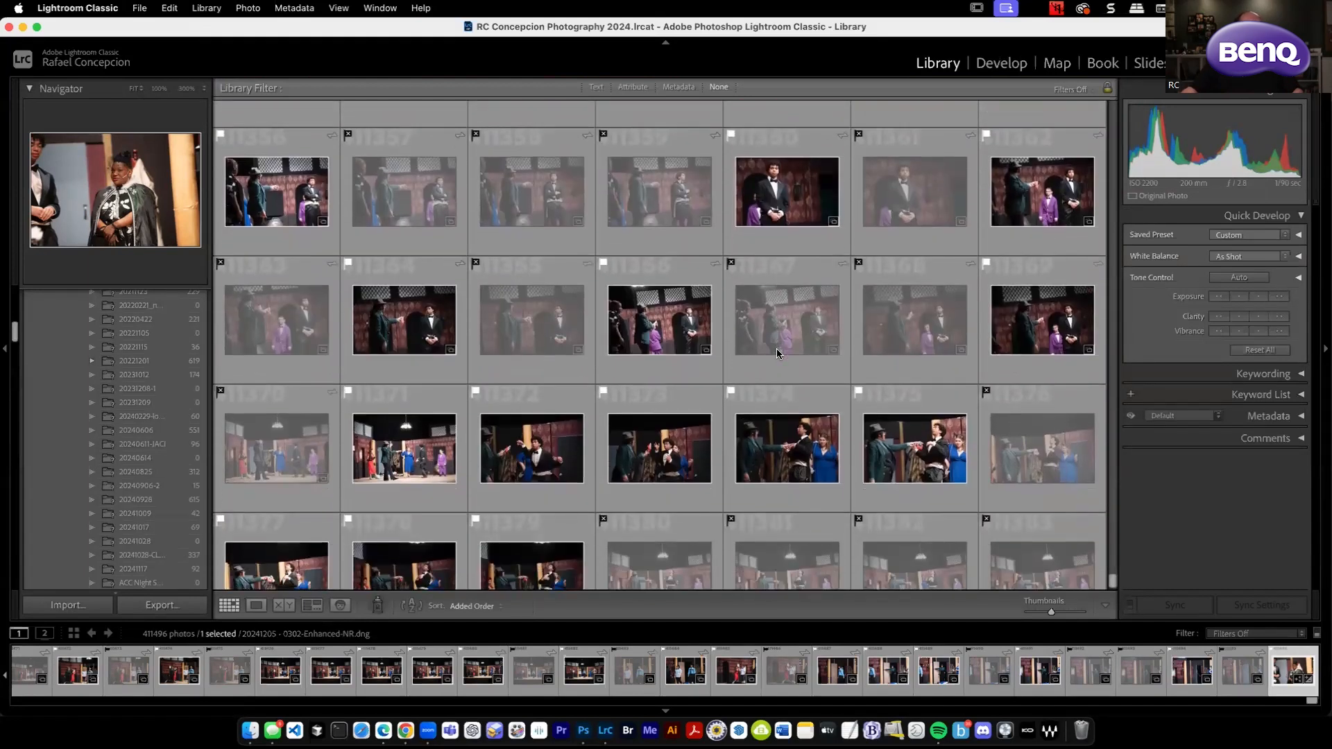
scroll(777, 354, "down", 1)
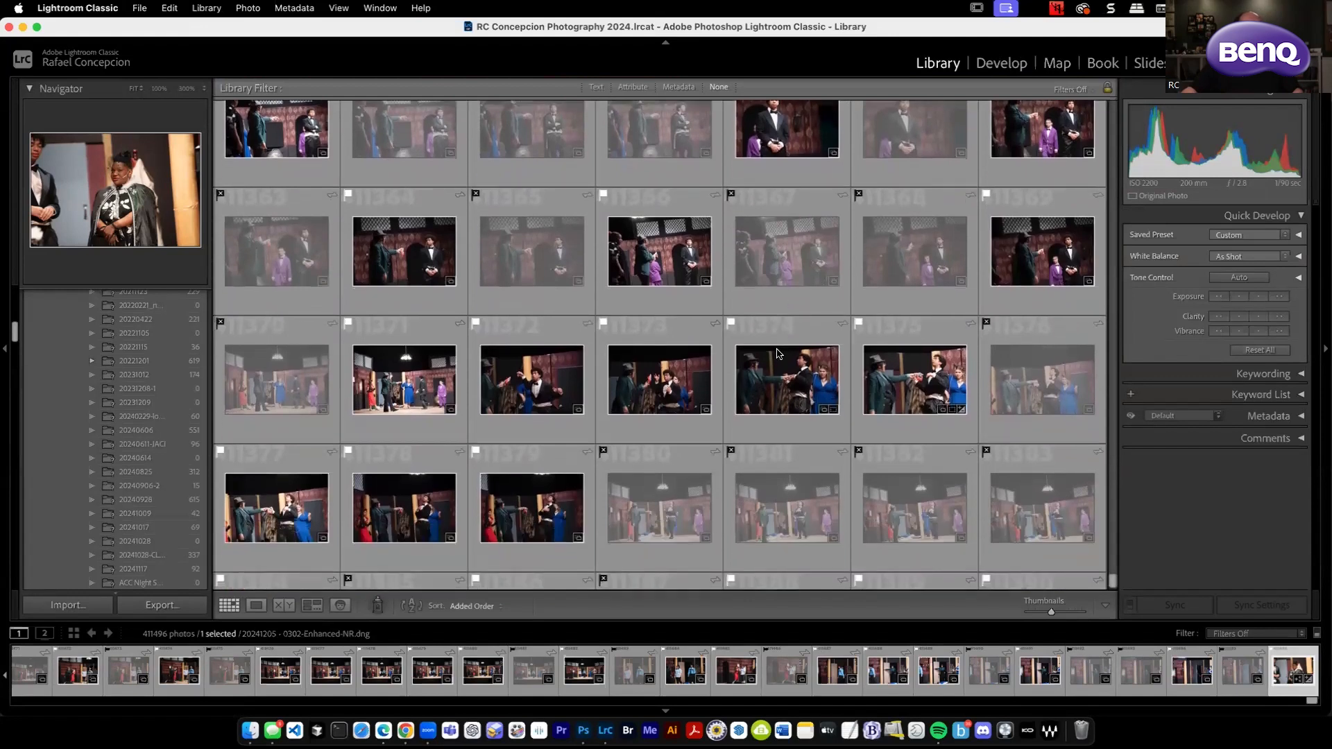
scroll(778, 353, "up", 1)
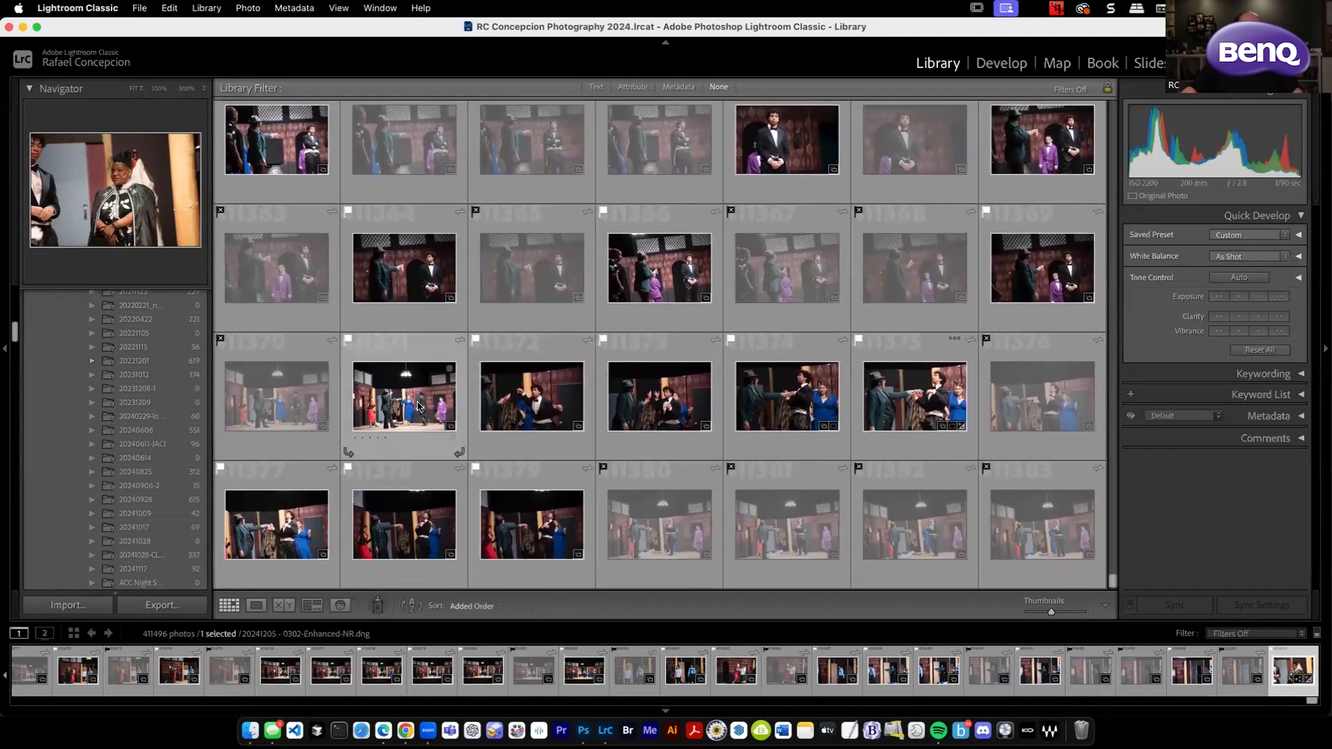
scroll(447, 408, "up", 10)
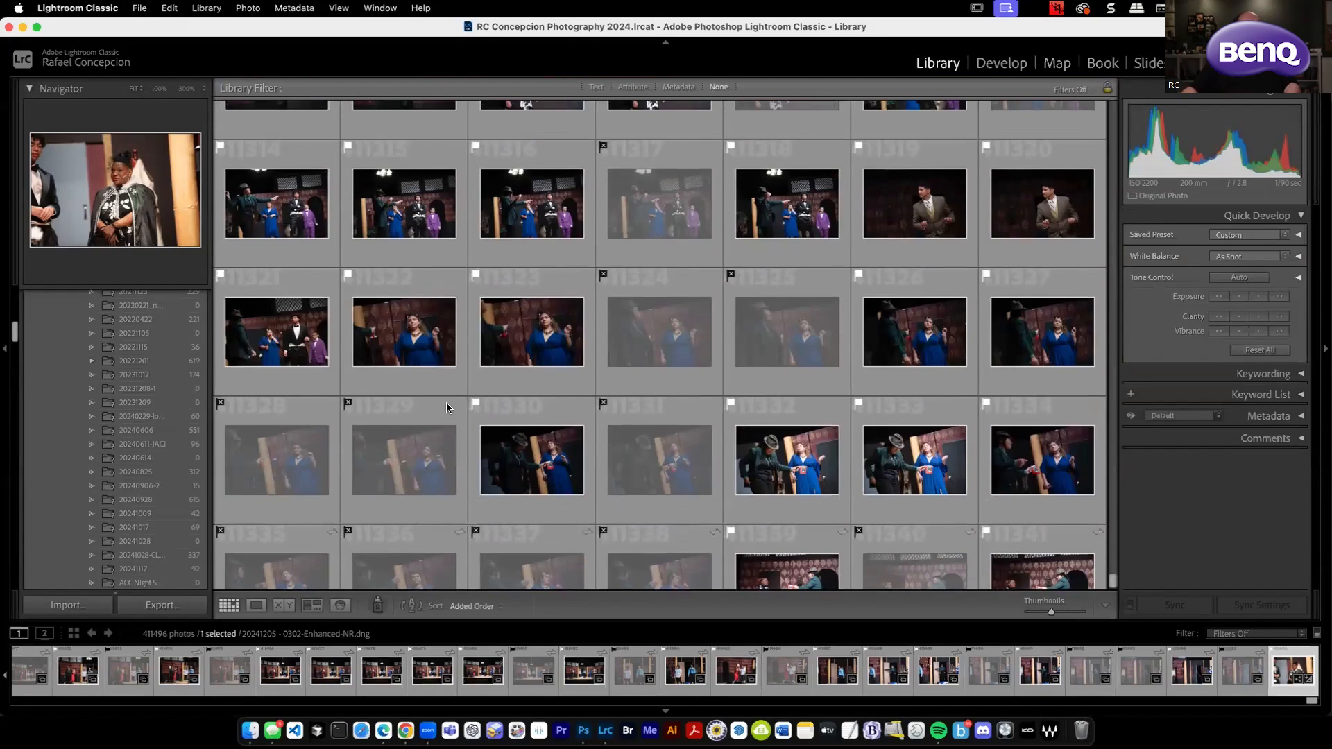
scroll(447, 408, "up", 5)
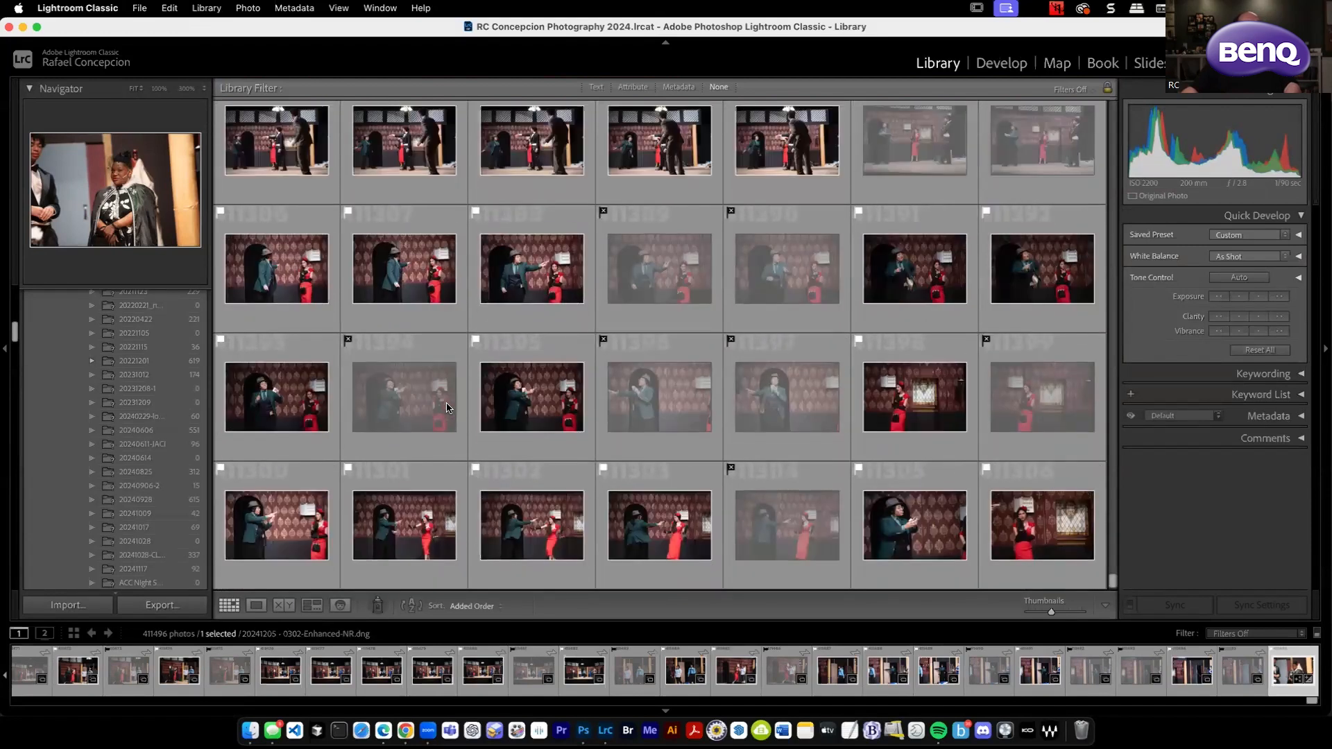
scroll(446, 408, "up", 15)
scroll(447, 408, "up", 20)
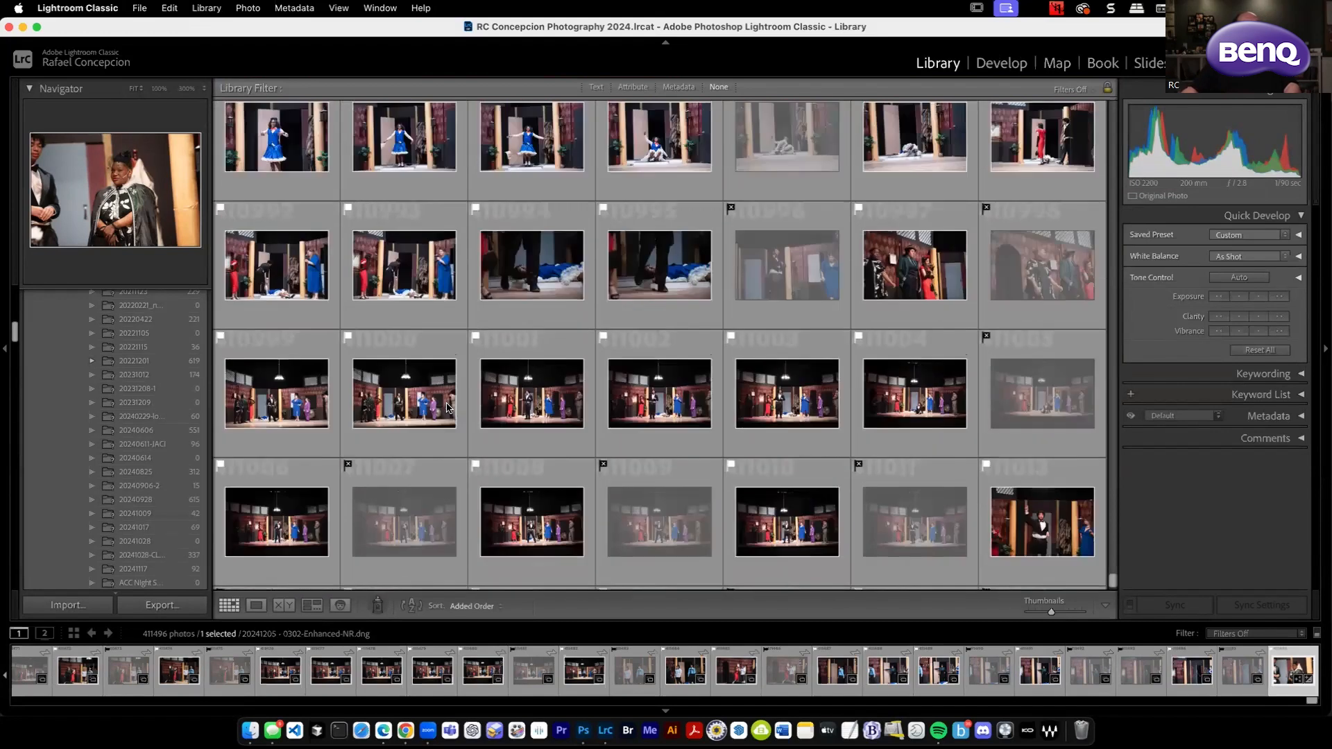
scroll(448, 408, "up", 20)
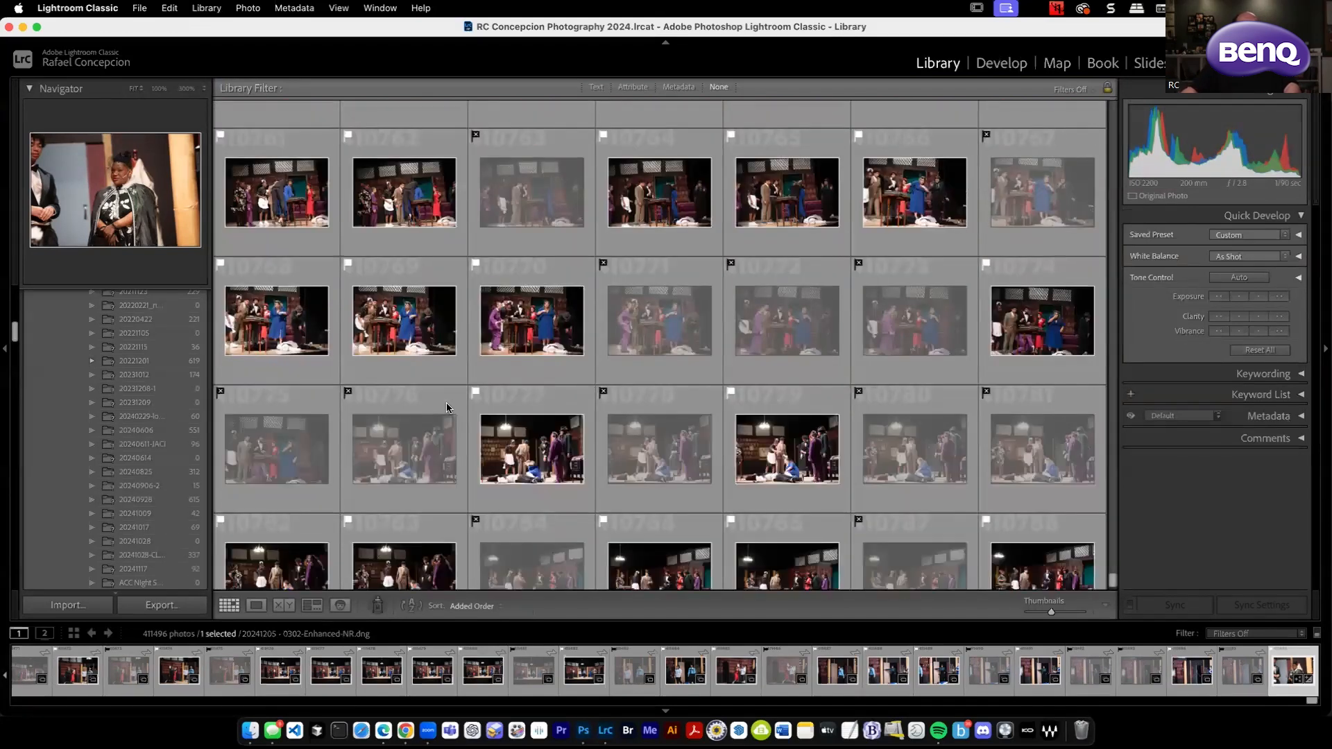
Filter the Library to flagged photos and open the group shot with the woman in the blue dress in Loupe view.
left_click(647, 202)
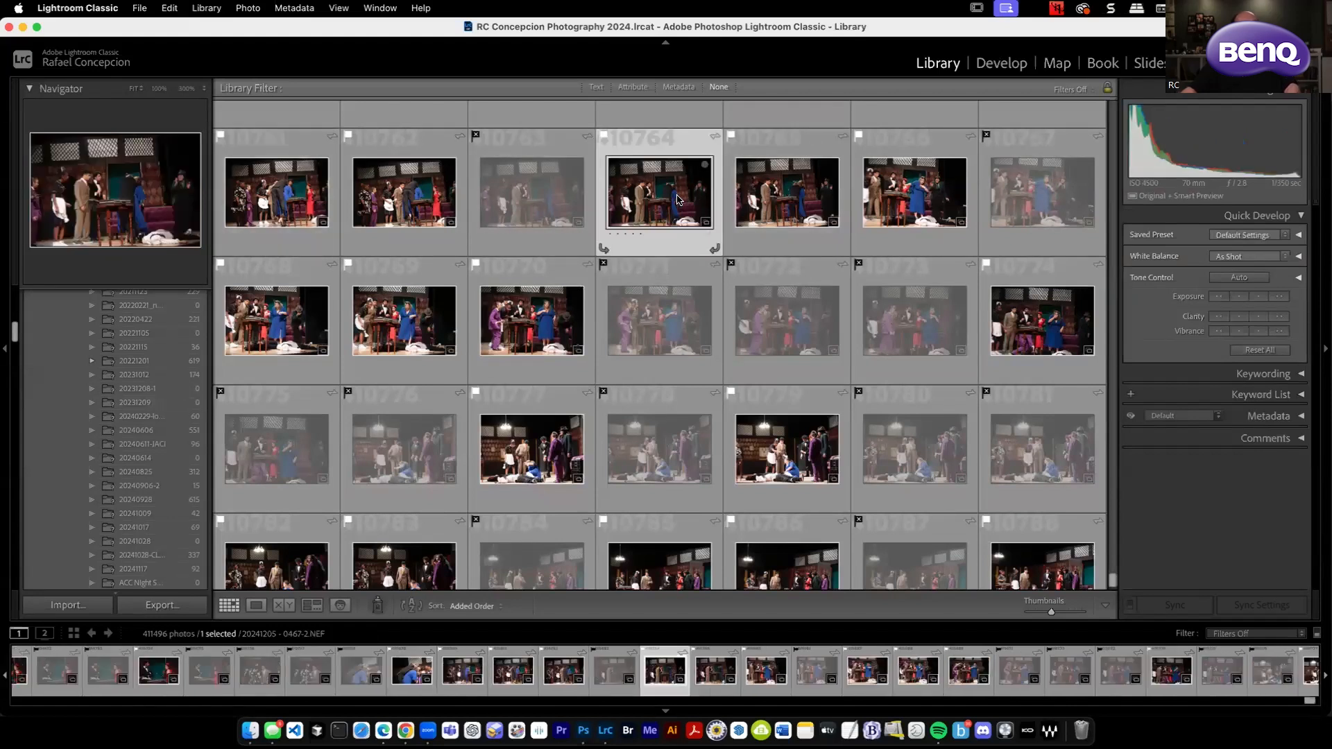
left_click(642, 88)
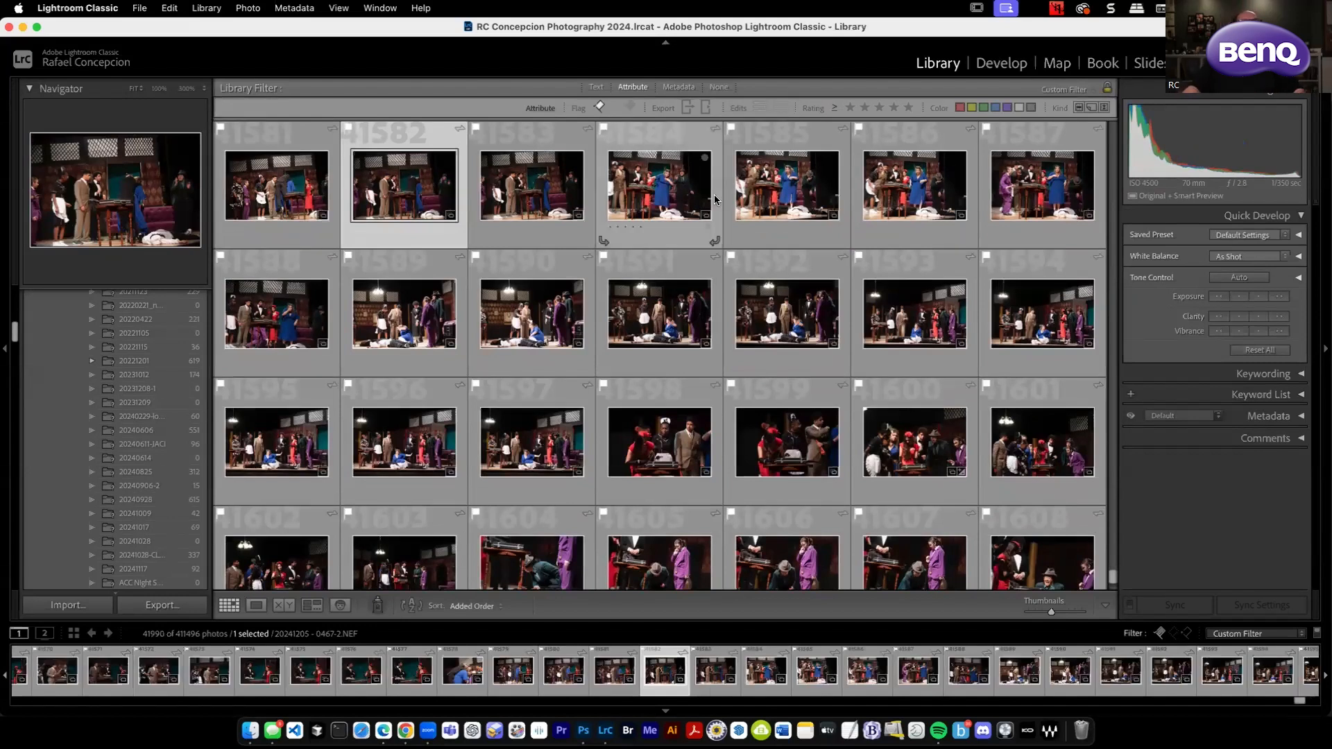
double_click(640, 193)
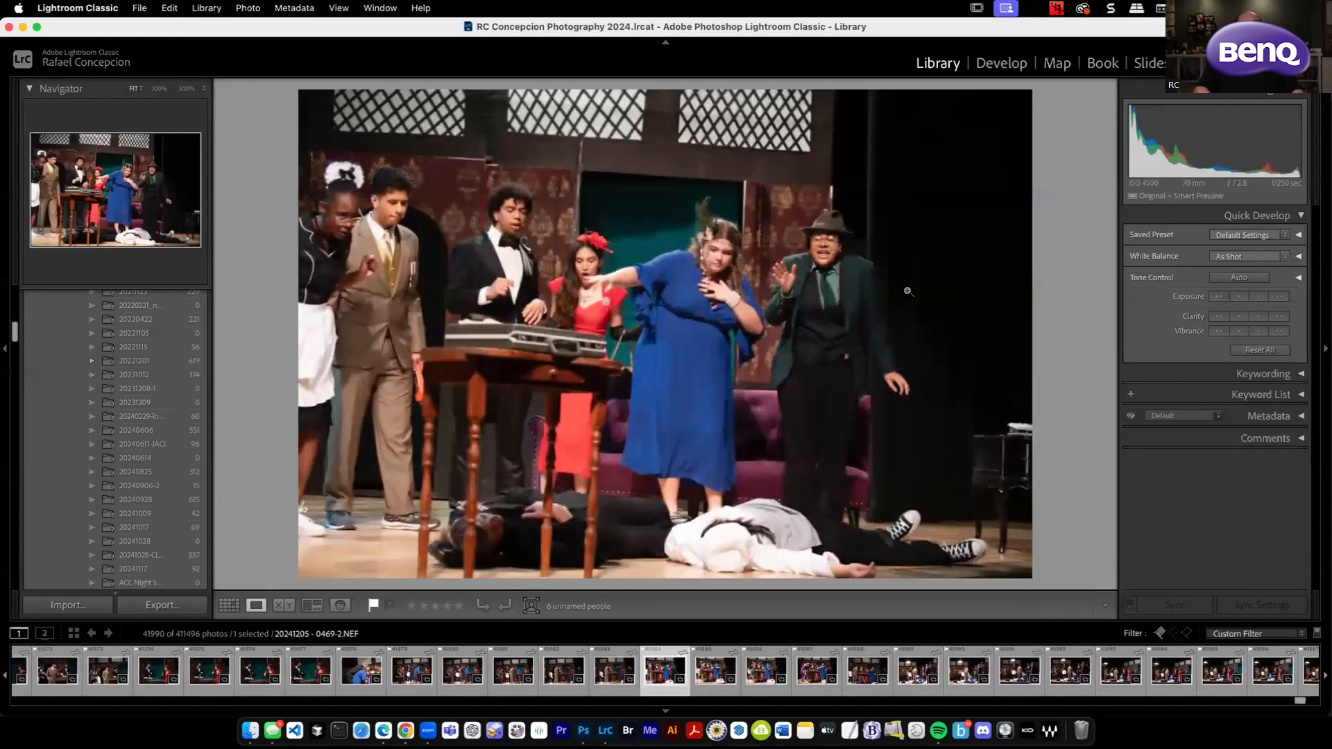
Compare the neighbouring group shots around the table and settle on 20241205 - 0471-2.NEF.
key("Right")
key("Right")
key("Right")
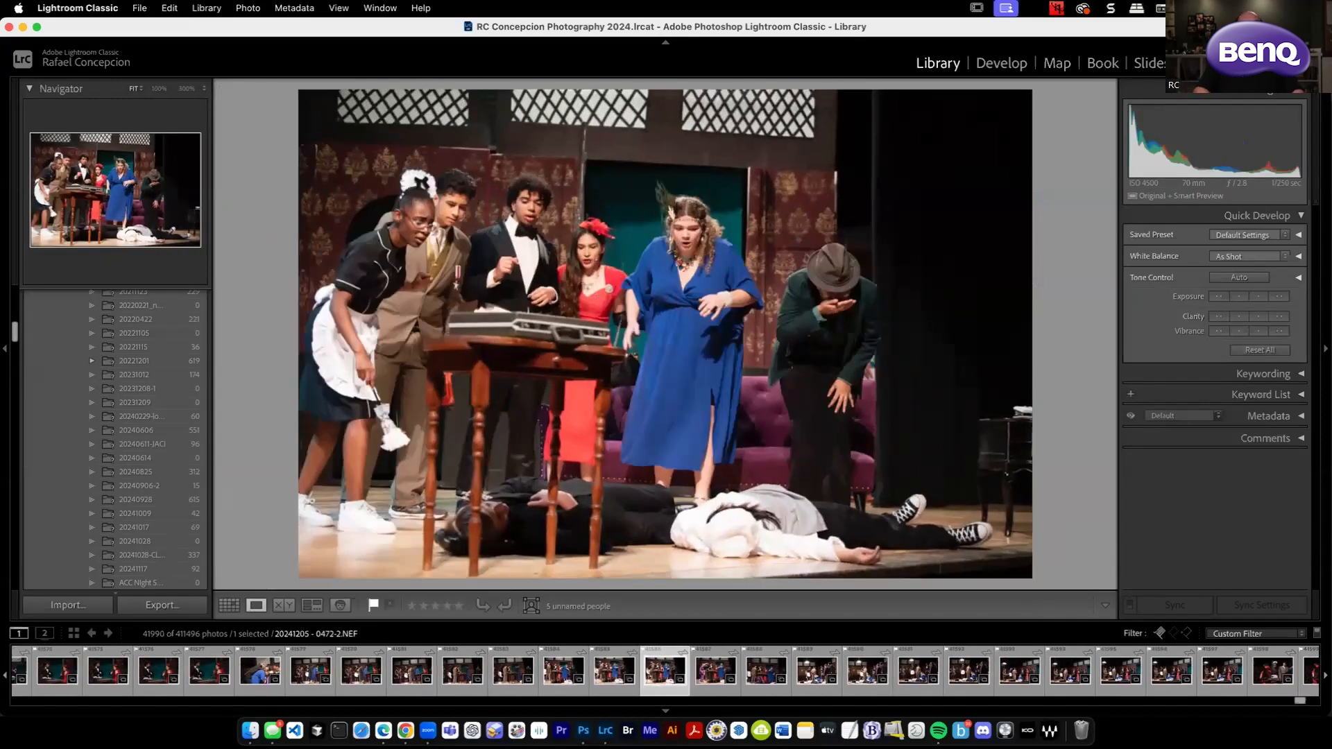
key("Right")
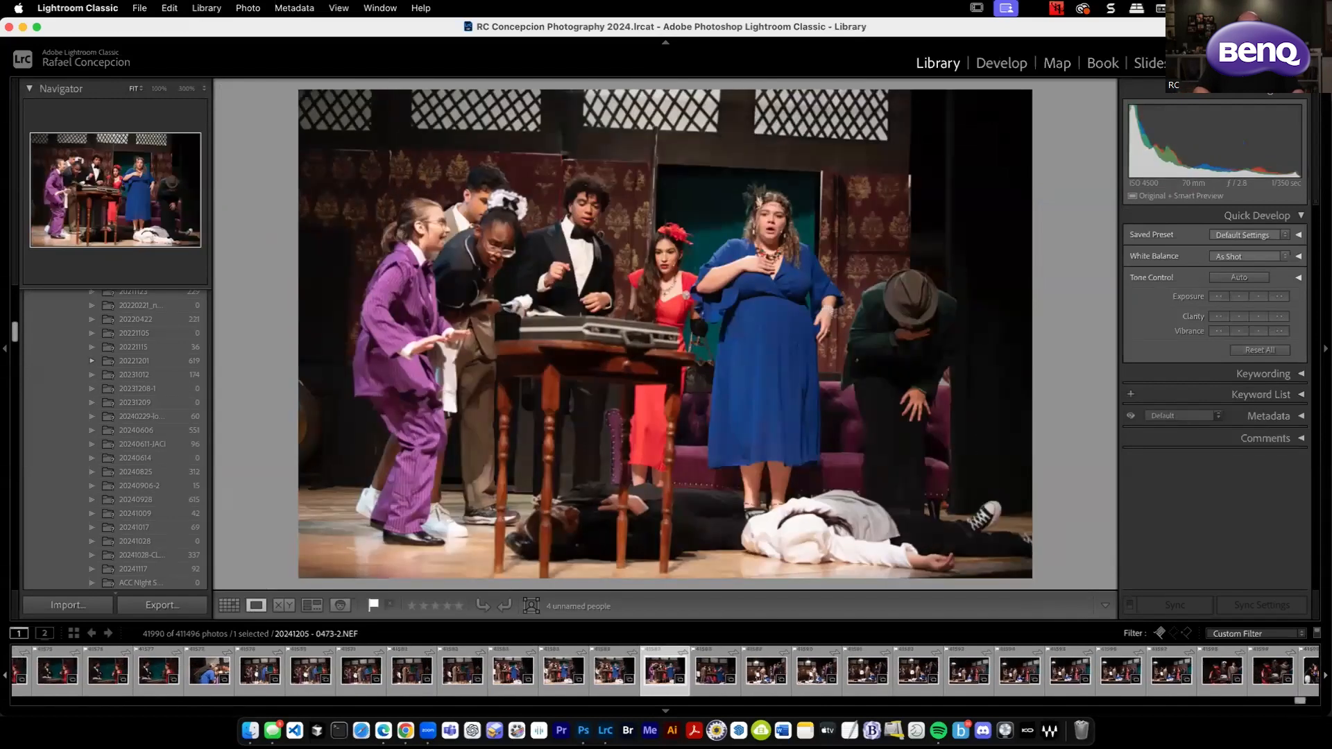
key("Left")
key("Left")
key("Left")
key("Left")
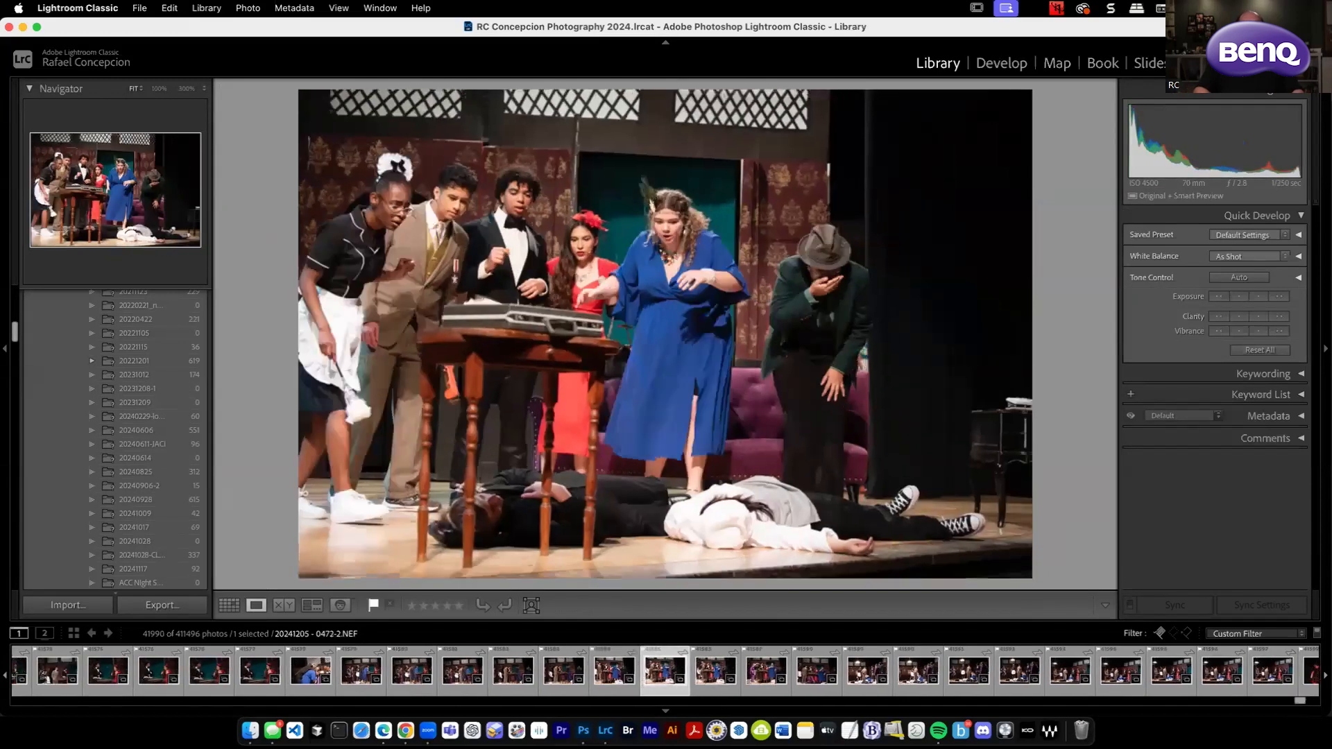
key("Right")
key("Right")
key("Right")
key("Right")
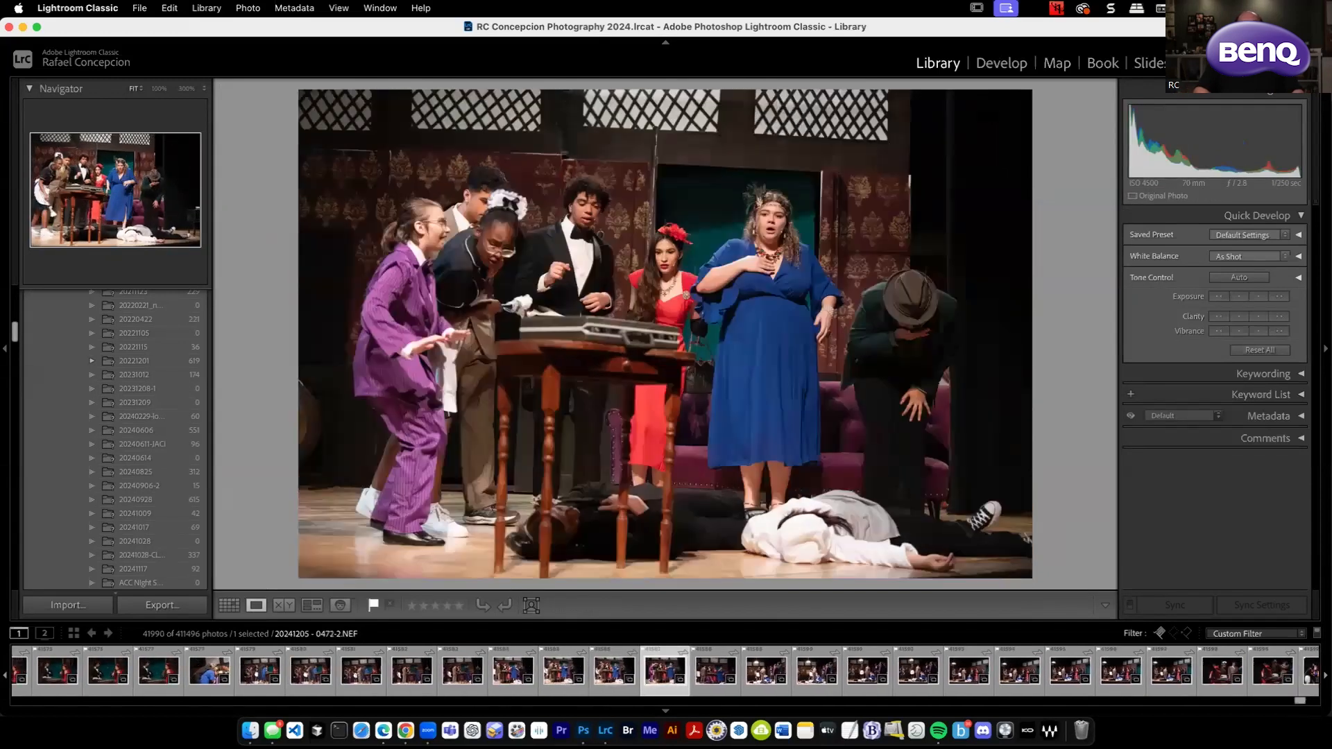
key("Left")
key("Left")
key("Right")
key("Right")
key("Right")
key("Right")
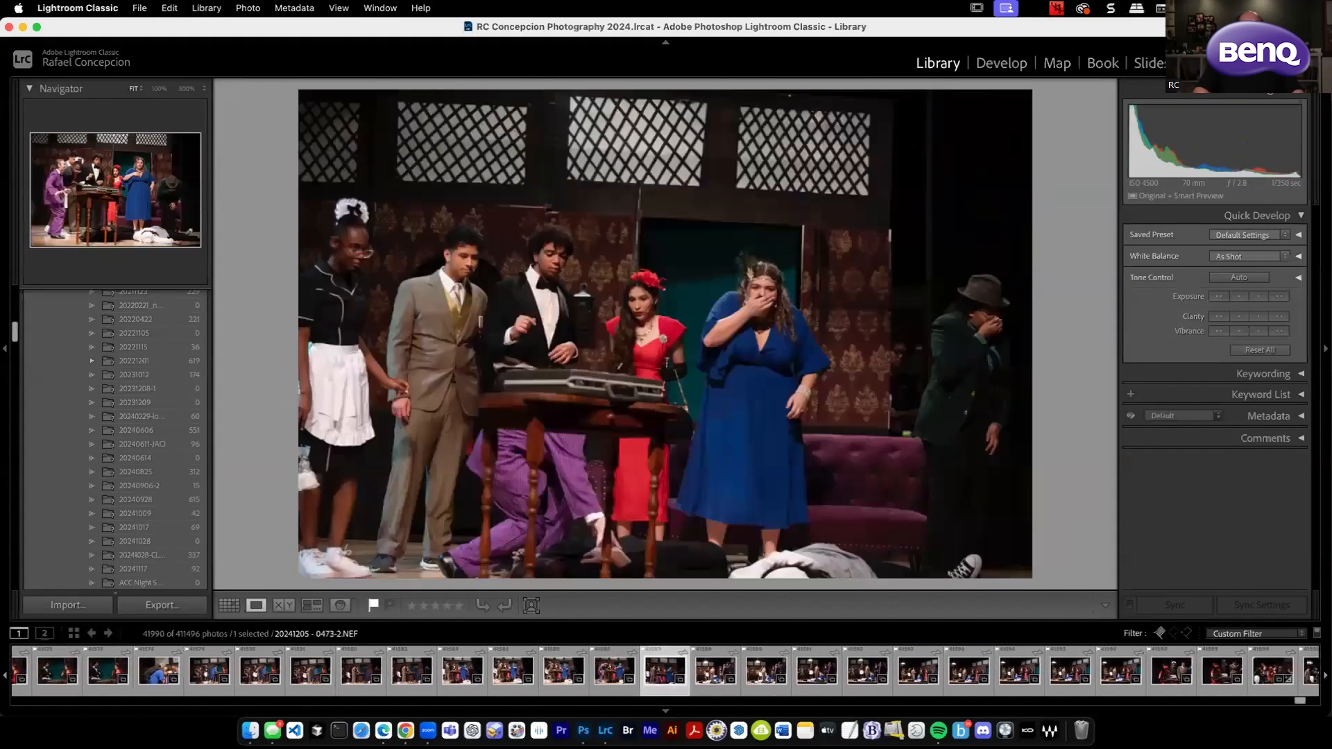
key("Left")
key("Left")
key("Left")
key("Left")
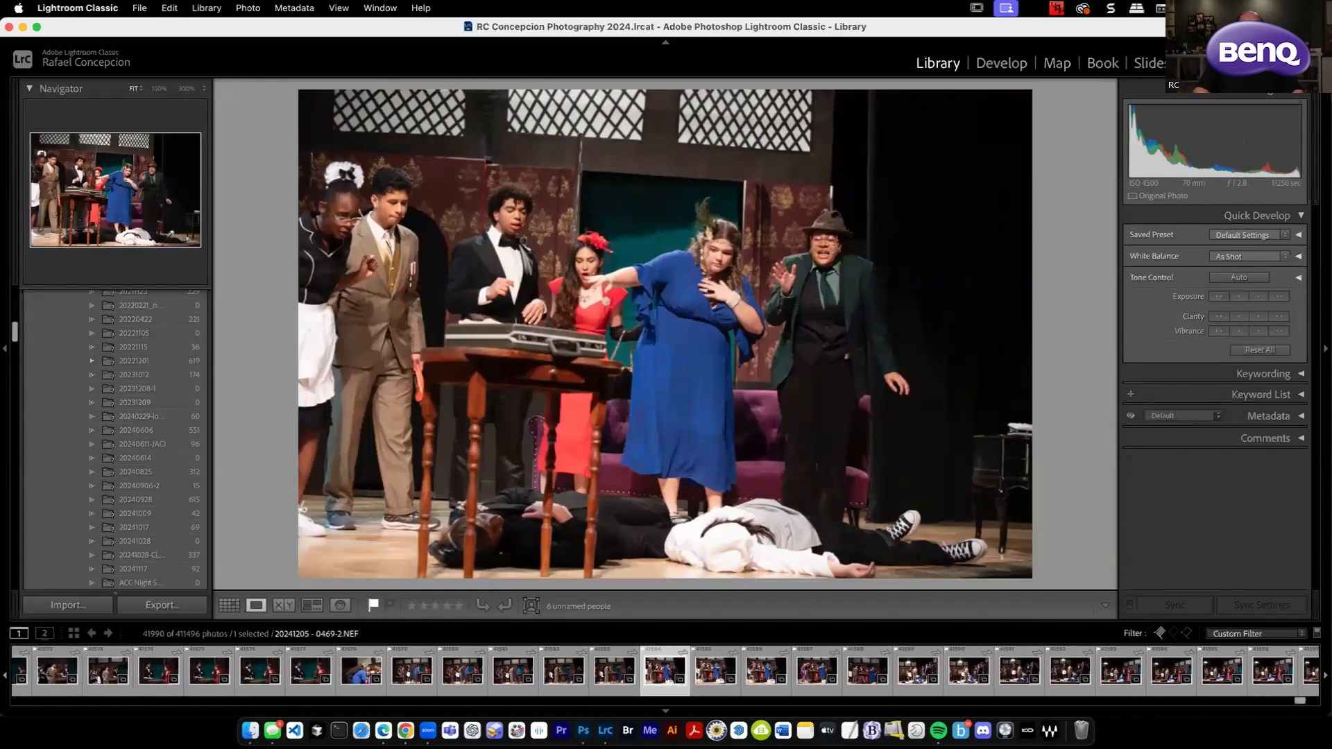
key("Right")
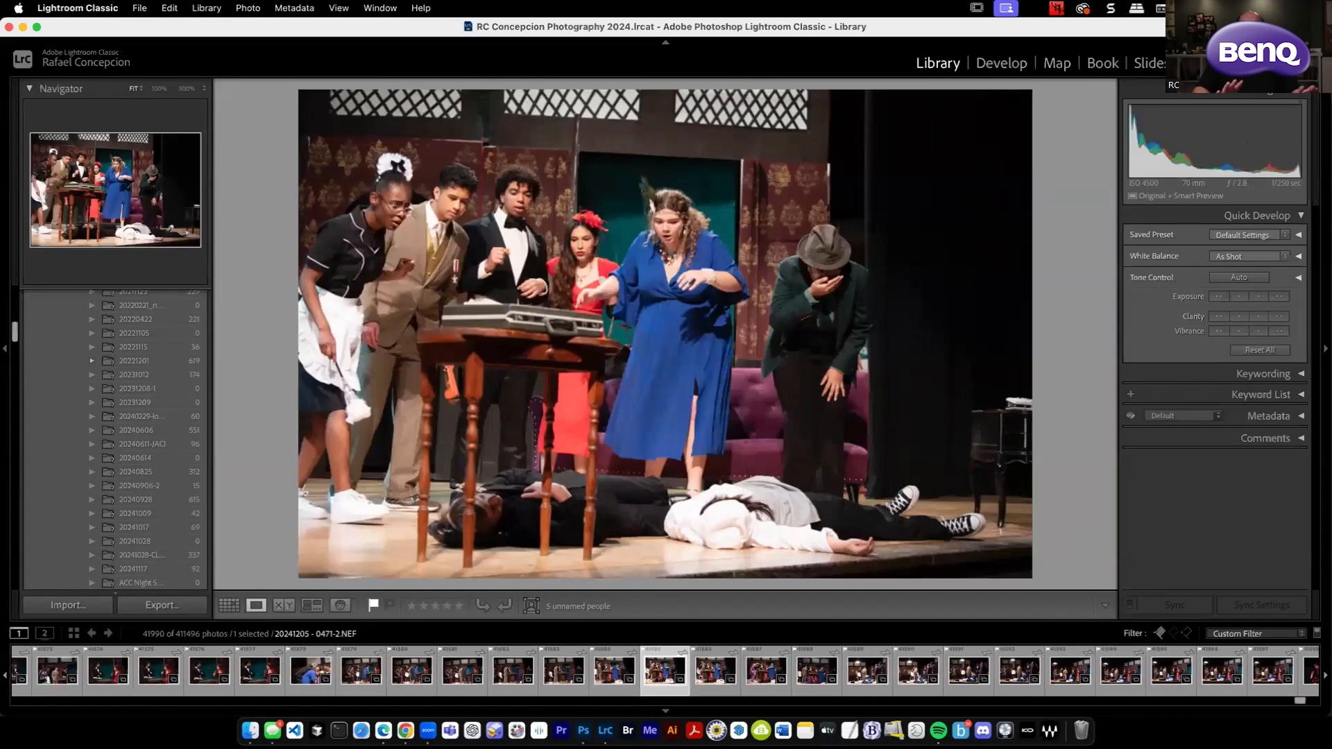
Open the photo in Develop, collapse the Detail settings, and activate the Remove tool with a brush size of 14.
left_click(1003, 64)
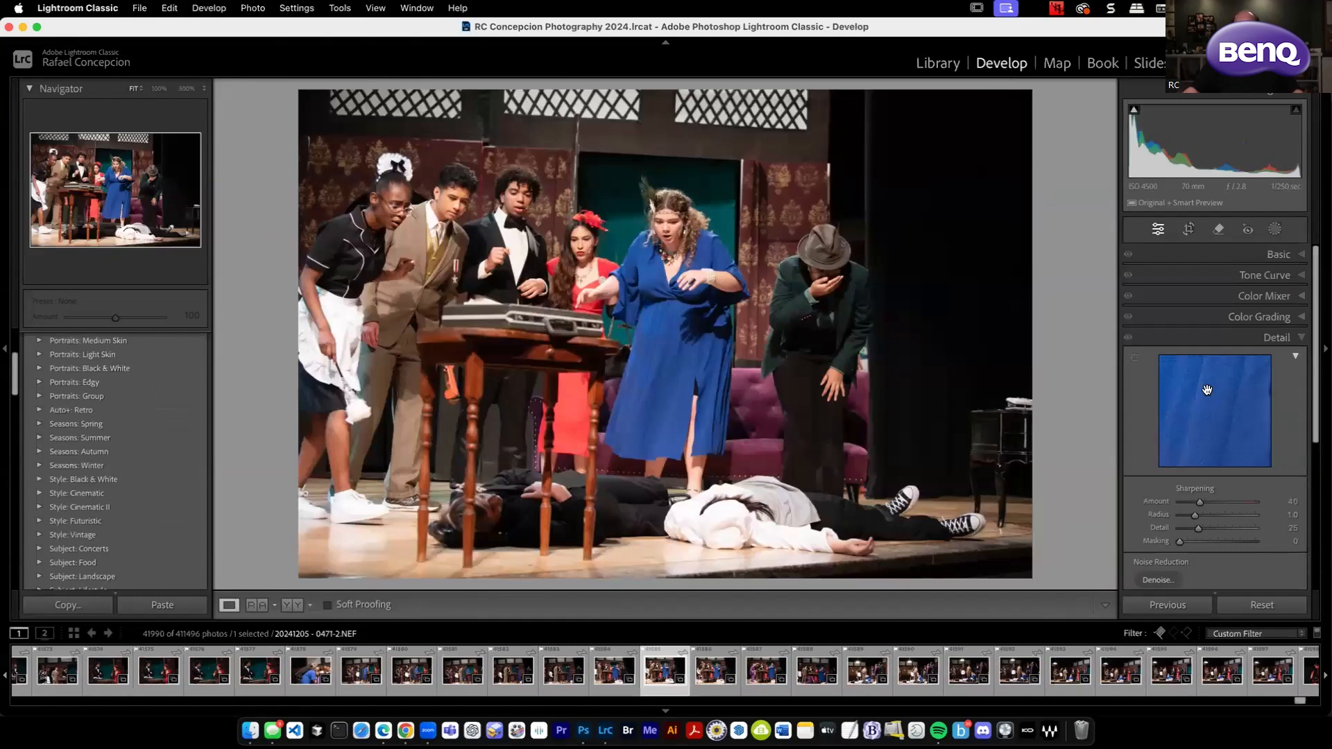
left_click(1263, 338)
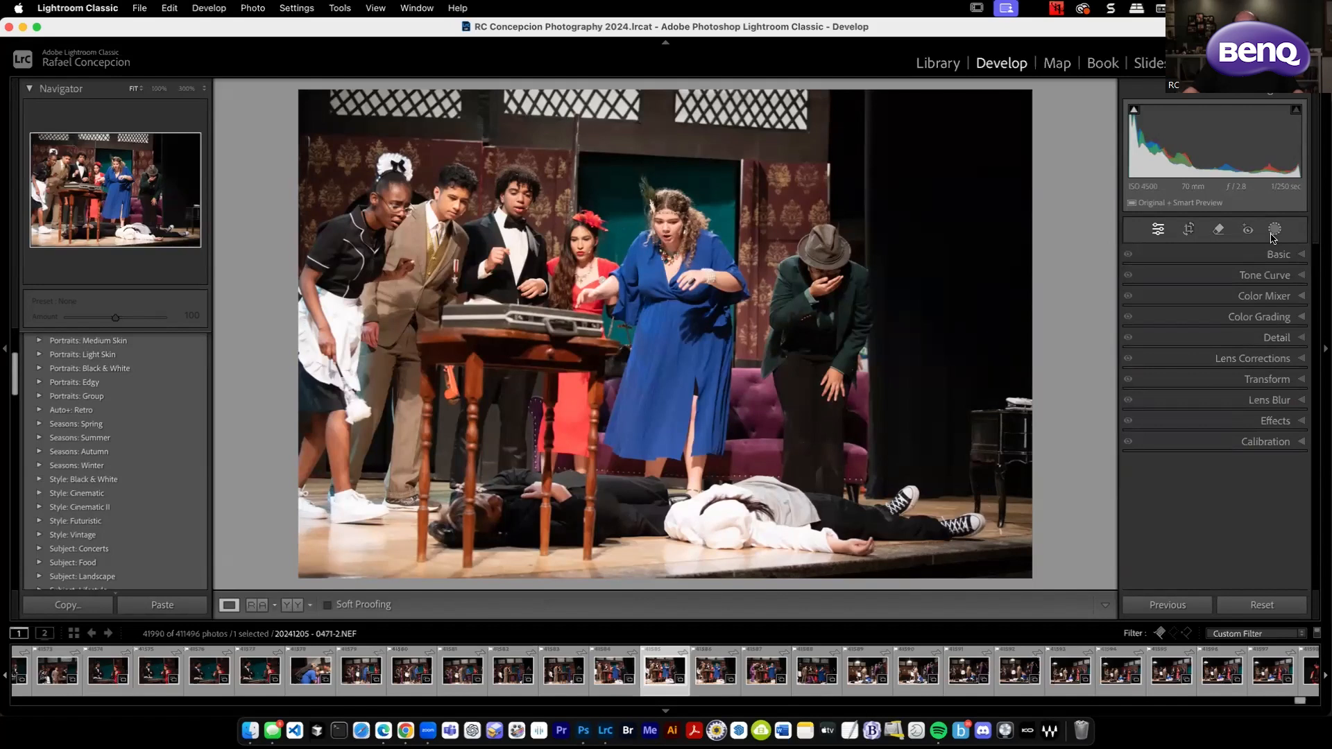
left_click(1218, 230)
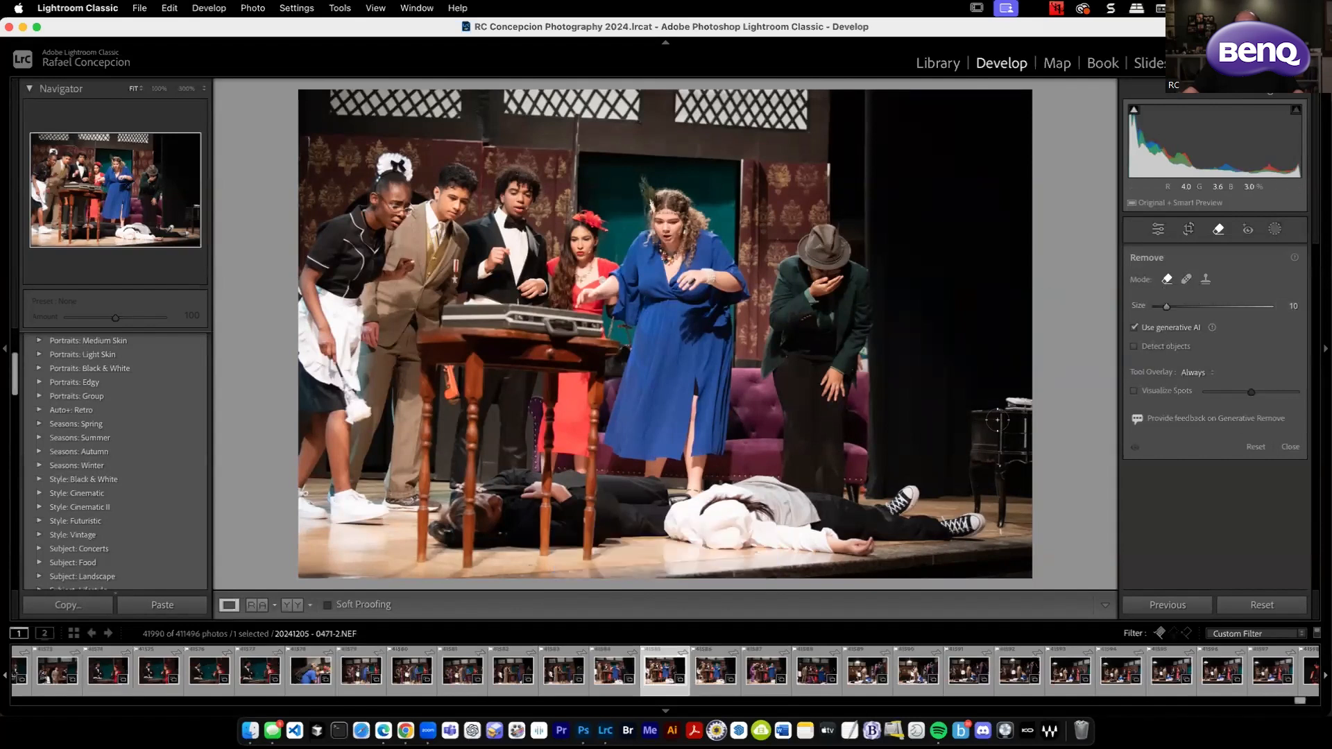
left_click_drag(1166, 306, 1158, 307)
key("]")
key("]")
key("bracketleft")
key("bracketright")
key("bracketright")
key("bracketright")
key("bracketright")
key("bracketright")
key("bracketright")
Try to brush a removal mask by hand over the small black table at the photo's right edge.
mouse_move(973, 415)
left_mouse_down()
mouse_move(1034, 413)
mouse_move(1009, 531)
mouse_move(998, 470)
mouse_move(967, 444)
mouse_move(979, 514)
left_mouse_up()
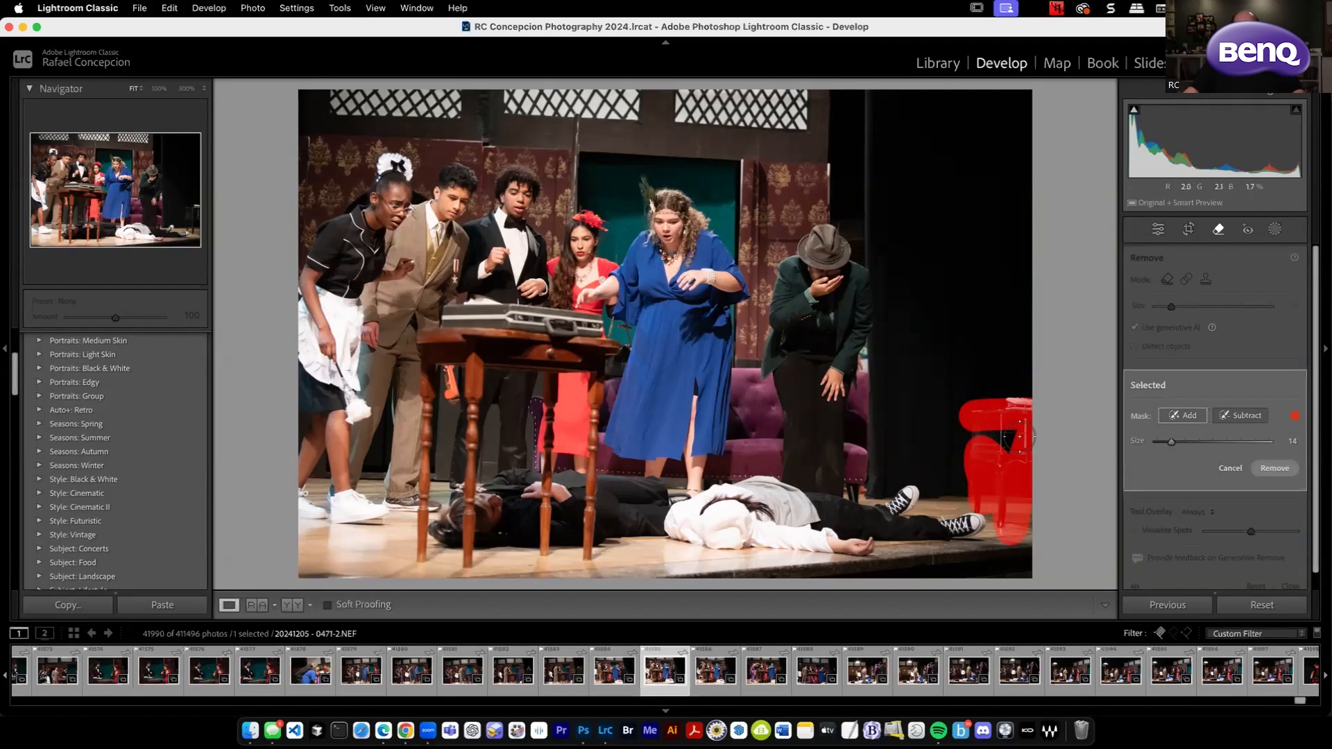
key("e")
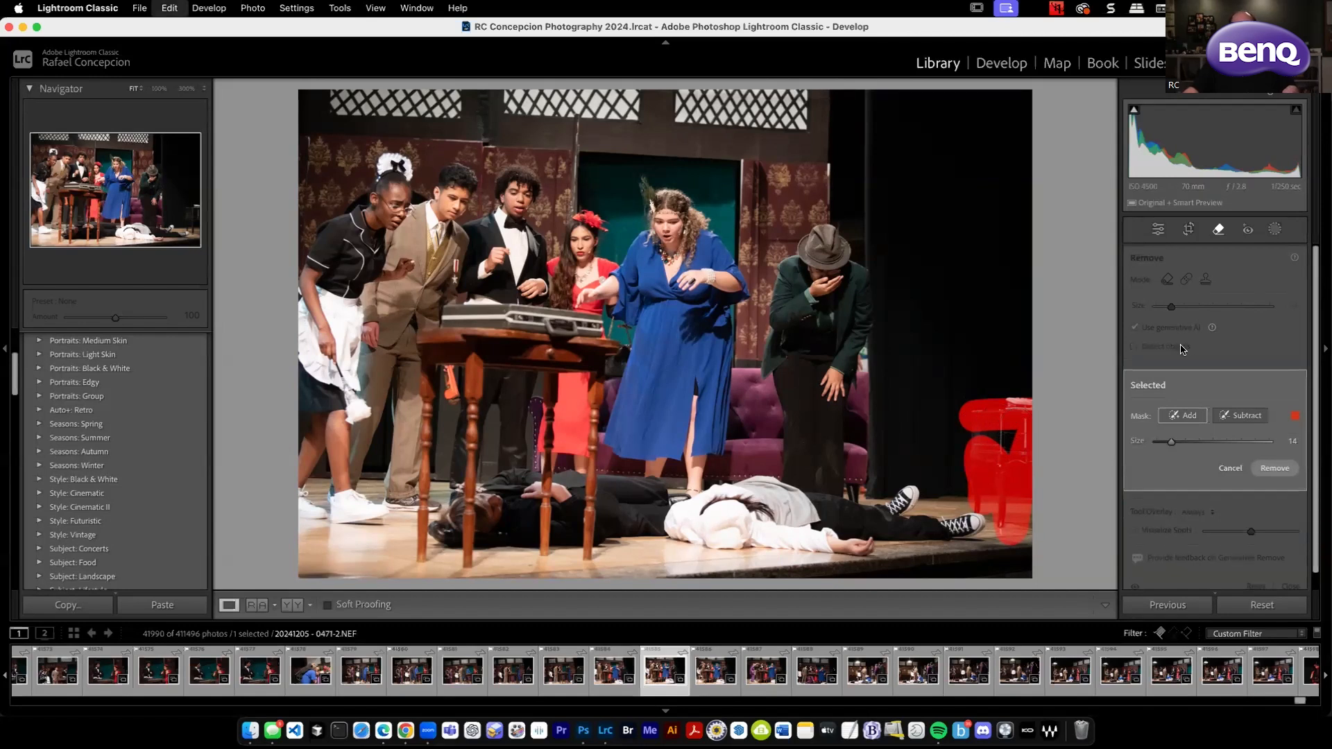
key("d")
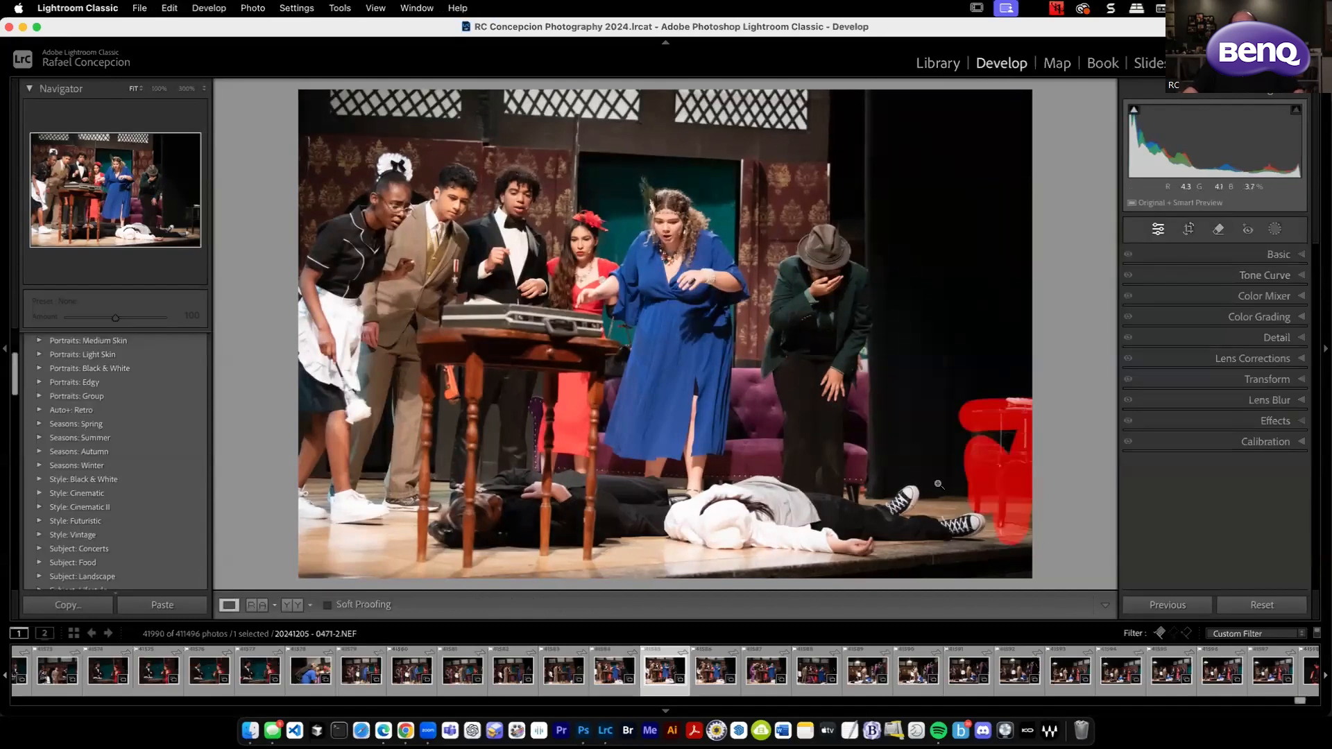
Try to mask the small black table with the Remove tool and Detect objects enabled, and return to the Library.
left_click(1219, 229)
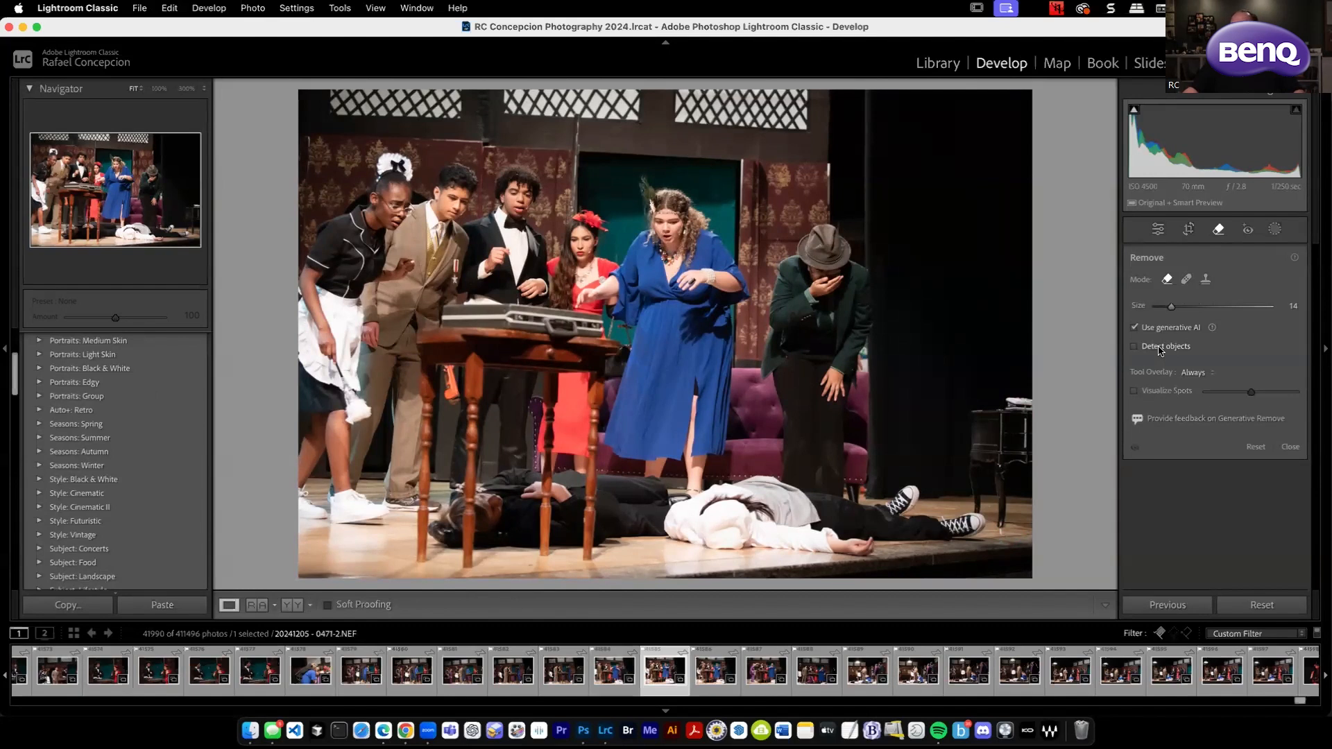
mouse_move(998, 433)
left_mouse_down()
mouse_move(968, 415)
mouse_move(1028, 403)
mouse_move(995, 514)
mouse_move(971, 466)
mouse_move(1019, 447)
mouse_move(1038, 460)
left_mouse_up()
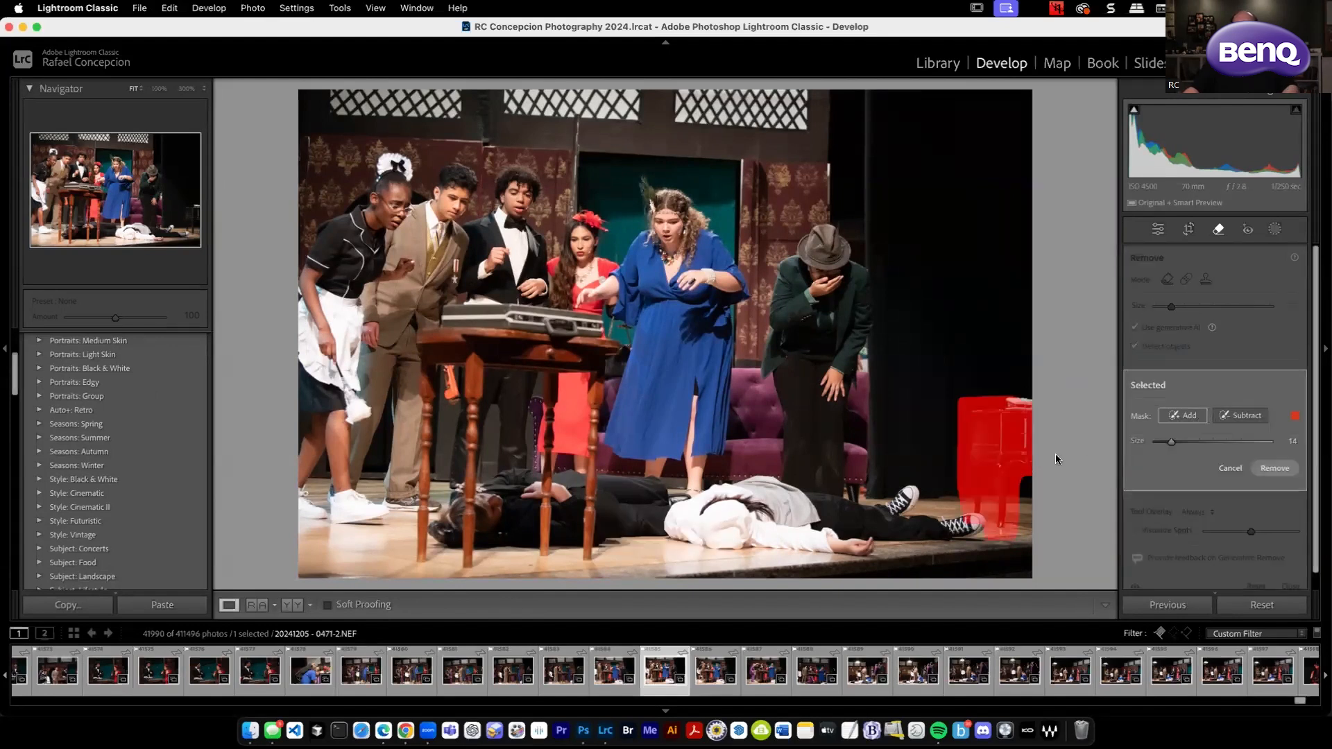
key("e")
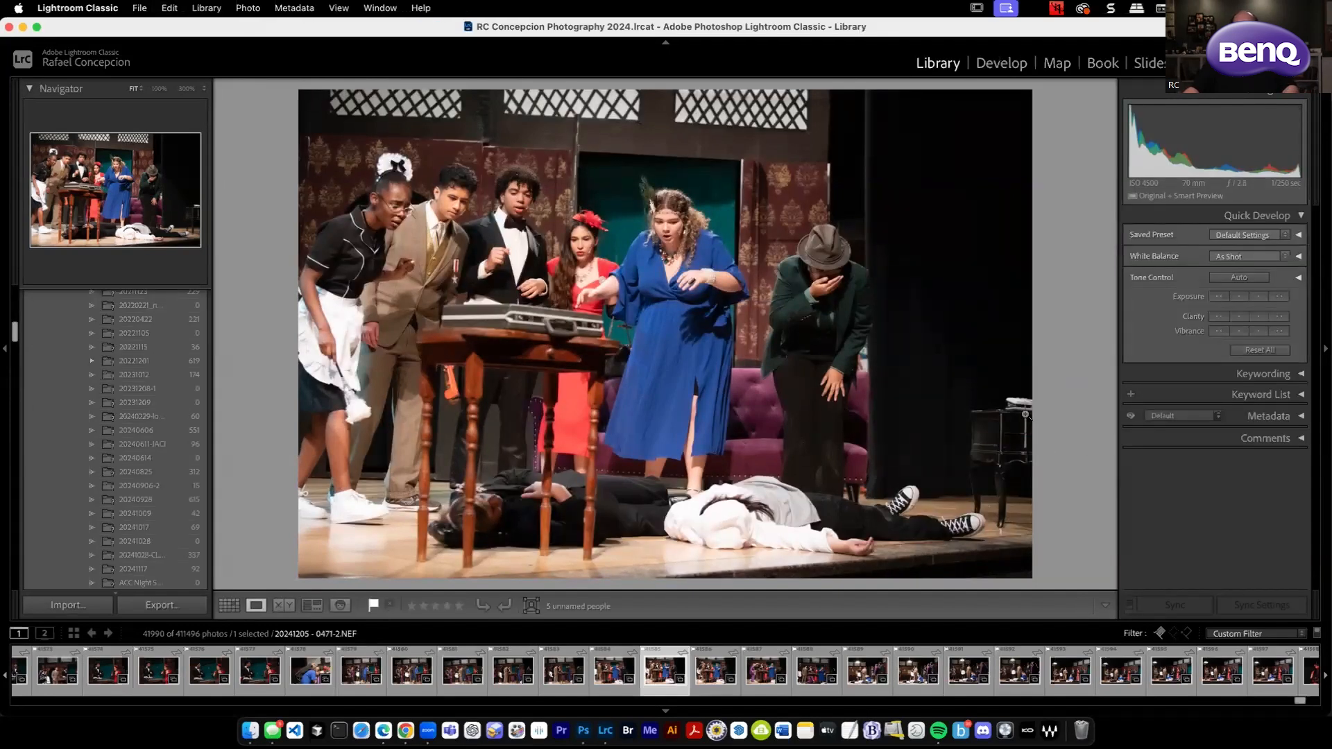
Open the photo in Develop, mask the small black table at the stage edge with object detection, and run the generative removal.
key("d")
left_click(1218, 230)
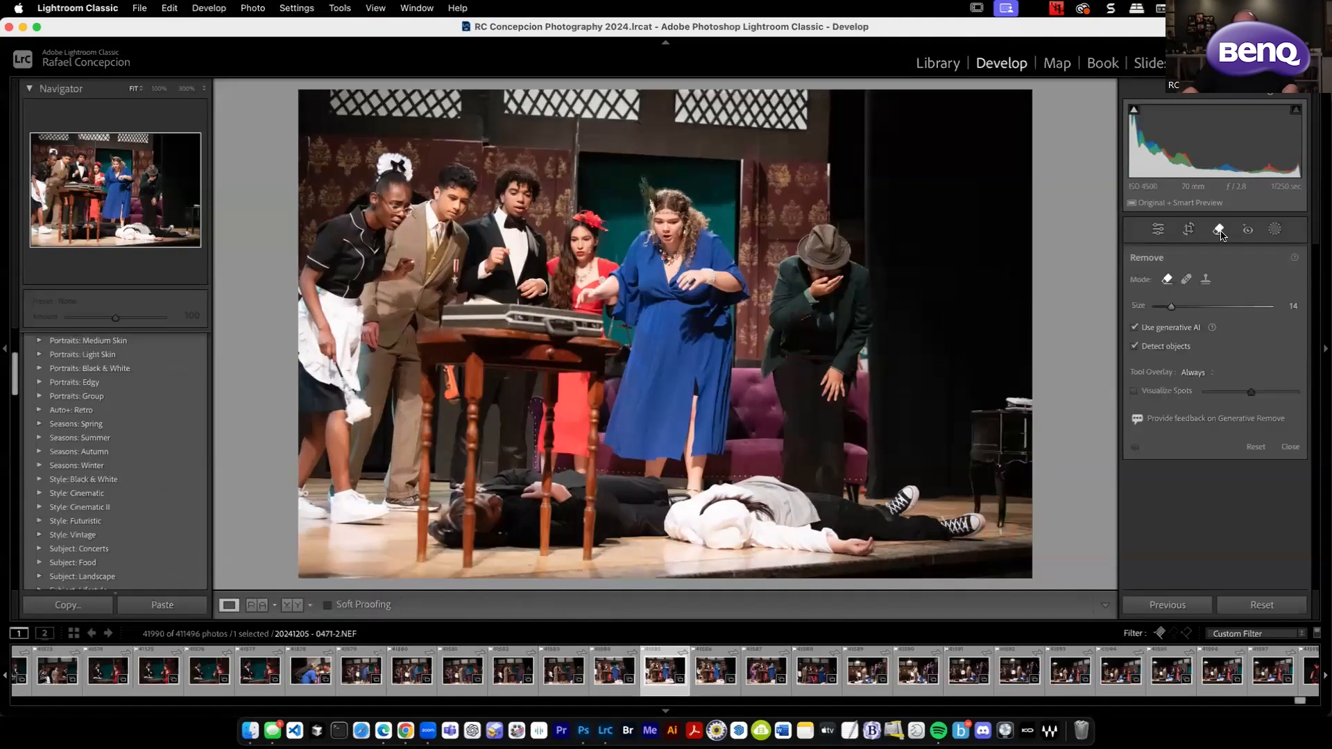
mouse_move(982, 417)
left_mouse_down()
mouse_move(1028, 444)
mouse_move(1020, 508)
mouse_move(999, 522)
mouse_move(1002, 469)
mouse_move(971, 476)
mouse_move(979, 488)
left_mouse_up()
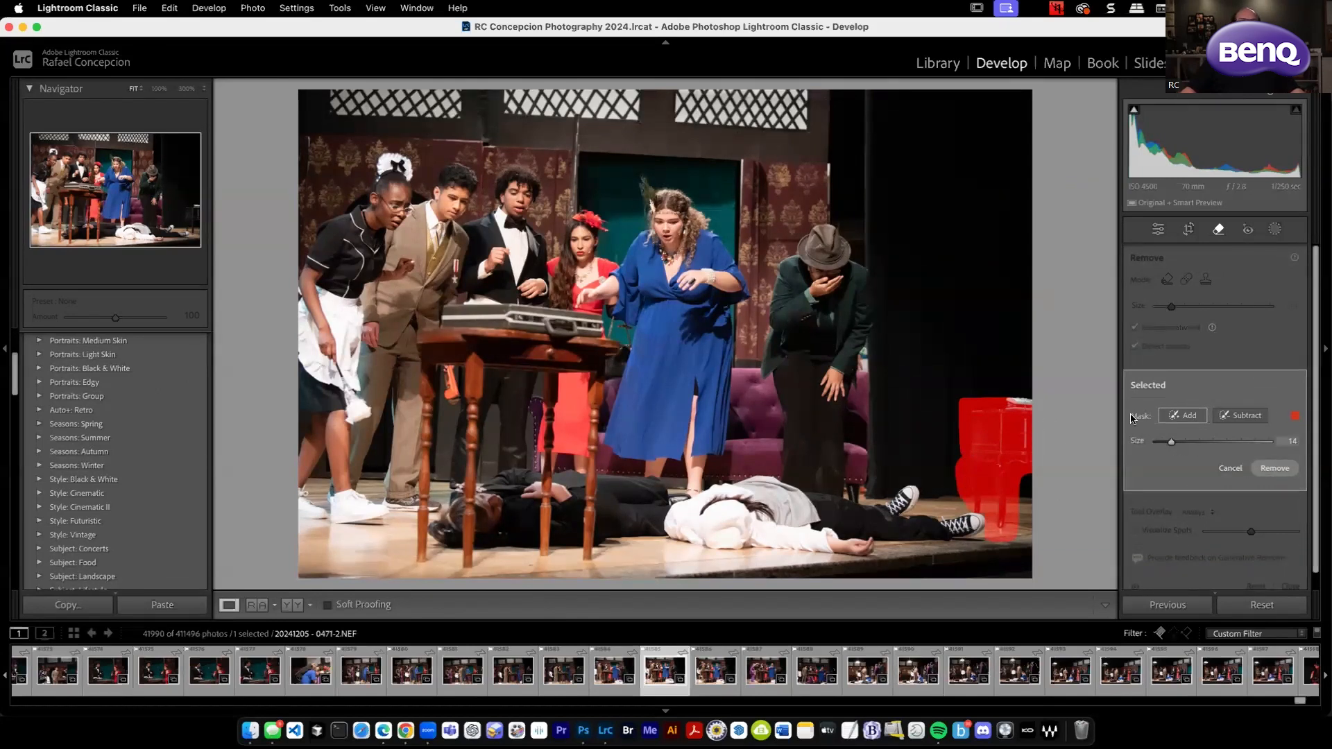
left_click(1271, 470)
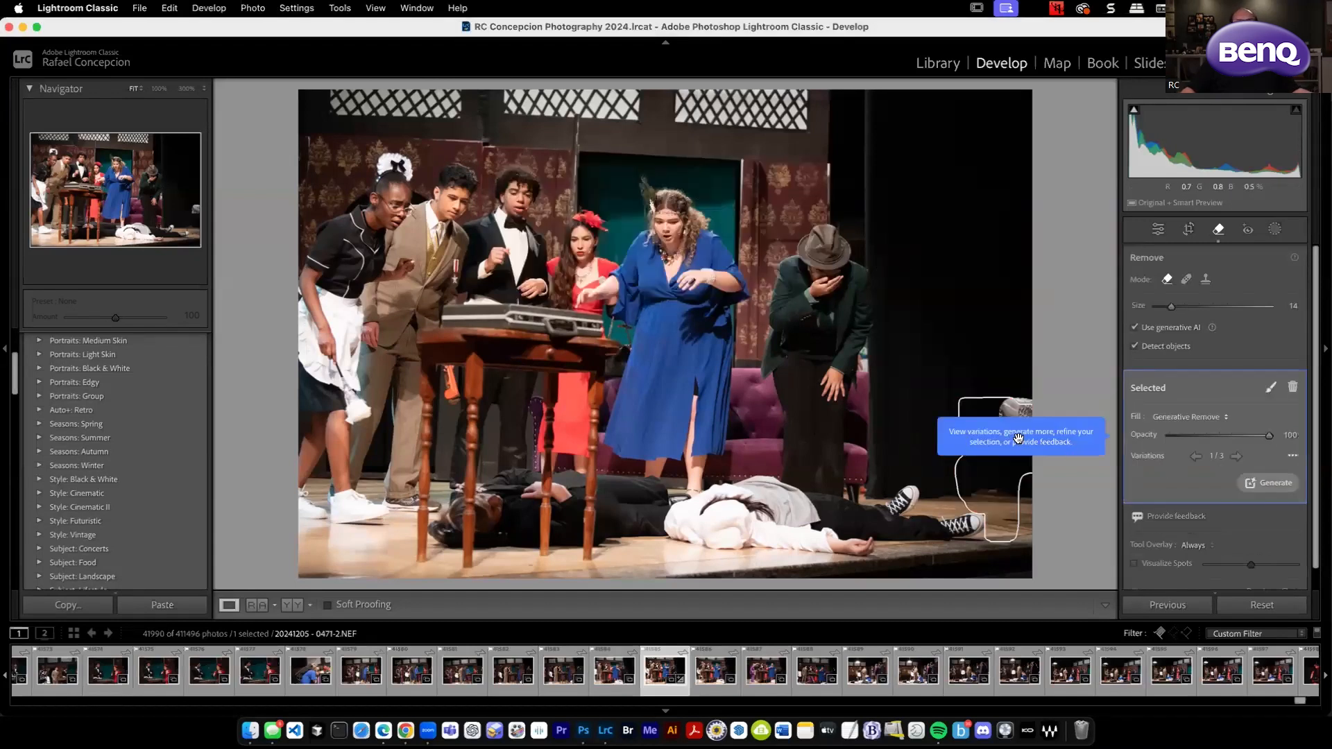
Cycle through the generated variations for the removed table area.
left_click(1236, 456)
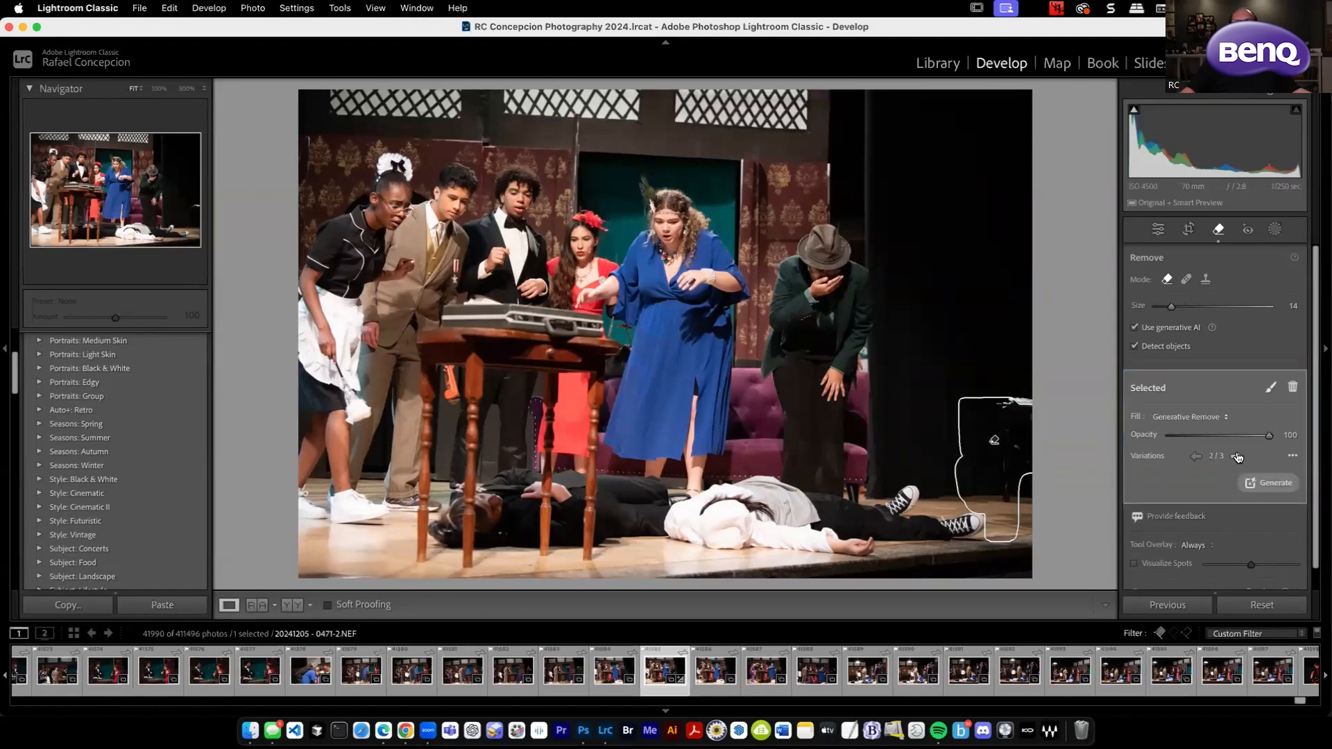
left_click(1236, 456)
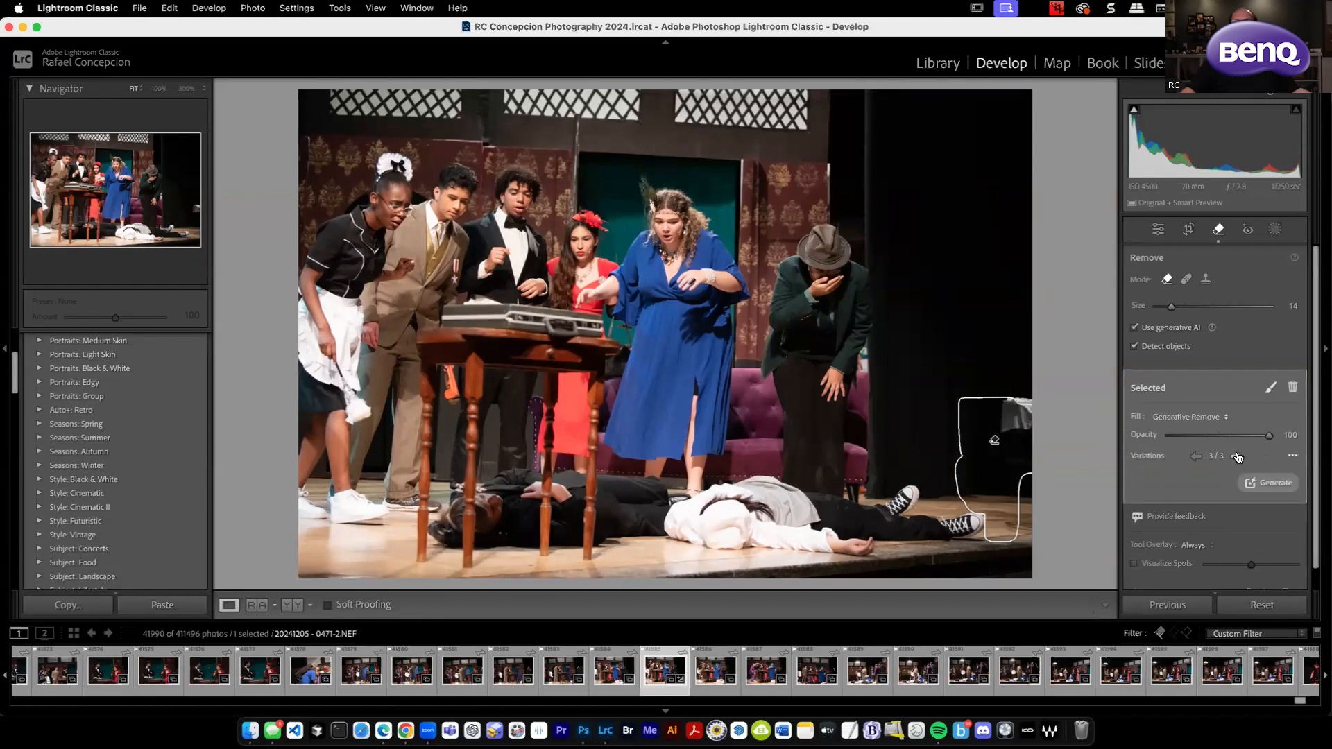
left_click(1236, 457)
left_click(1236, 457)
left_click(1235, 456)
Brush over the leftover remnants where the table stood, remove them generatively, and compare the variations before leaving the Remove tool.
left_click_drag(1025, 377, 1026, 516)
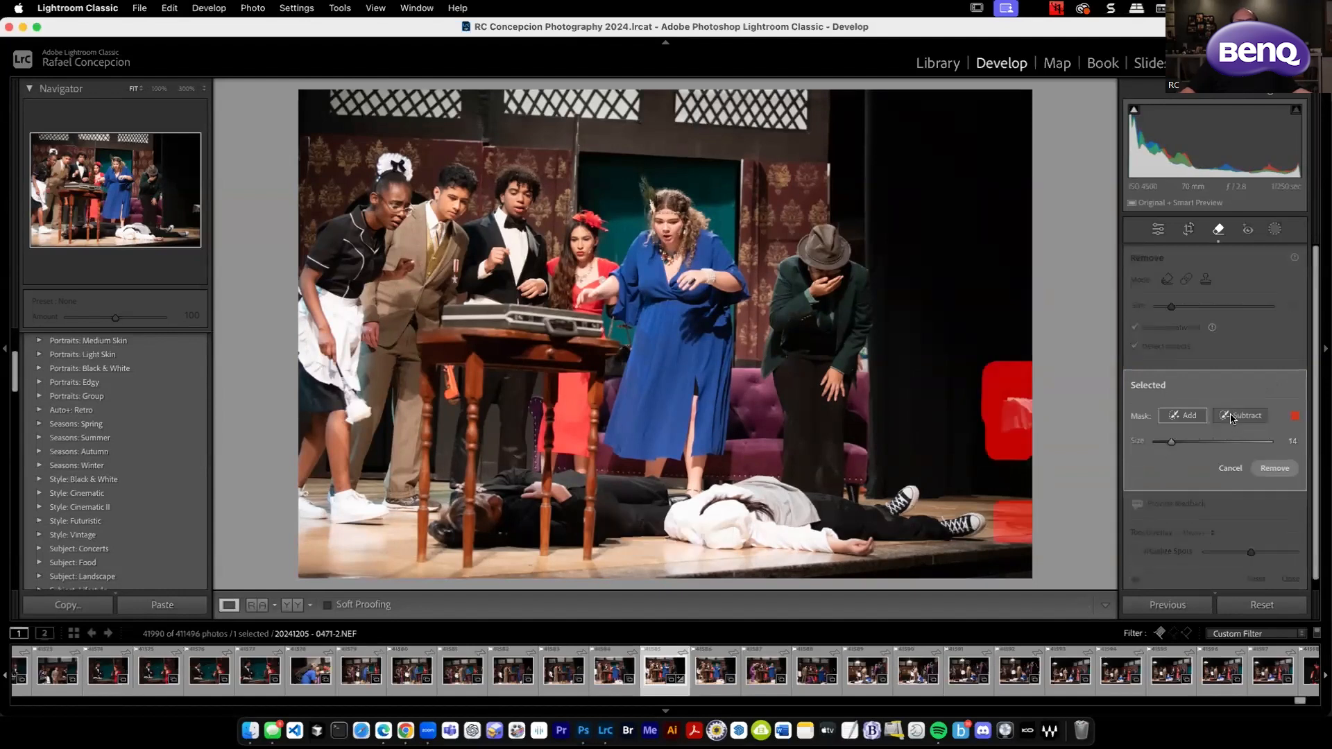
left_click(1280, 469)
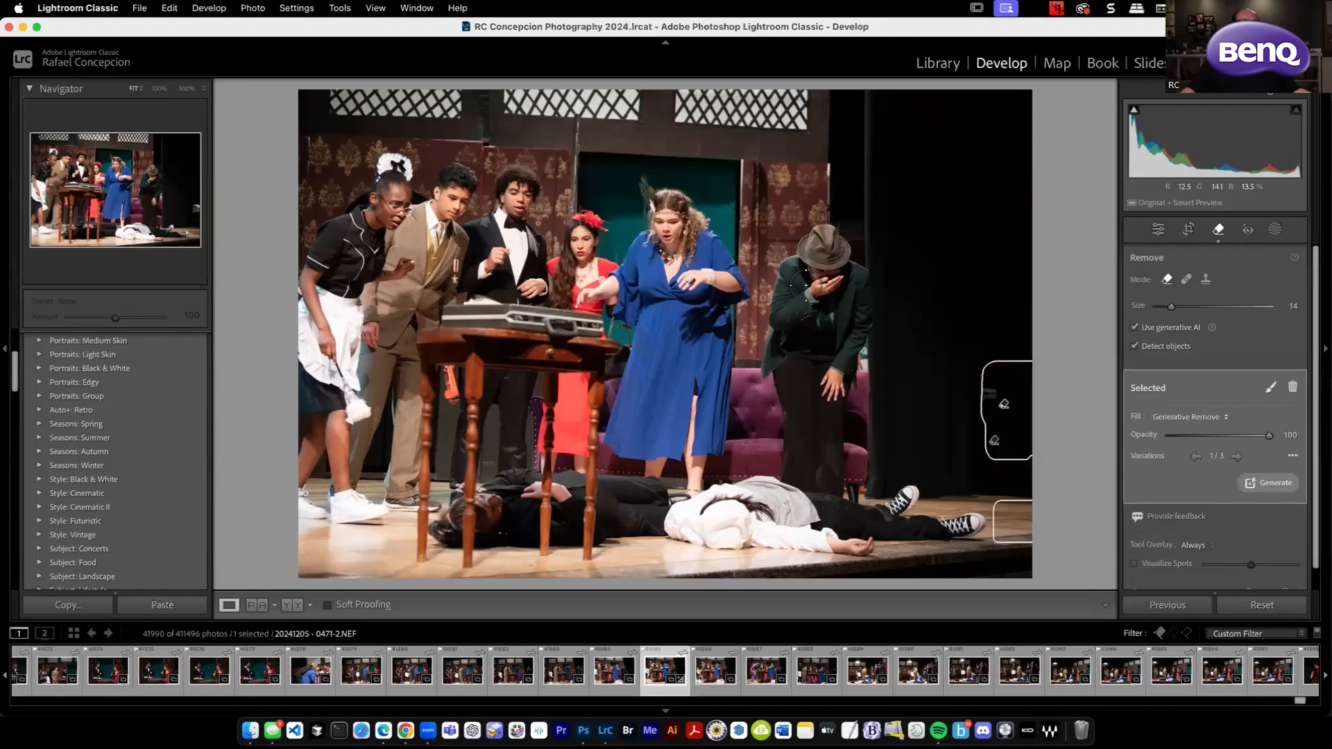
left_click(1237, 456)
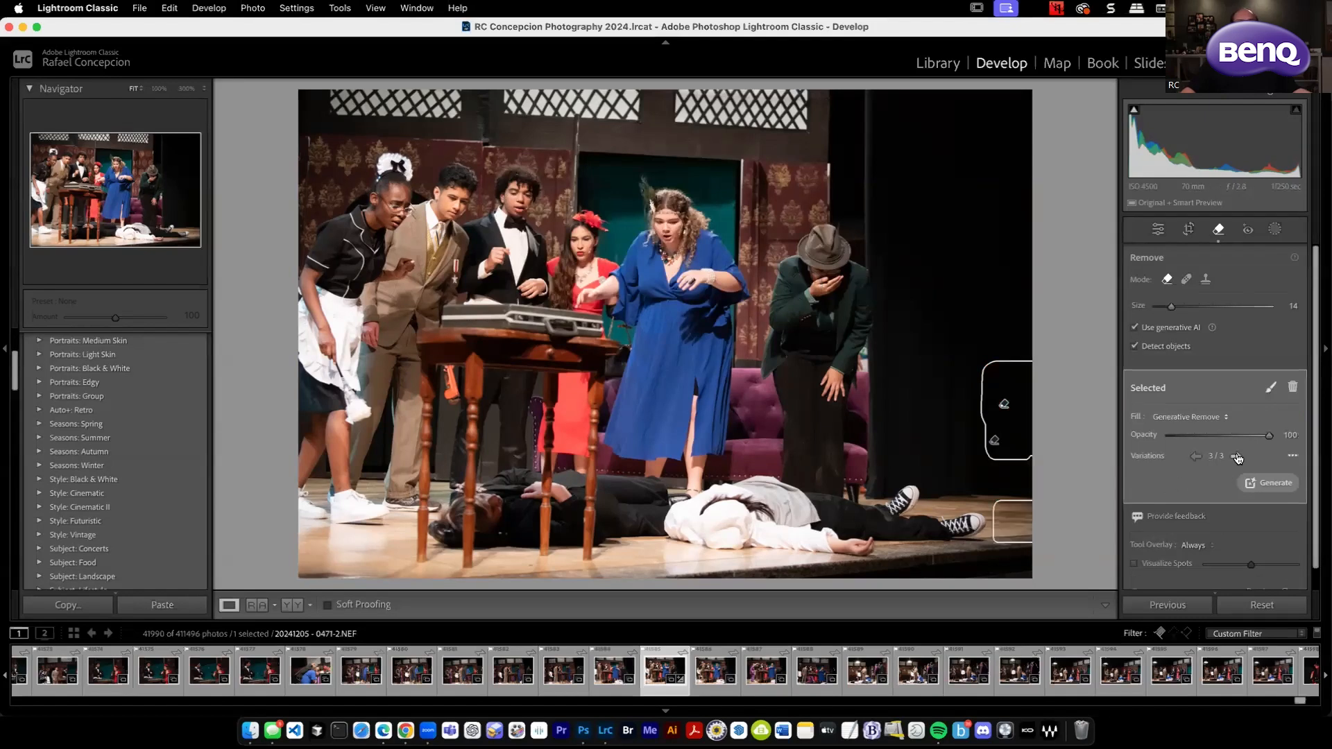
left_click(1237, 456)
left_click(1198, 457)
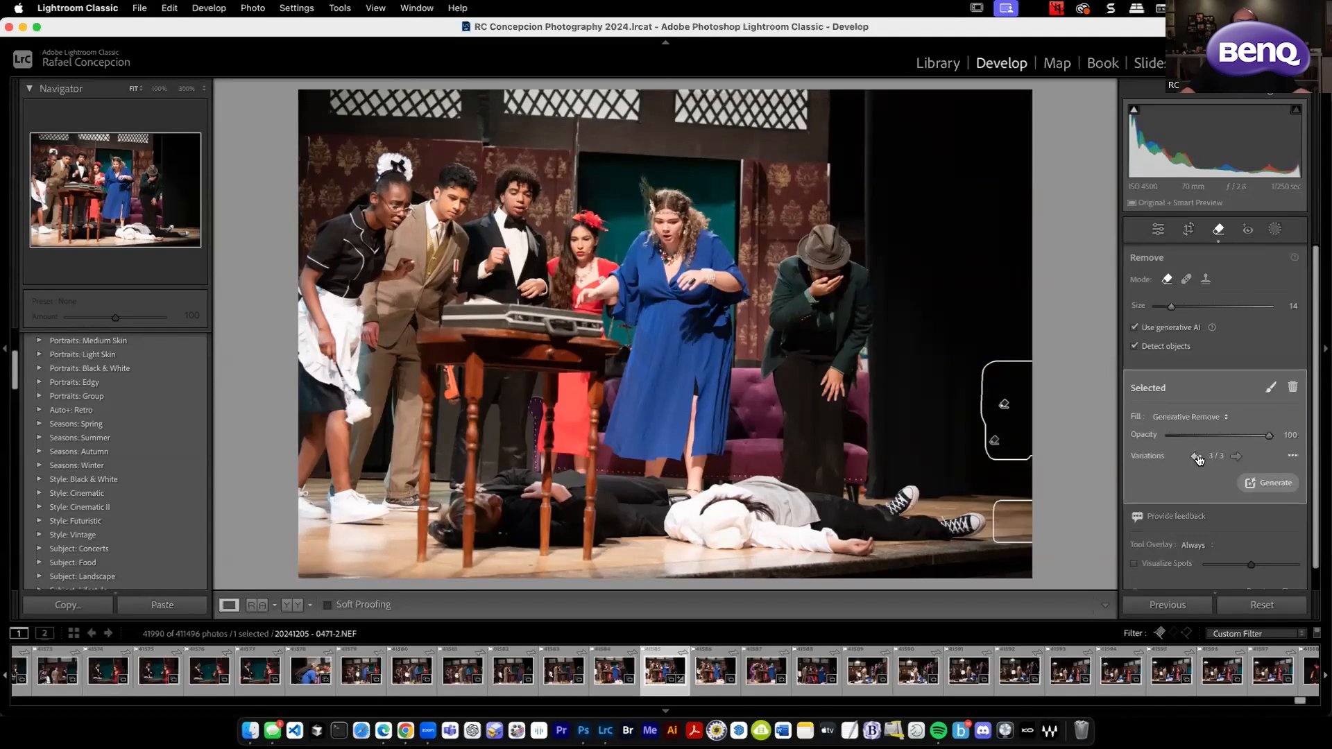
left_click(1156, 229)
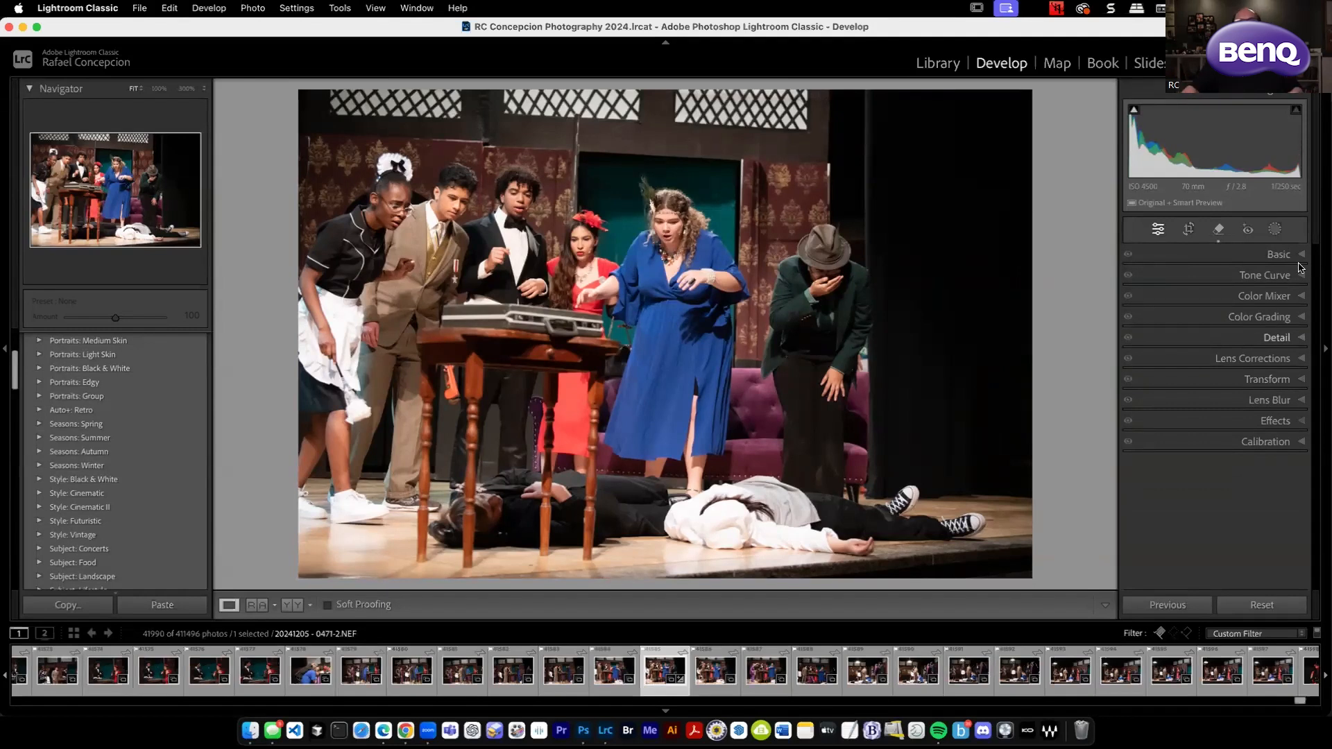
Review the Adobe Generative AI User Guidelines linked from the Remove tool's generative AI option, including the No AI/ML Training section.
left_click(1219, 233)
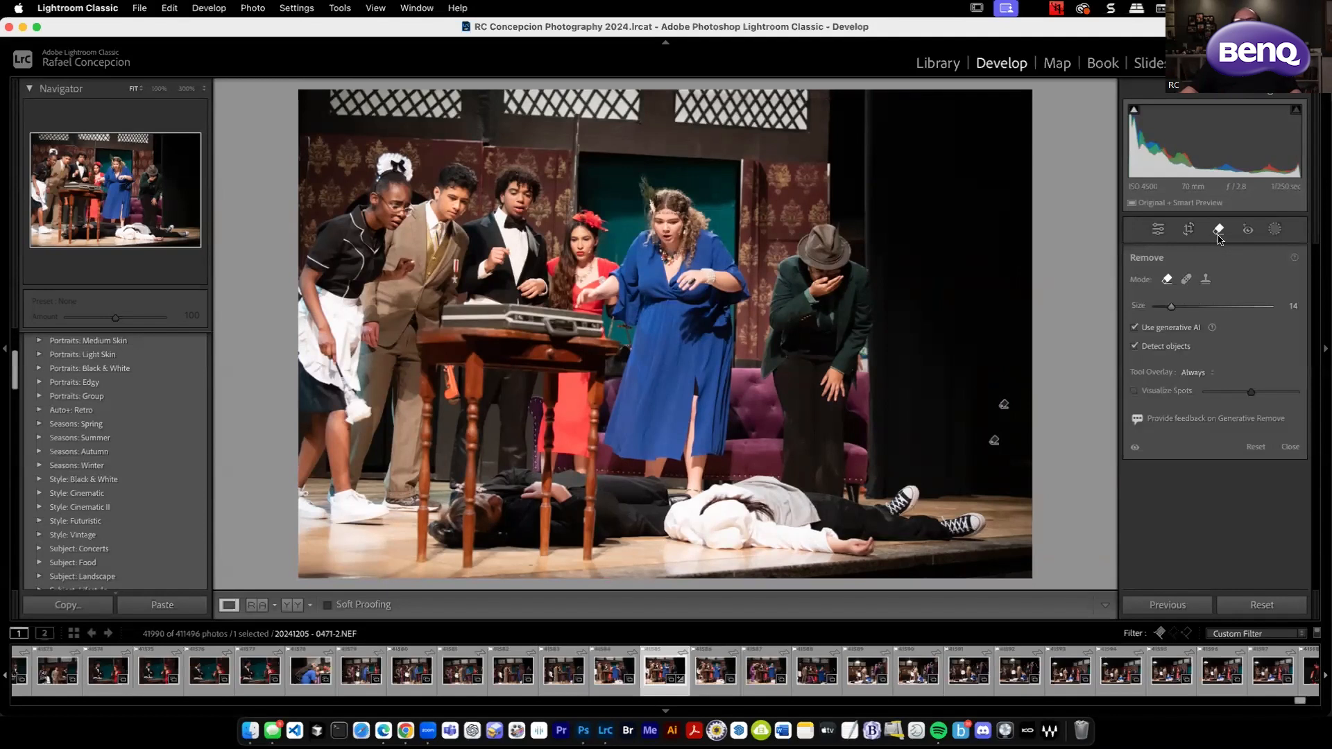
left_click(1213, 330)
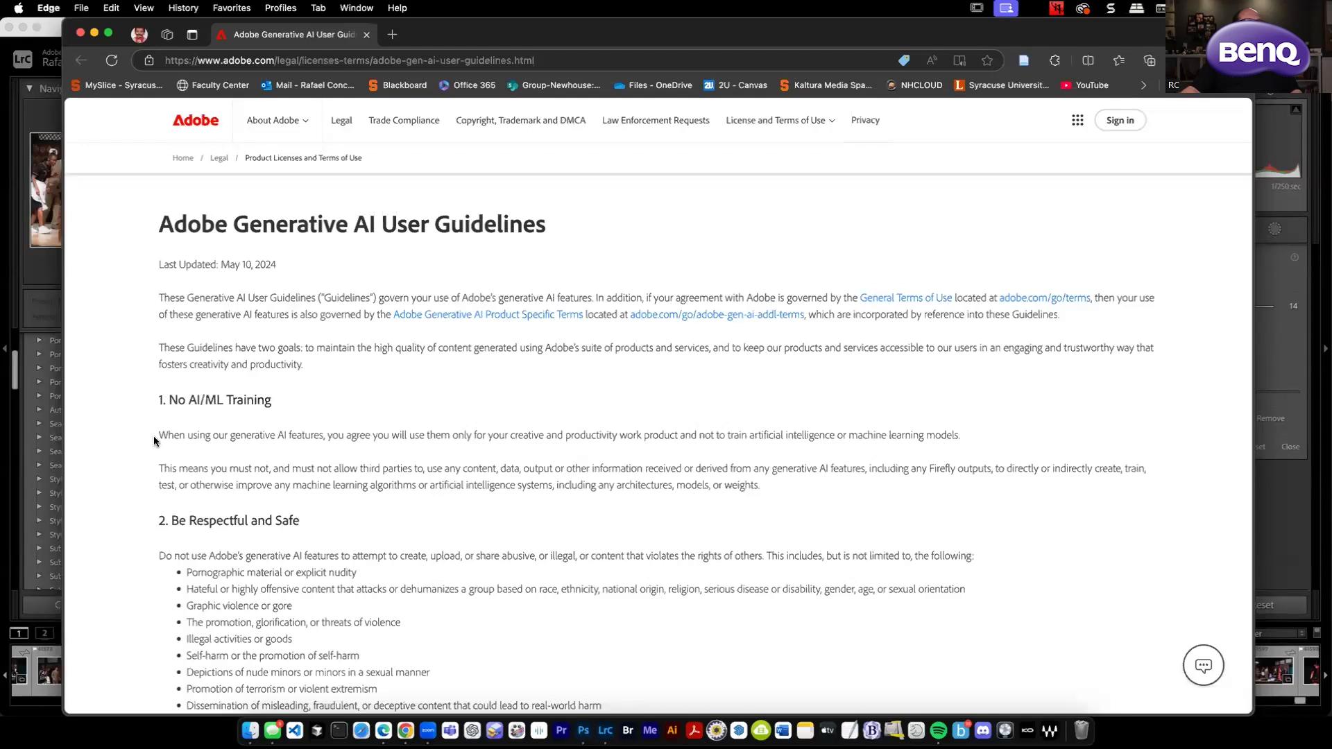
left_click_drag(162, 435, 963, 444)
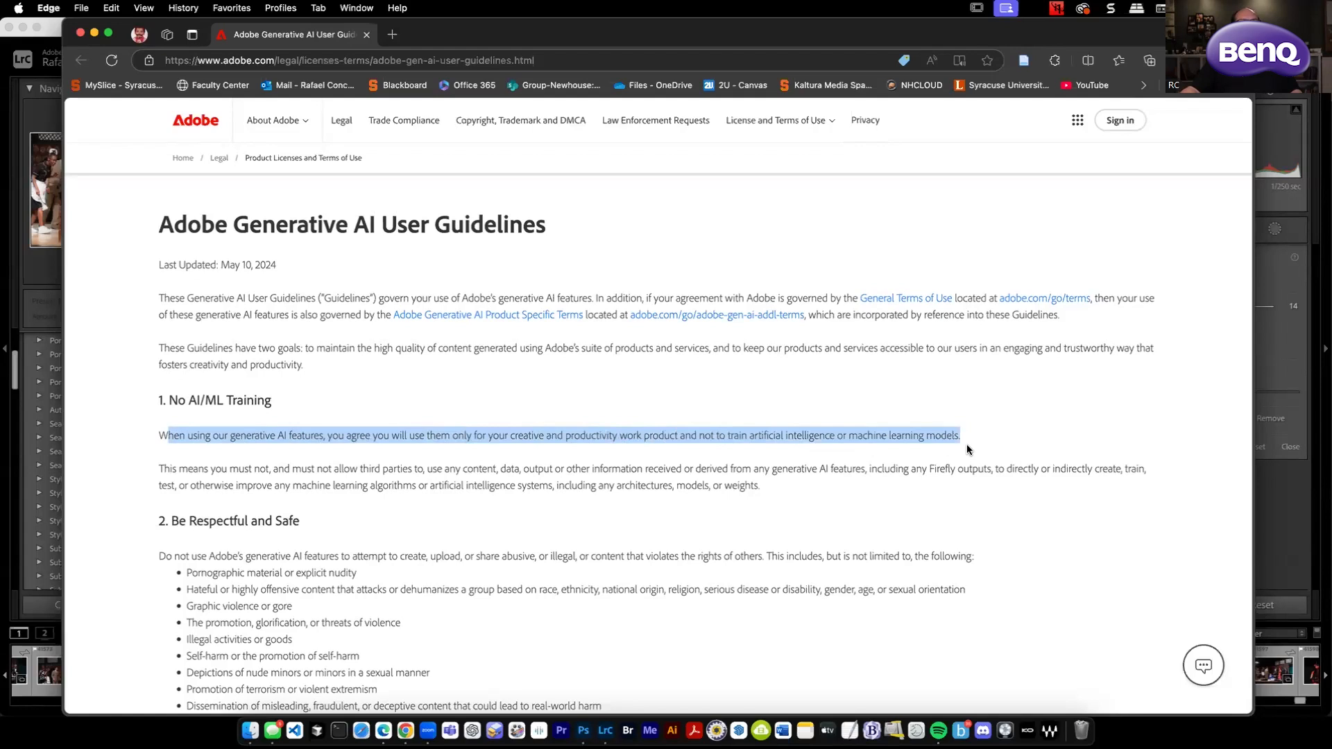
left_click(780, 481)
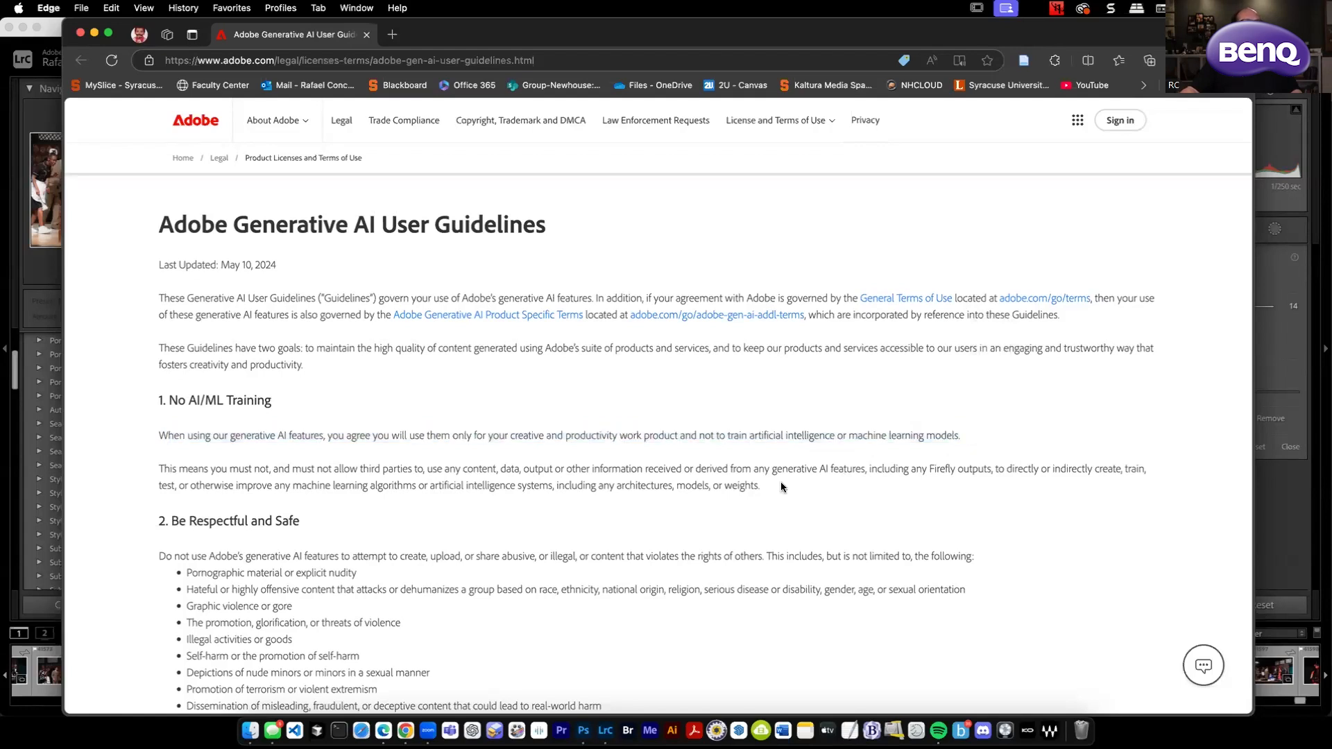
scroll(781, 487, "down", 5)
scroll(781, 487, "down", 7)
scroll(782, 487, "down", 4)
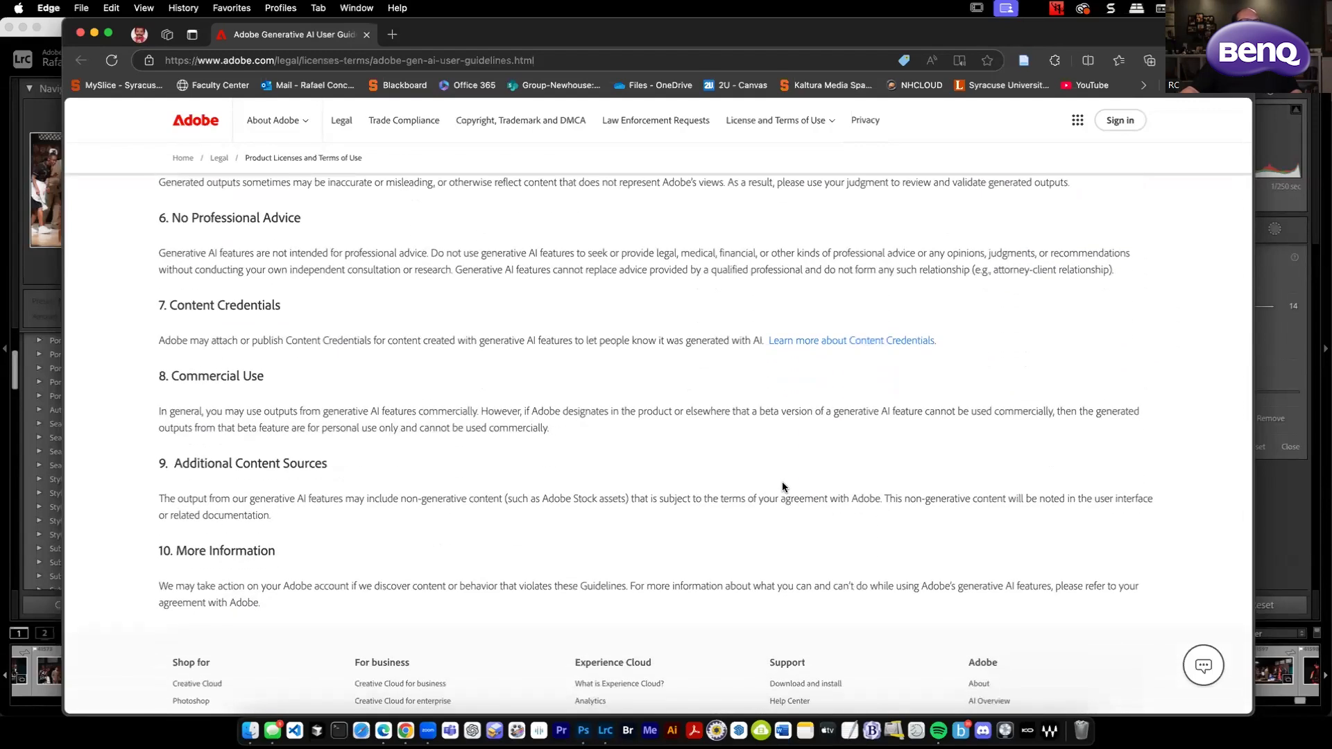
scroll(782, 487, "up", 10)
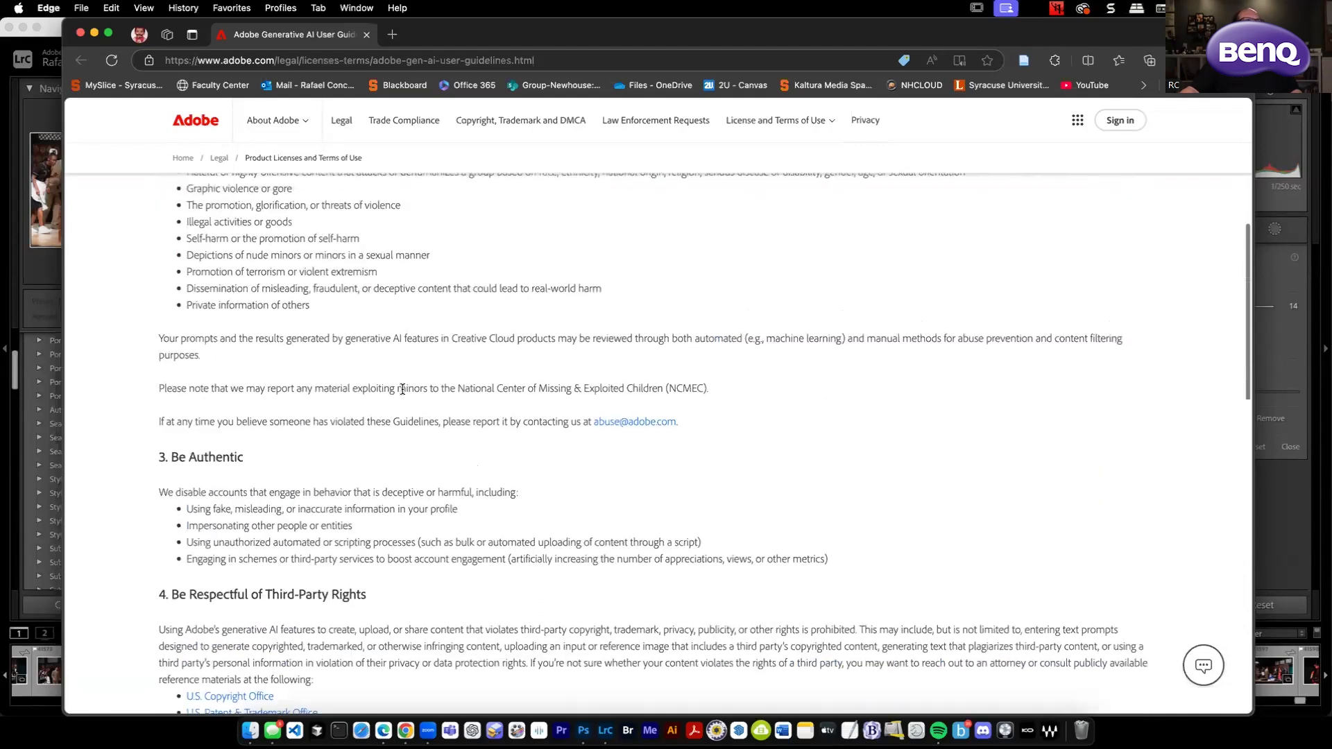
left_click(94, 32)
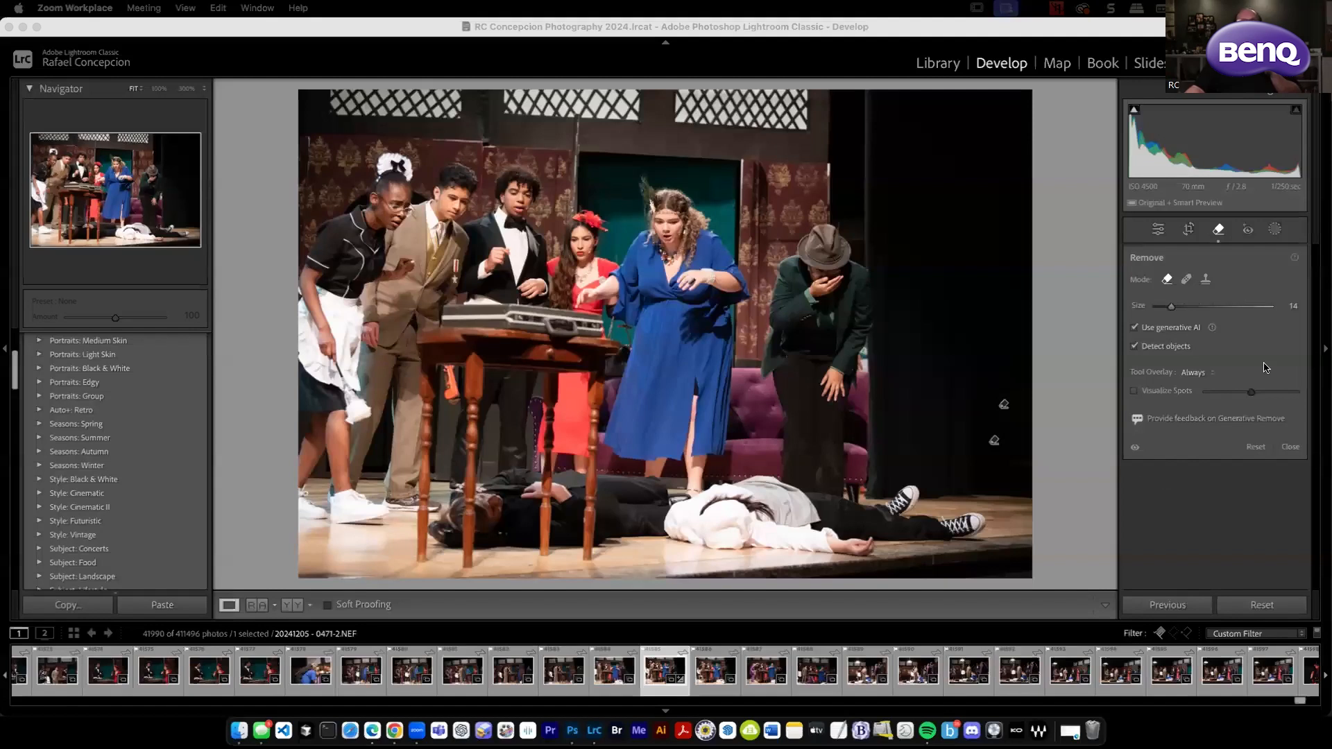
Turn off Use generative AI for the Remove tool, keeping Detect objects enabled.
left_click(1135, 329)
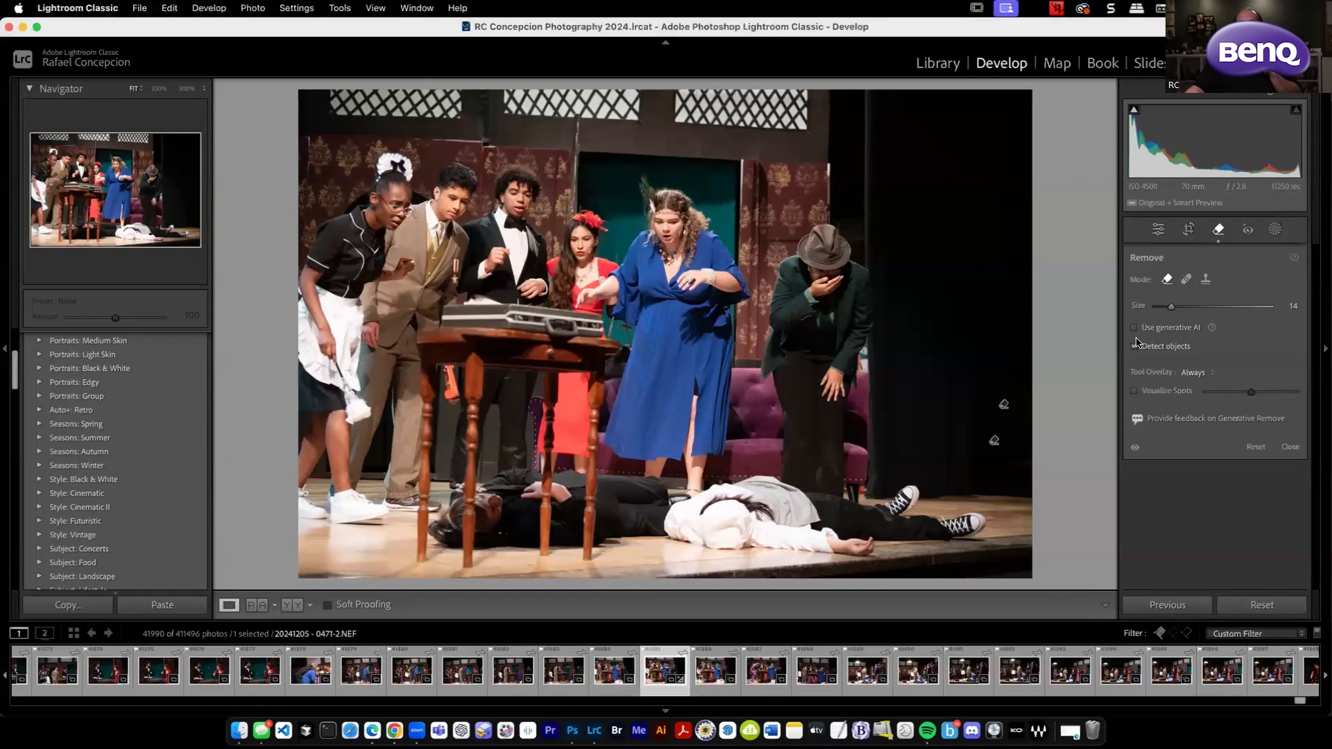
left_click(1135, 346)
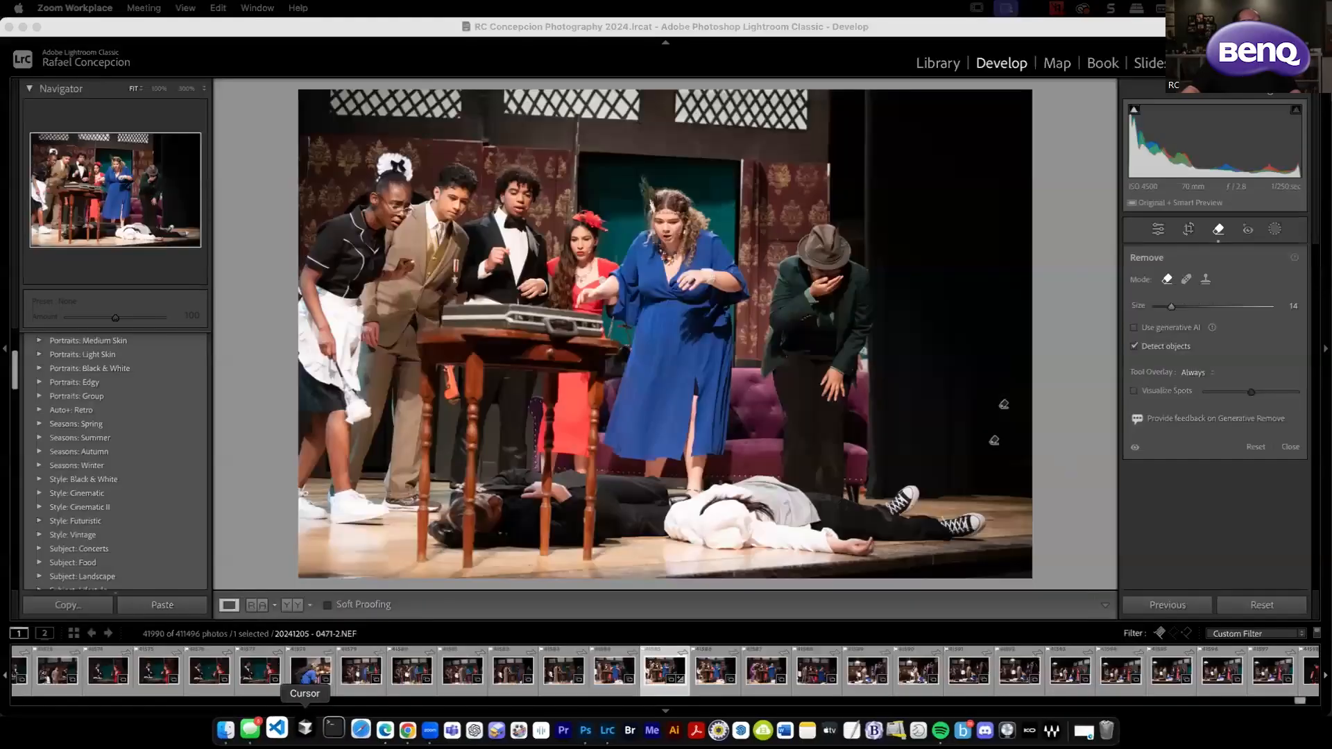
Switch to Google Photos in Chrome, download the photo of the snowy chair and dog, and place IMG_7617.DNG on the desktop.
left_click(394, 731)
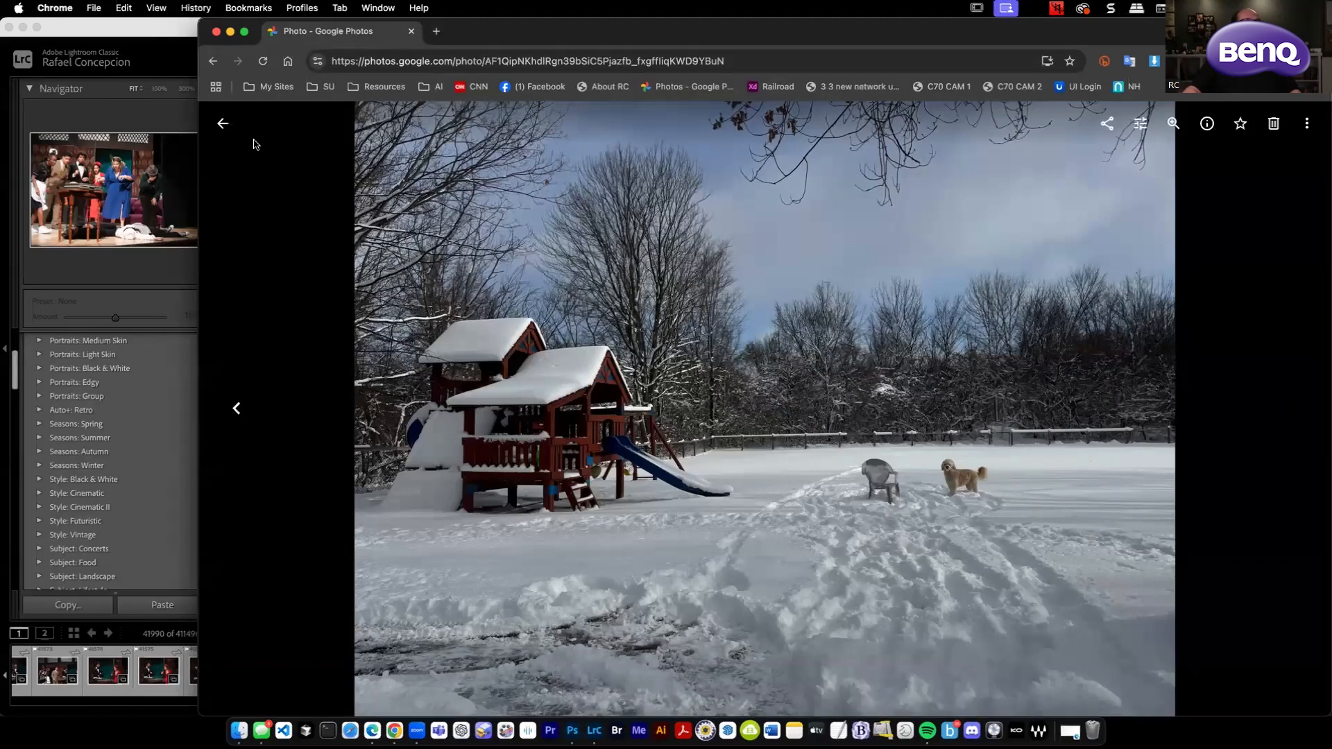
left_click(222, 127)
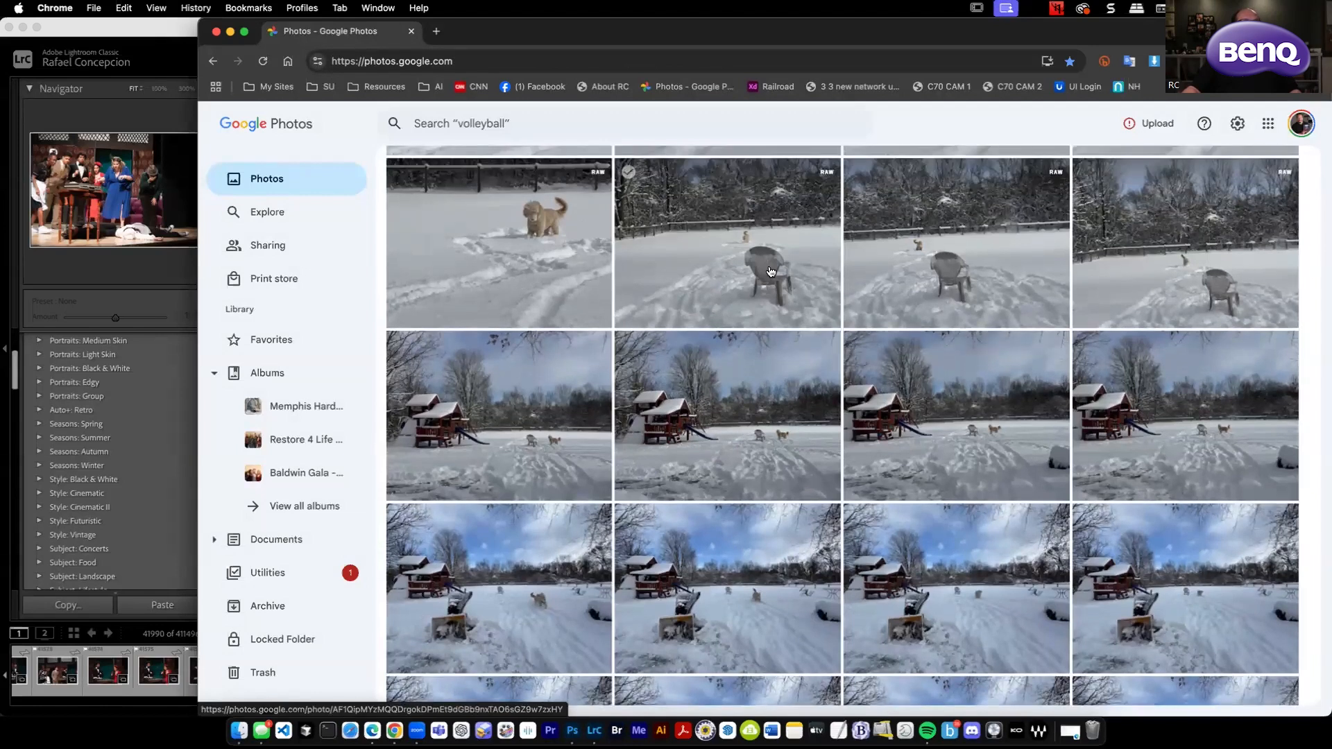
left_click(770, 280)
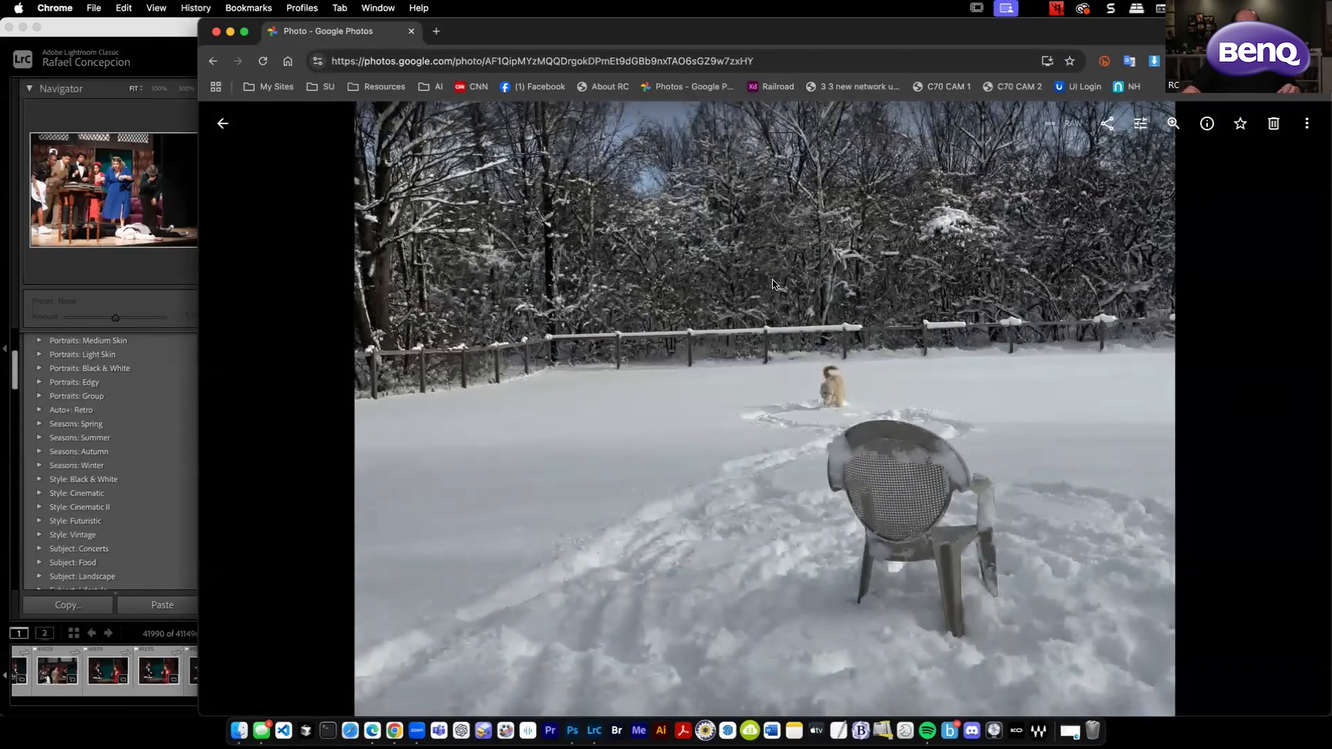
key("shift+d")
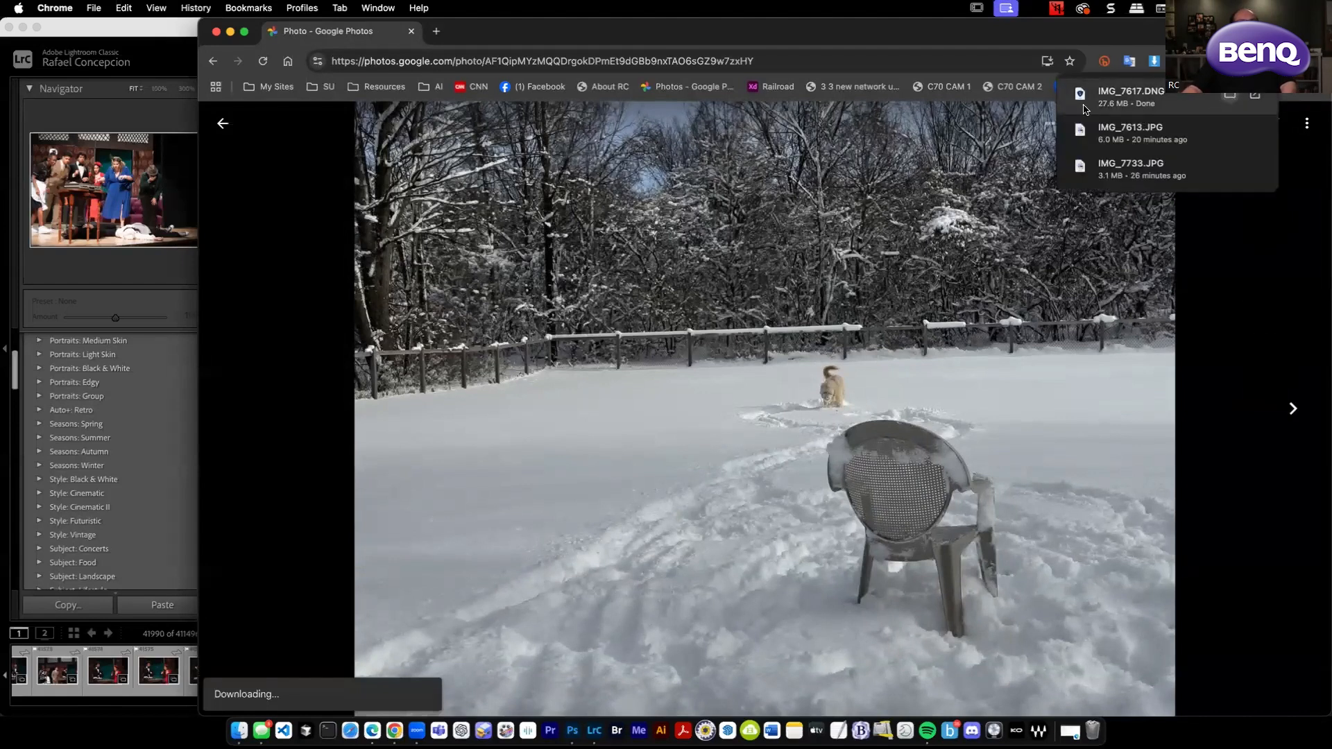
left_click(1085, 109)
left_click_drag(139, 727, 158, 735)
left_click(197, 202)
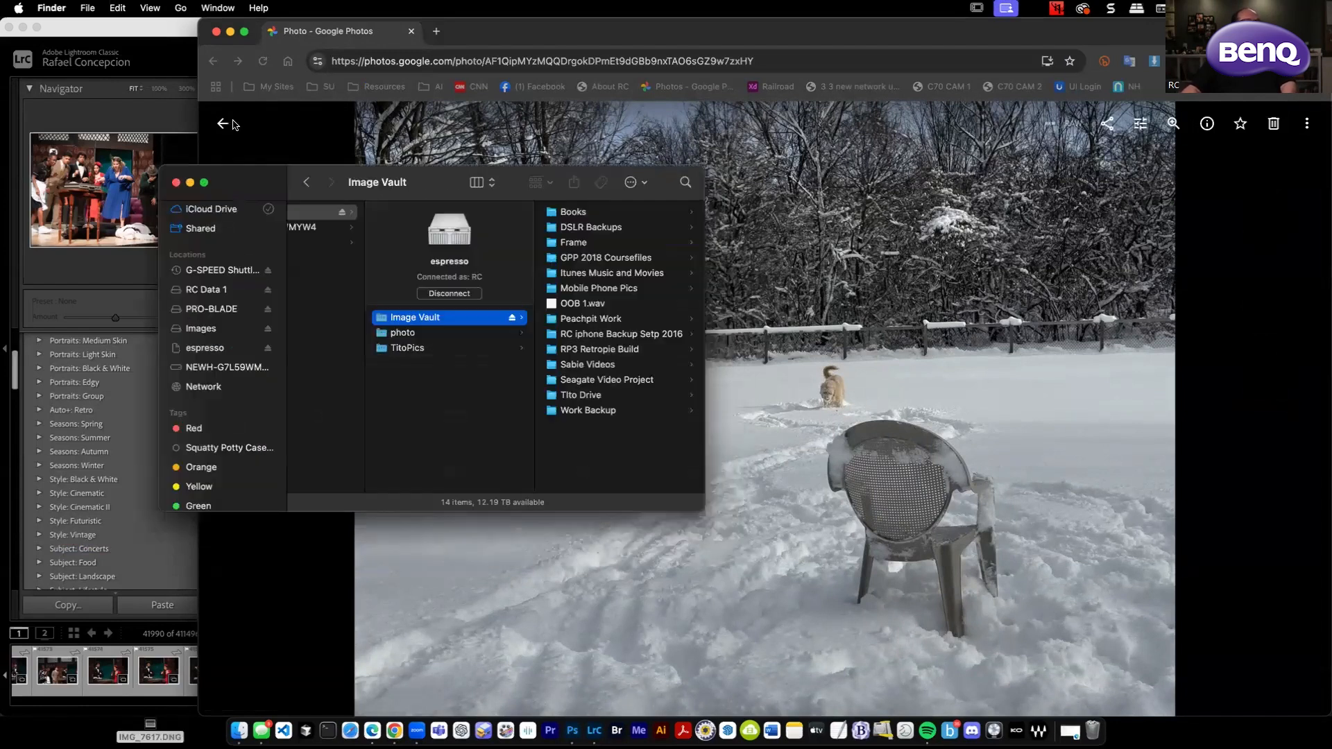
Search the web for "benq" and open the BenQ website.
left_click(382, 62)
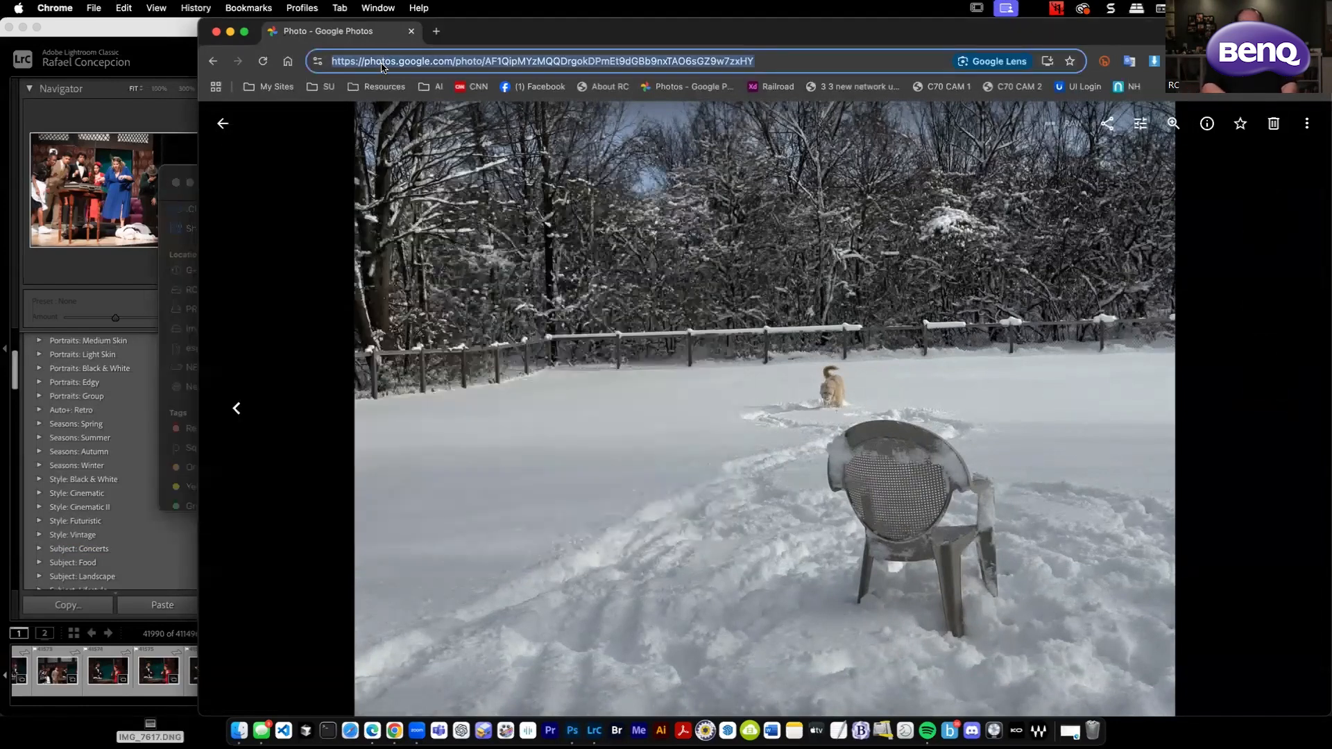
type("benq")
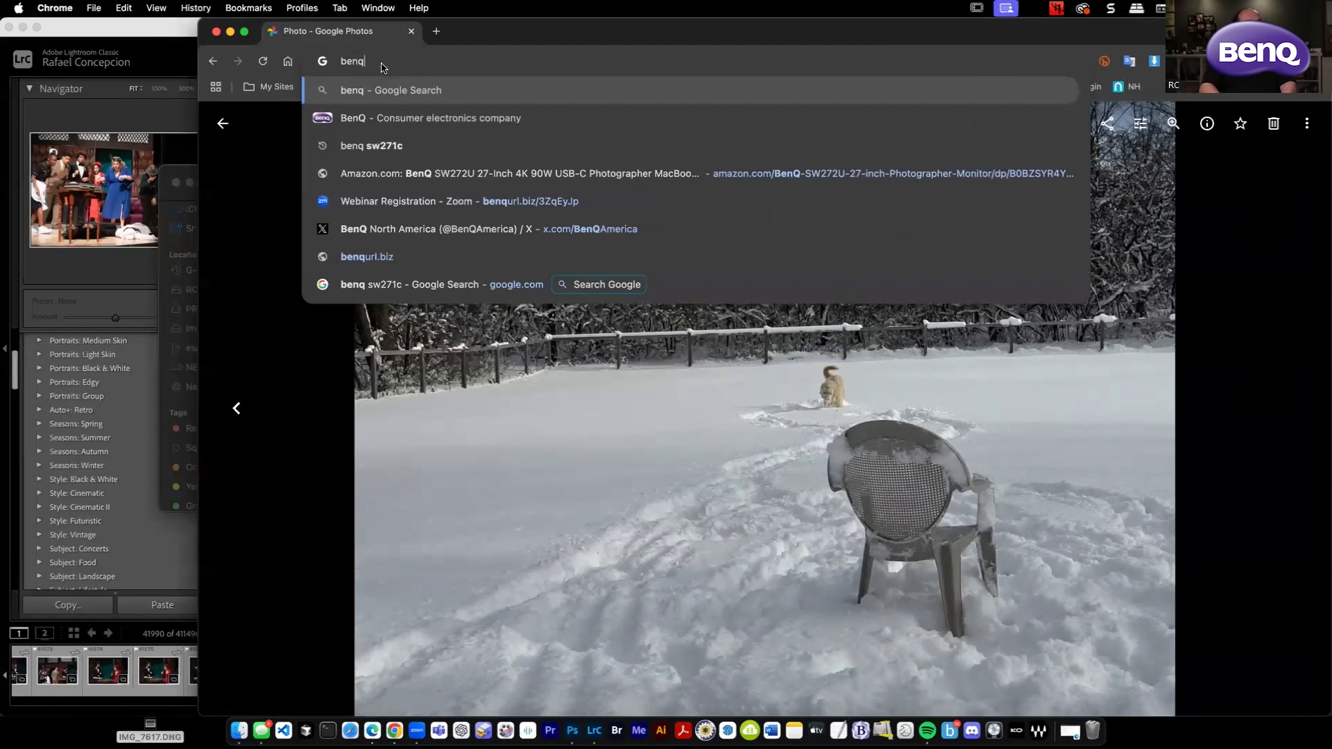
key("Return")
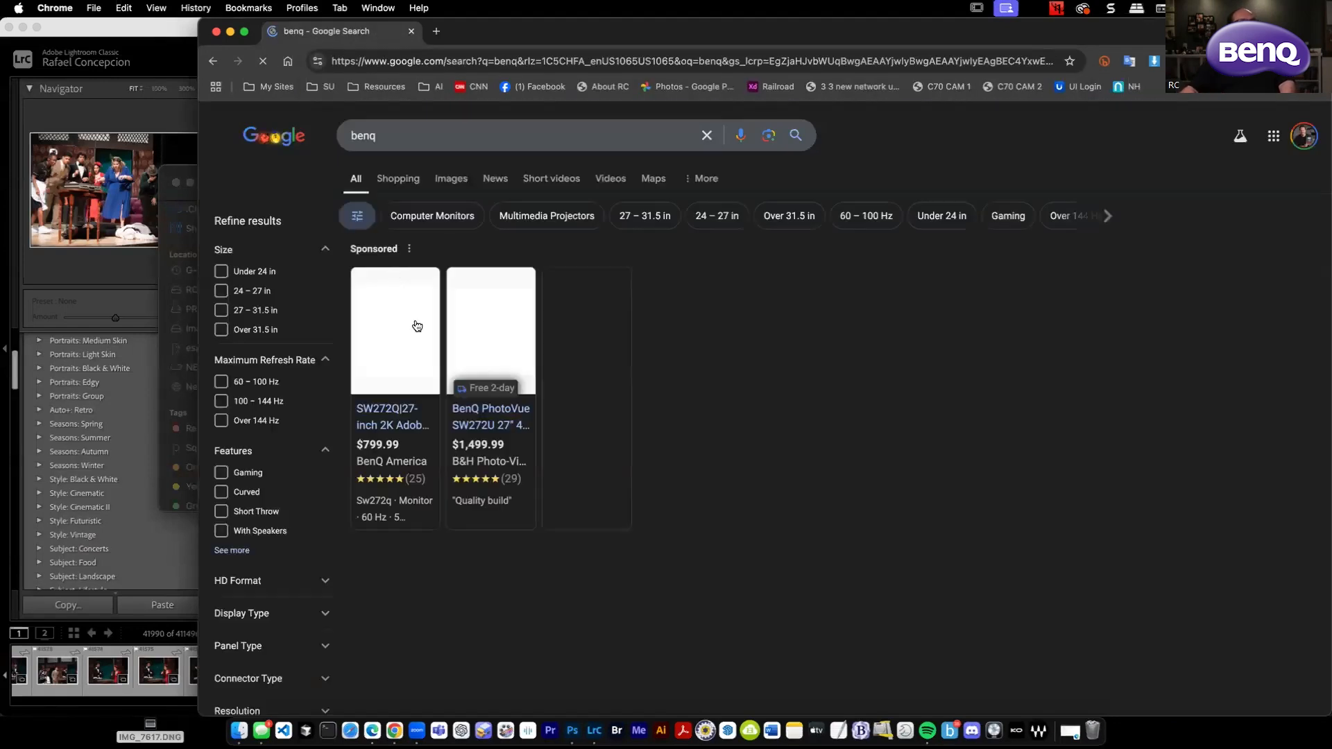
scroll(486, 611, "down", 3)
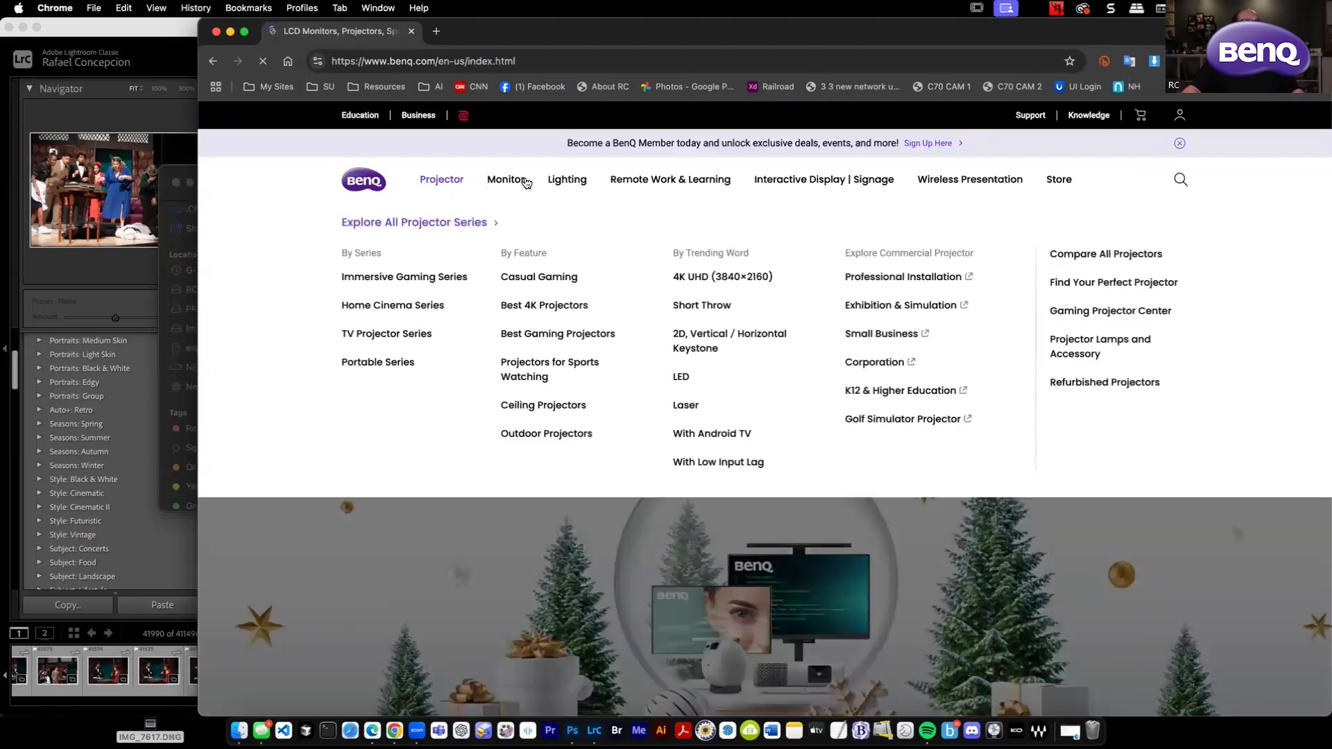
Open BenQ's Photographer Monitors page and browse to the PhotoVue monitor comparison of sizes, models and prices.
mouse_move(516, 182)
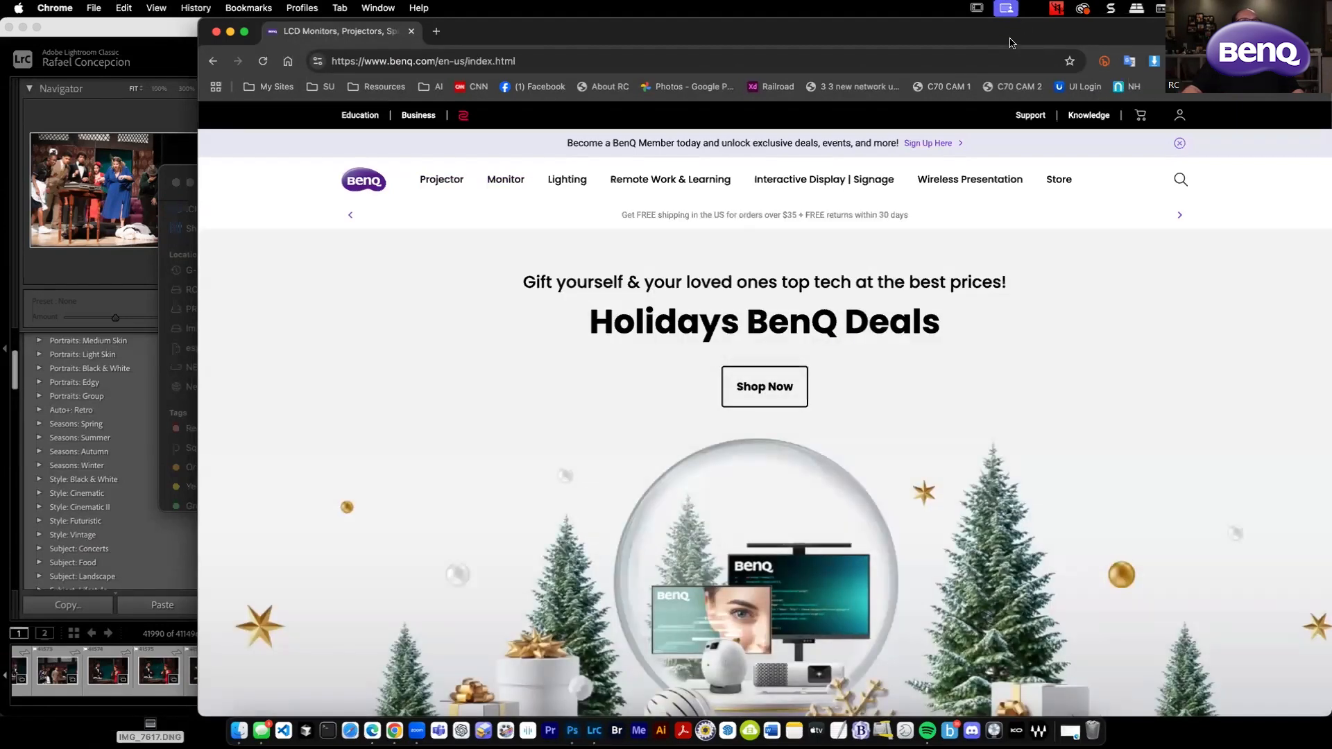
left_click_drag(1005, 36, 881, 19)
mouse_move(387, 180)
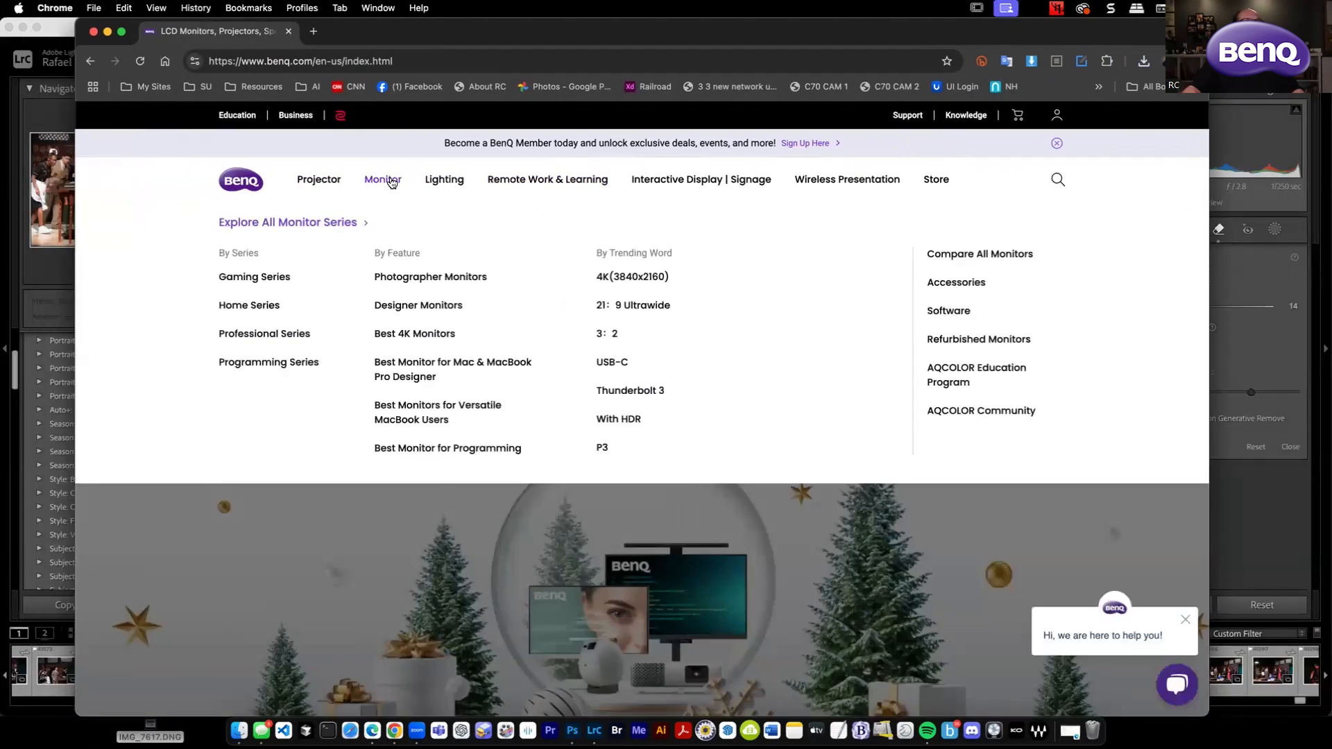
left_click(442, 278)
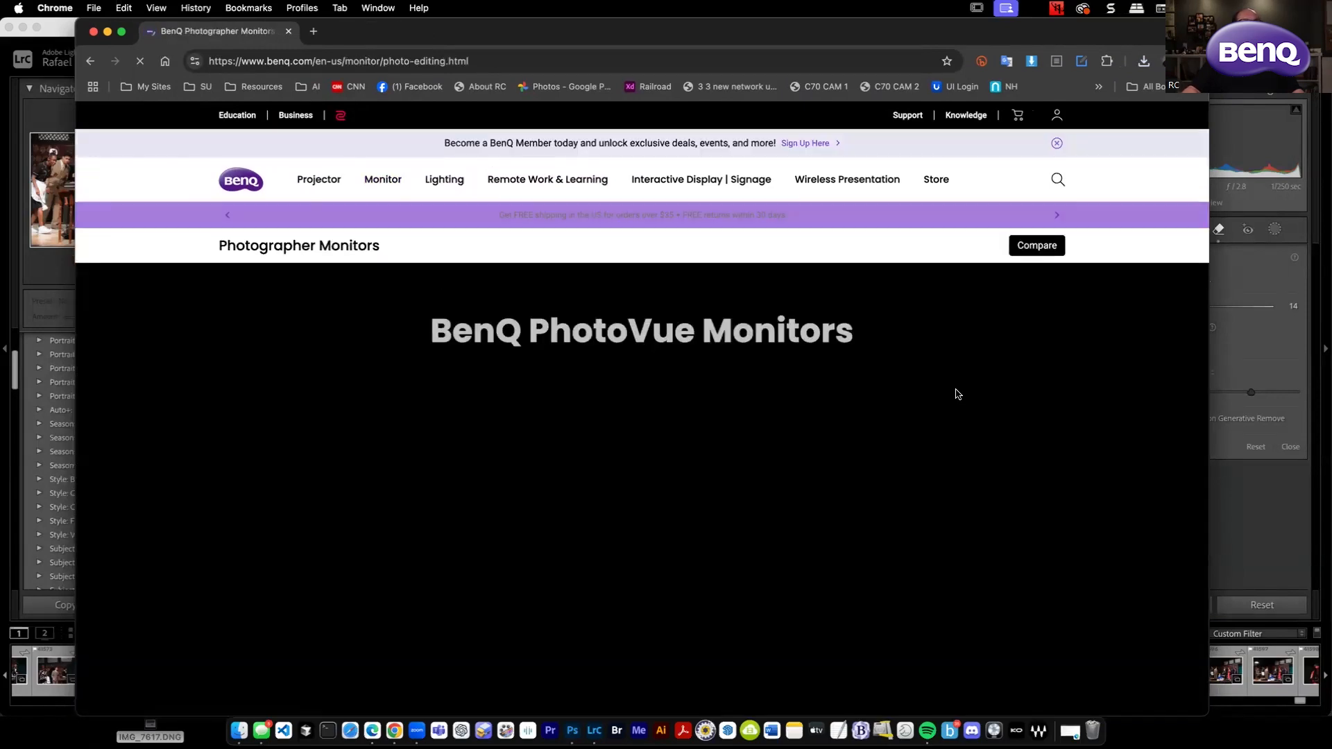
scroll(958, 394, "down", 5)
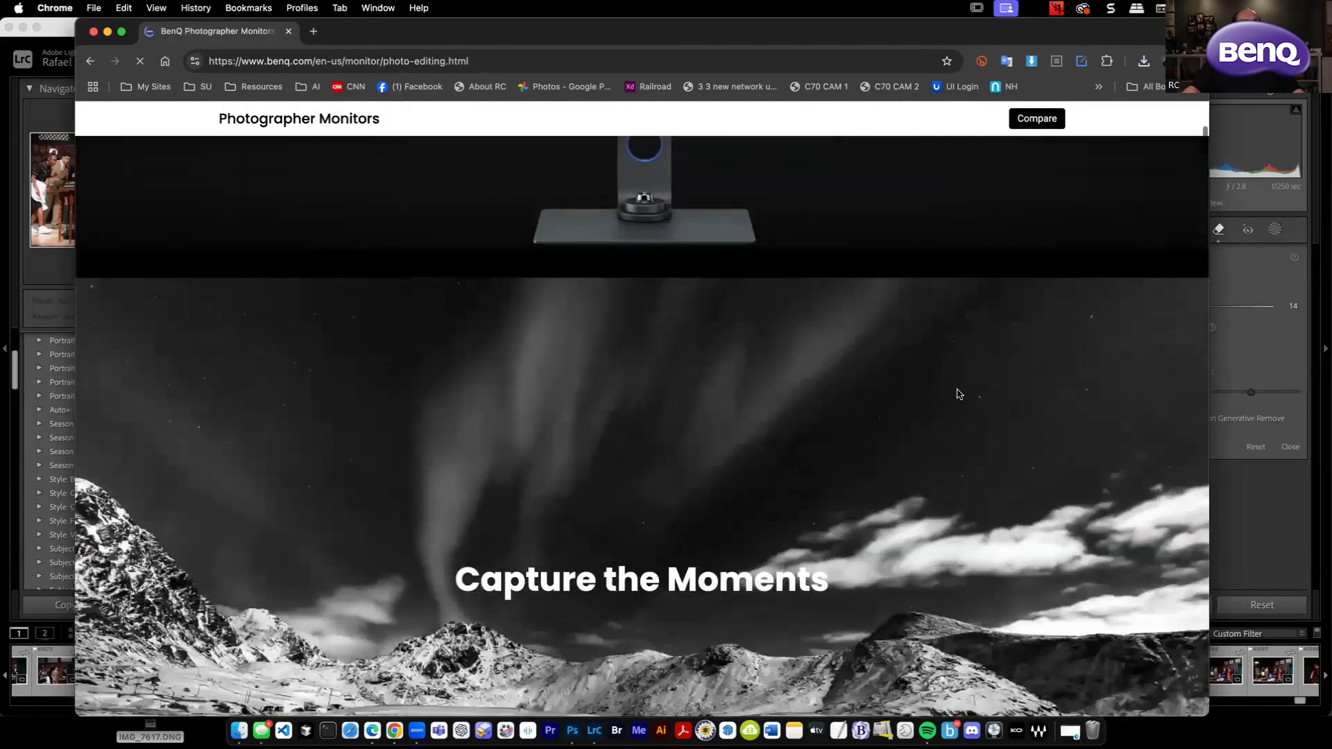
scroll(957, 395, "down", 10)
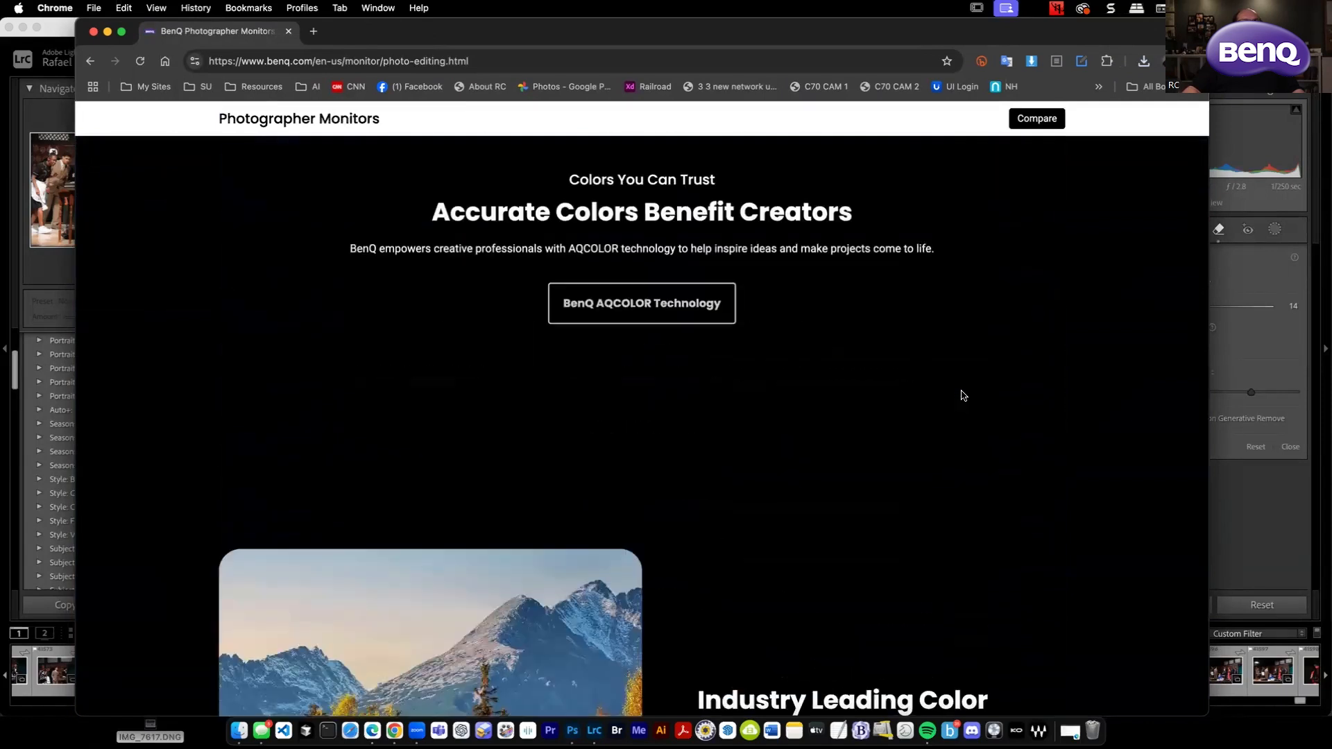
scroll(963, 395, "down", 15)
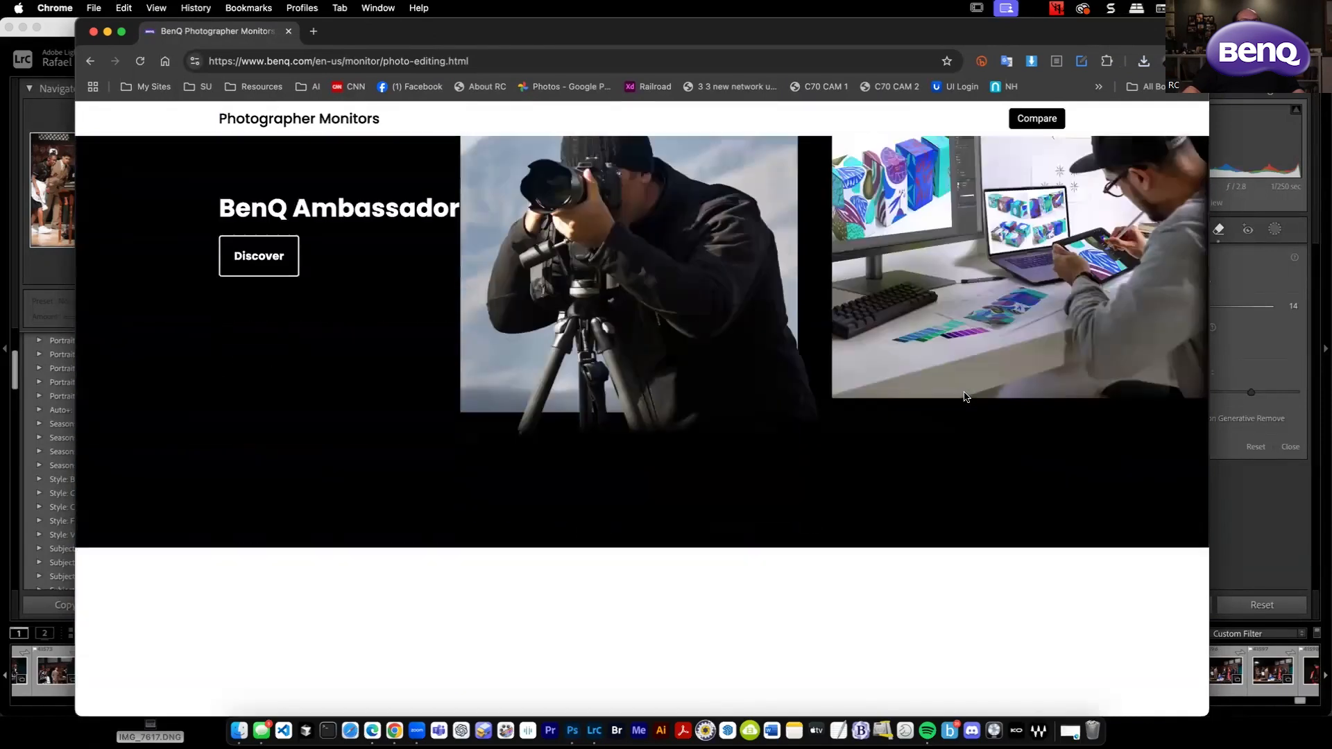
scroll(964, 397, "down", 5)
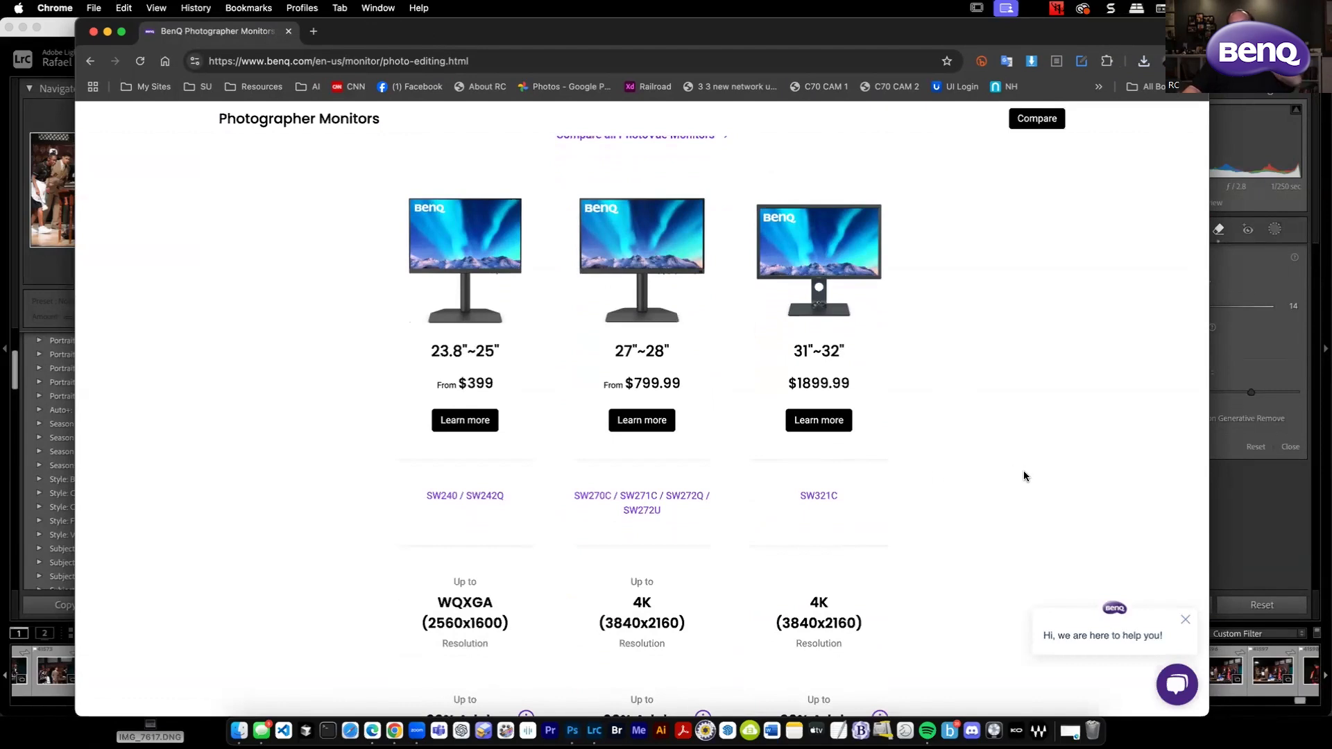
scroll(1004, 472, "up", 2)
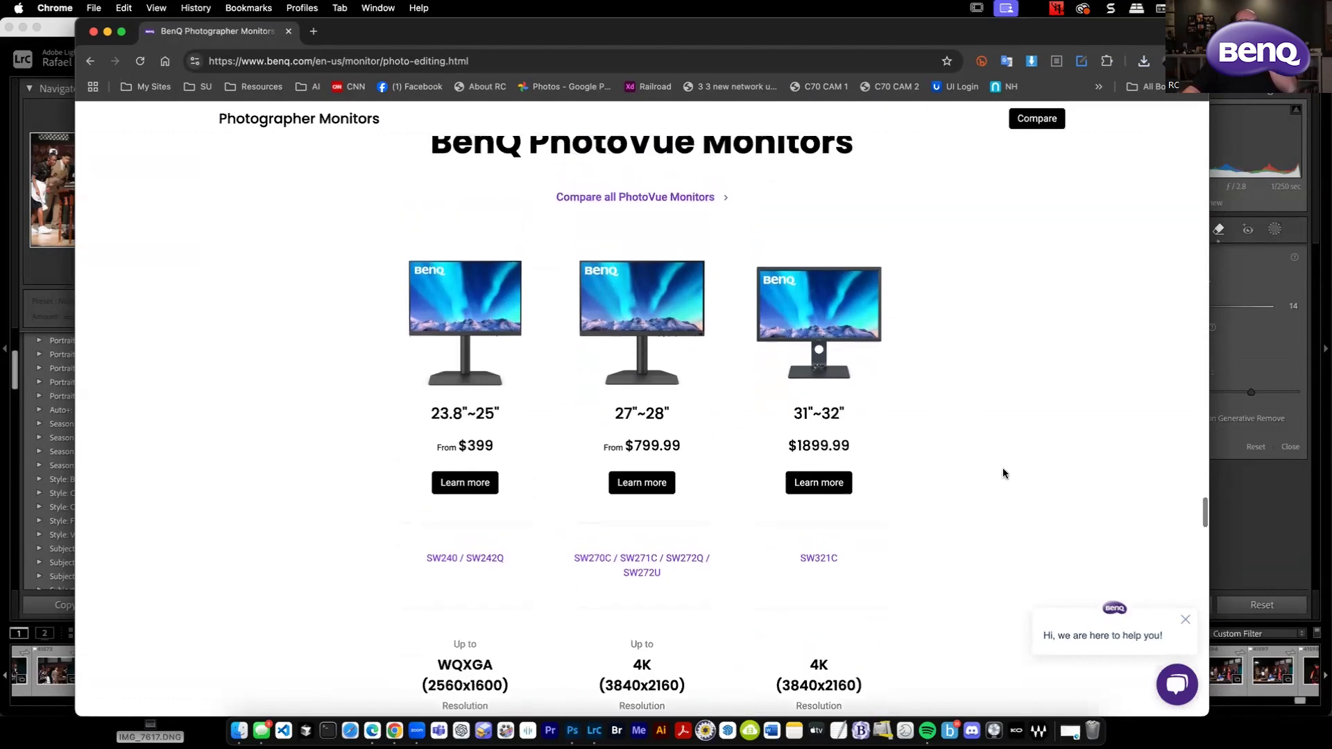
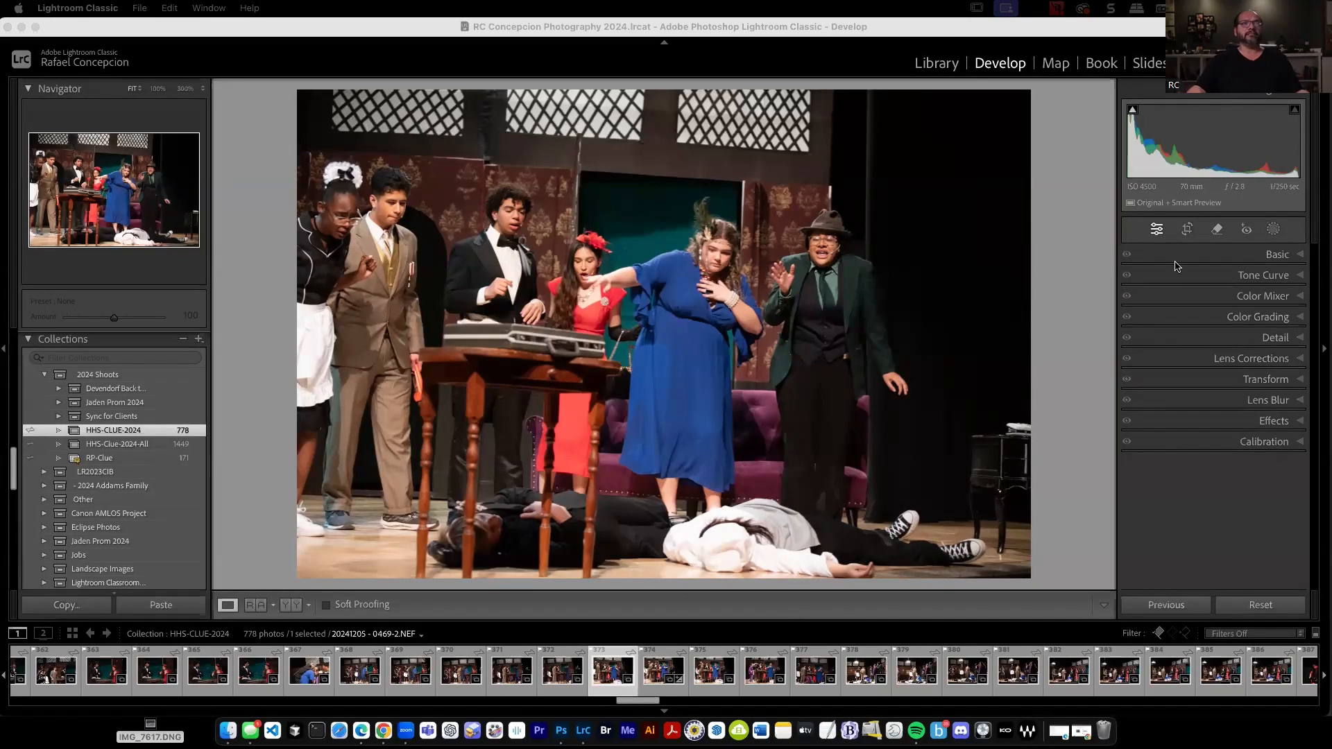
Try a Select Subject mask on the stage group photo and undo it.
left_click(1054, 262)
left_click(1273, 229)
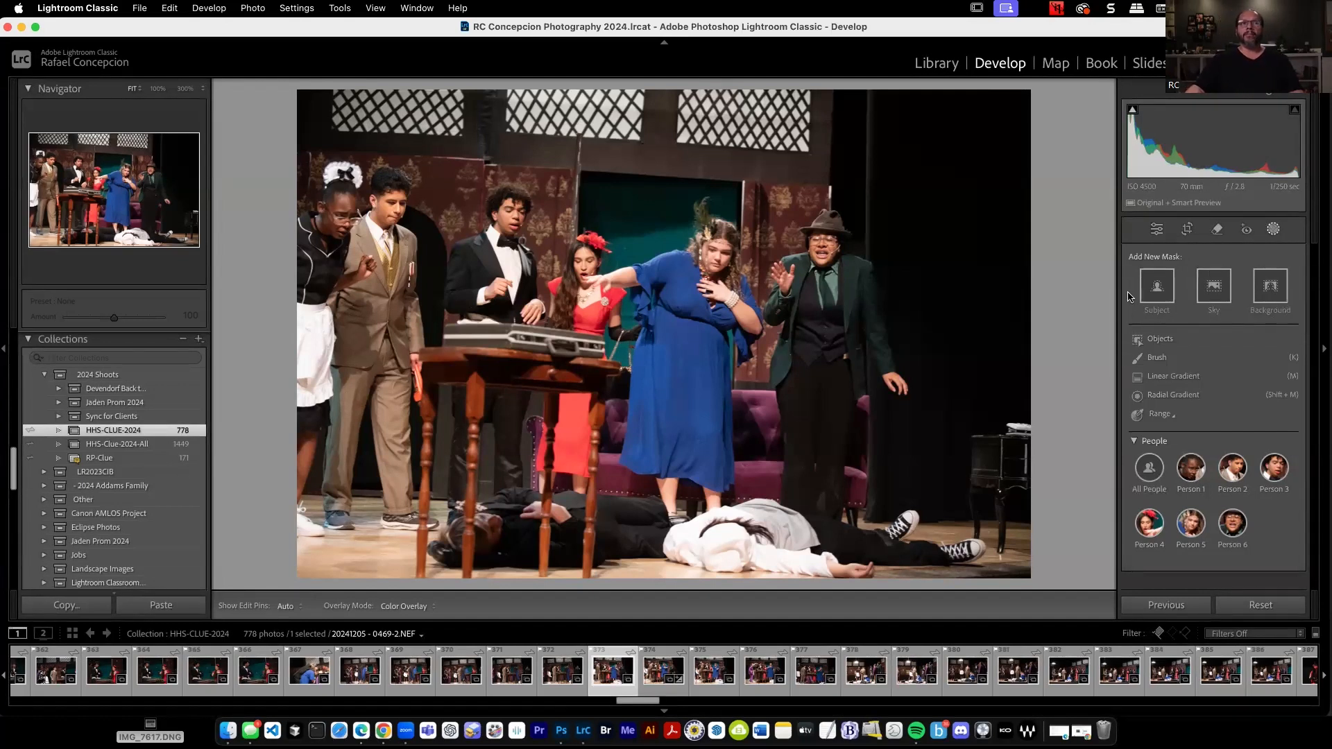
left_click(1157, 289)
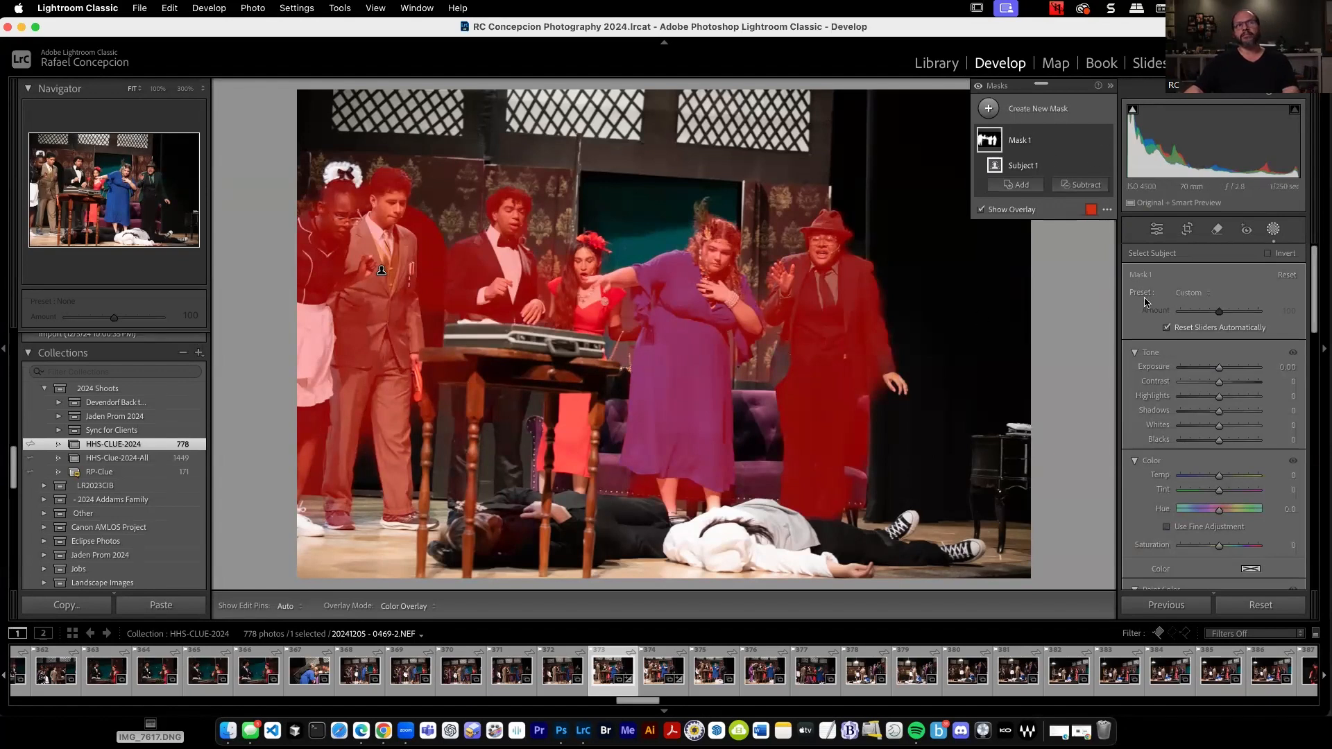
key("super+z")
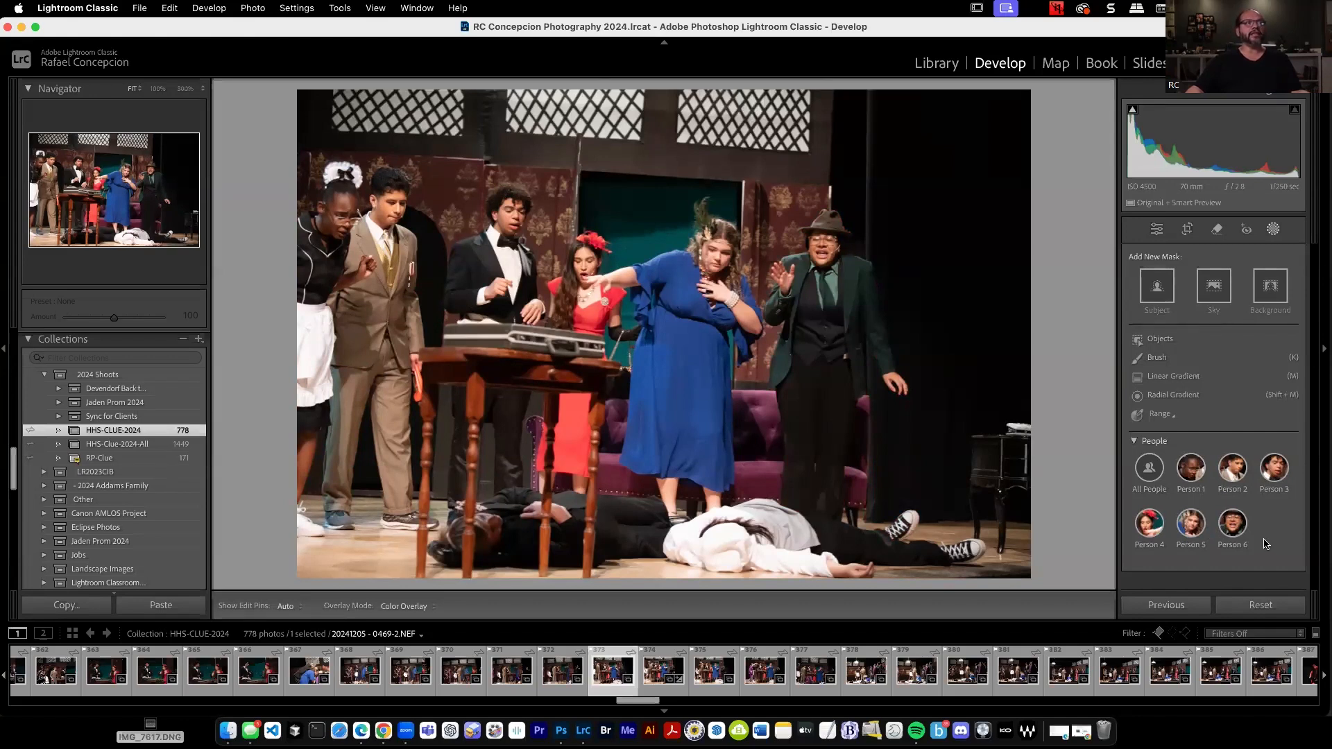
Start a people mask on the group photo that includes Persons 1, 2, 3, 5 and 6 but leaves out Person 4.
left_click(1272, 472)
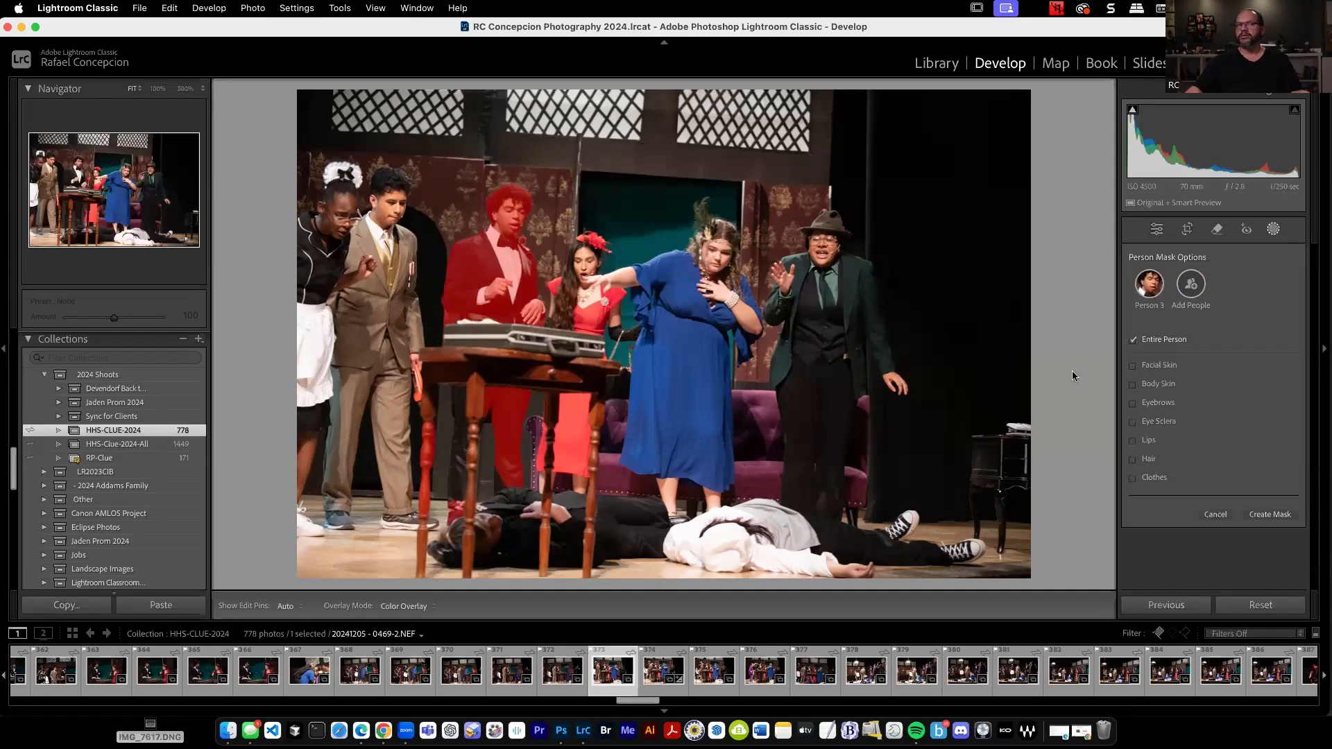
left_click(1193, 285)
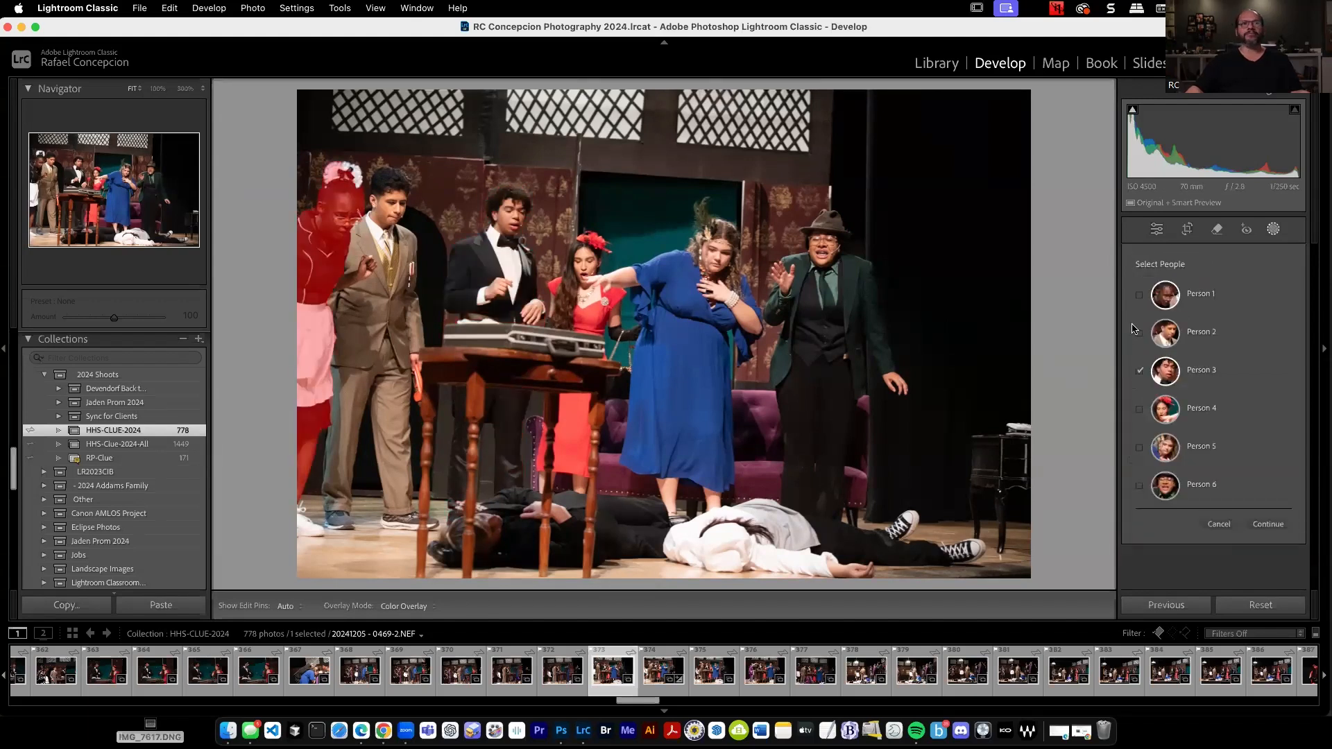
left_click(1139, 295)
left_click(1139, 332)
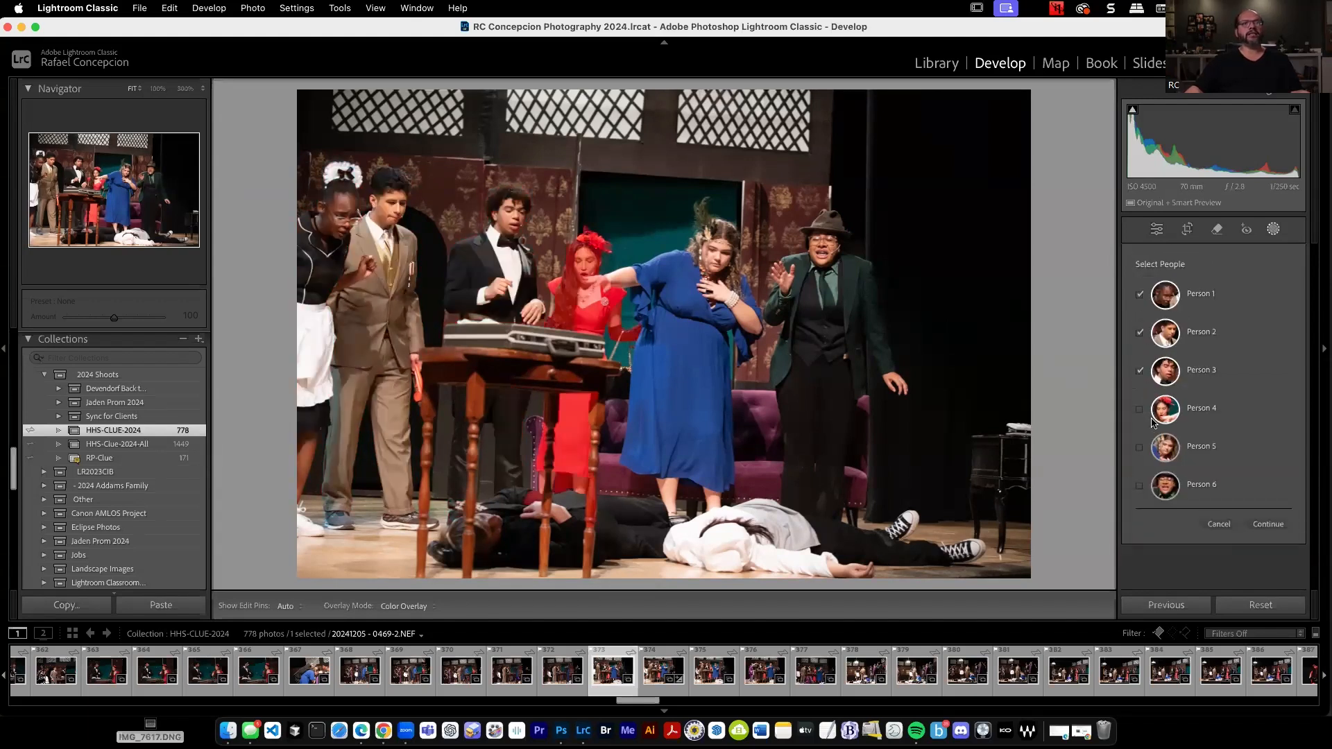
left_click(1141, 450)
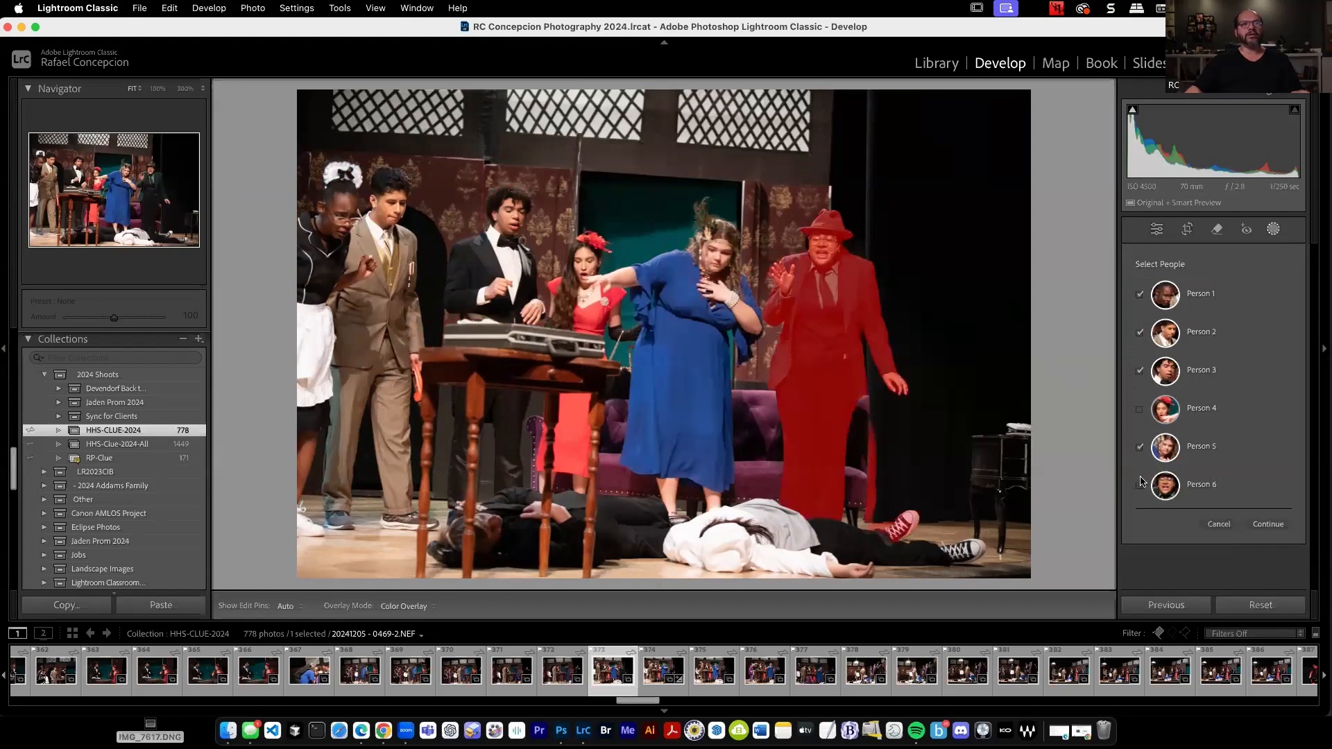
left_click(1140, 485)
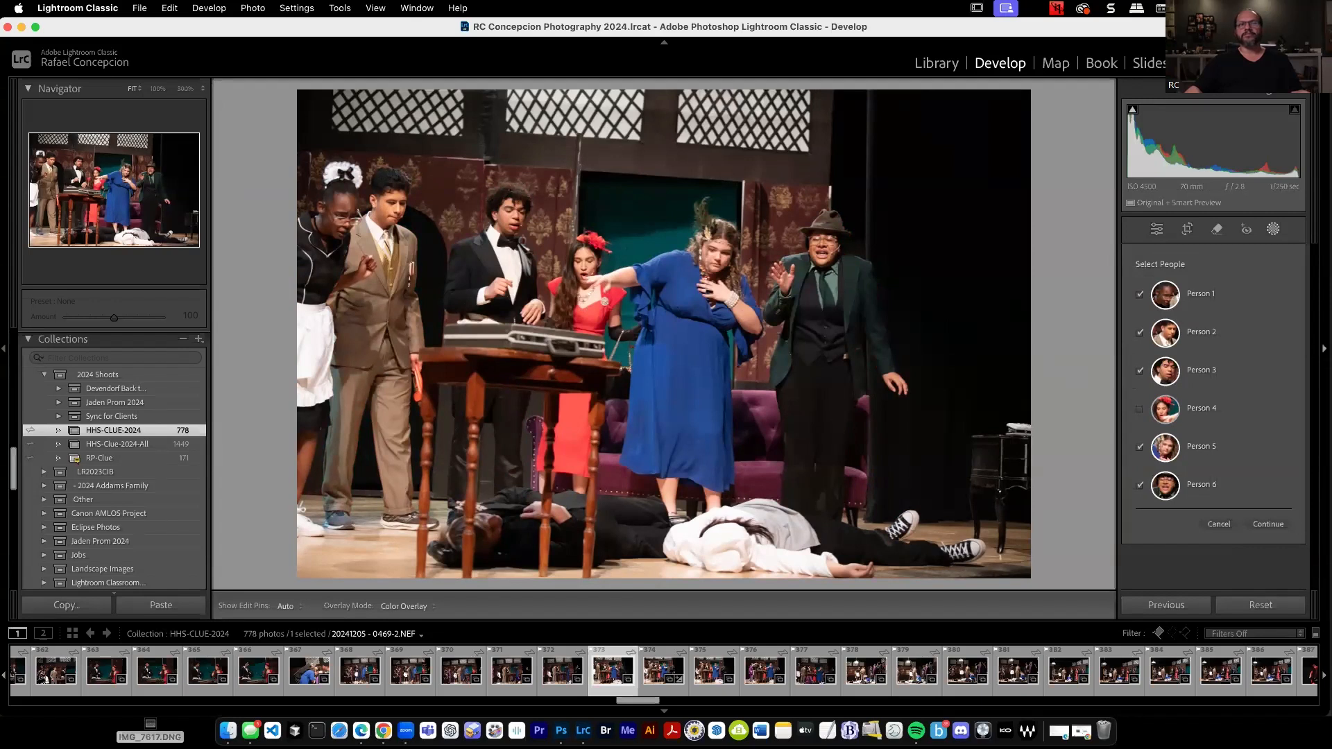
left_click(1278, 526)
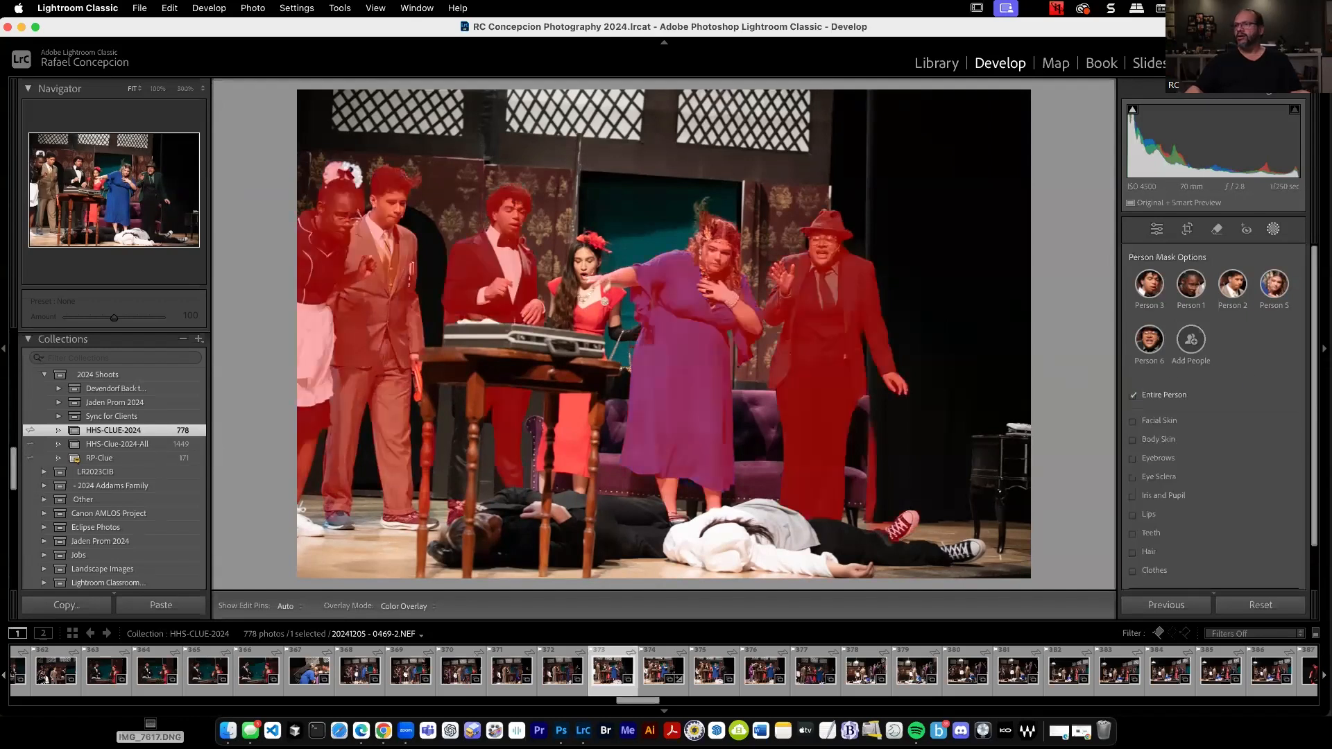
Create one mask from only these people's clothes, with Exposure -0.31, Contrast 28 and Highlights -21.
left_click(1131, 394)
left_click(1132, 570)
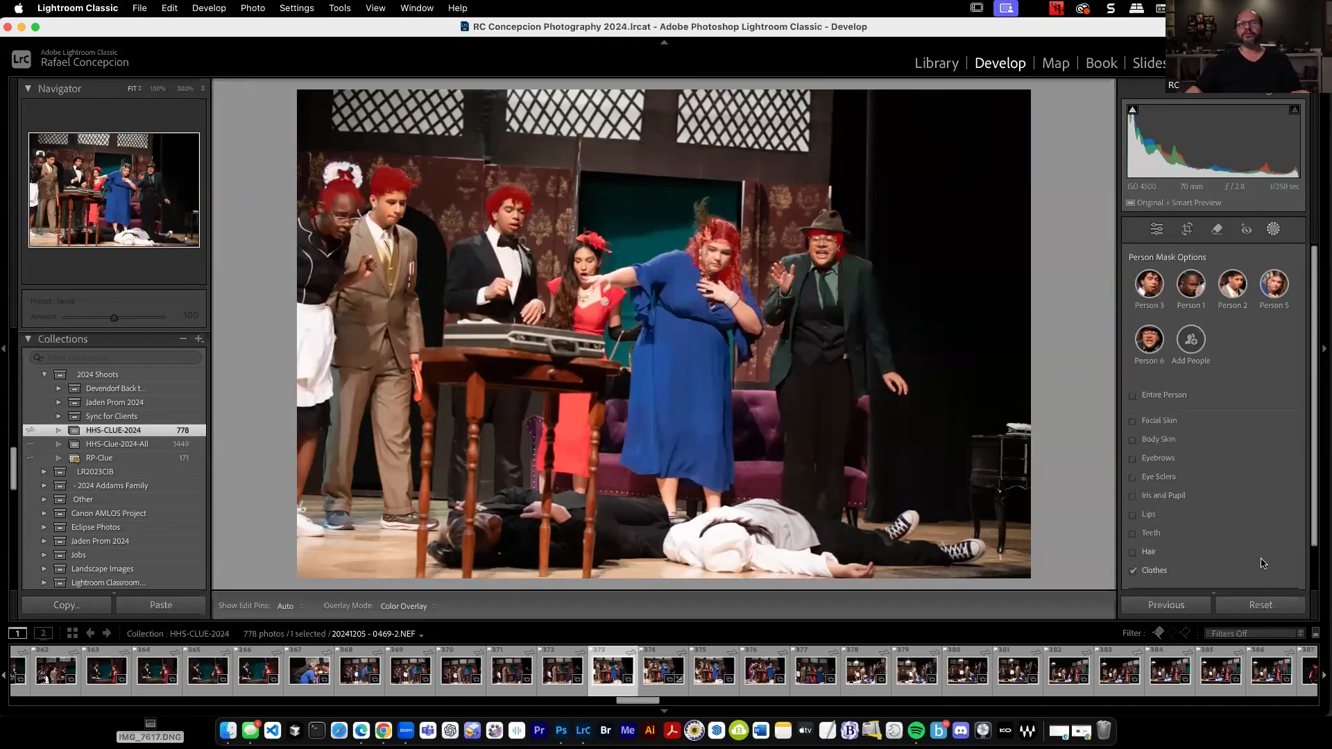
scroll(1284, 516, "down", 3)
scroll(1283, 513, "up", 2)
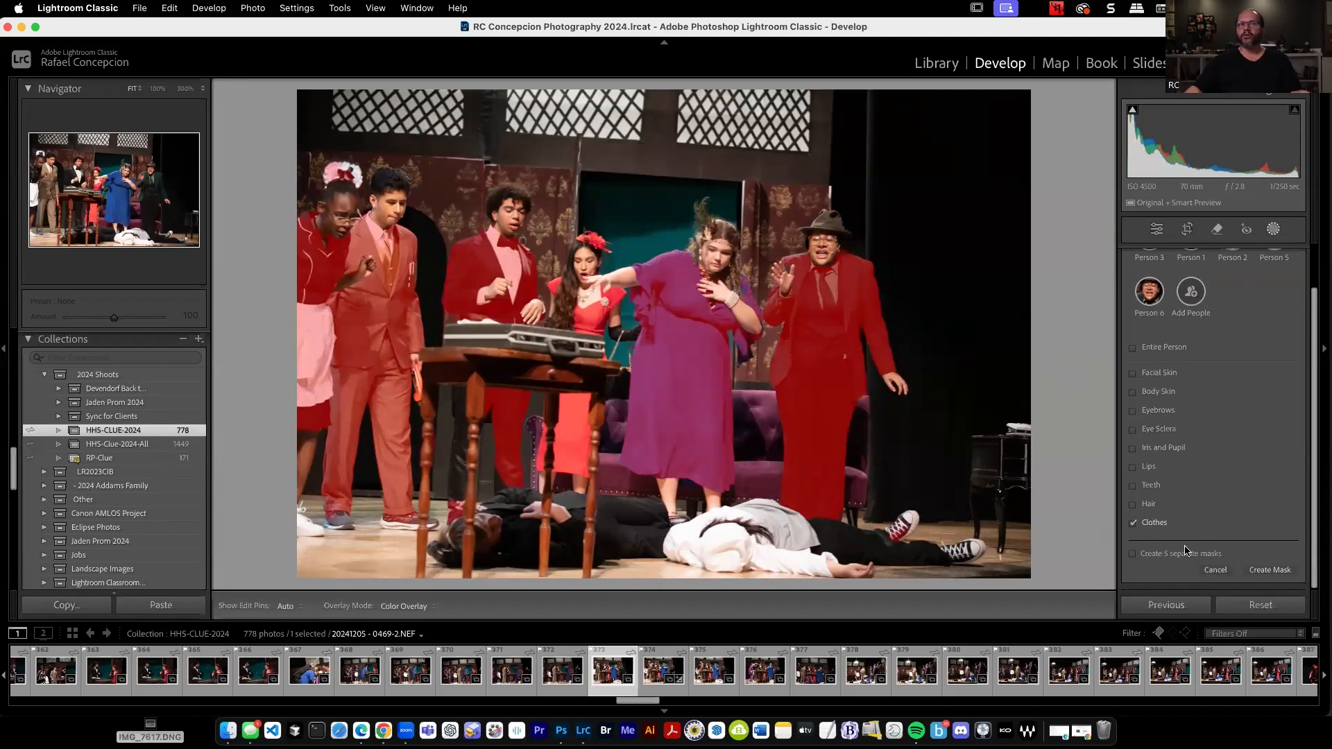
left_click(1270, 570)
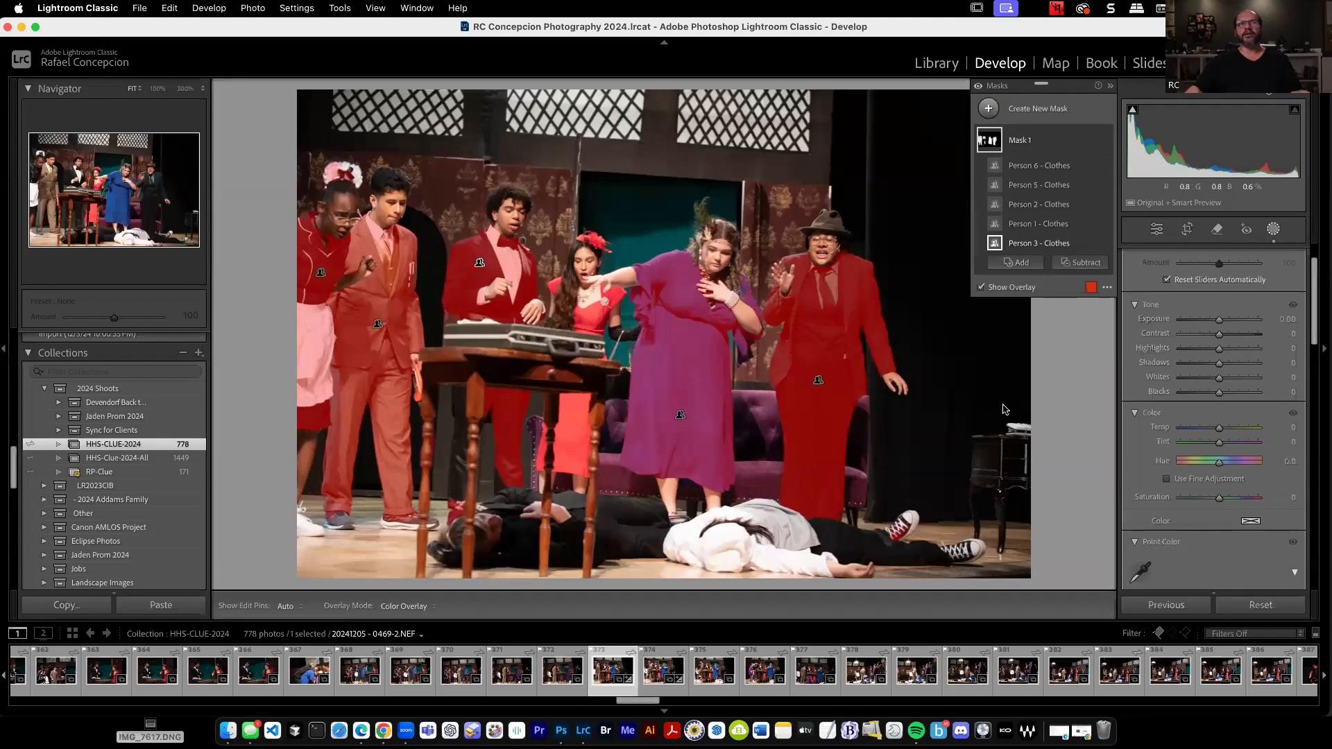
left_click_drag(1221, 322, 1206, 358)
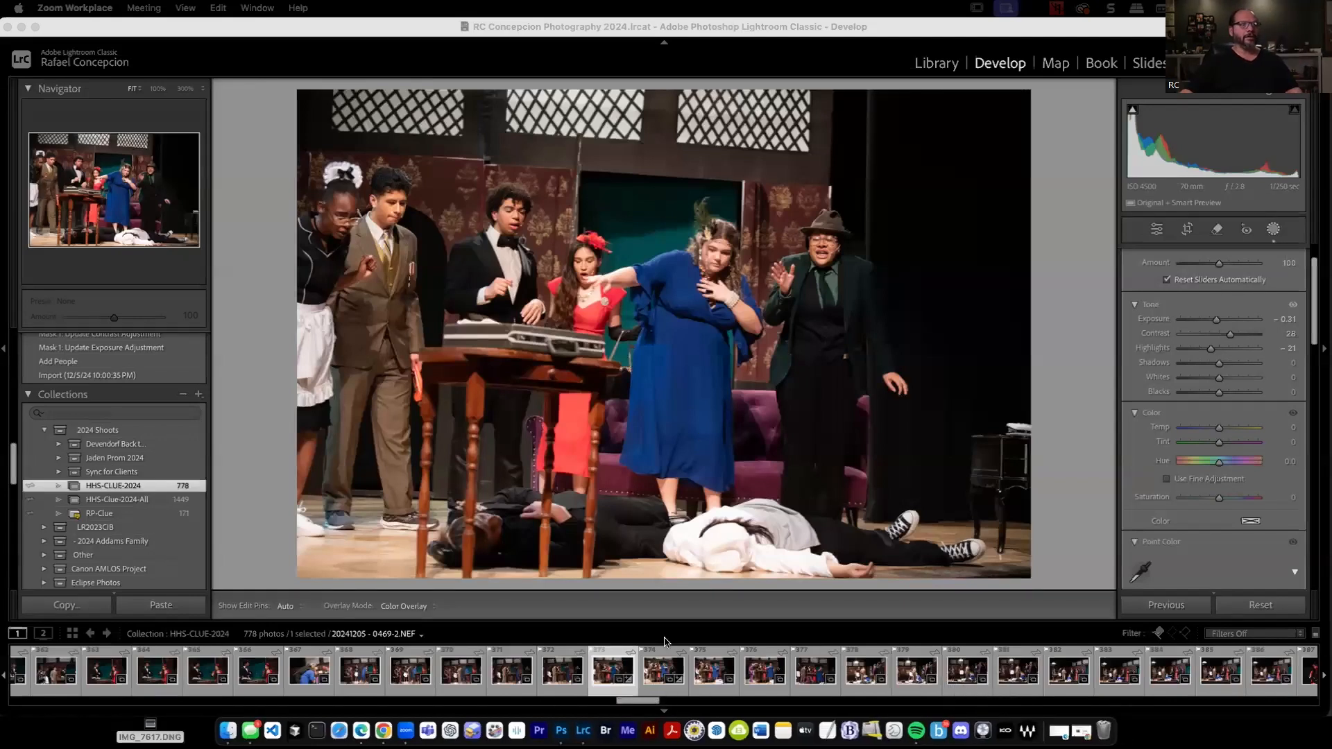
Try applying the settings of 20241205 - 0469-2.NEF to 20241205 - 0472-2.NEF, and undo it.
left_click(658, 669)
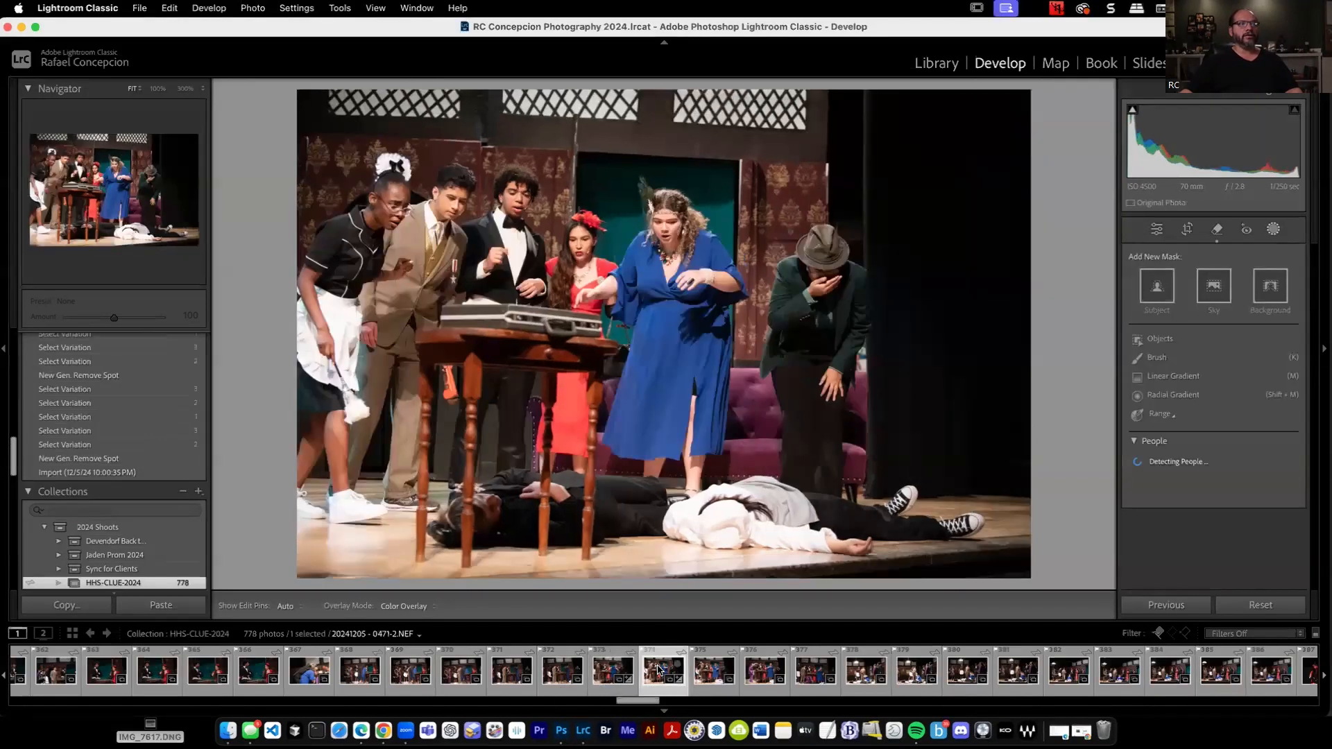
left_click(704, 669)
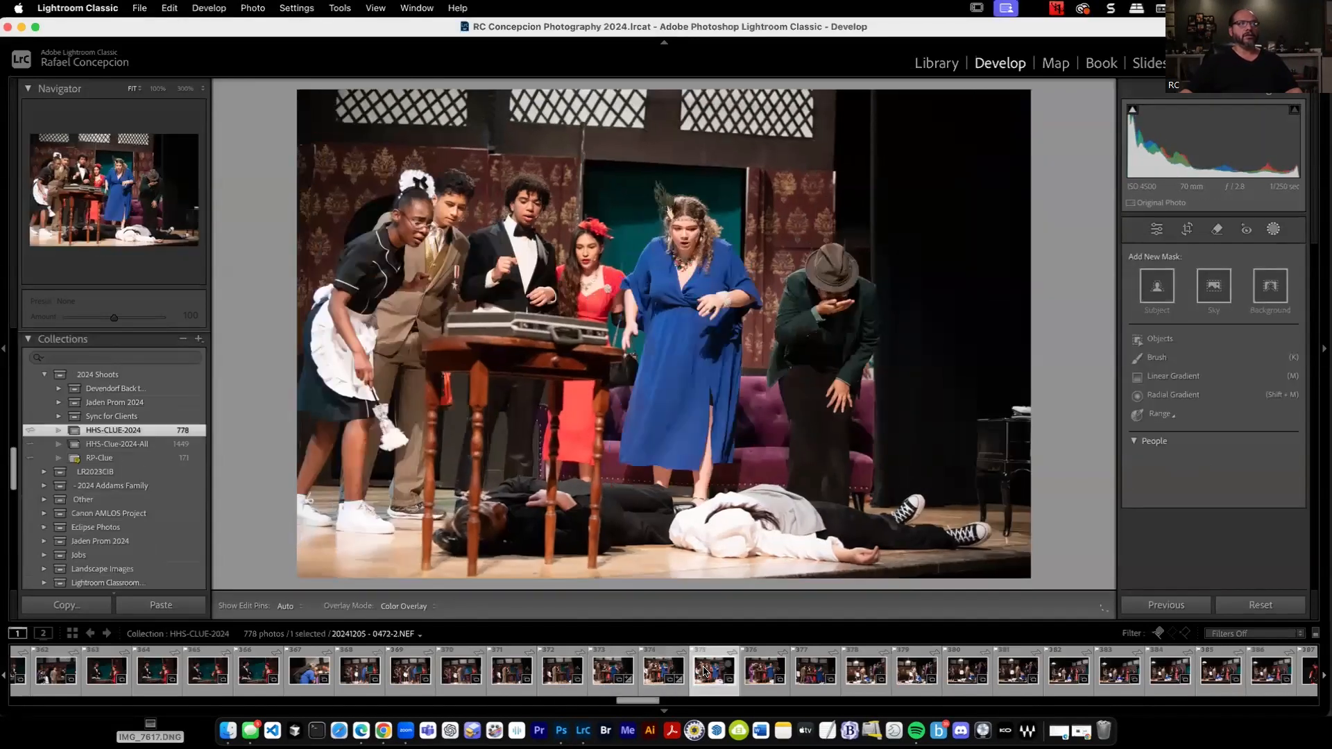
left_click(664, 669)
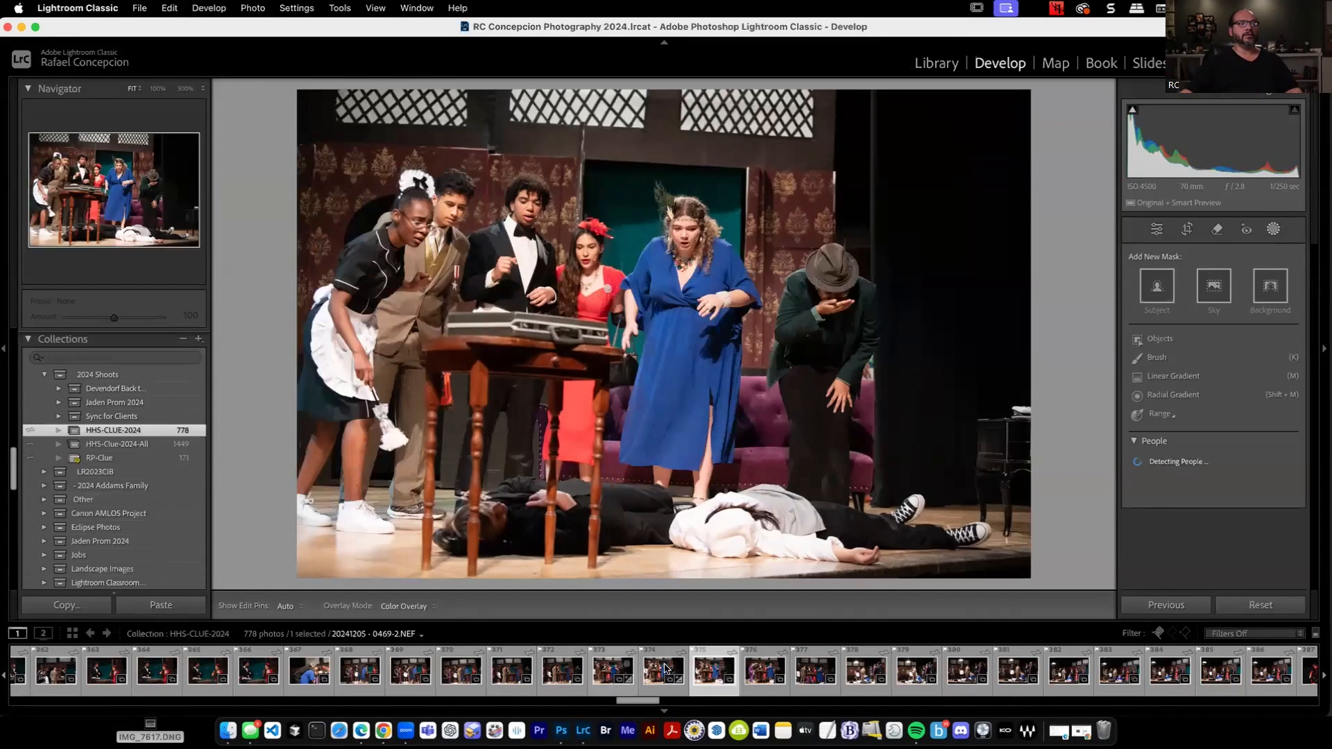
left_click(610, 670)
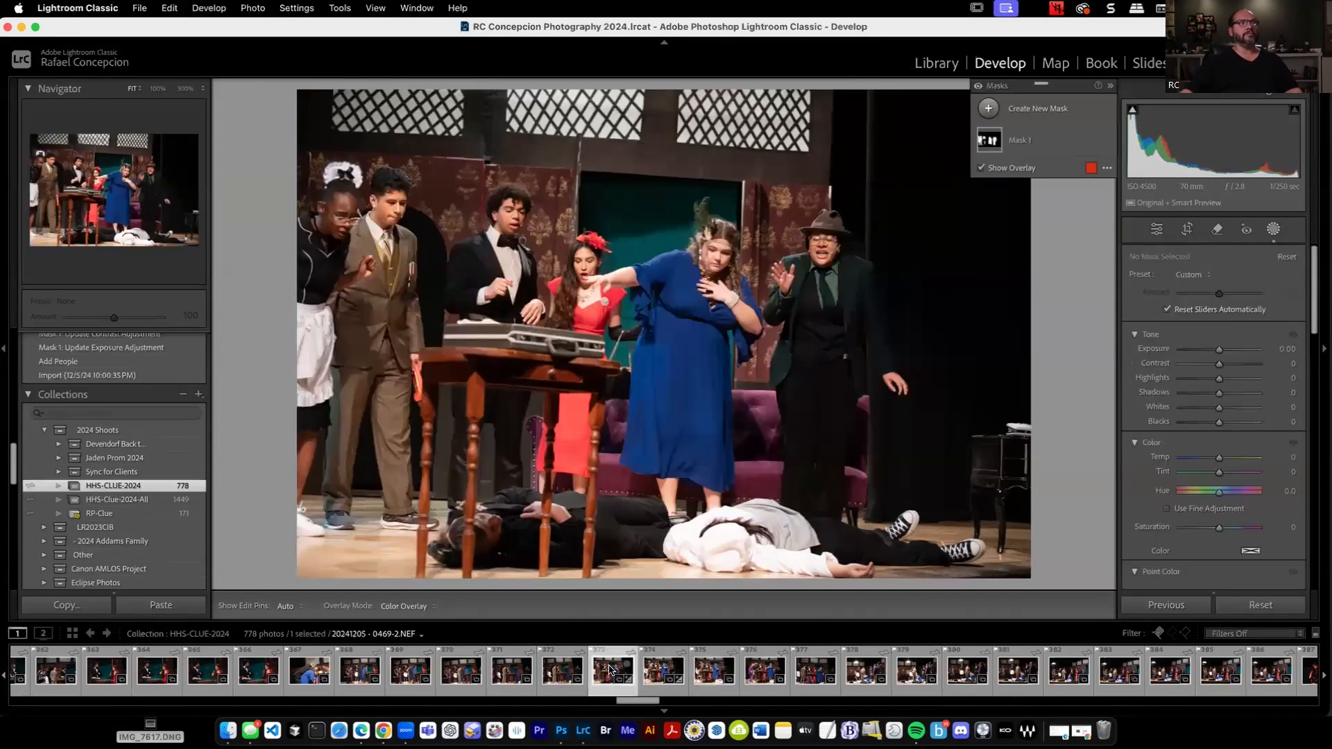
left_click(714, 671)
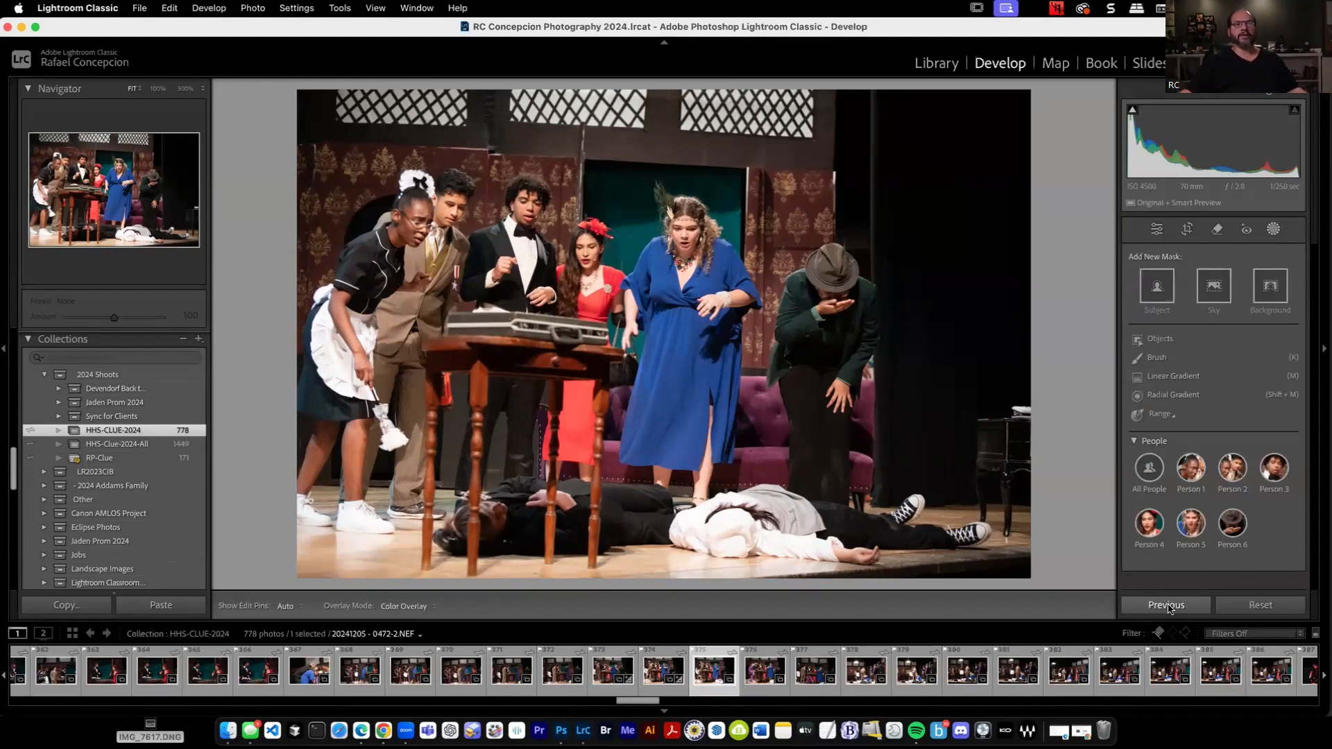
left_click(1168, 606)
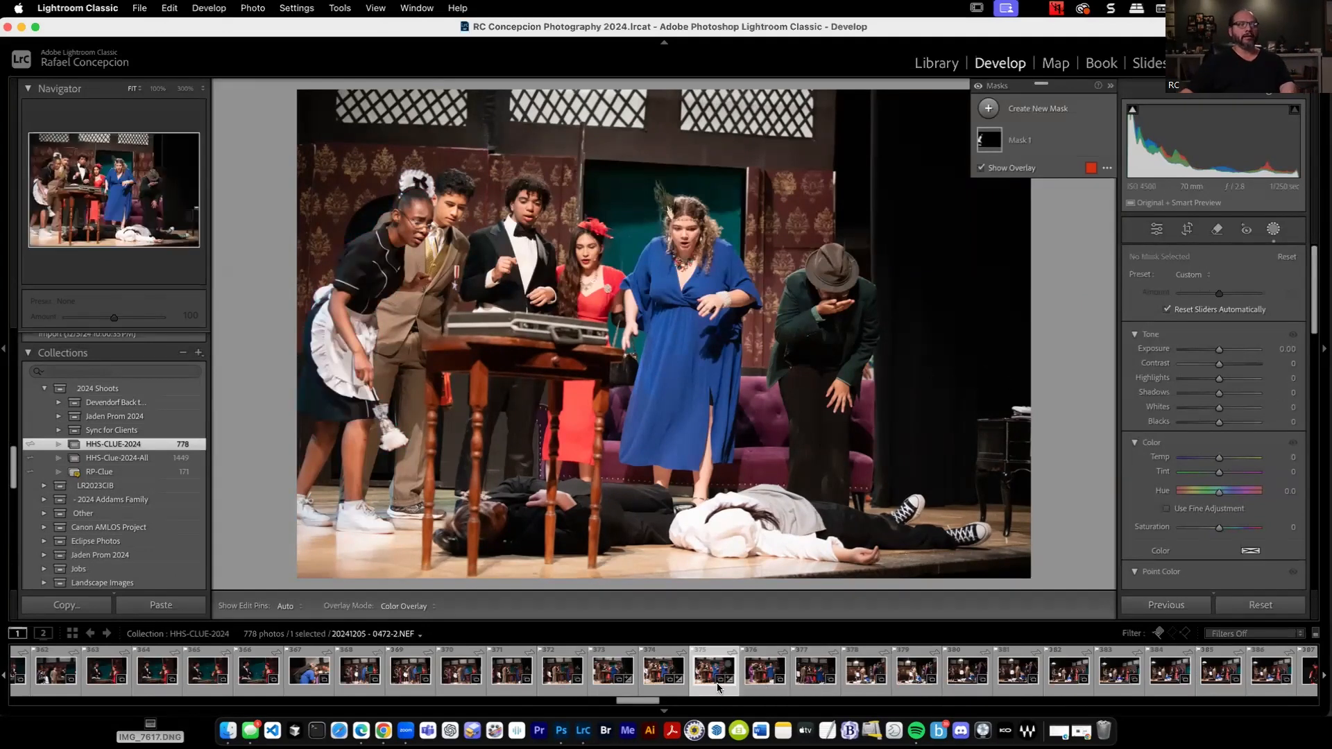
key("super+z")
Set the clothes mask's Exposure to 0.03 on 20241205 - 0469-2.NEF and apply that photo's settings to 20241205 - 0471-2.NEF.
left_click(607, 670)
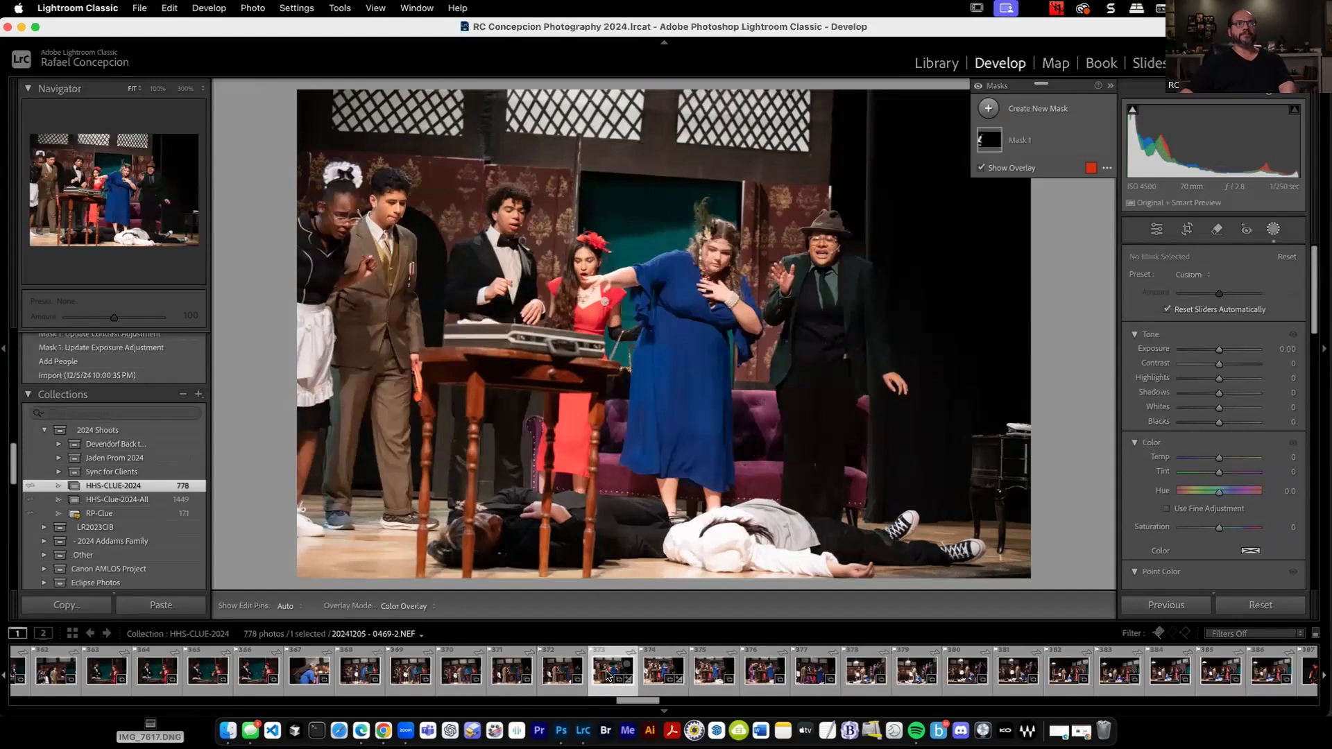
left_click(1038, 142)
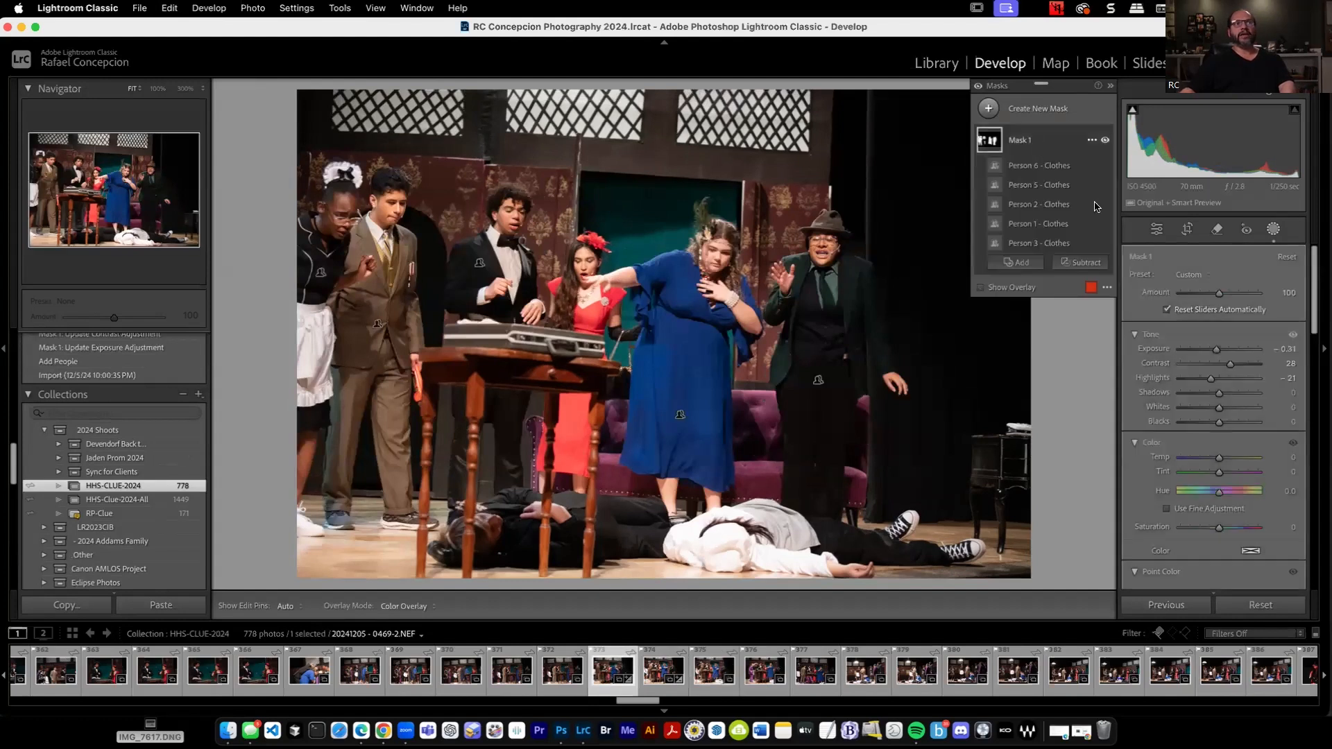
left_click_drag(1219, 352, 1219, 351)
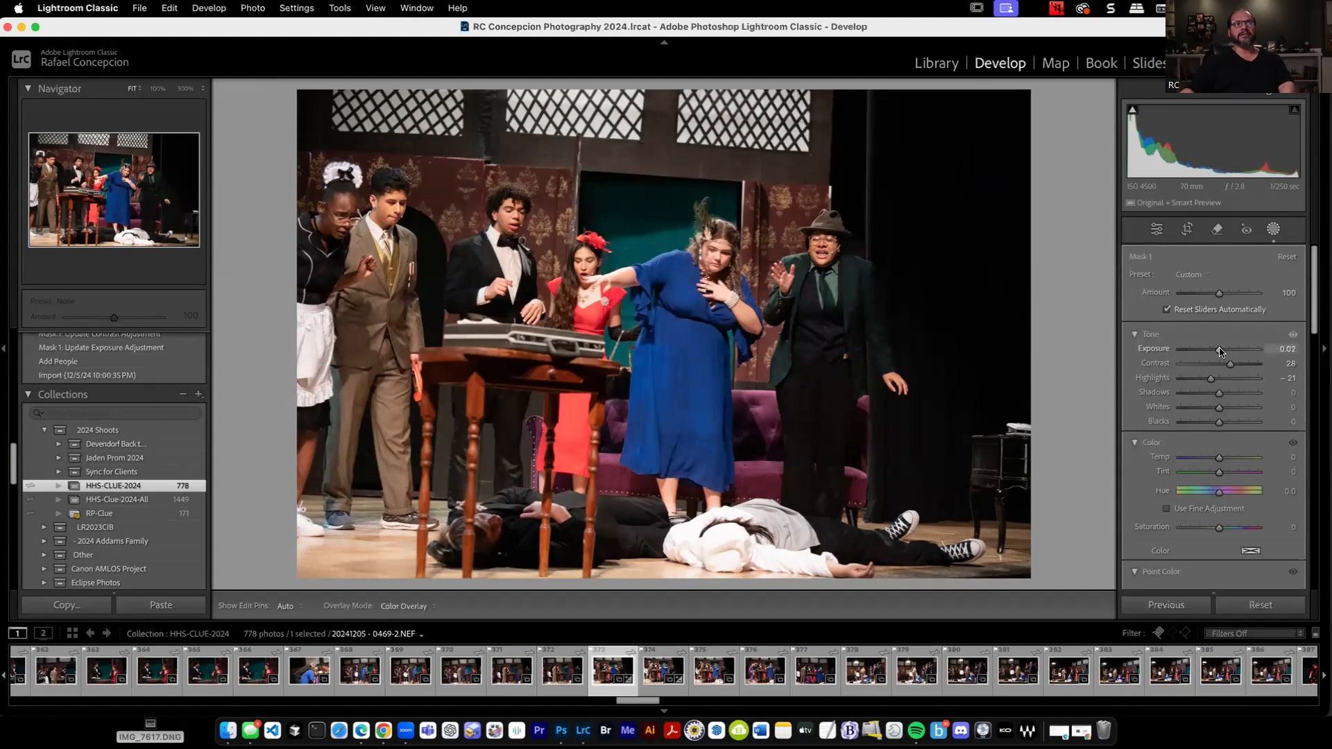
left_click(640, 676)
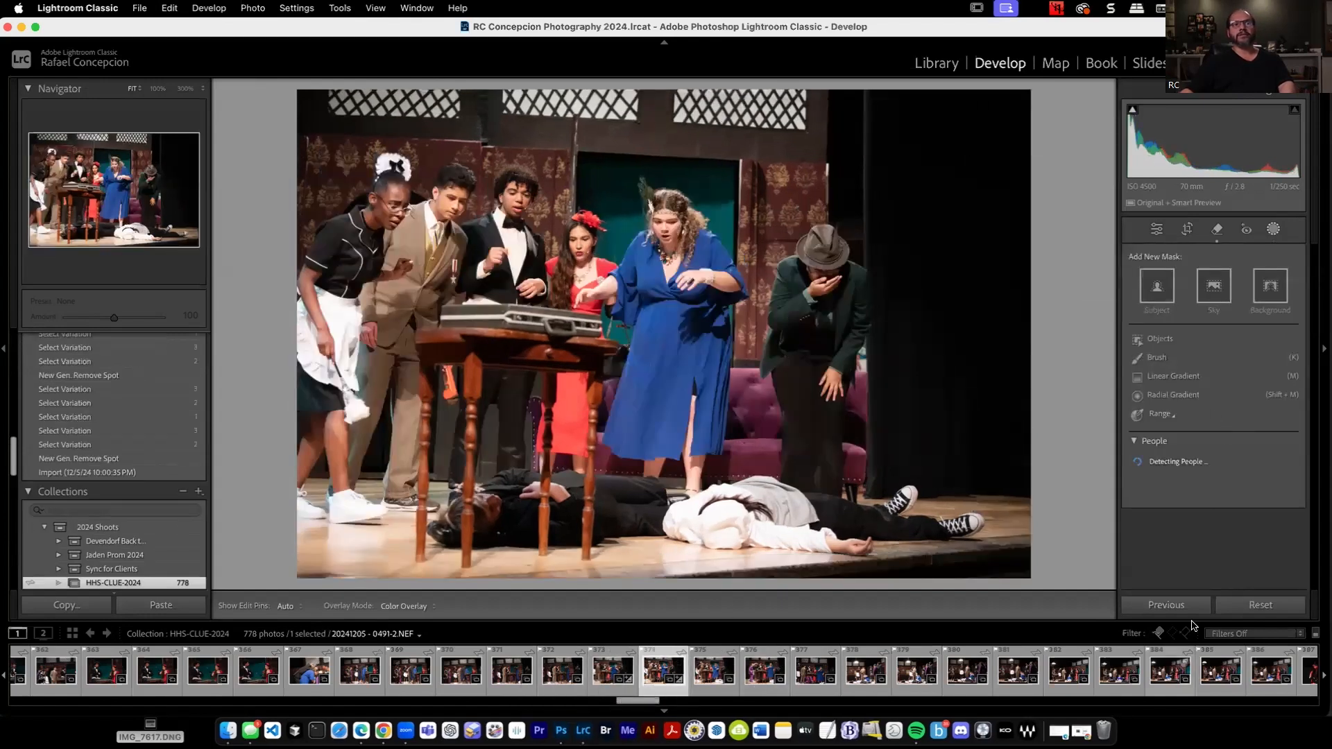
left_click(1171, 606)
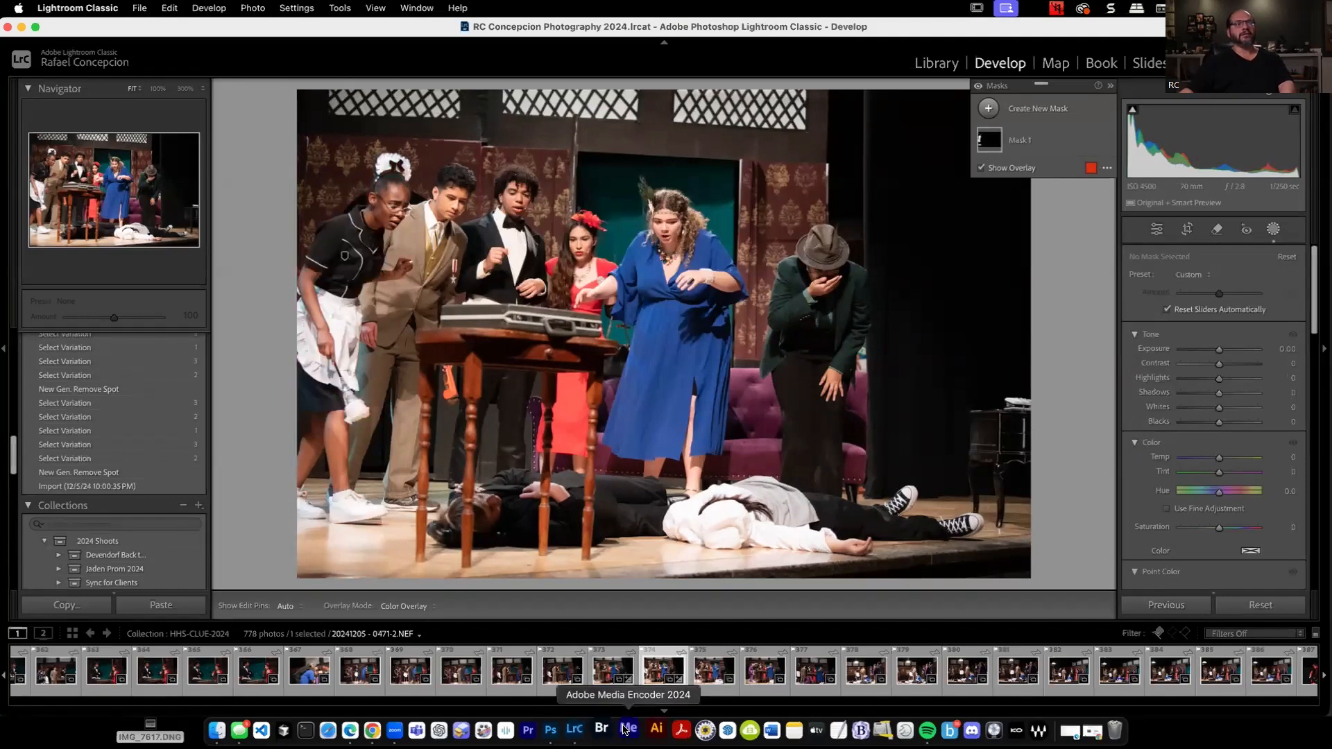
Open 20241205 - 0452-2.NEF and create a single mask of the clothes of Persons 1 and 2.
left_click(360, 671)
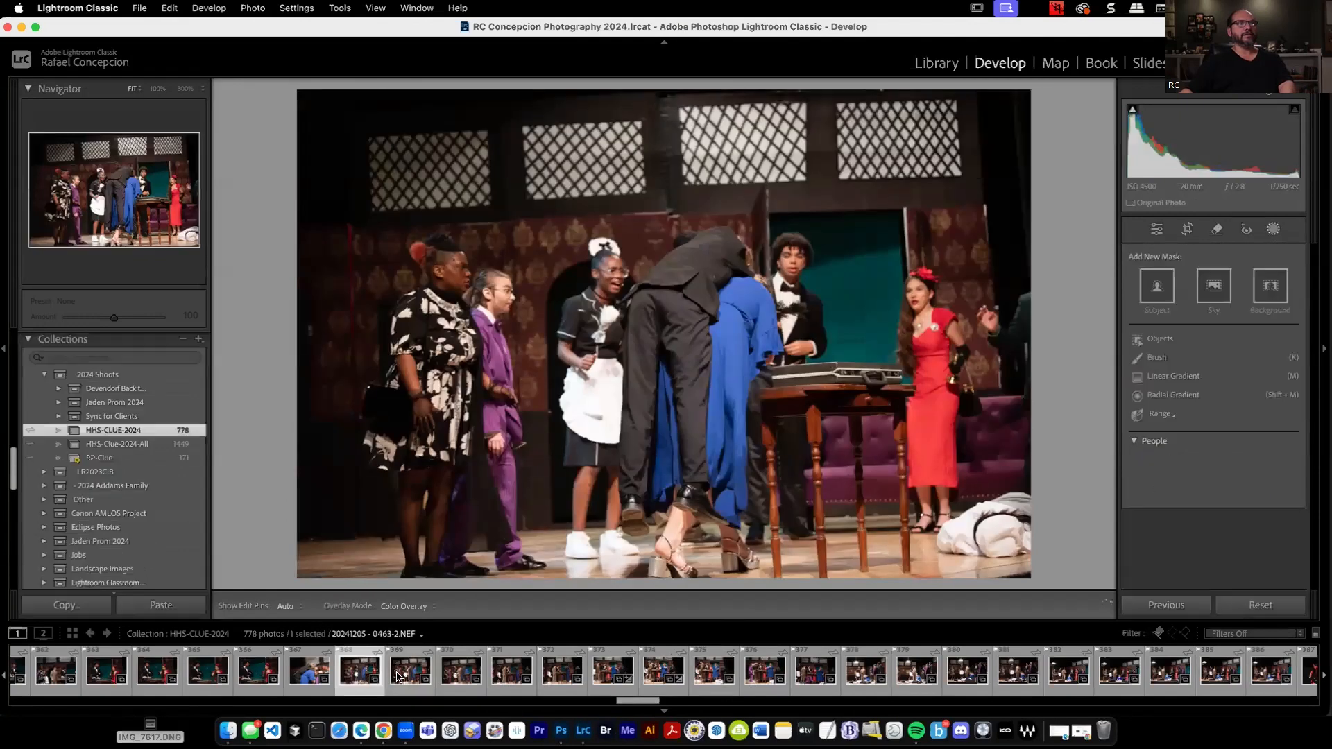
left_click(477, 680)
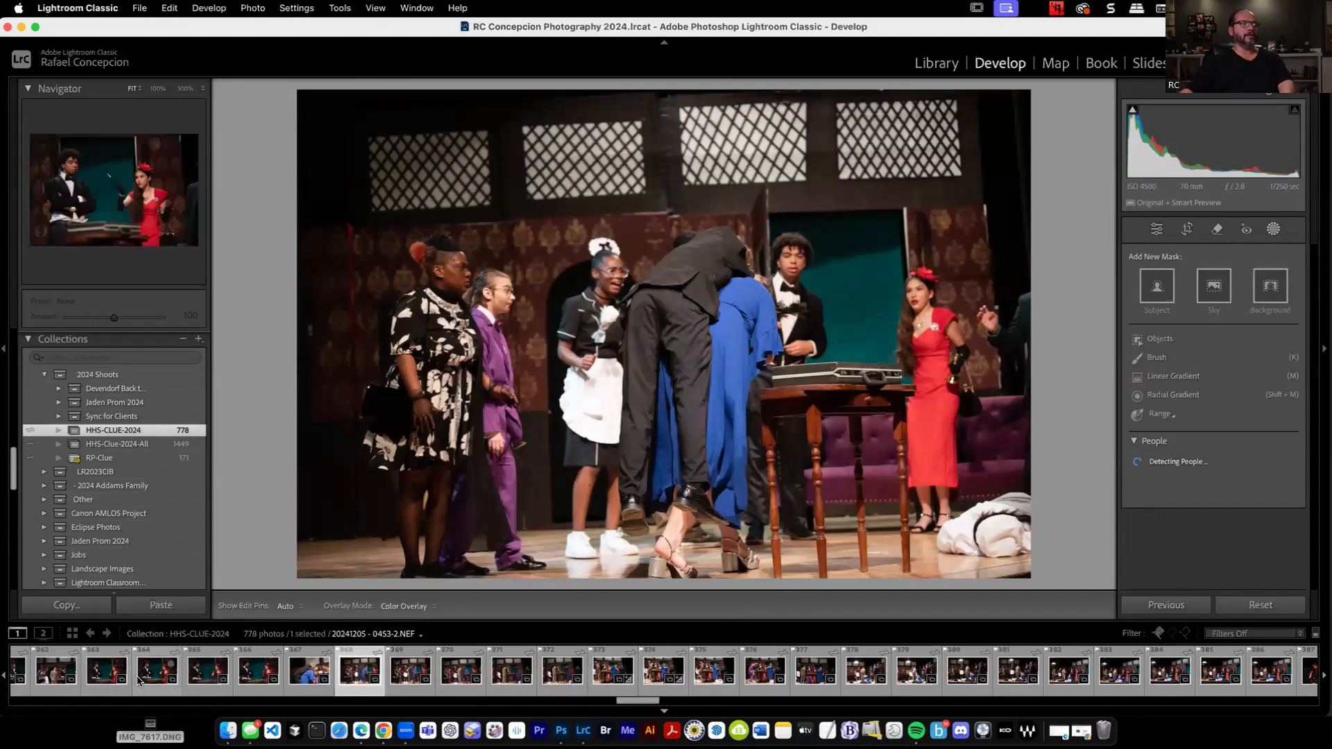
left_click(109, 680)
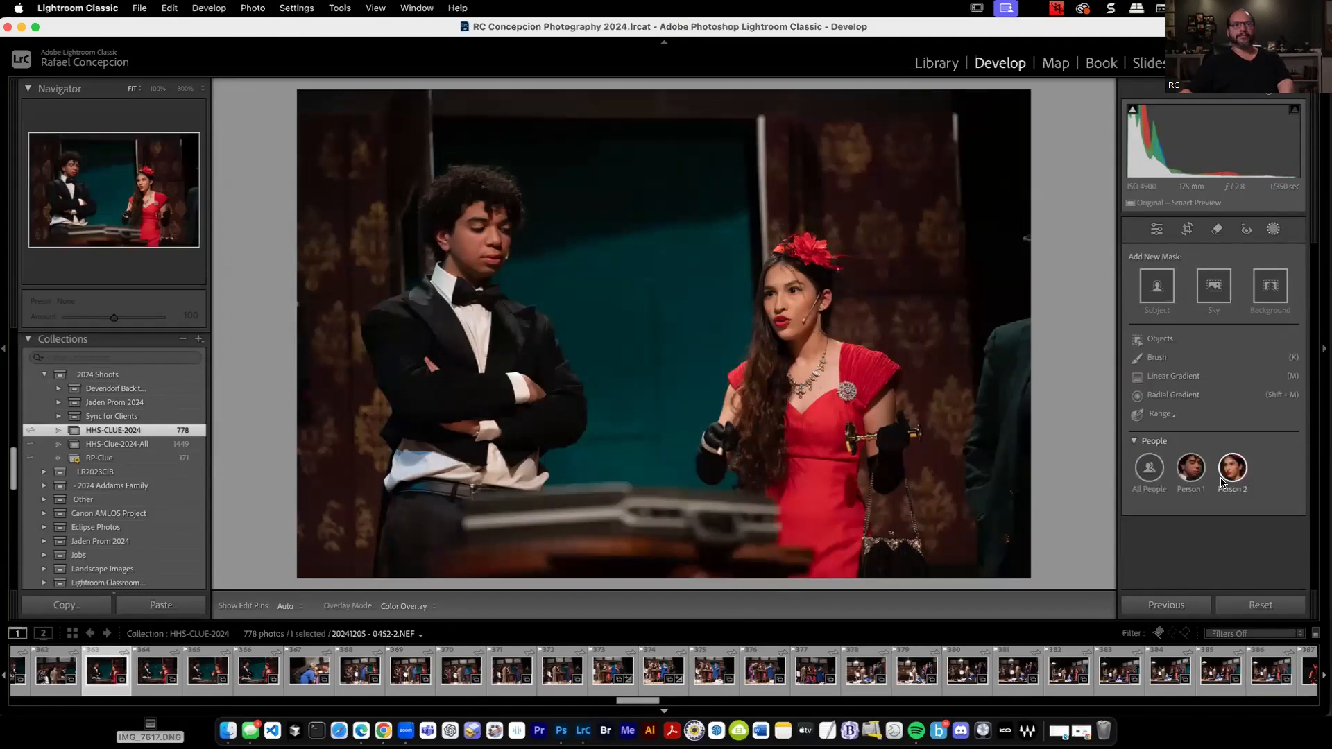
left_click(1192, 469)
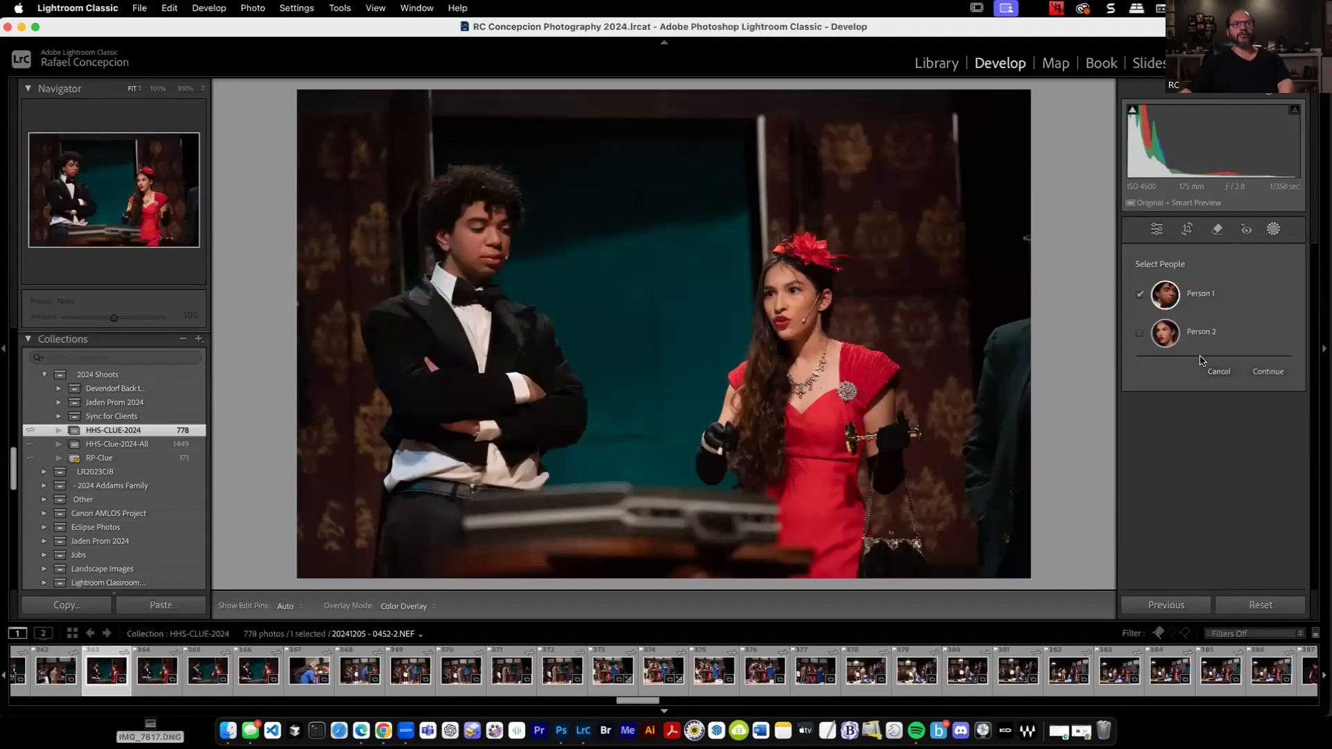
left_click(1267, 372)
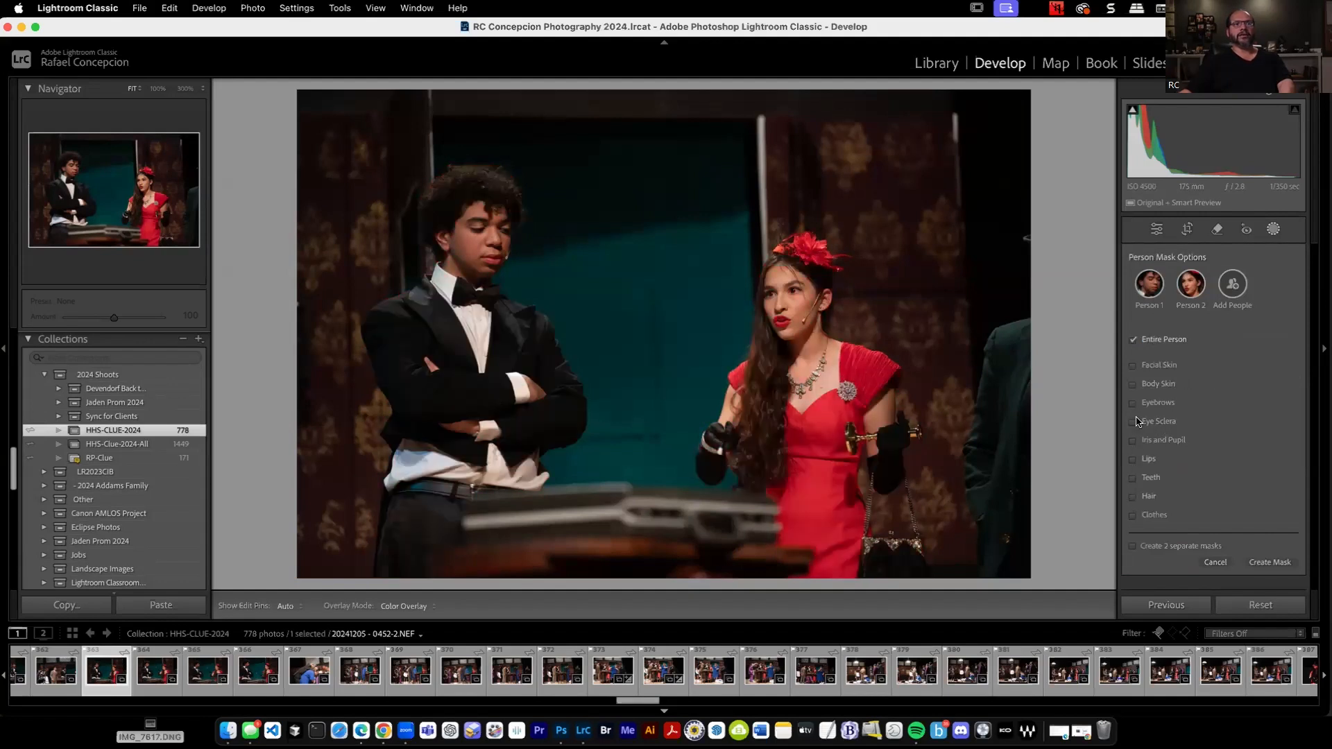
left_click(1287, 562)
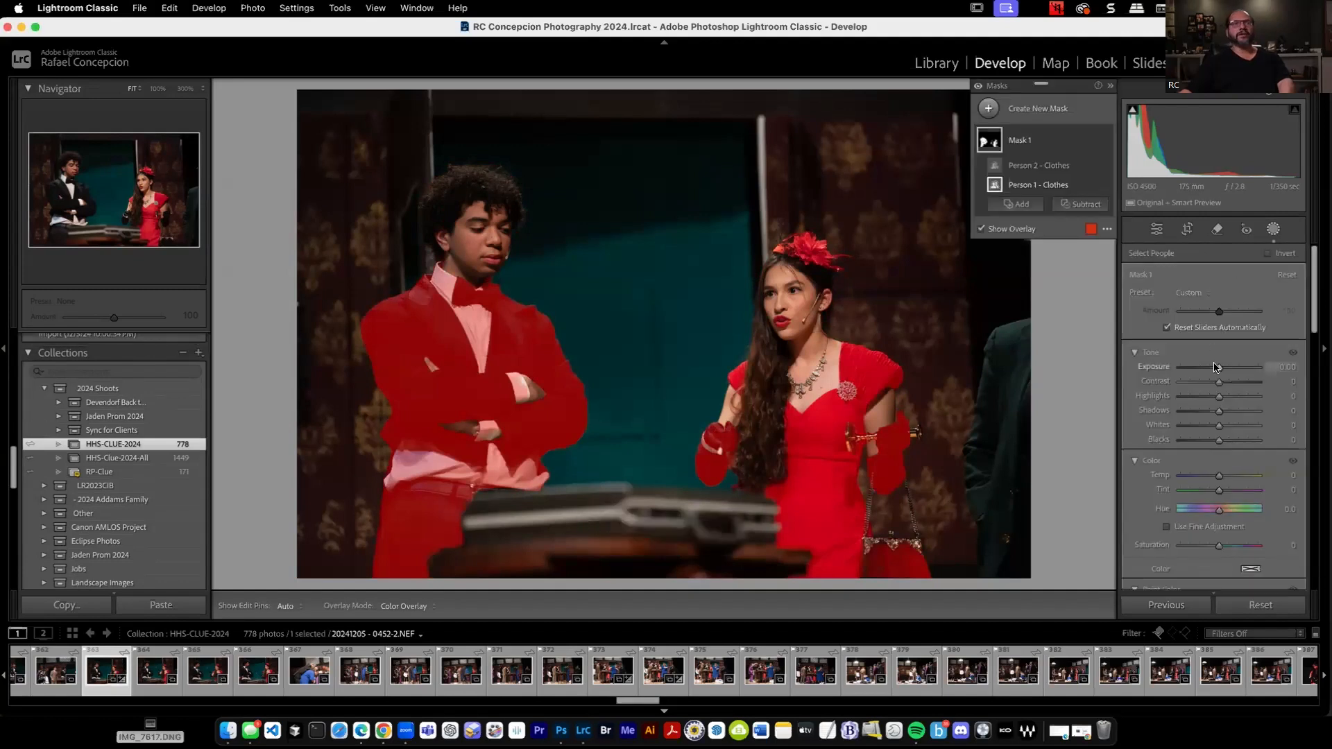
Set the clothes mask's Exposure to 0.67 and Highlights to -22, and apply the photo's settings to 20241205 - 0453-2.NEF.
left_click_drag(1219, 368, 1209, 403)
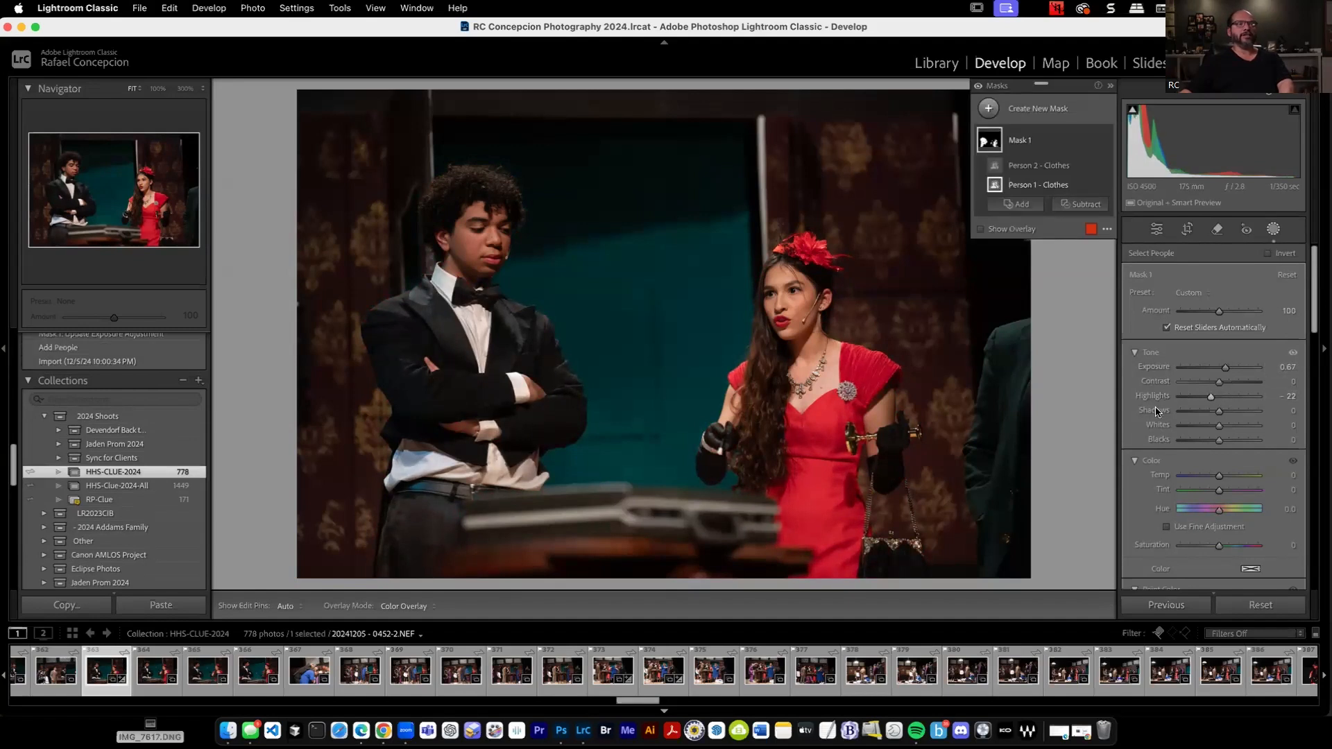
left_click(158, 691)
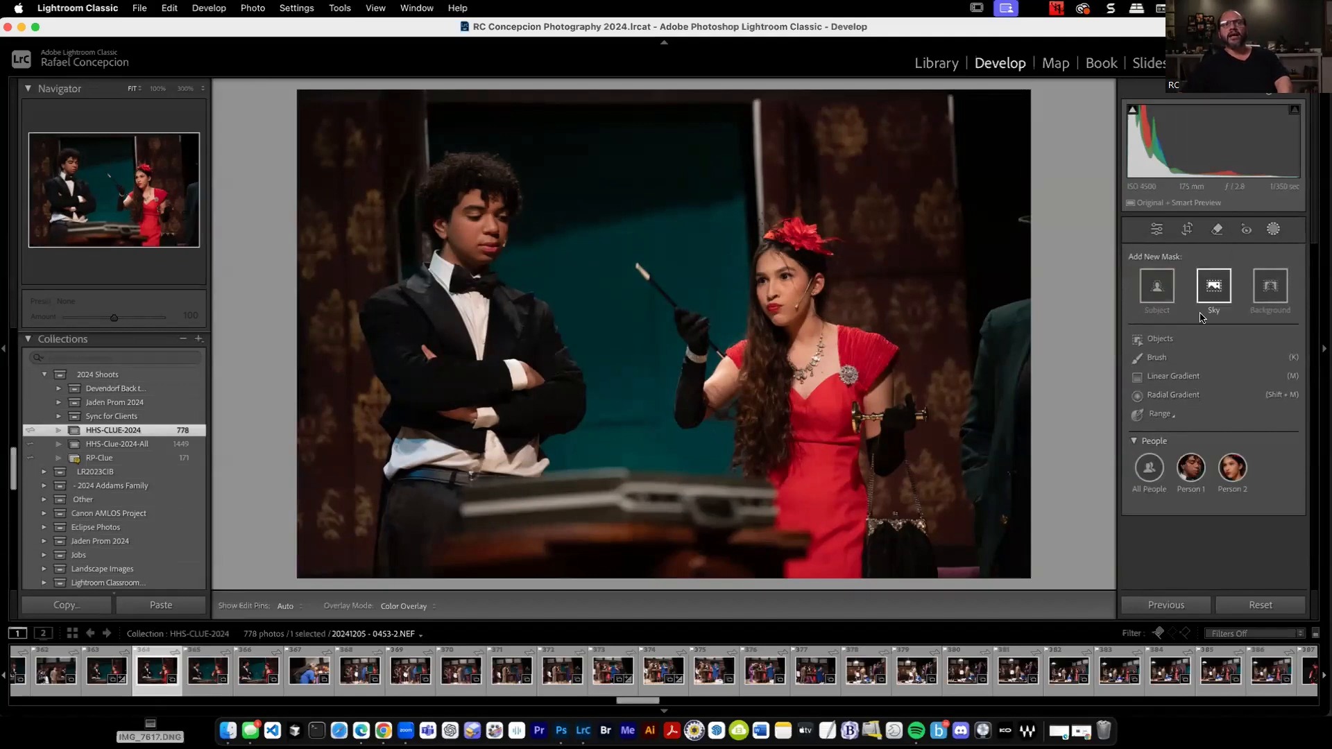
left_click(1180, 613)
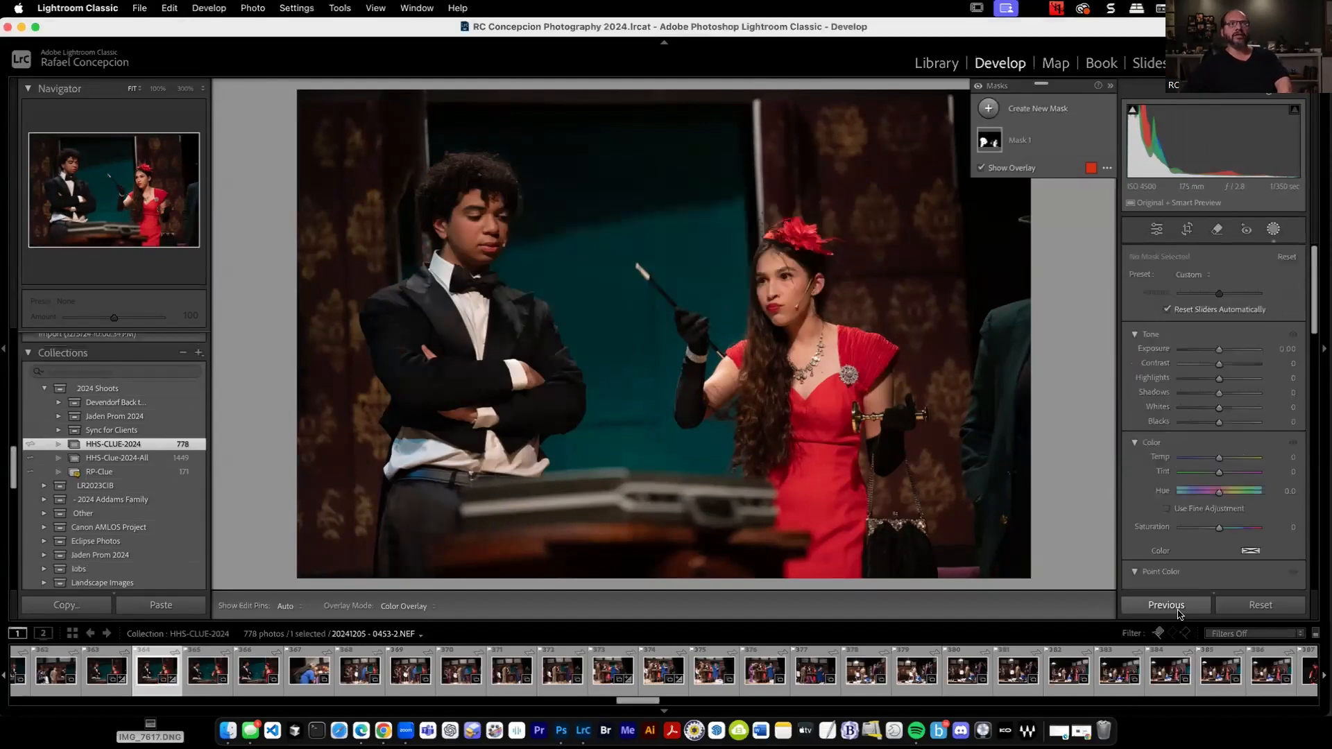
Synchronize the settings of 20241205 - 0453-2.NEF to the next two photos with Masking and Mask 1 included.
mouse_move(981, 144)
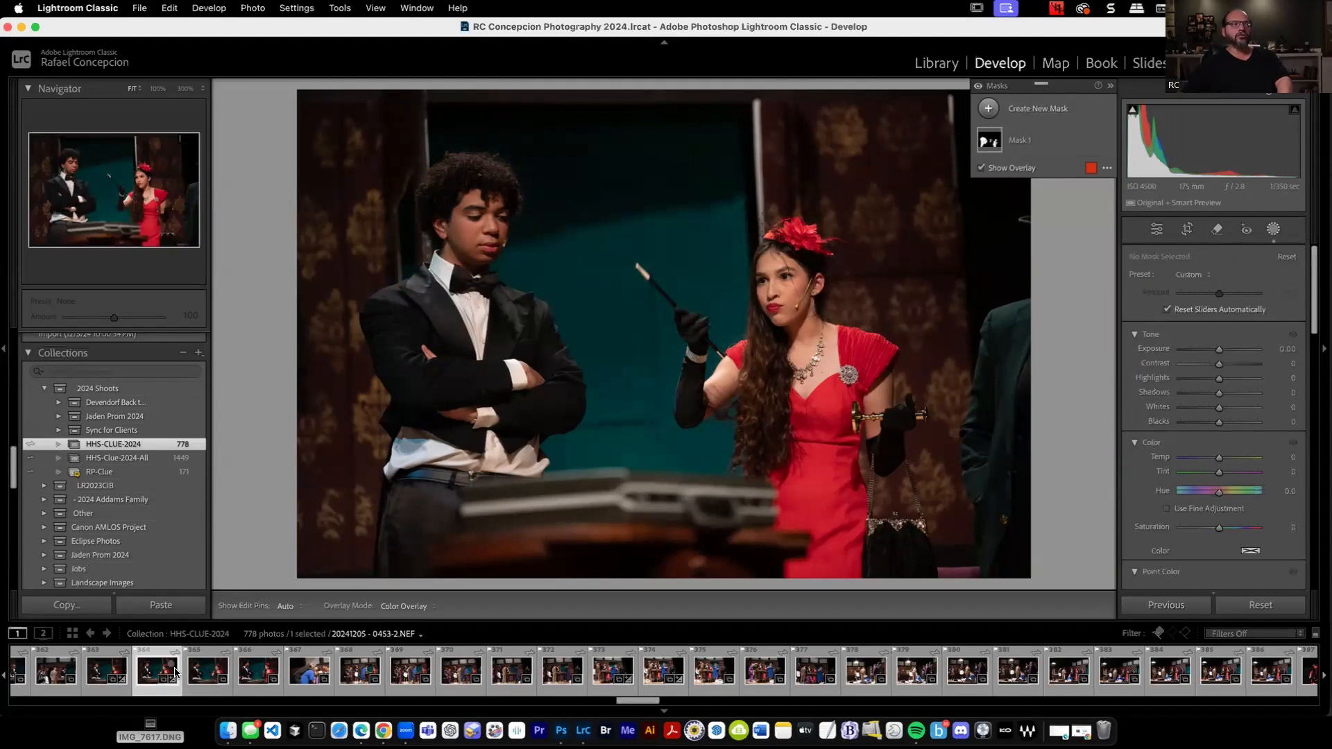
left_click(206, 673, "shift")
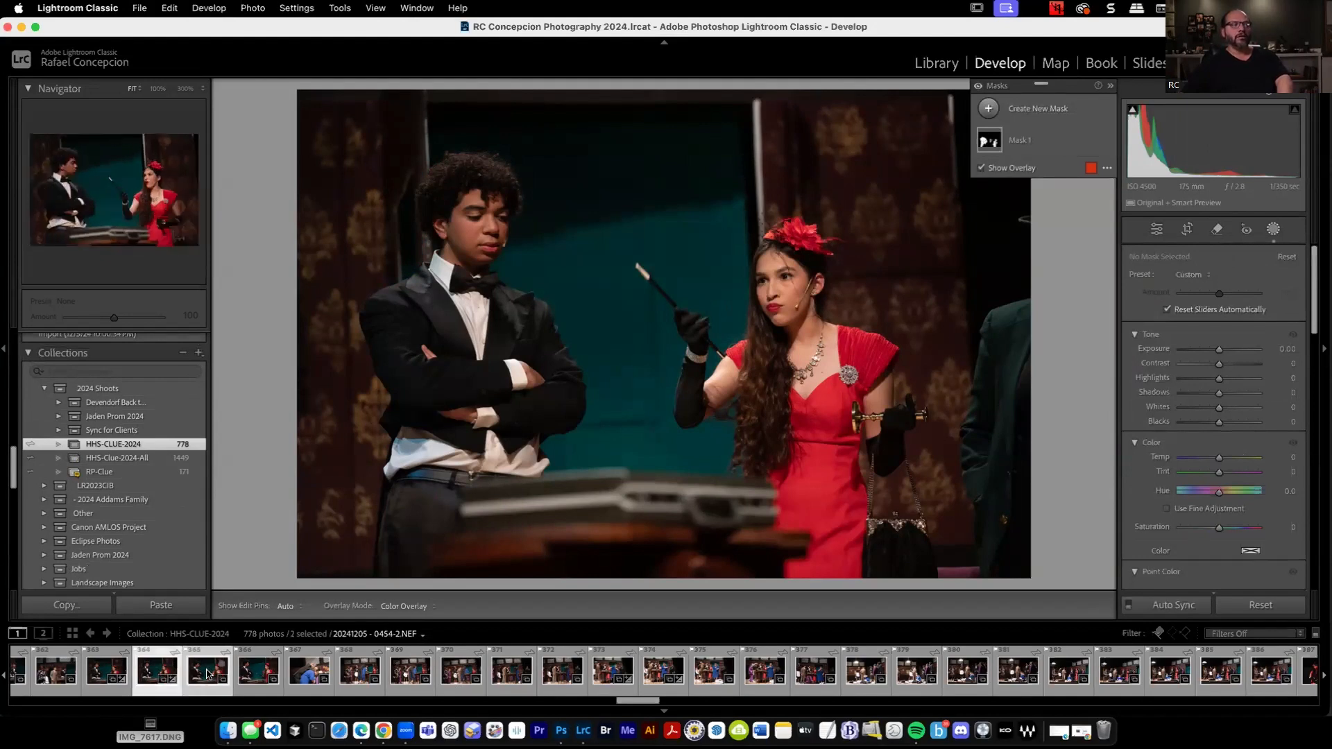
left_click(267, 676, "shift")
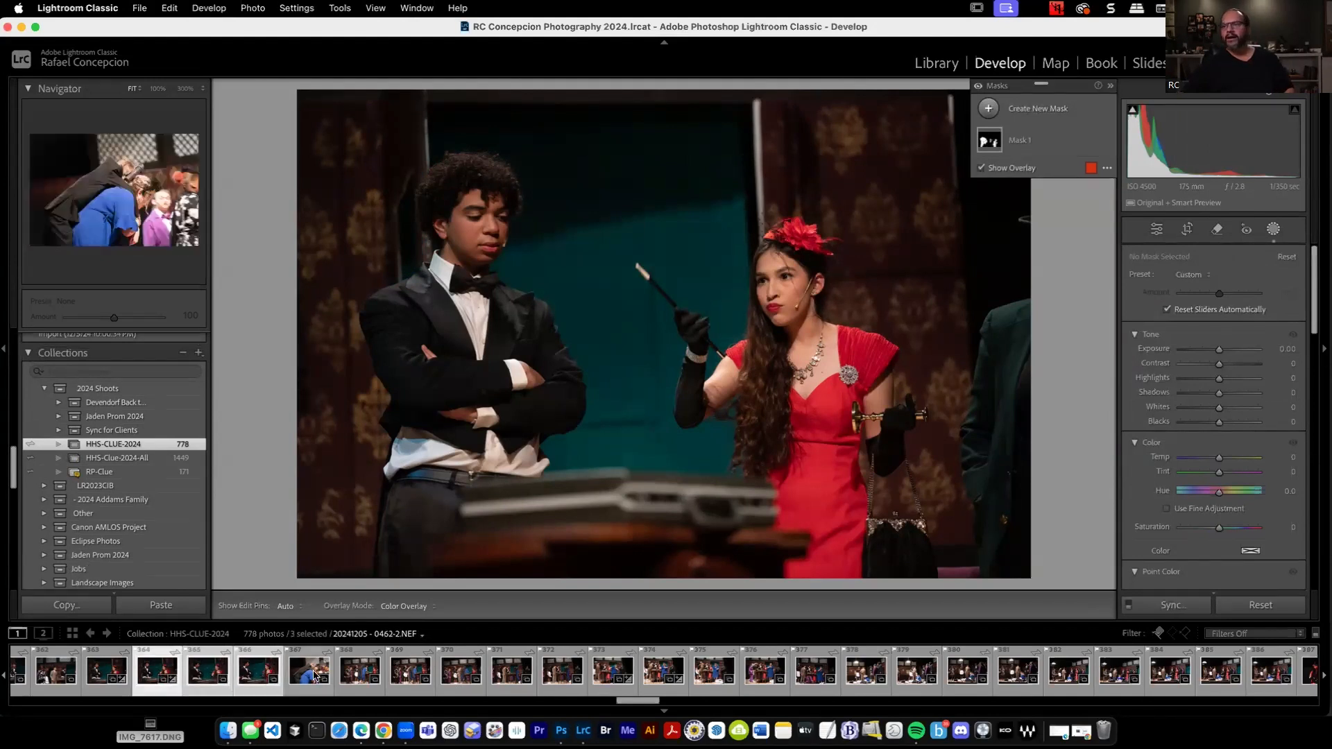
left_click(1177, 607)
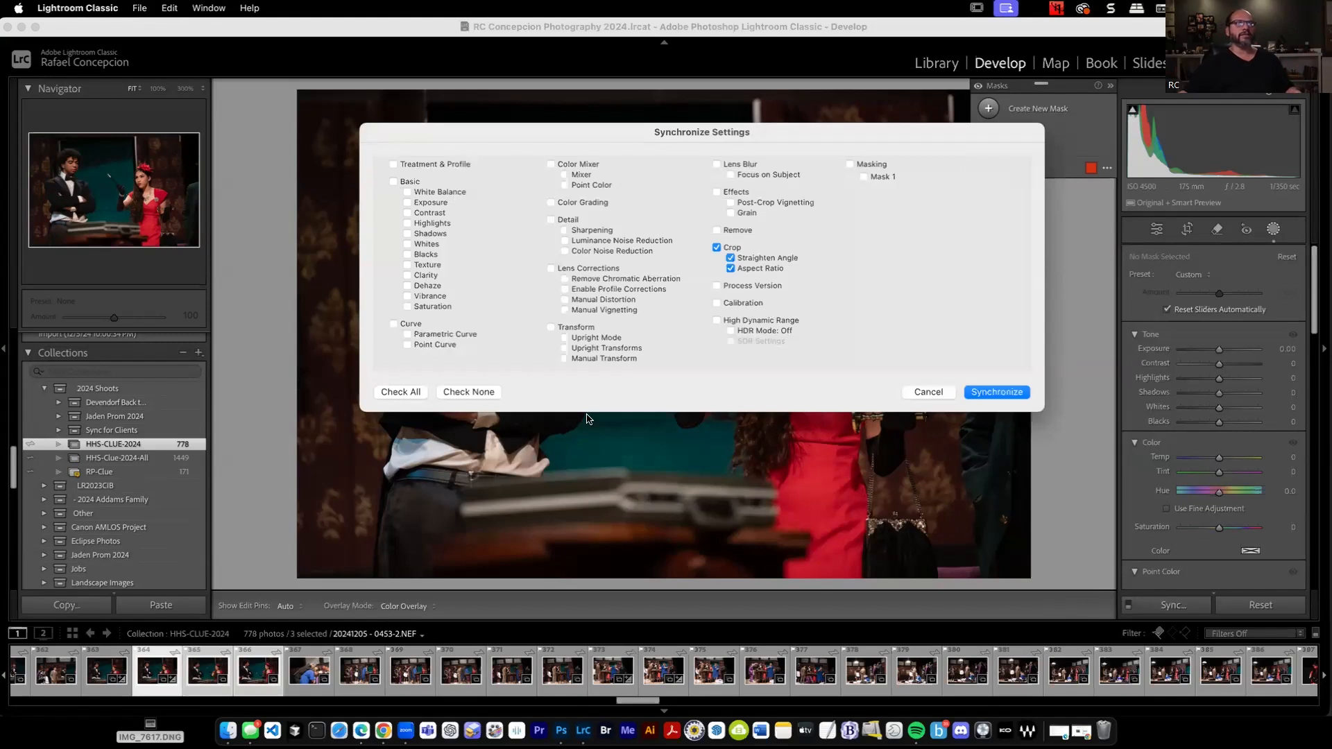
left_click(851, 166)
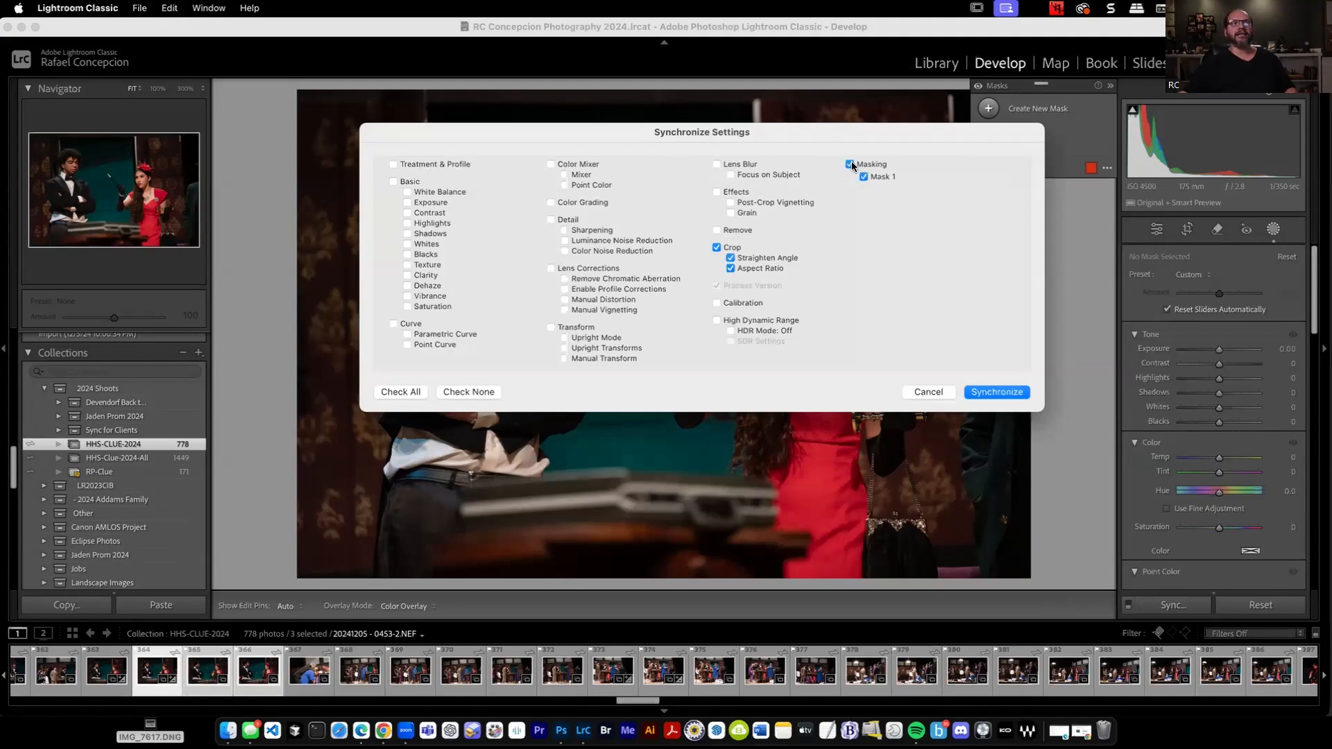
left_click(1012, 394)
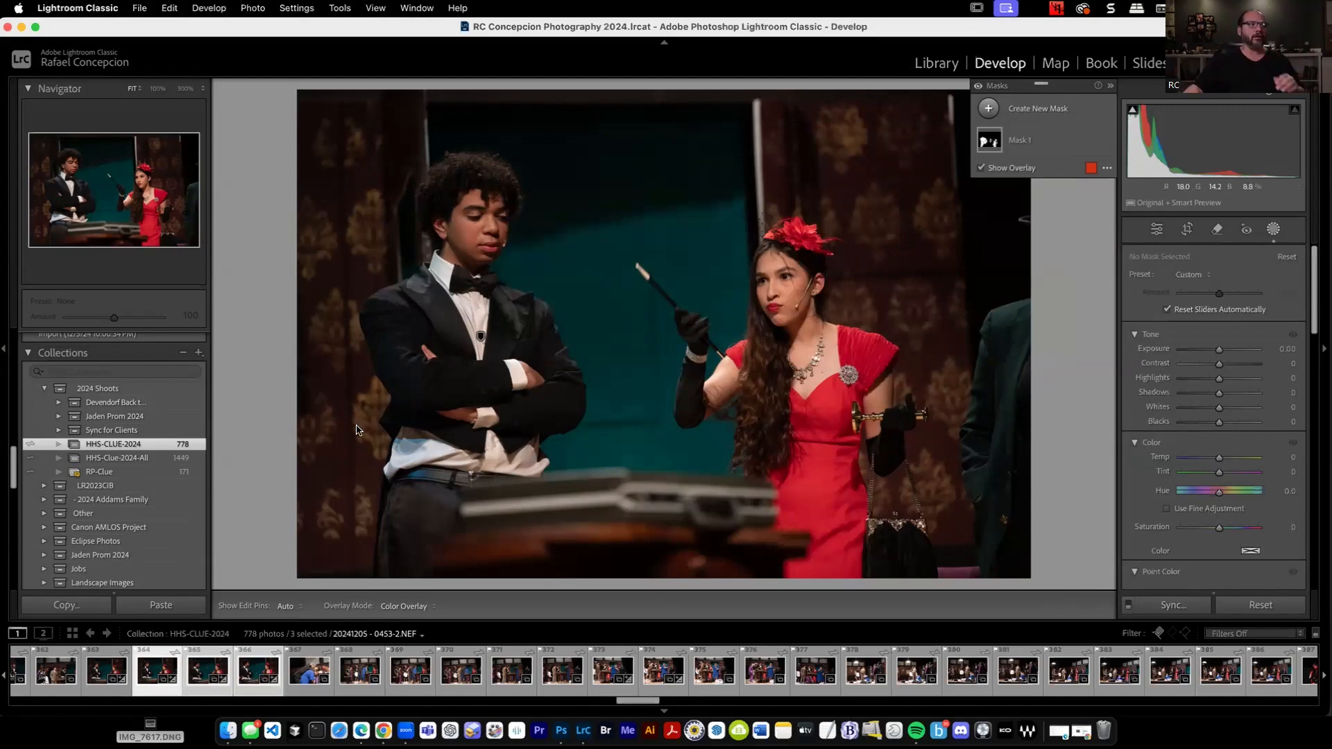
left_click(244, 668)
key("Left")
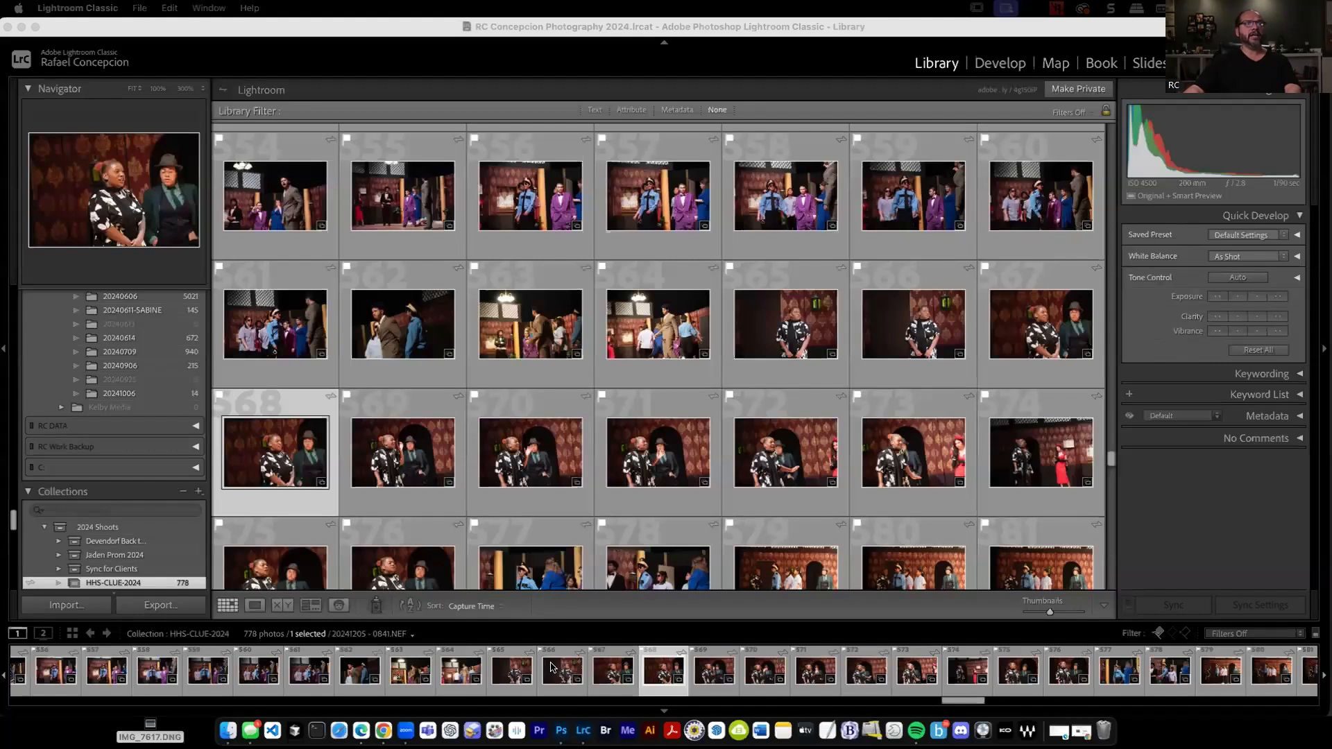
Open 20241205 - 0845.NEF for developing and create a single mask covering the entire figures of Persons 1 and 2.
left_click(787, 453)
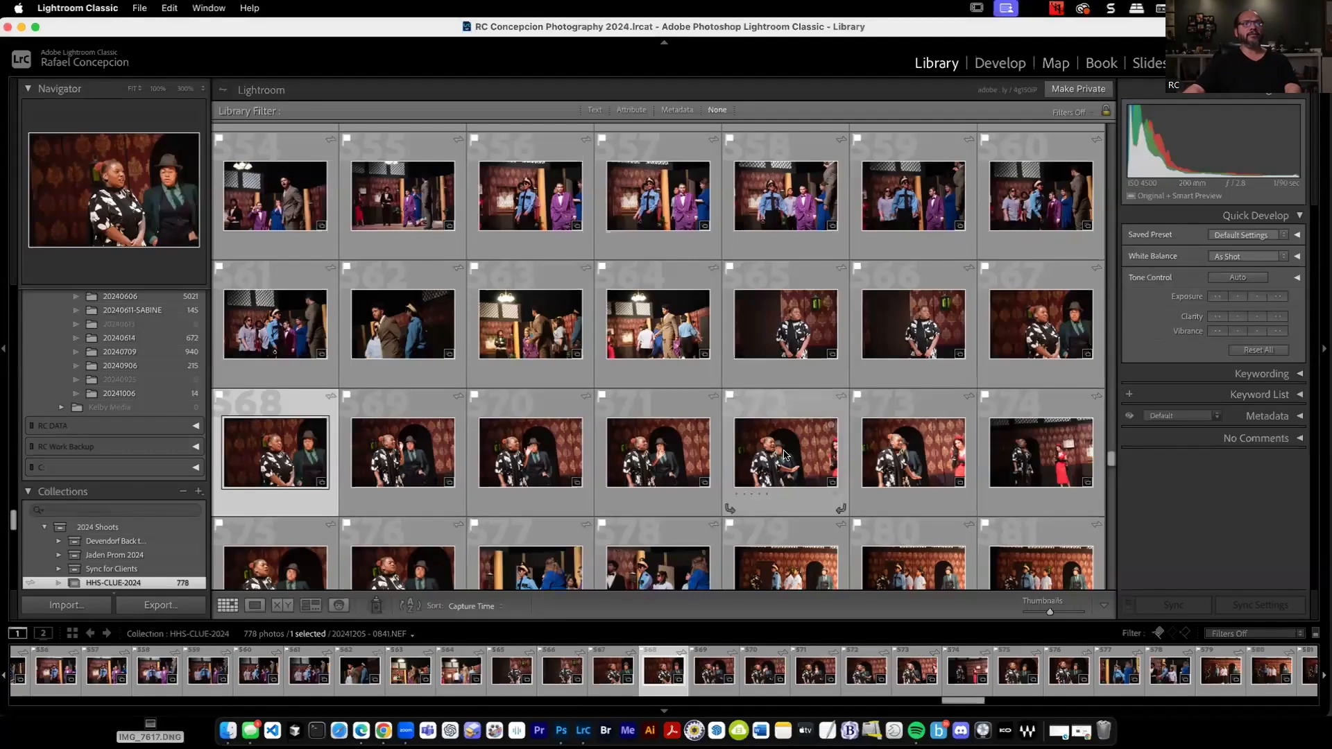
double_click(786, 454)
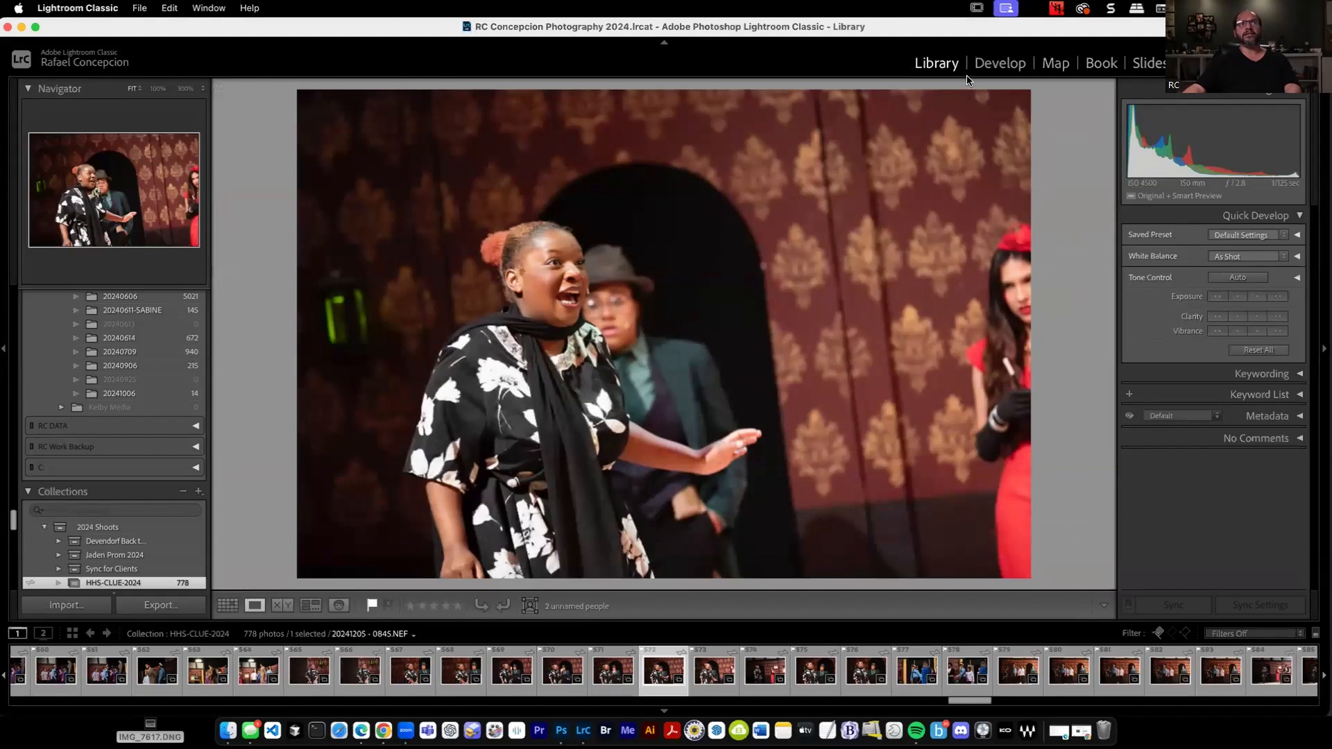
left_click(1000, 64)
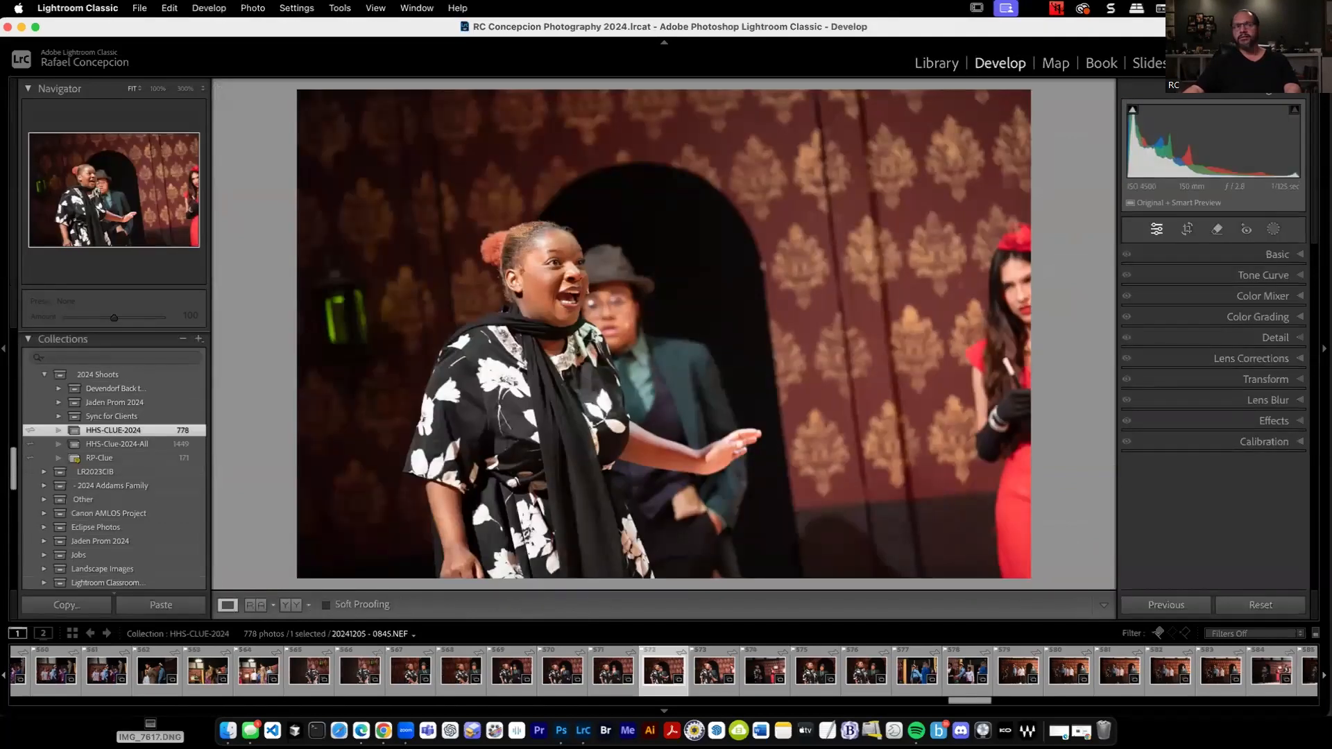
left_click(1274, 230)
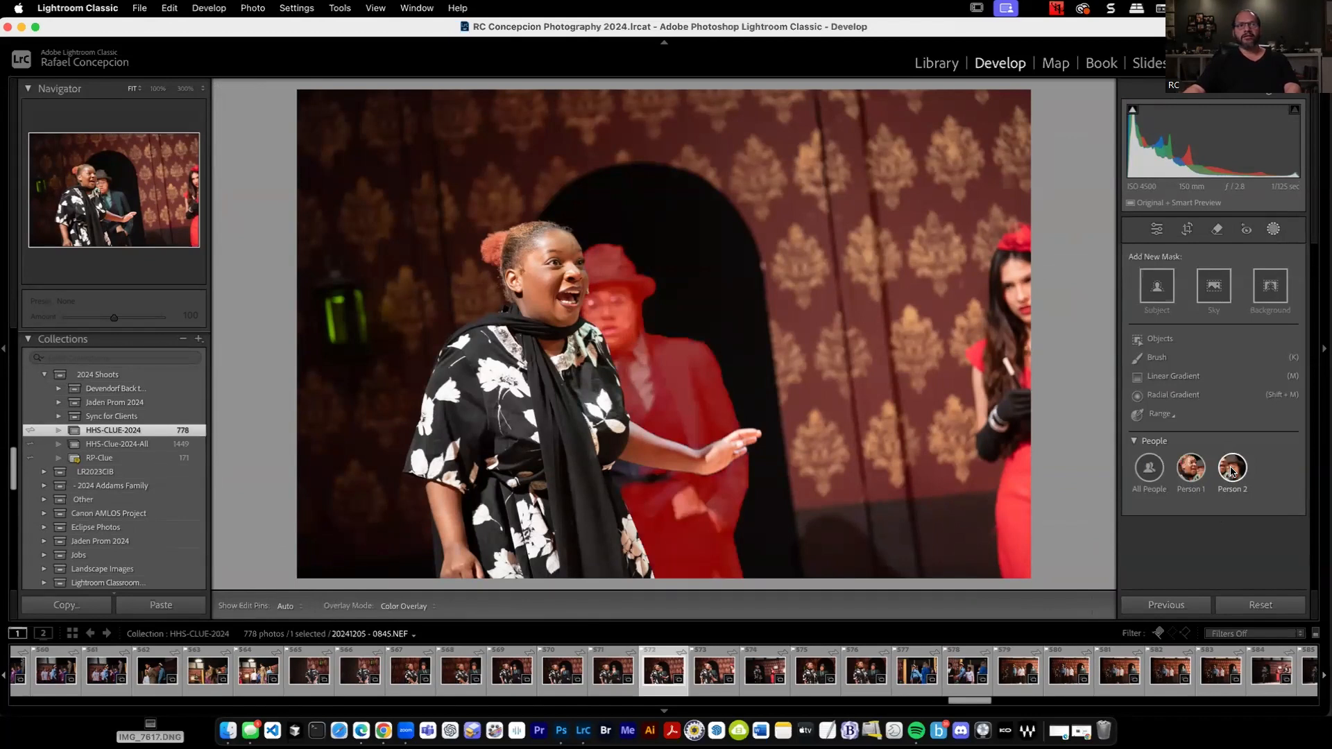
left_click(1232, 470)
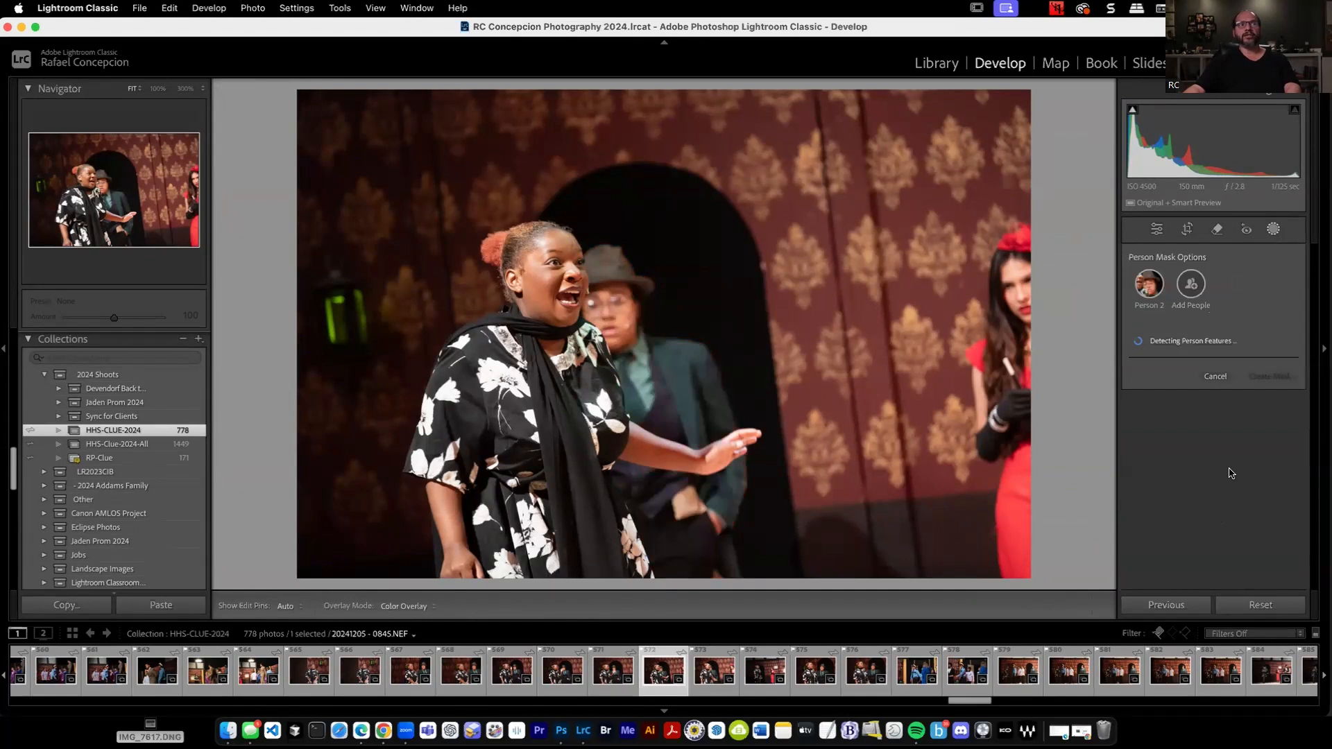
left_click(1190, 283)
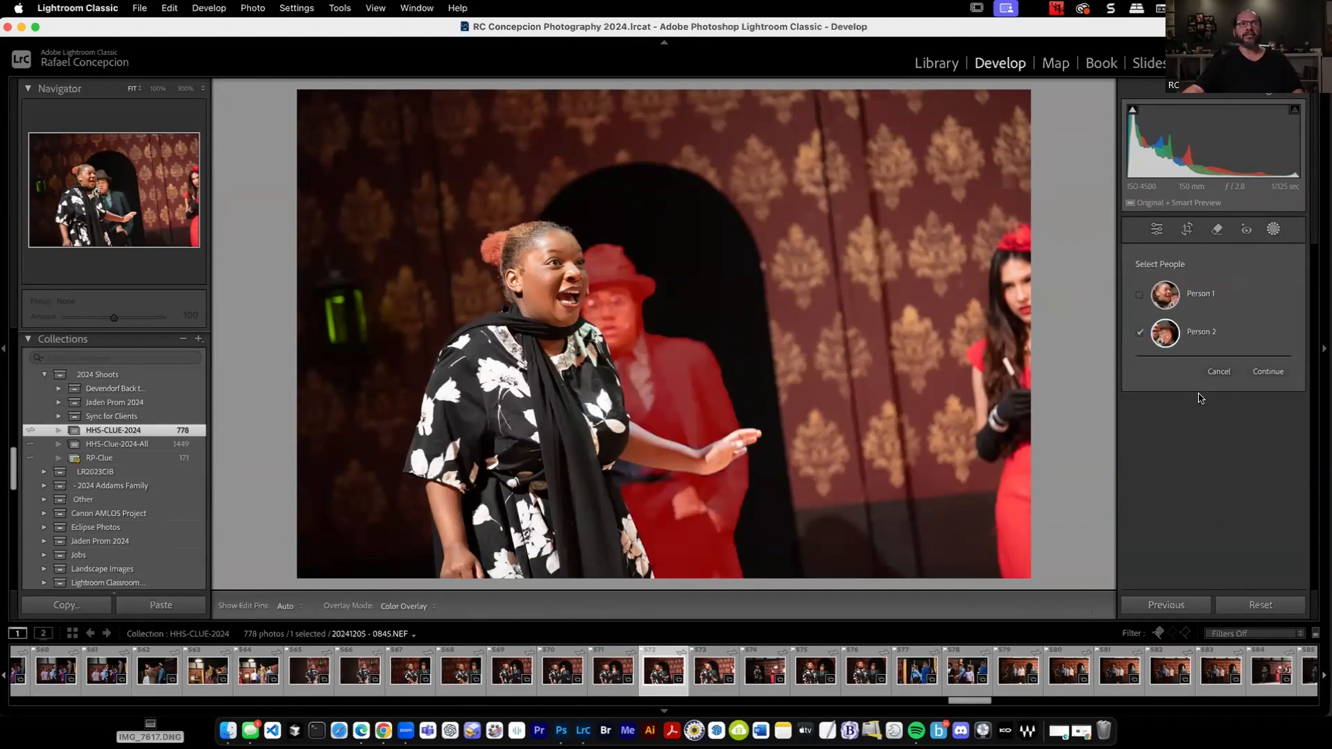
left_click(1140, 294)
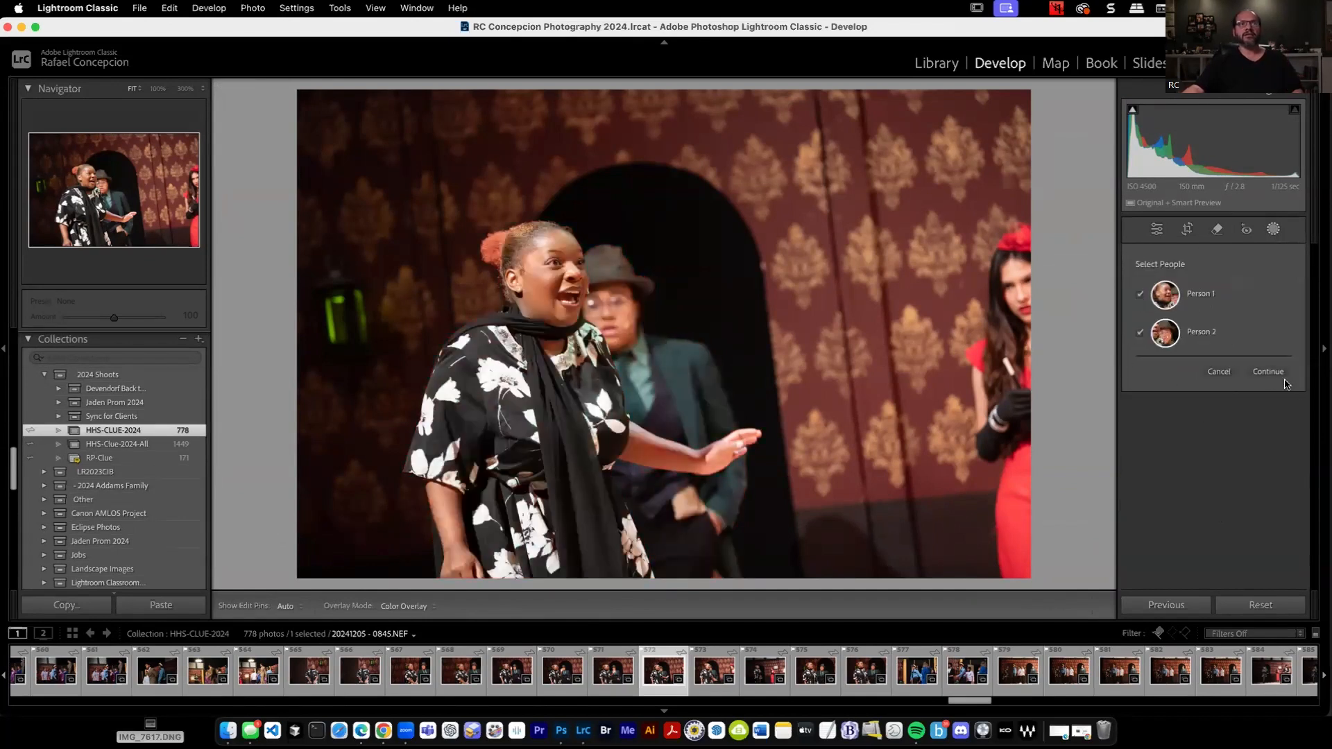
left_click(1268, 372)
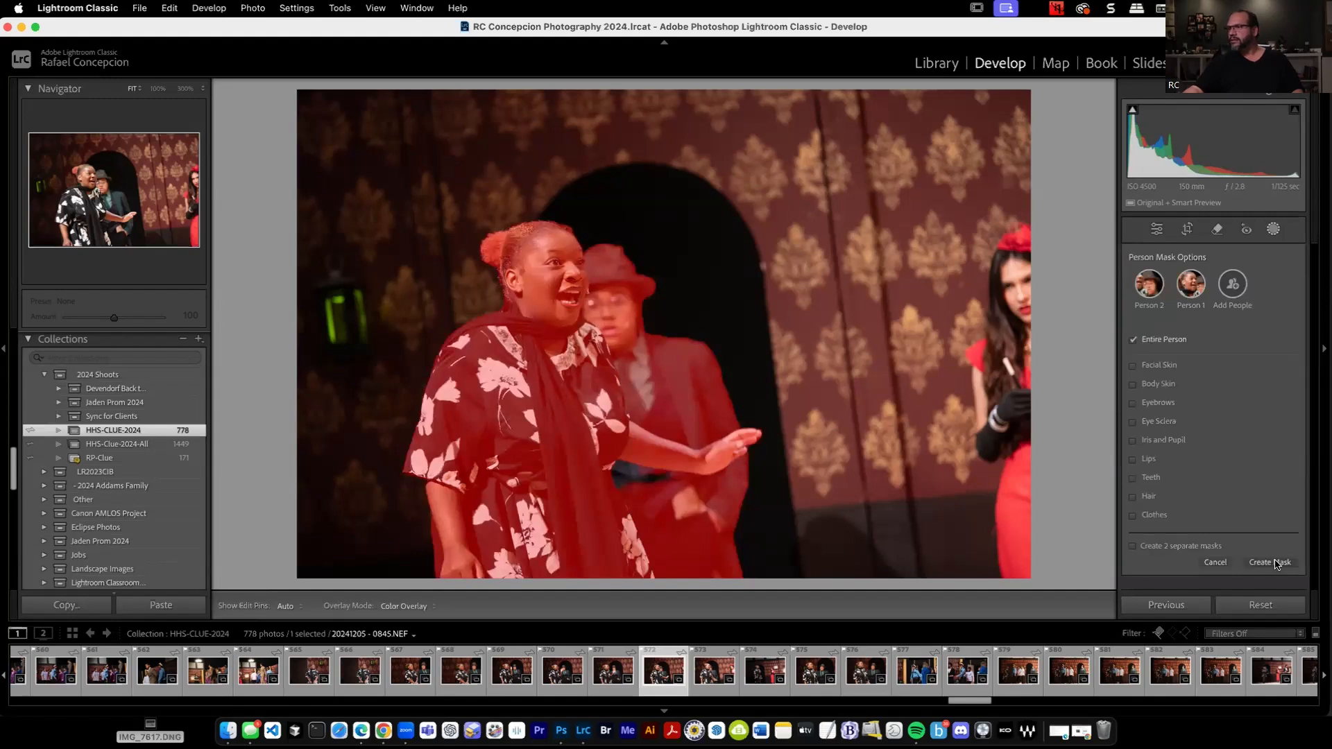
left_click(1276, 564)
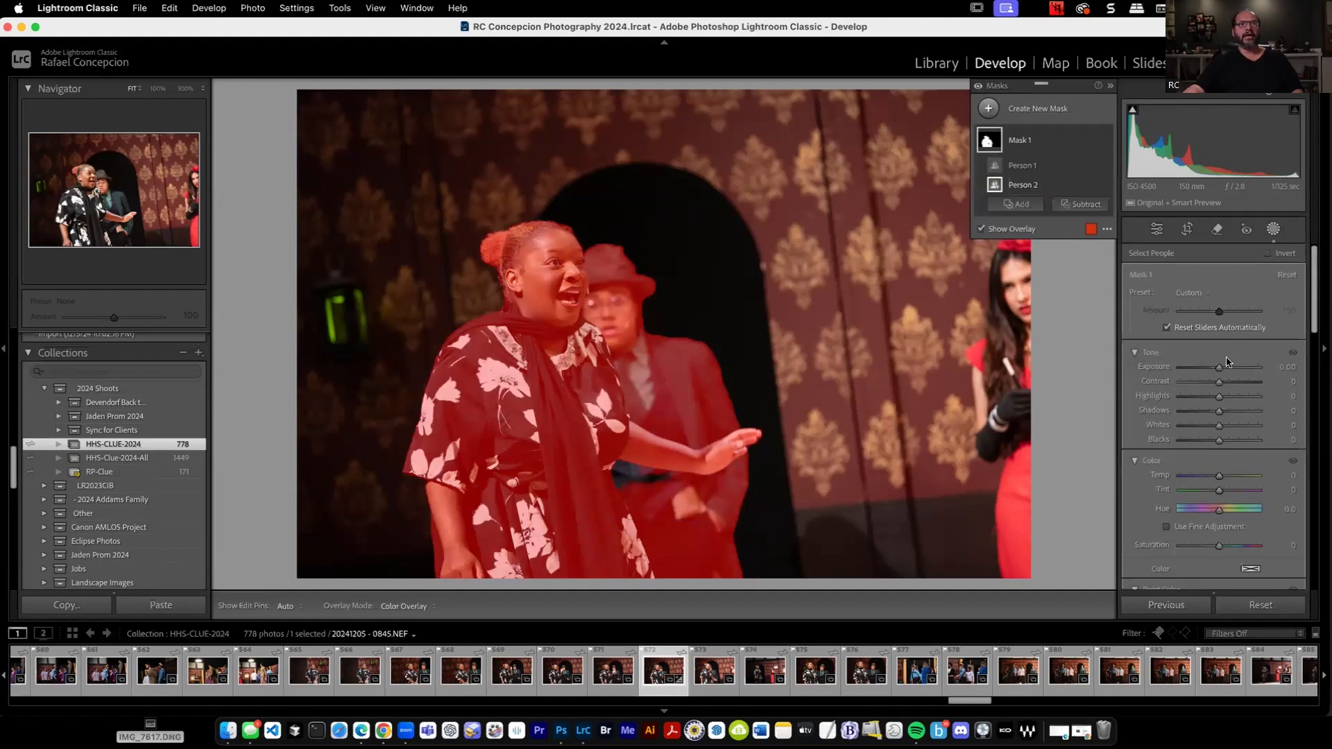
Set the people mask's Exposure to 3.72 and synchronize the settings, Masking included, across the photos from 20241205 - 0840.NEF to 20241205 - 0845.NEF.
left_click(1261, 368)
left_click(1254, 368)
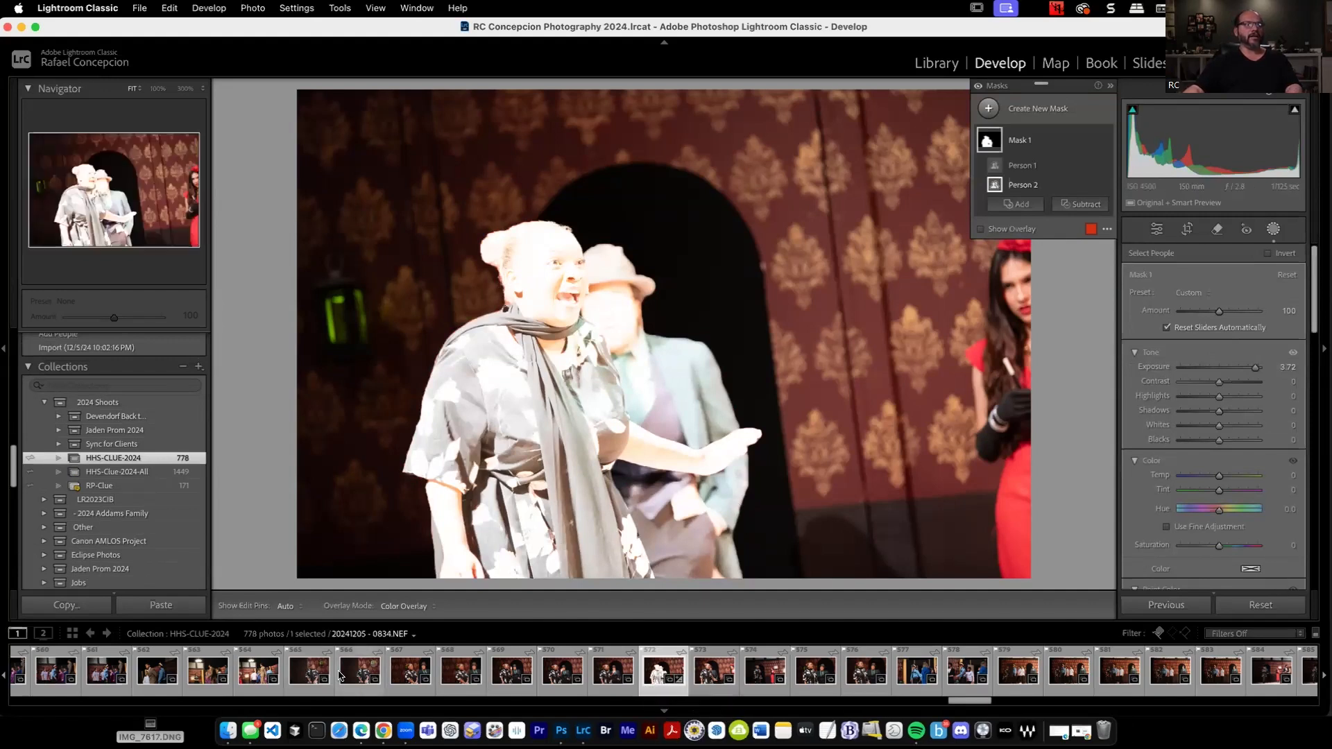
left_click(410, 677, "shift")
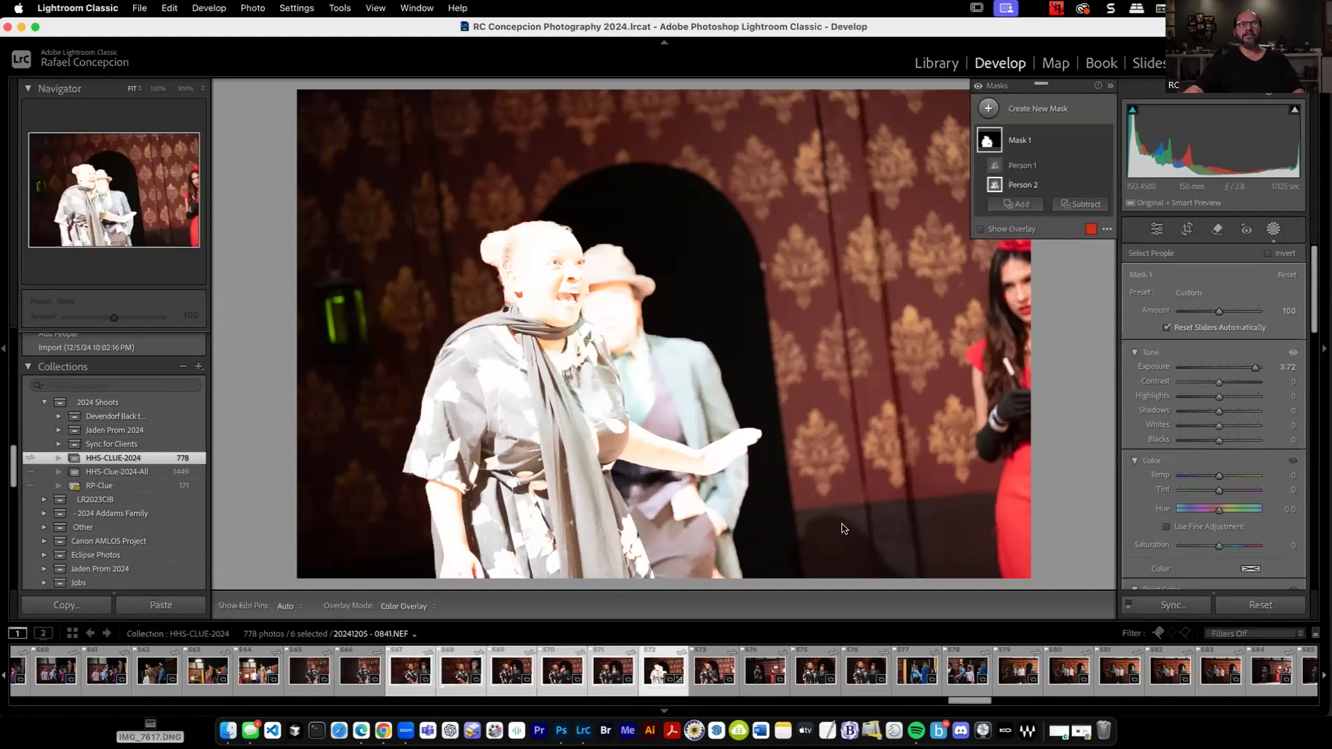
left_click(1171, 606)
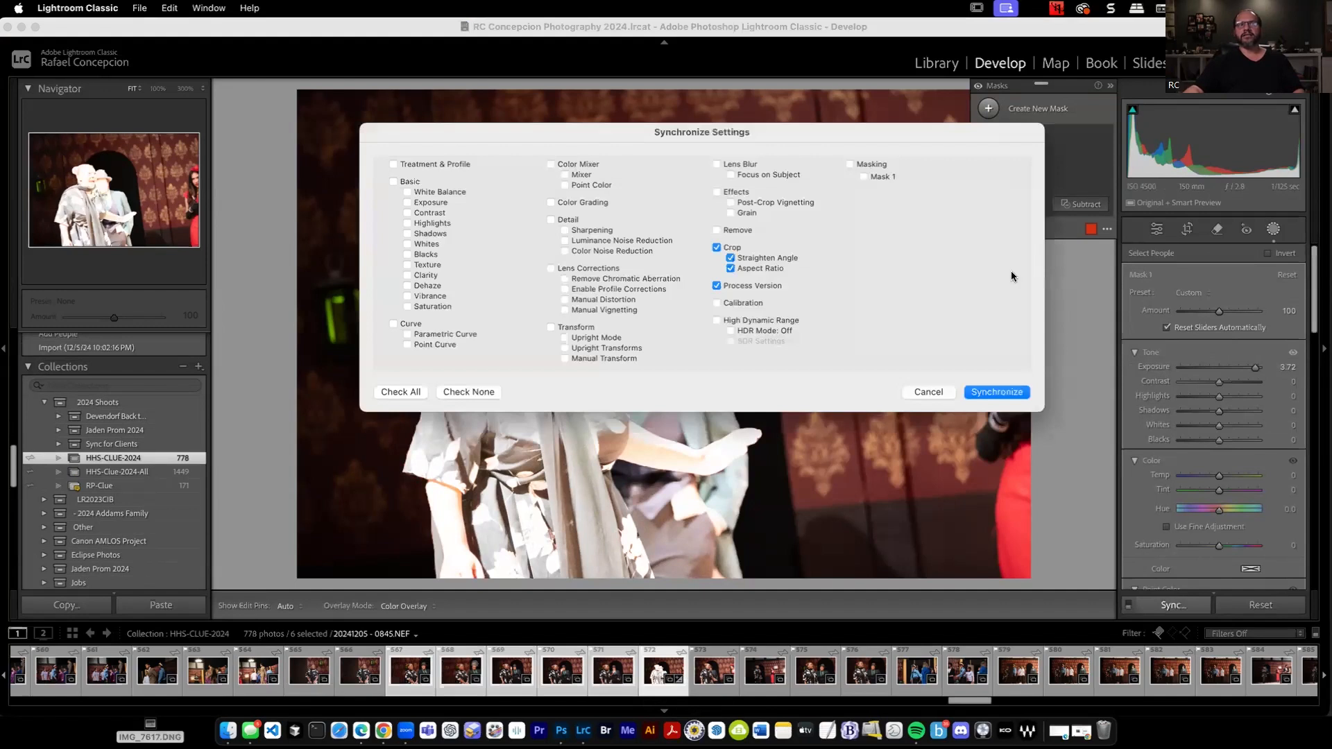
left_click(860, 167)
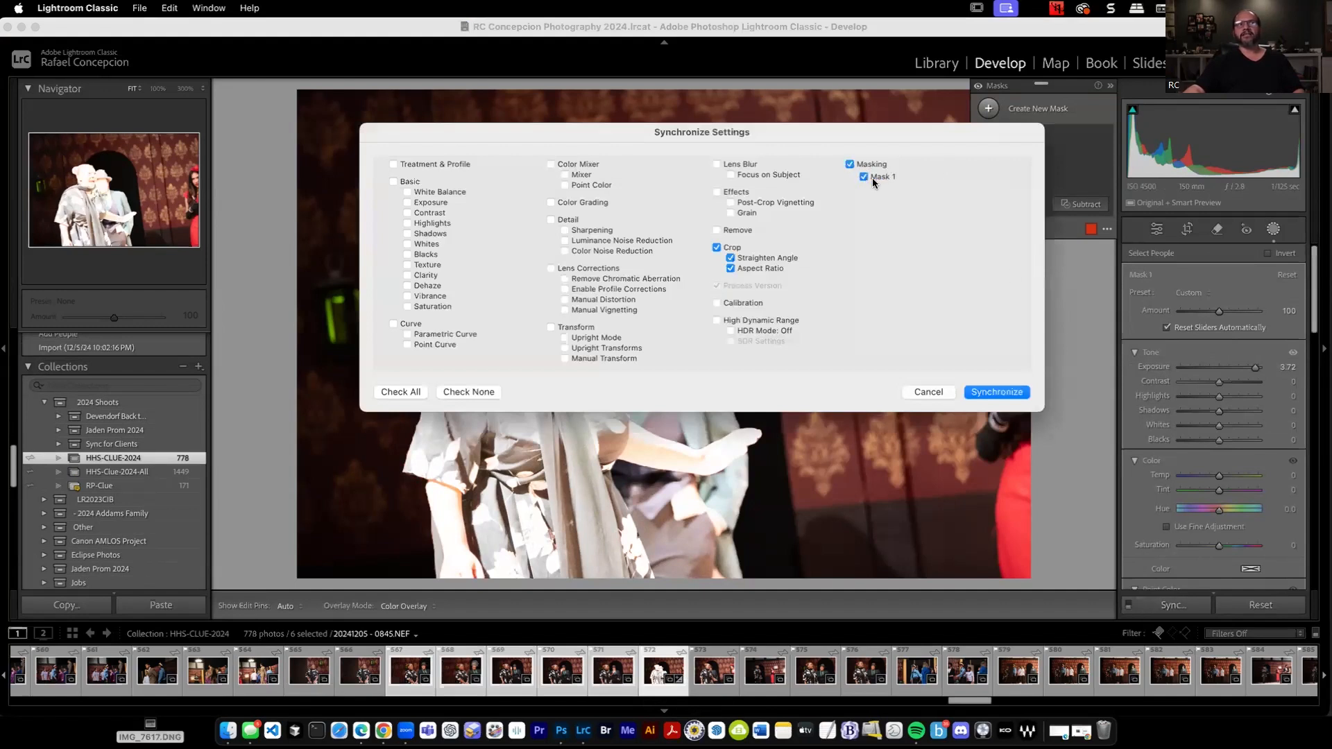
left_click(1017, 392)
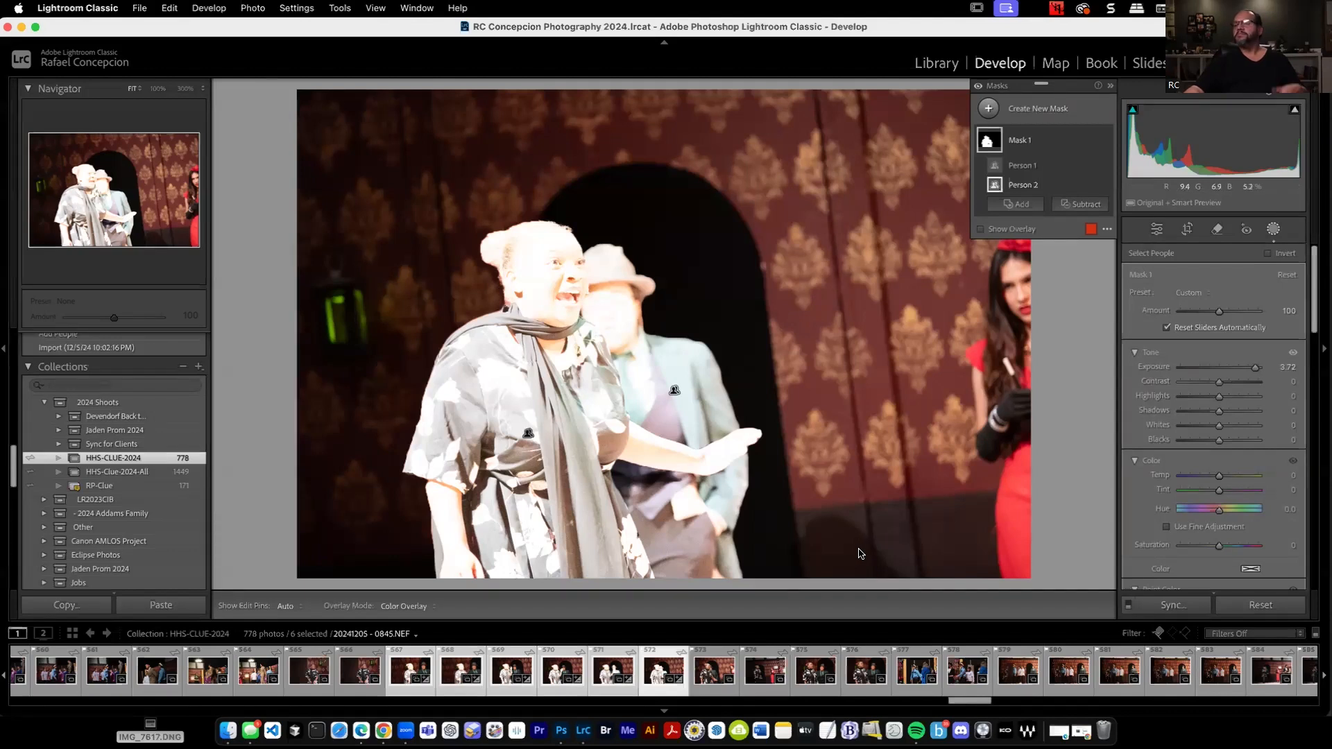
Open Venice-Dec-2017-D3-CI-575.JPG from the Test collection, mask its sky and set the mask's Exposure to -1.51.
key("g")
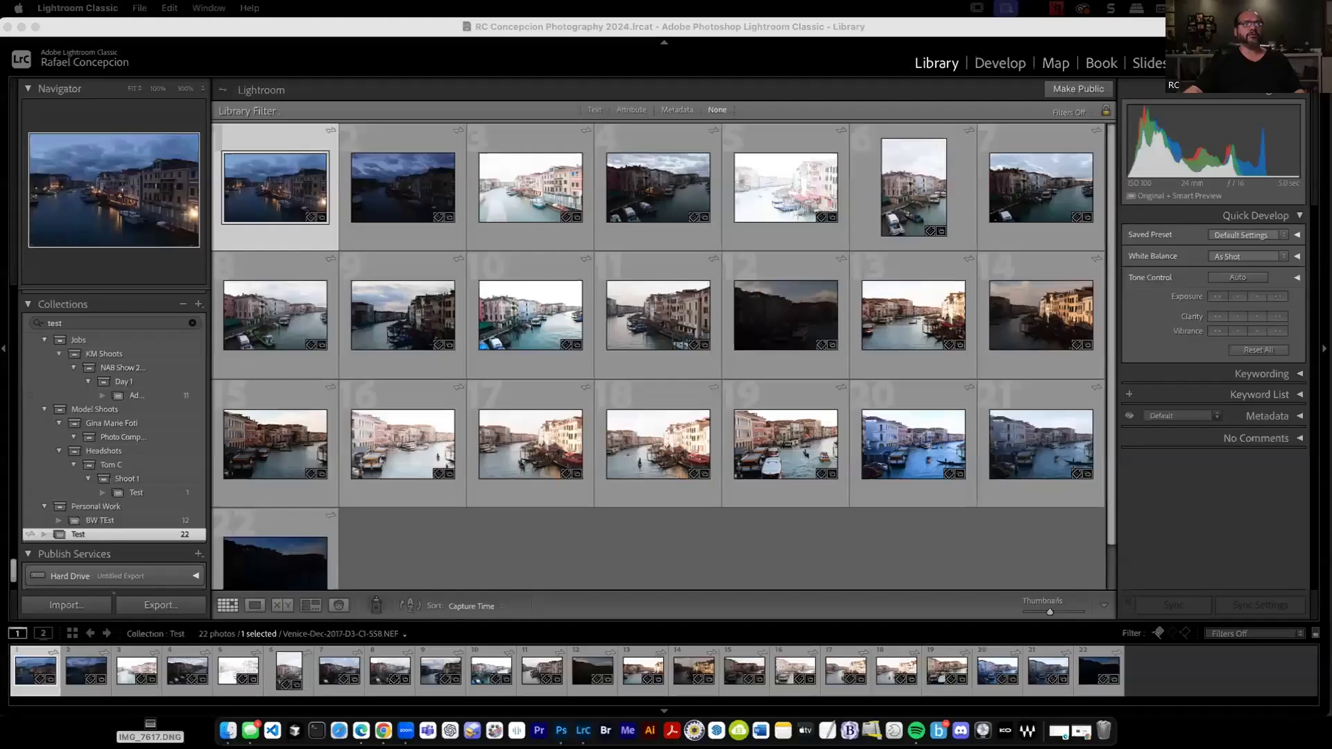
double_click(520, 311)
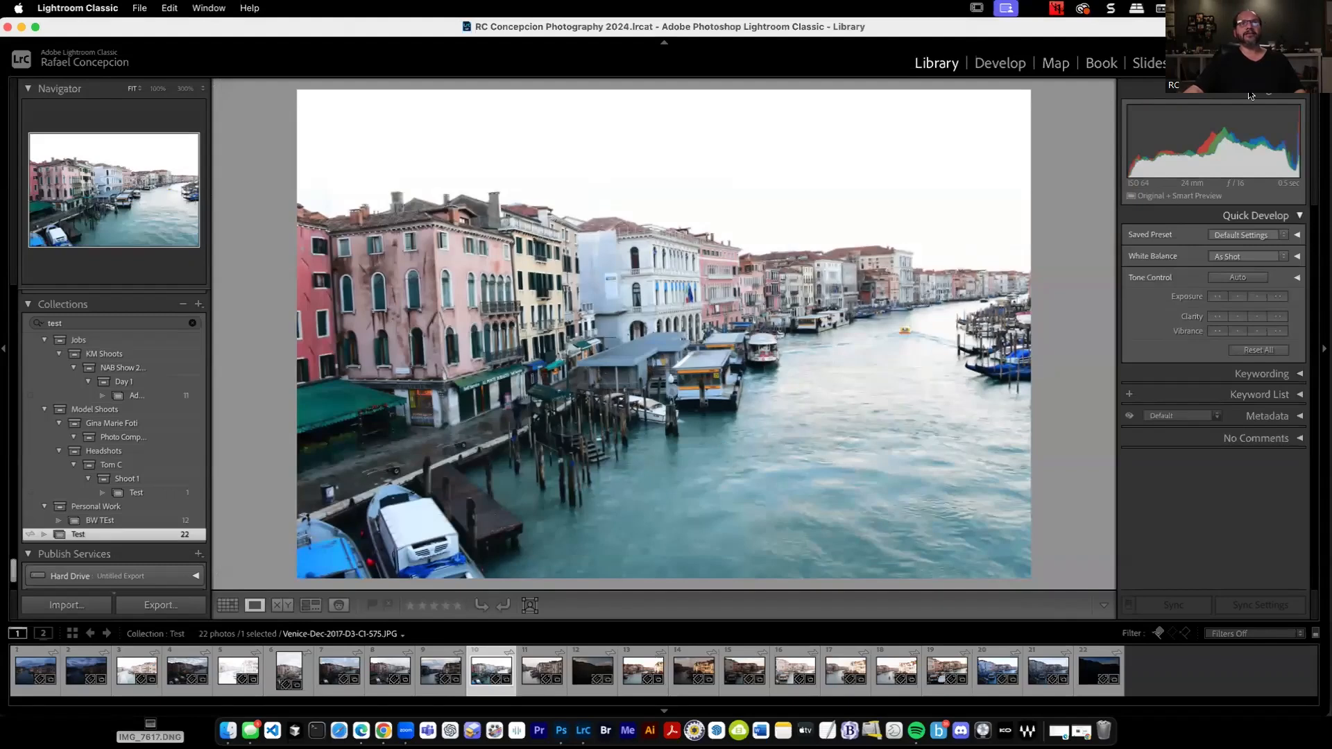
left_click(1003, 64)
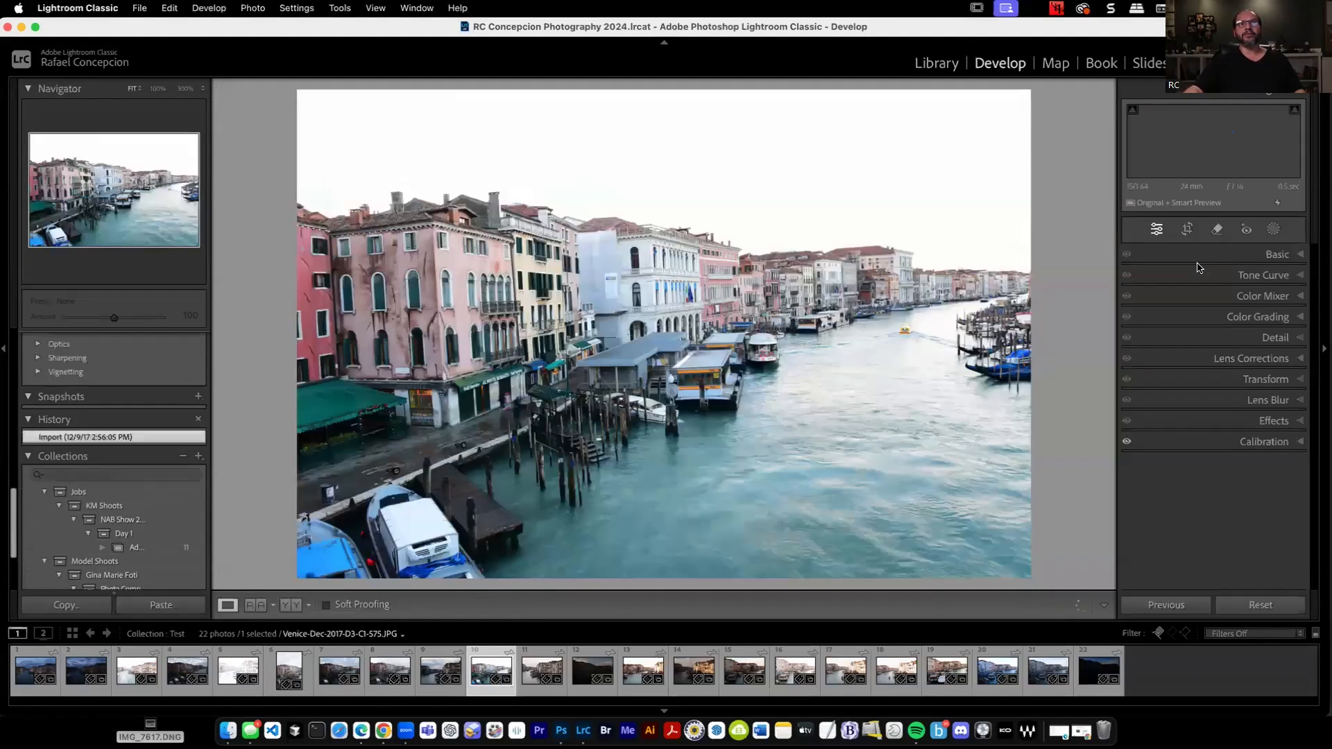
left_click(1273, 230)
left_click(1217, 295)
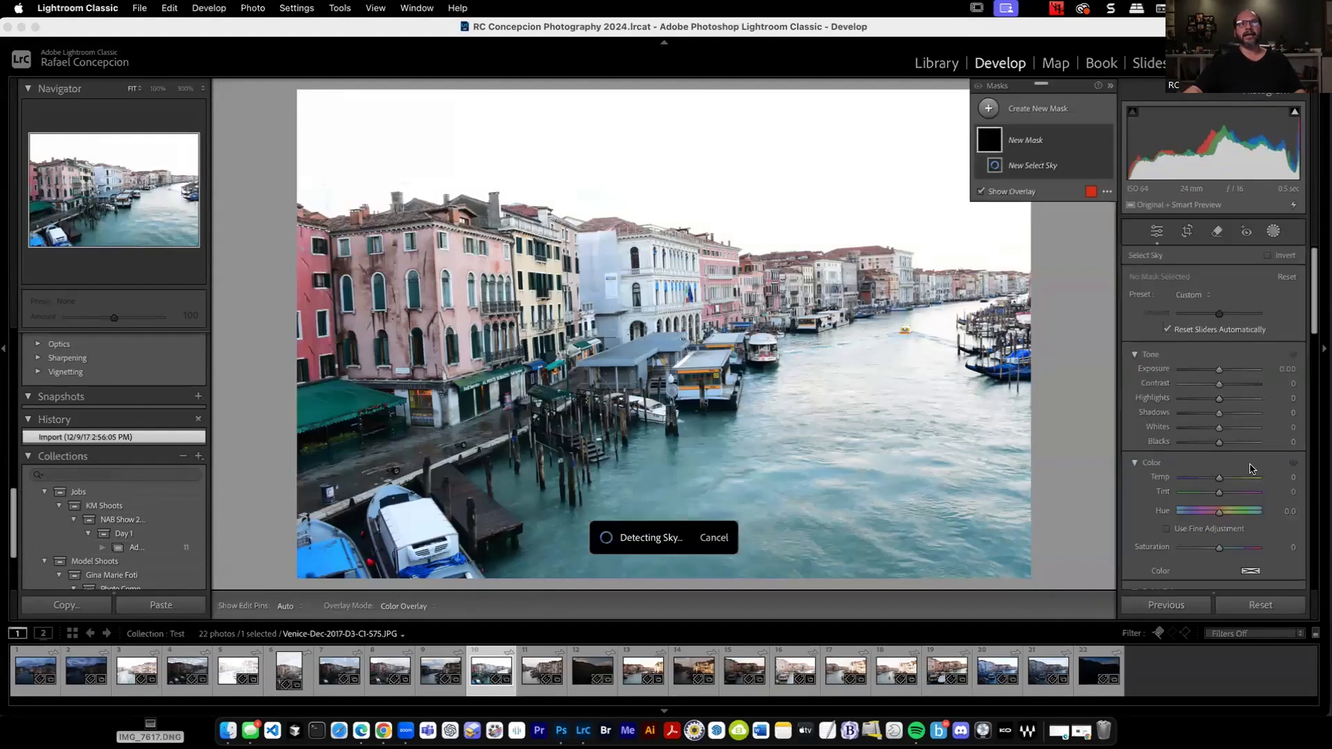
left_click_drag(1215, 372, 1205, 369)
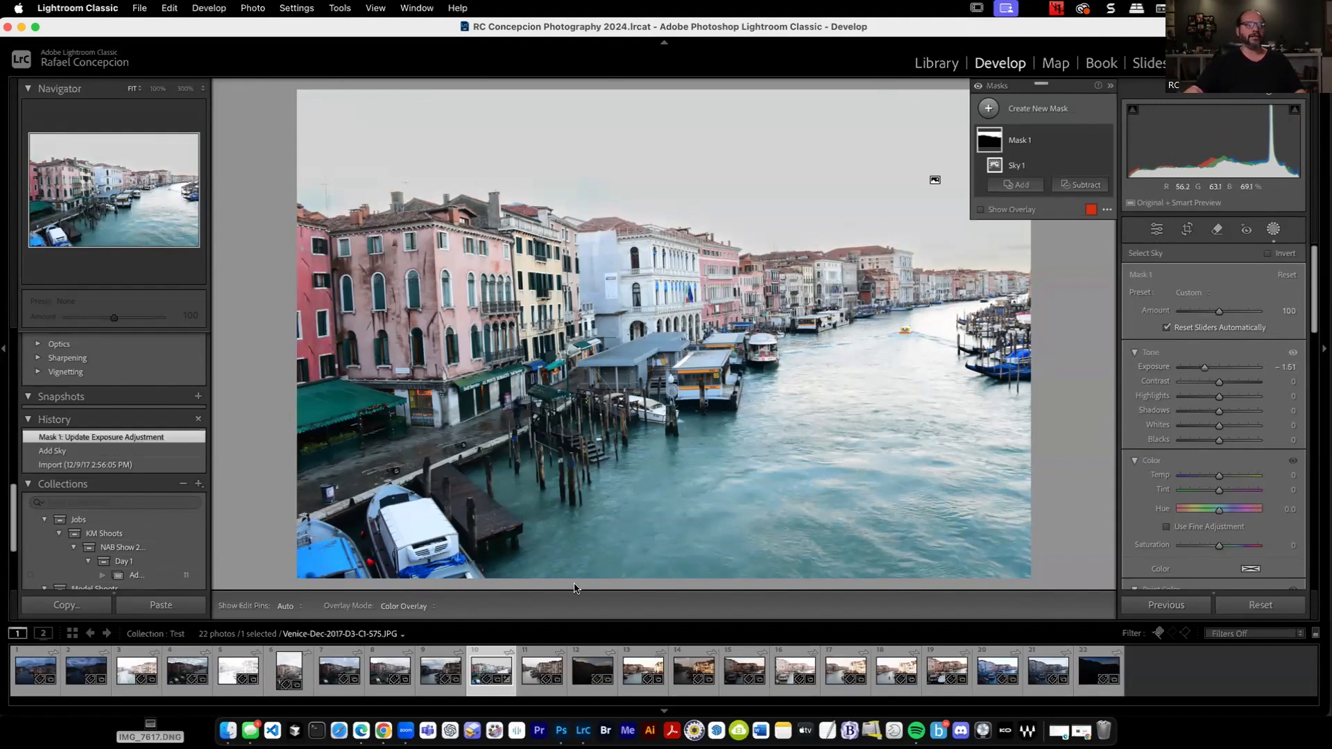
Mask the sky of Venice-Dec-2017-D3-CI-567.JPG and set Exposure to -0.91, Contrast to -5, Highlights to -37 and Whites to 49.
left_click(362, 675)
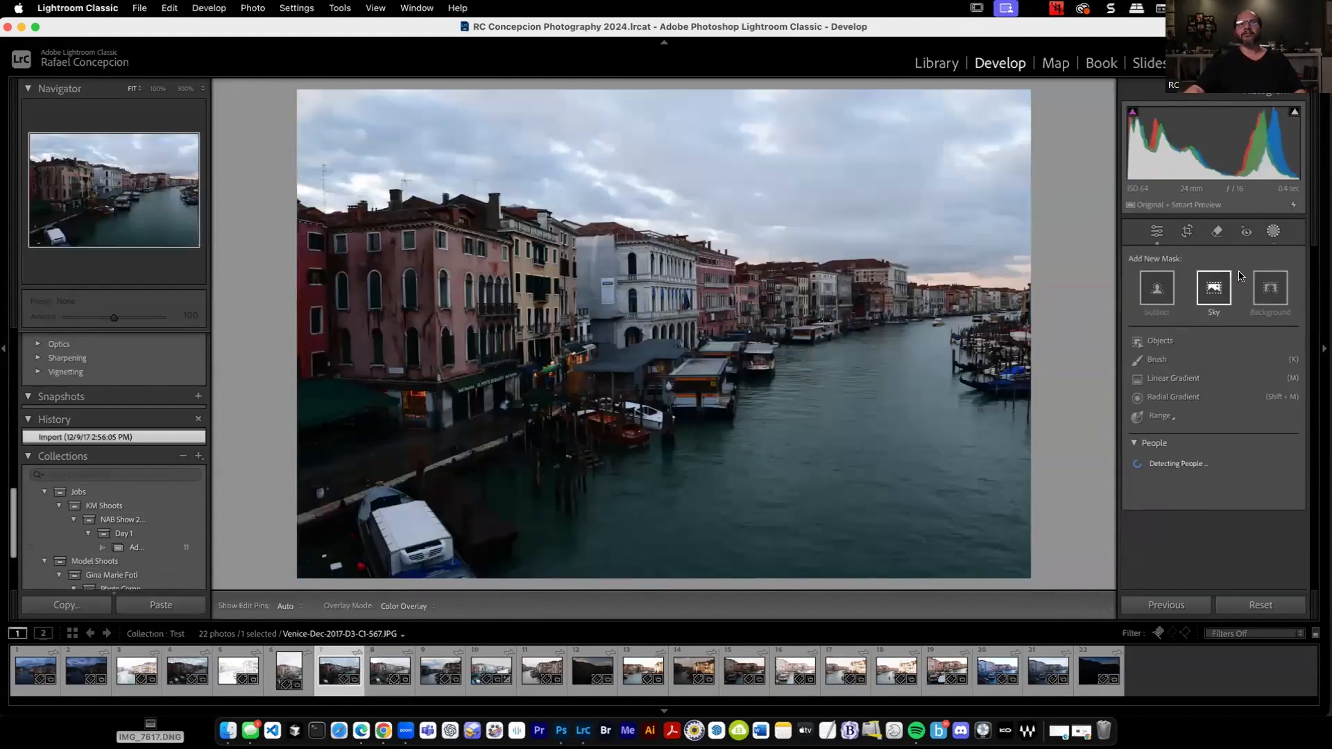
left_click(1213, 288)
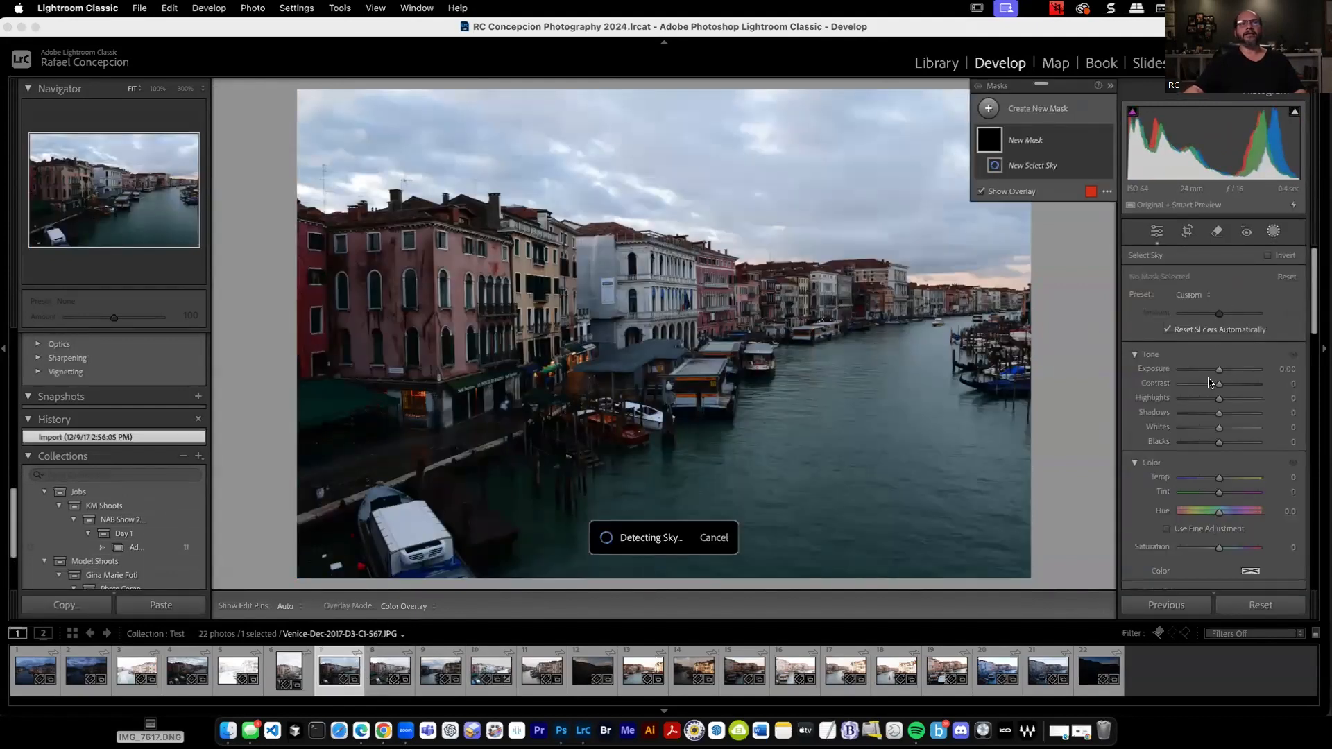
left_click_drag(1219, 384, 1238, 428)
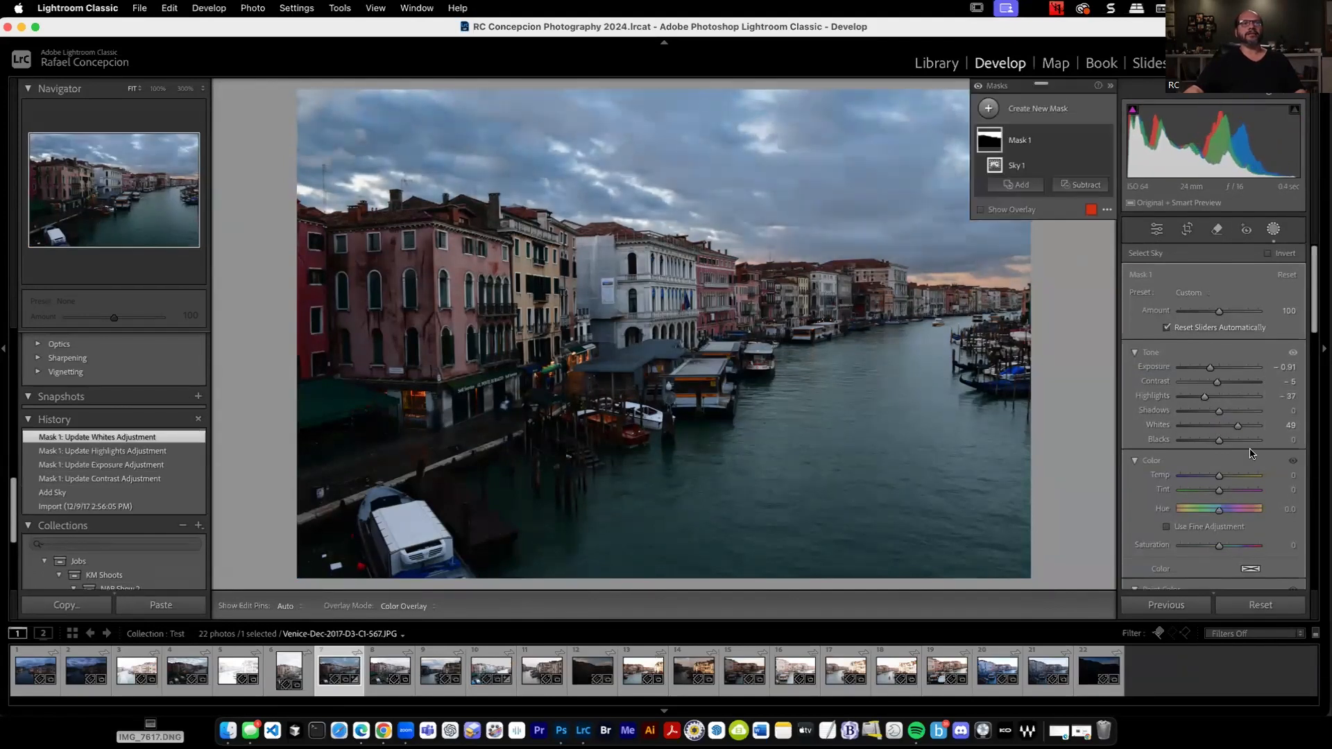
Add a second sky mask, invert it to cover the buildings and water, and set its Shadows to 69.
left_click(1020, 115)
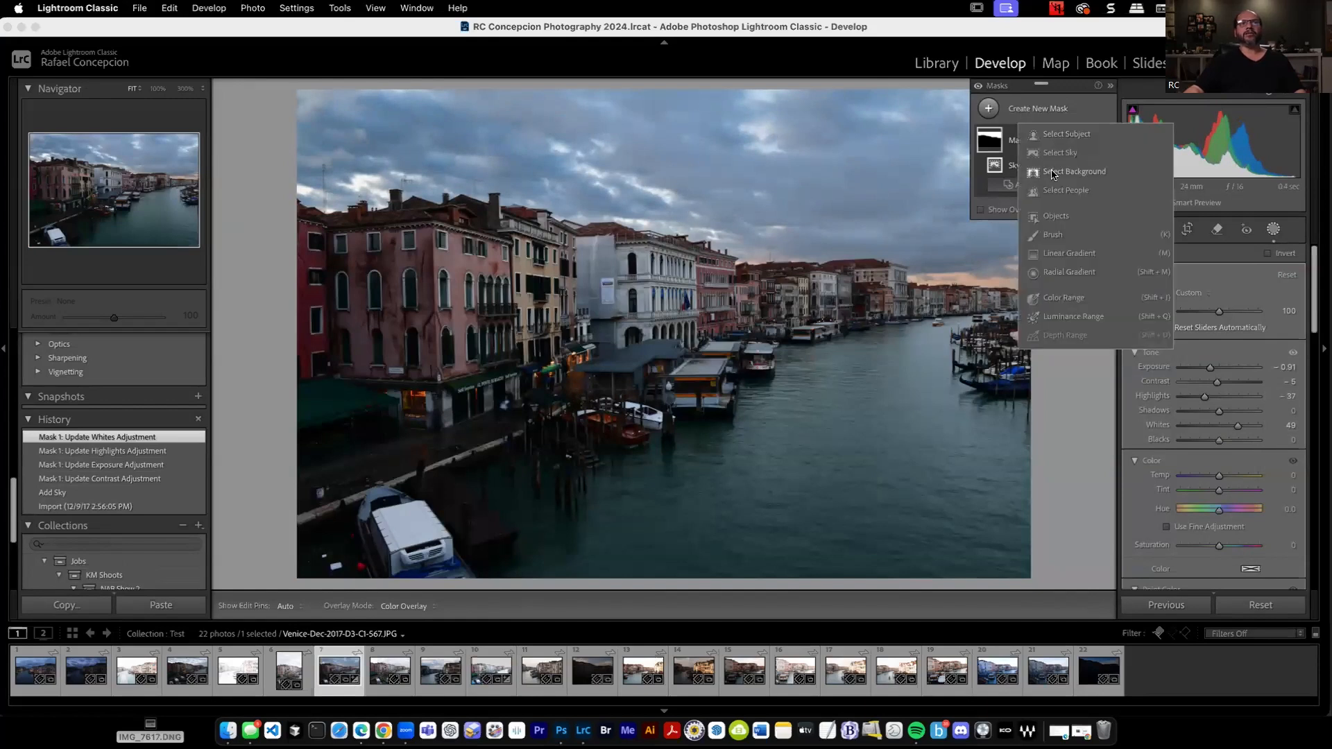
left_click(1070, 154)
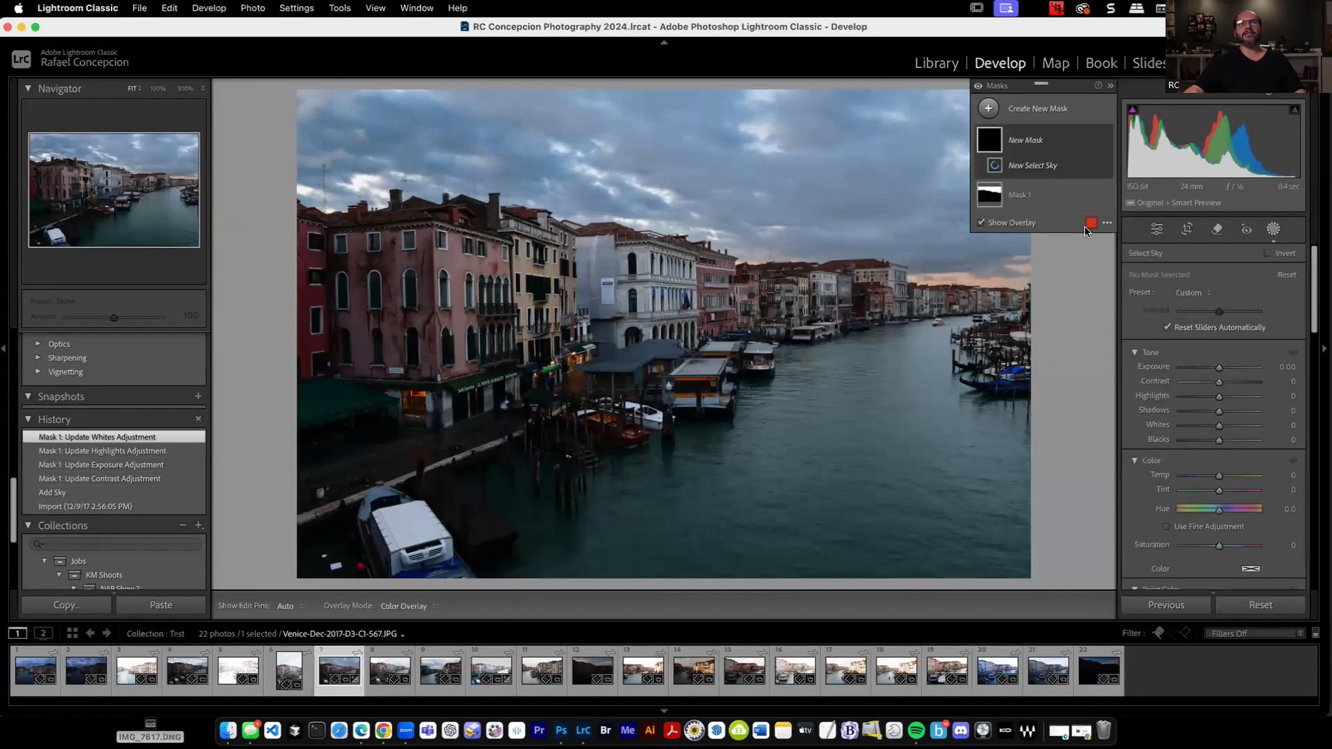
left_click(1269, 254)
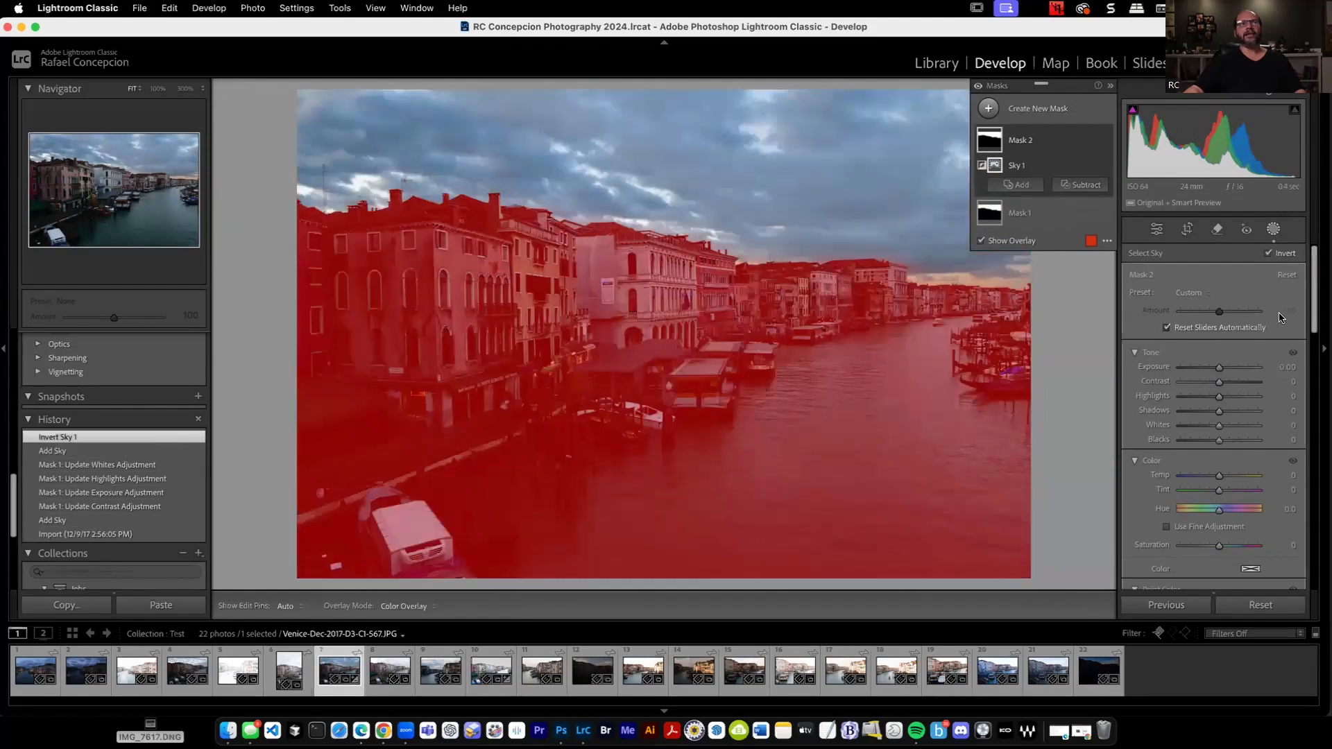
left_click_drag(1223, 414, 1244, 412)
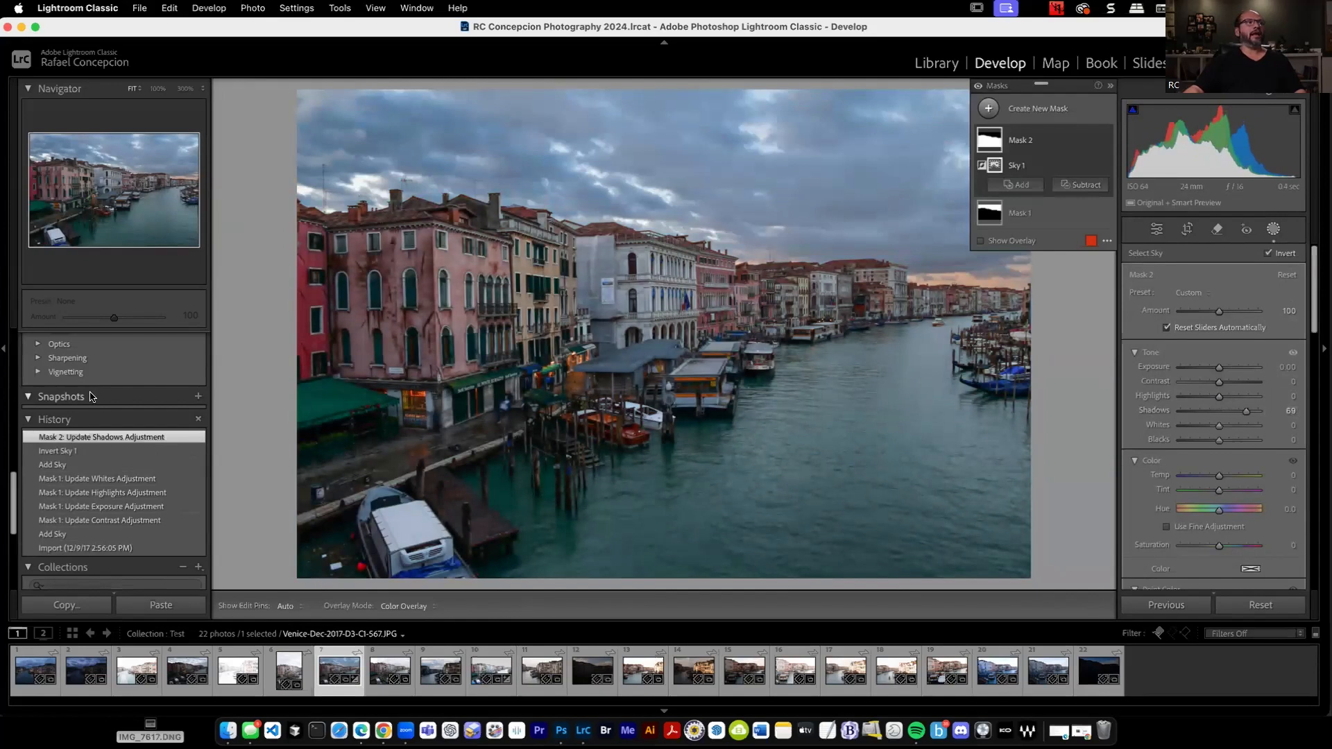
Save both sky masks as a new develop preset named Italian Nights in User Presets, including Masking with Mask 1 and Mask 2.
scroll(90, 392, "up", 10)
left_click(199, 338)
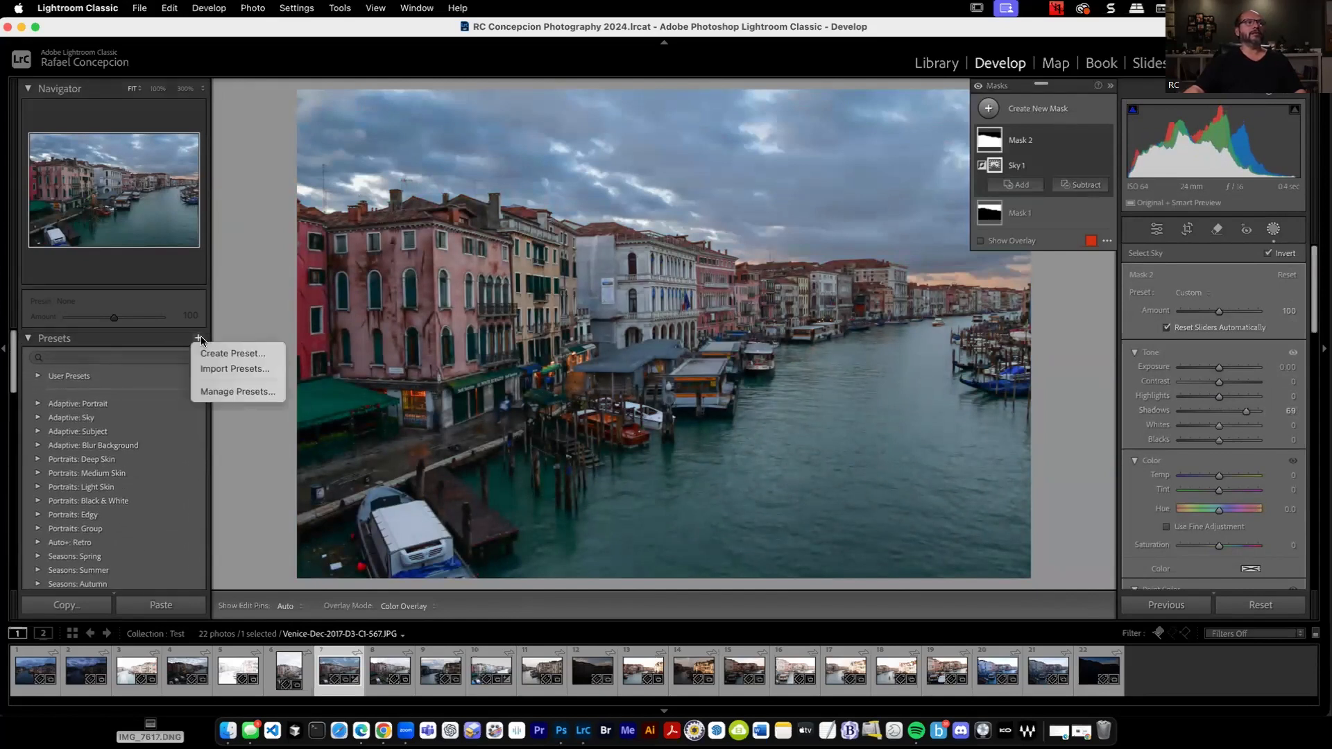
left_click(244, 356)
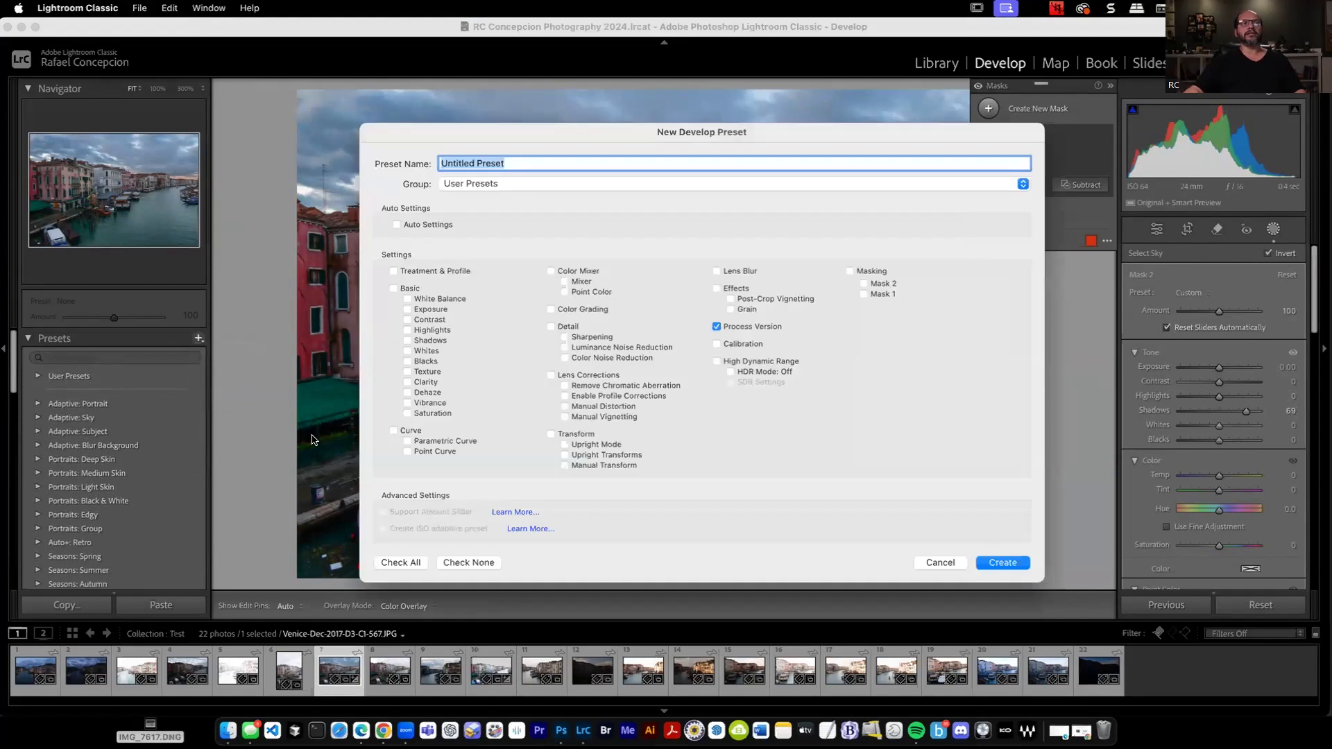
left_click(873, 270)
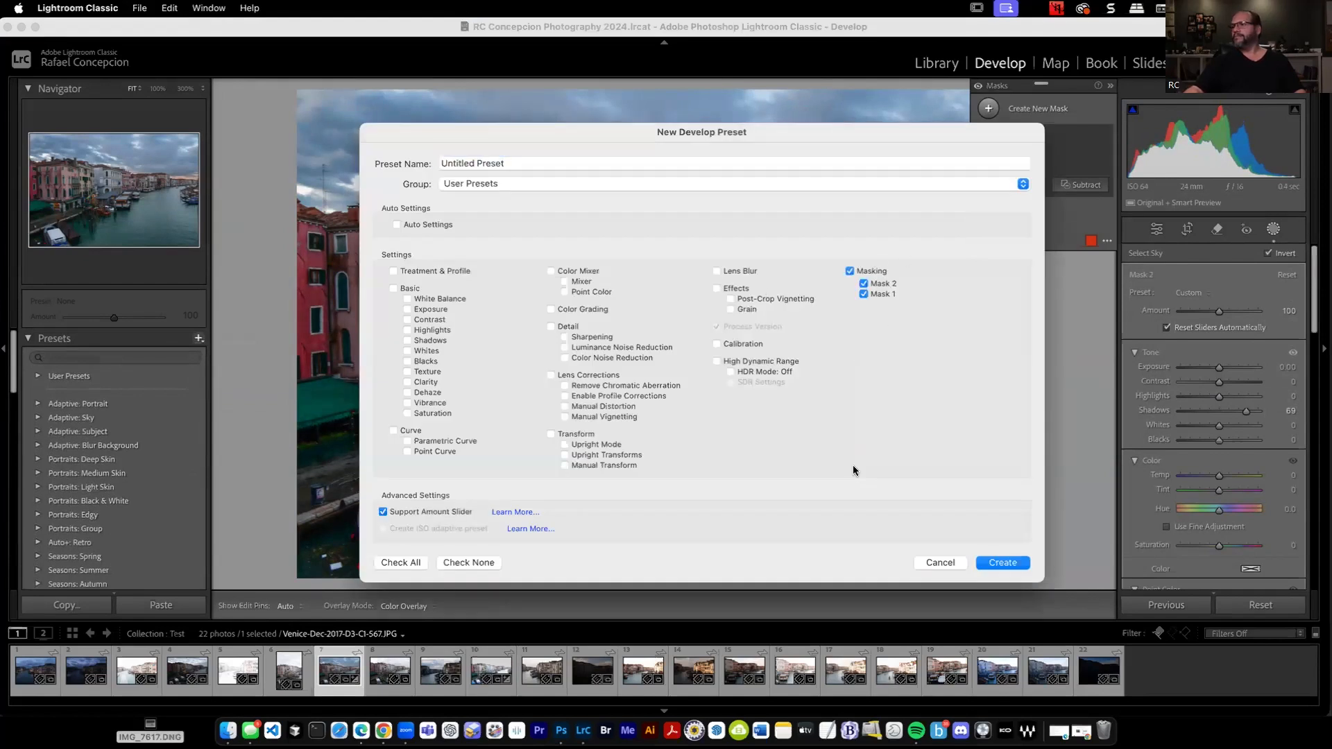
left_click(465, 164)
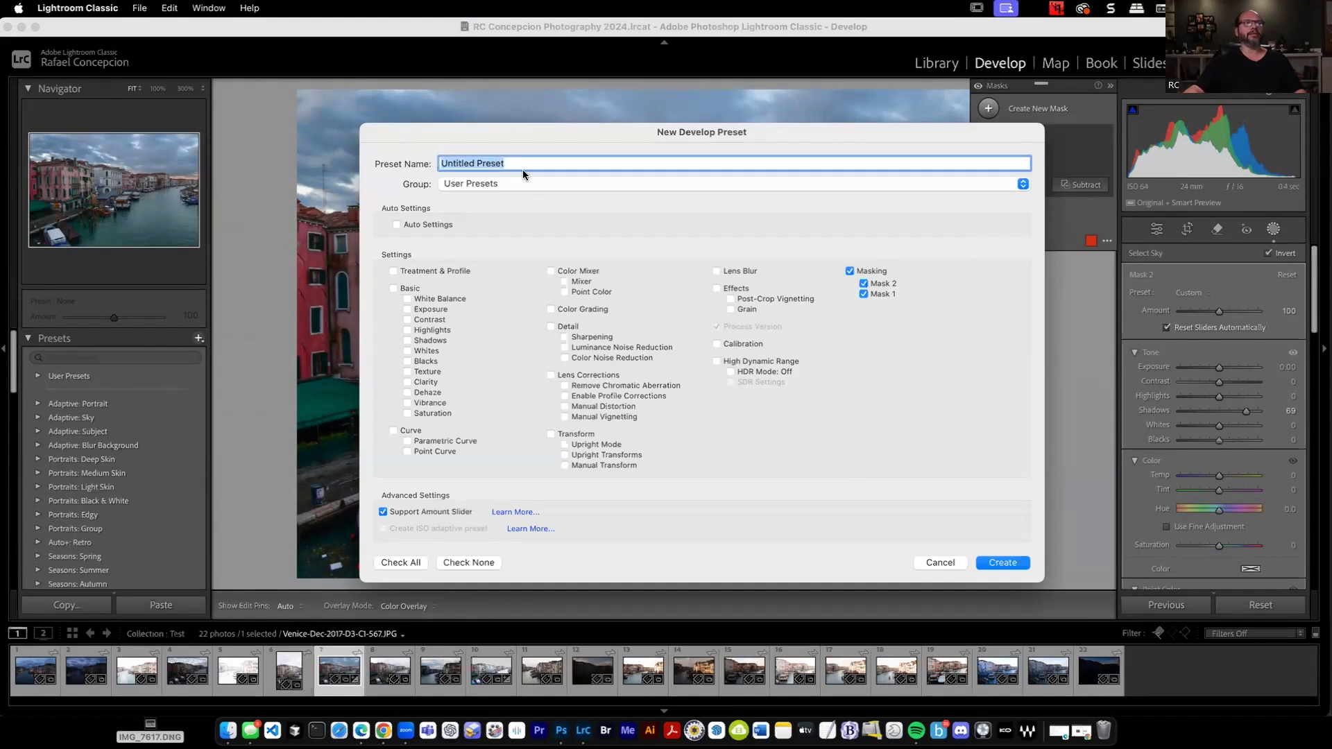
type("Italian Nights.")
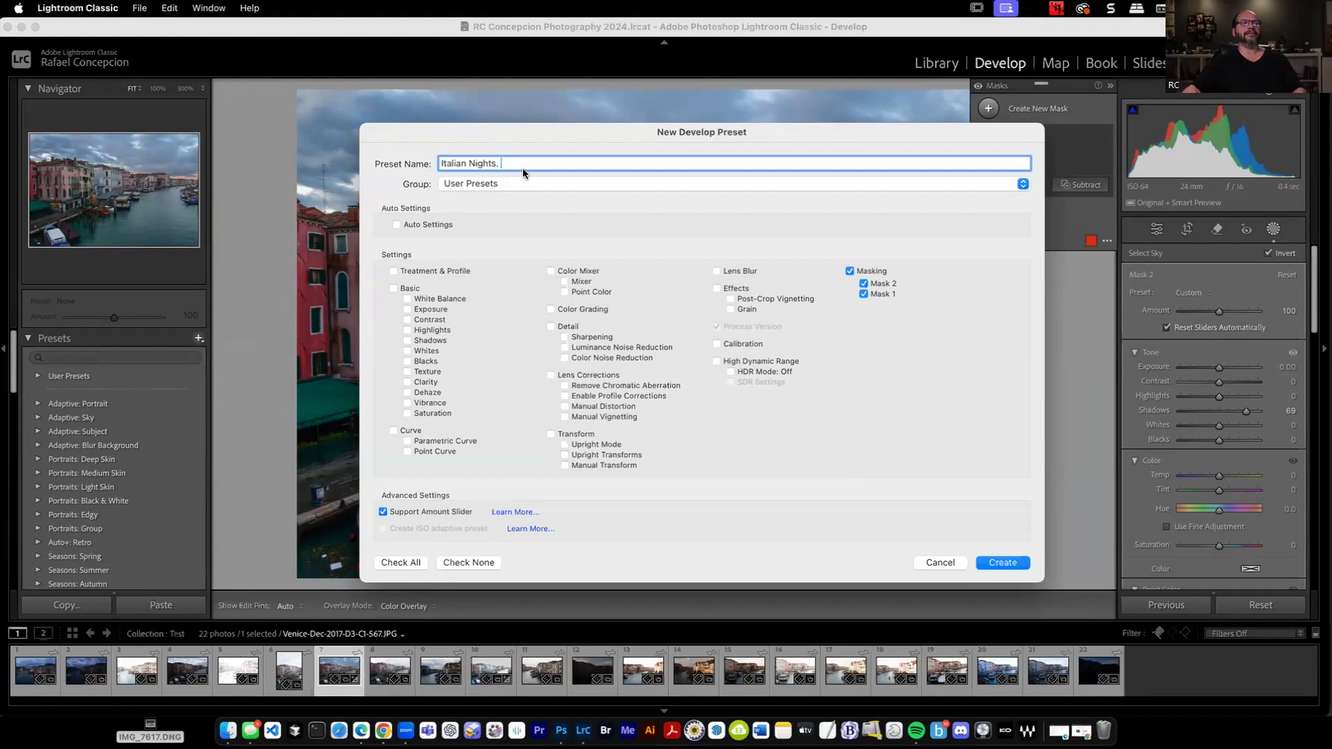
left_click(1000, 563)
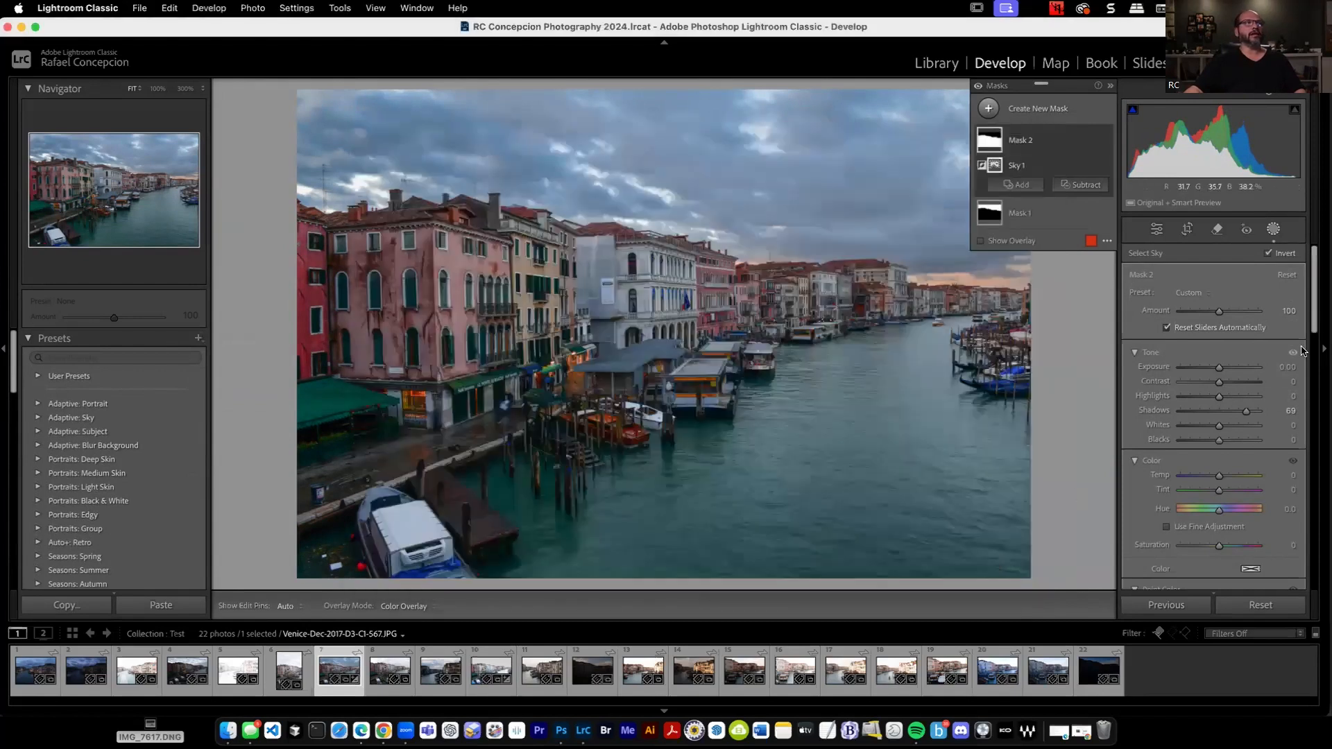
Lower Mask 2's Shadows to -85 and save the masks as another develop preset named Italian Nights Subdued.
left_click_drag(1227, 407, 1186, 411)
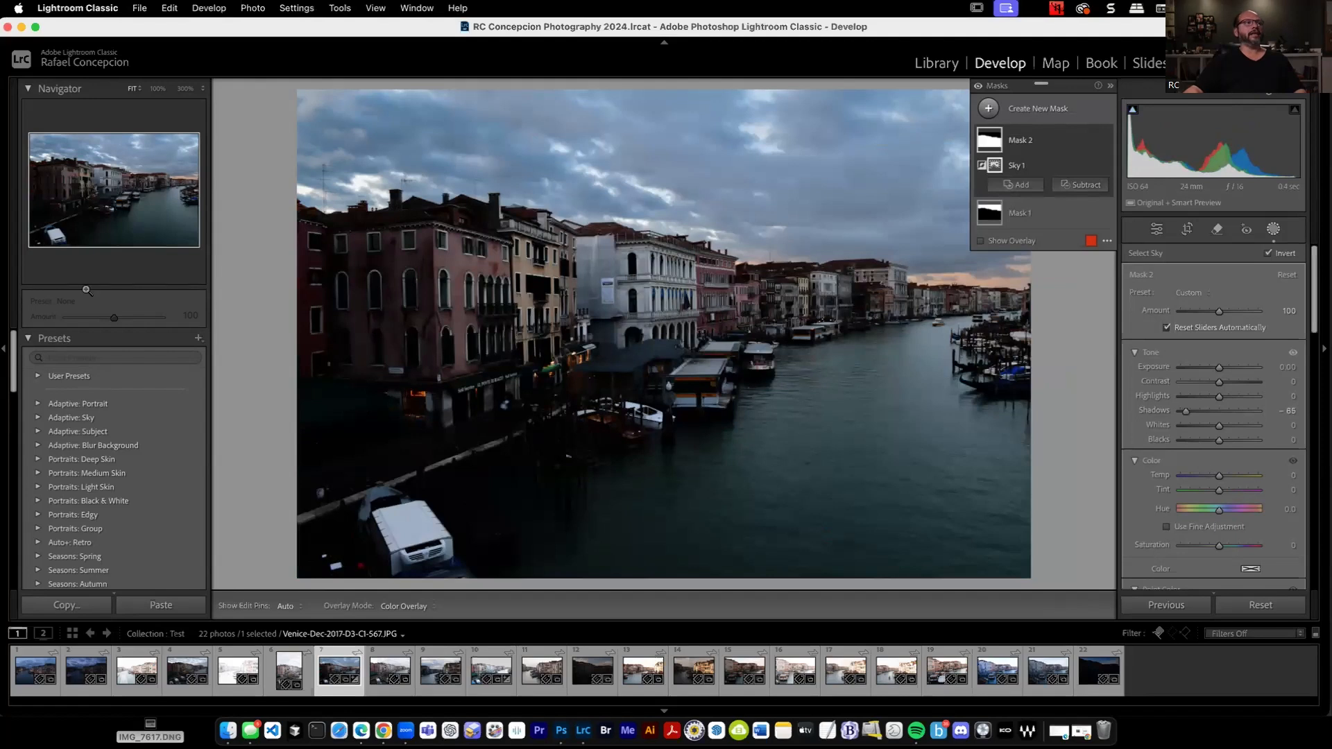
left_click(198, 338)
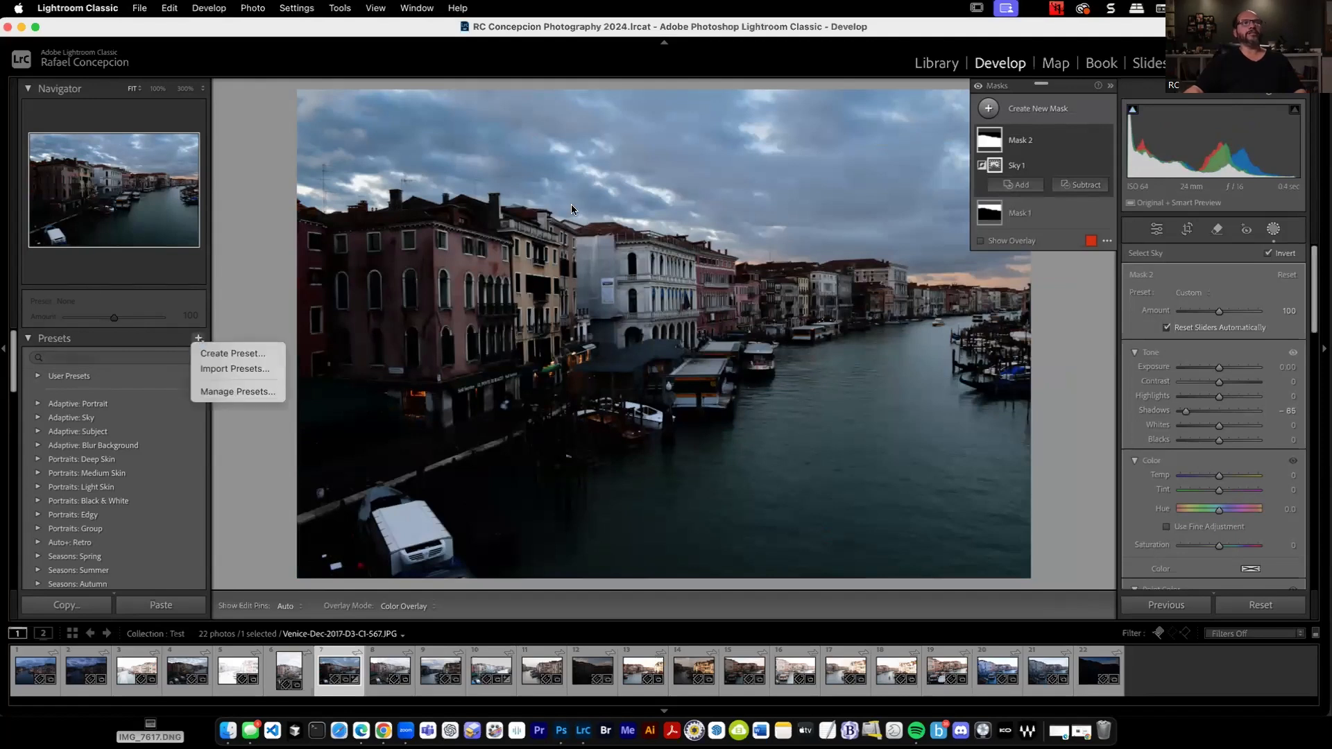
left_click(265, 353)
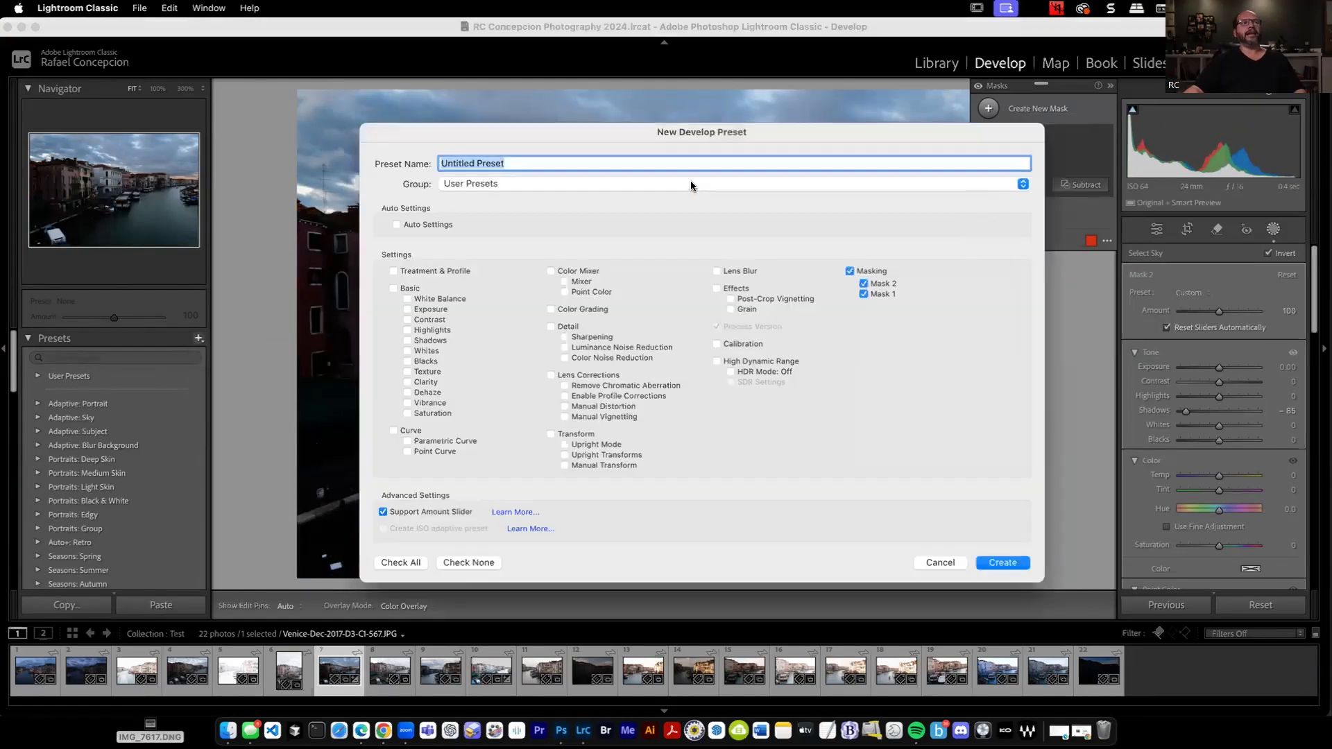
type("Italian Nights")
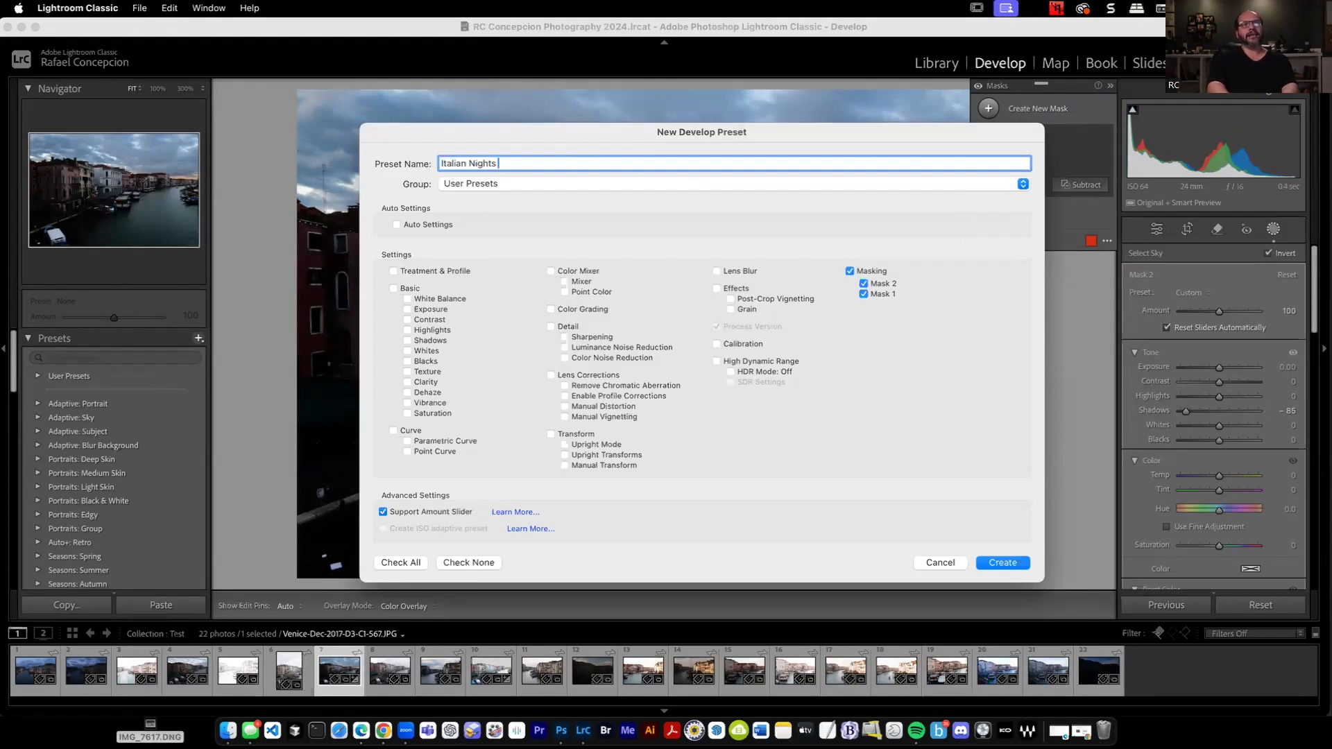
type(" Subdued")
key("Return")
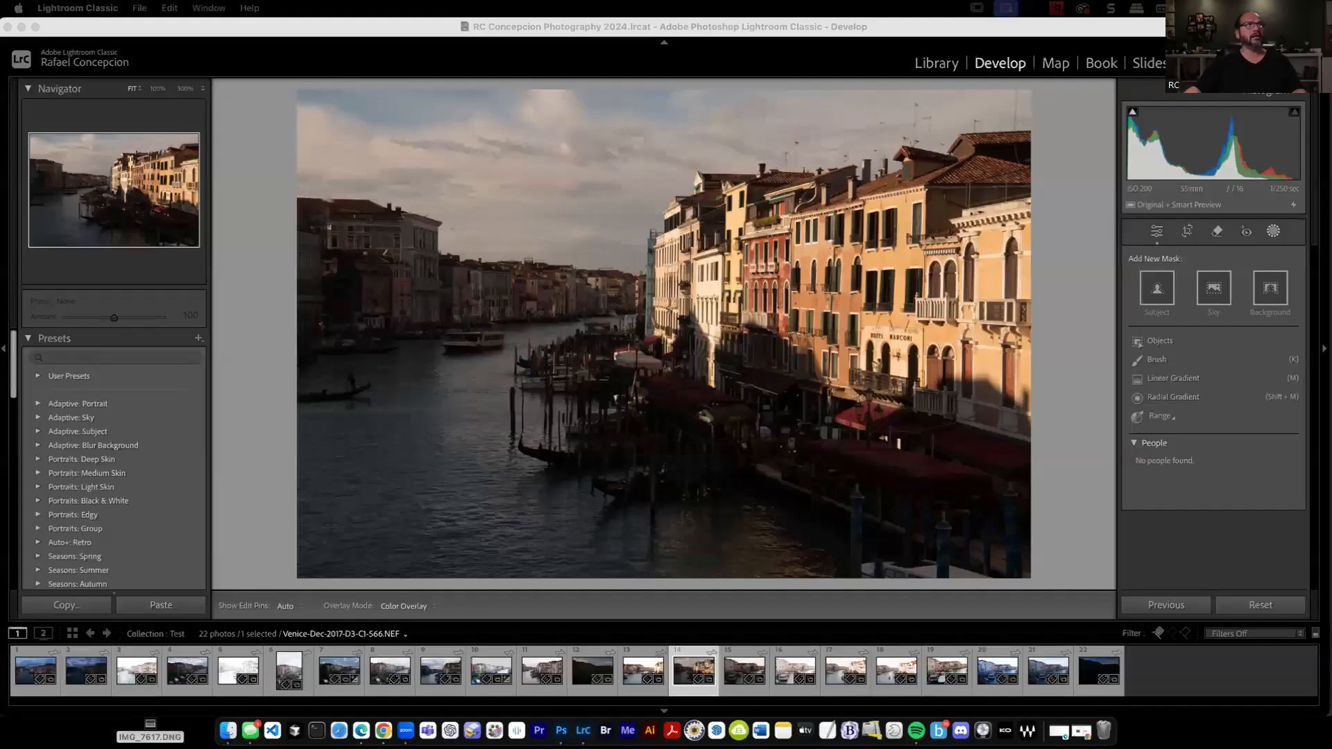
left_click(735, 313)
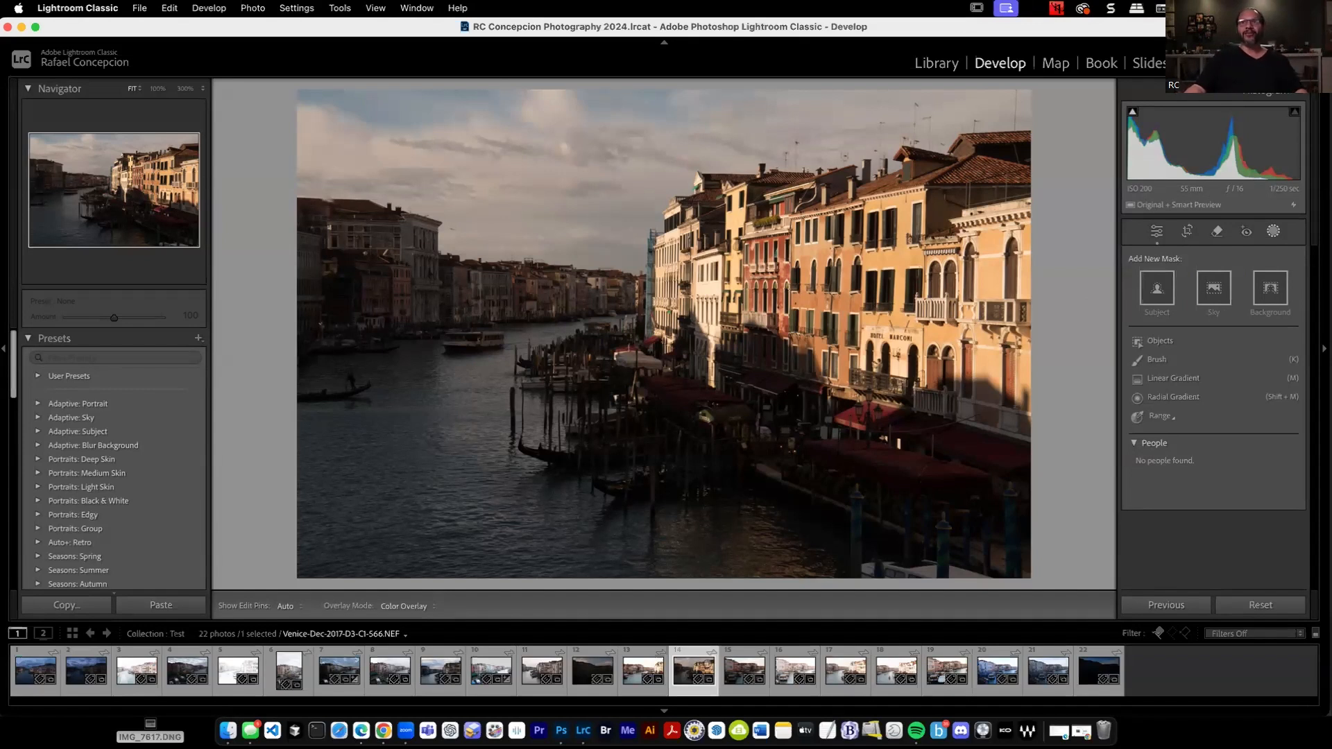
key("super+comma")
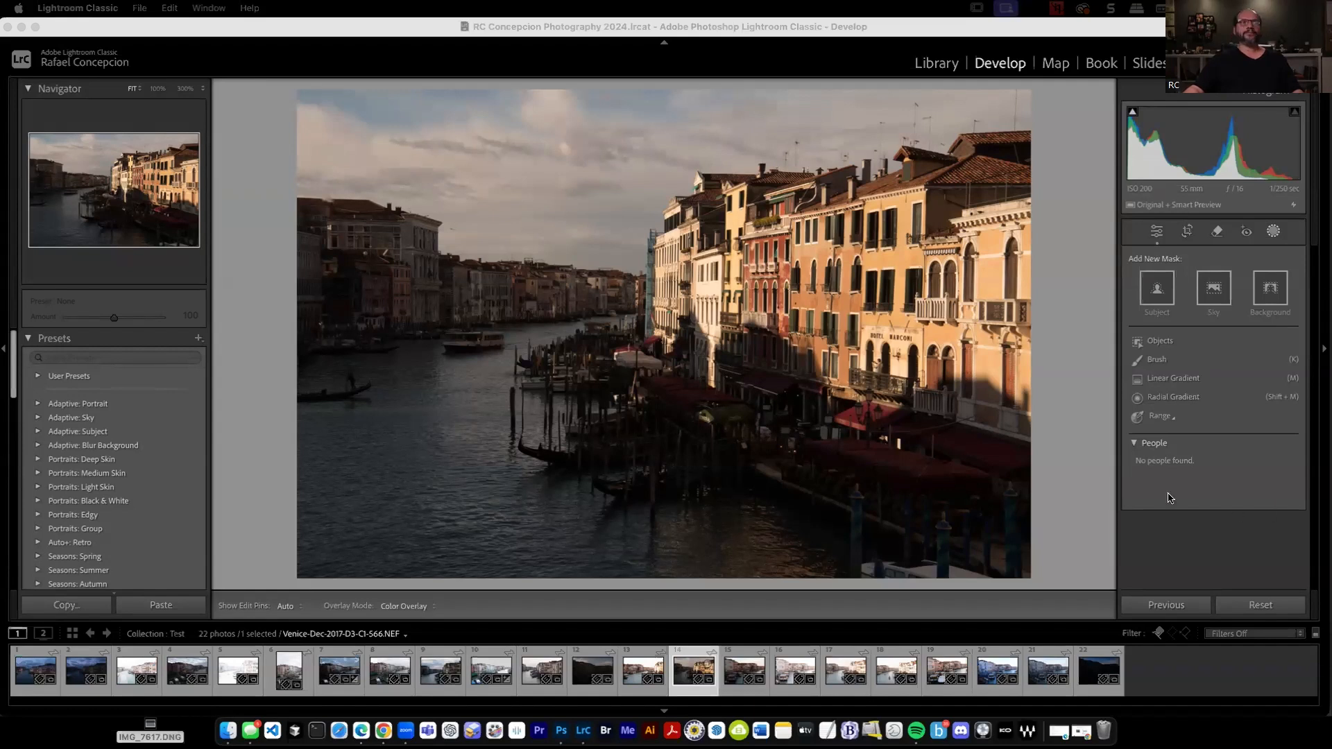
left_click(1063, 379)
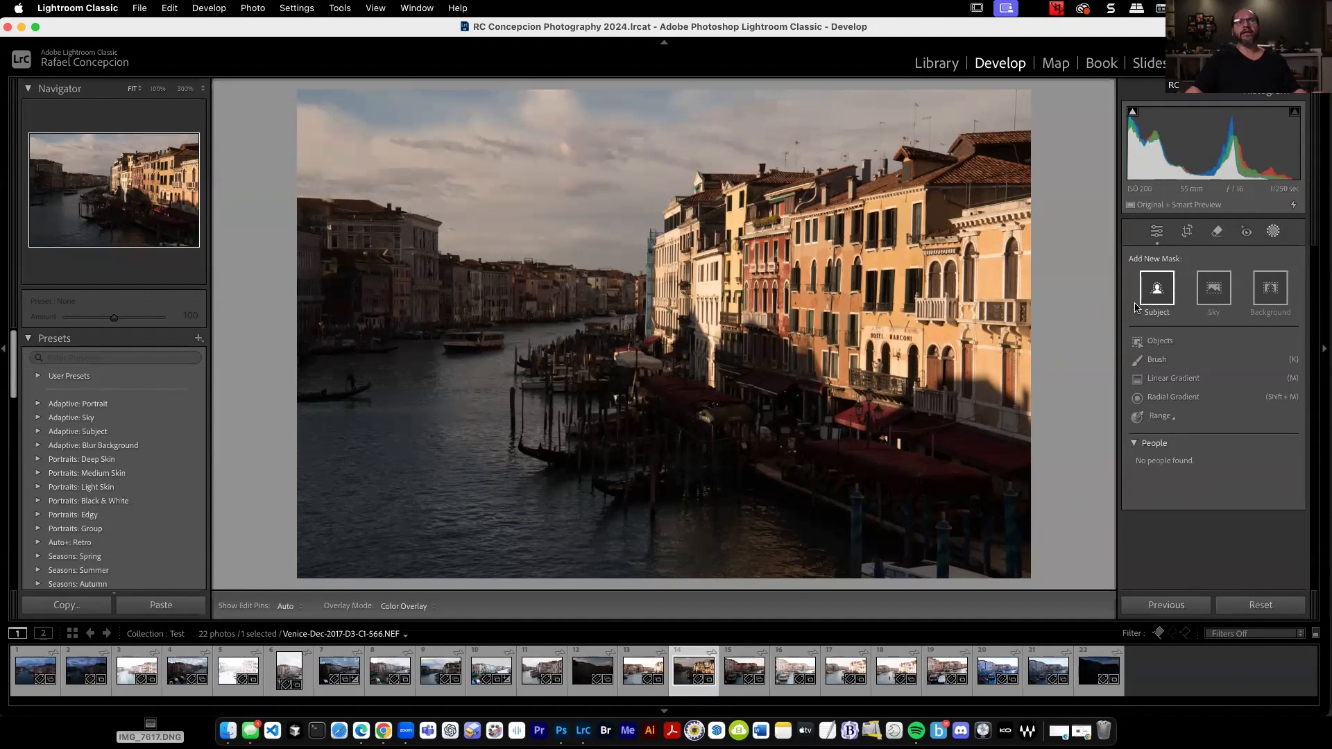
Mask the sky of Venice-Dec-2017-D3-CI-566.NEF and set Exposure to 0.32, Highlights to -51 and Whites to 82.
left_click(1214, 288)
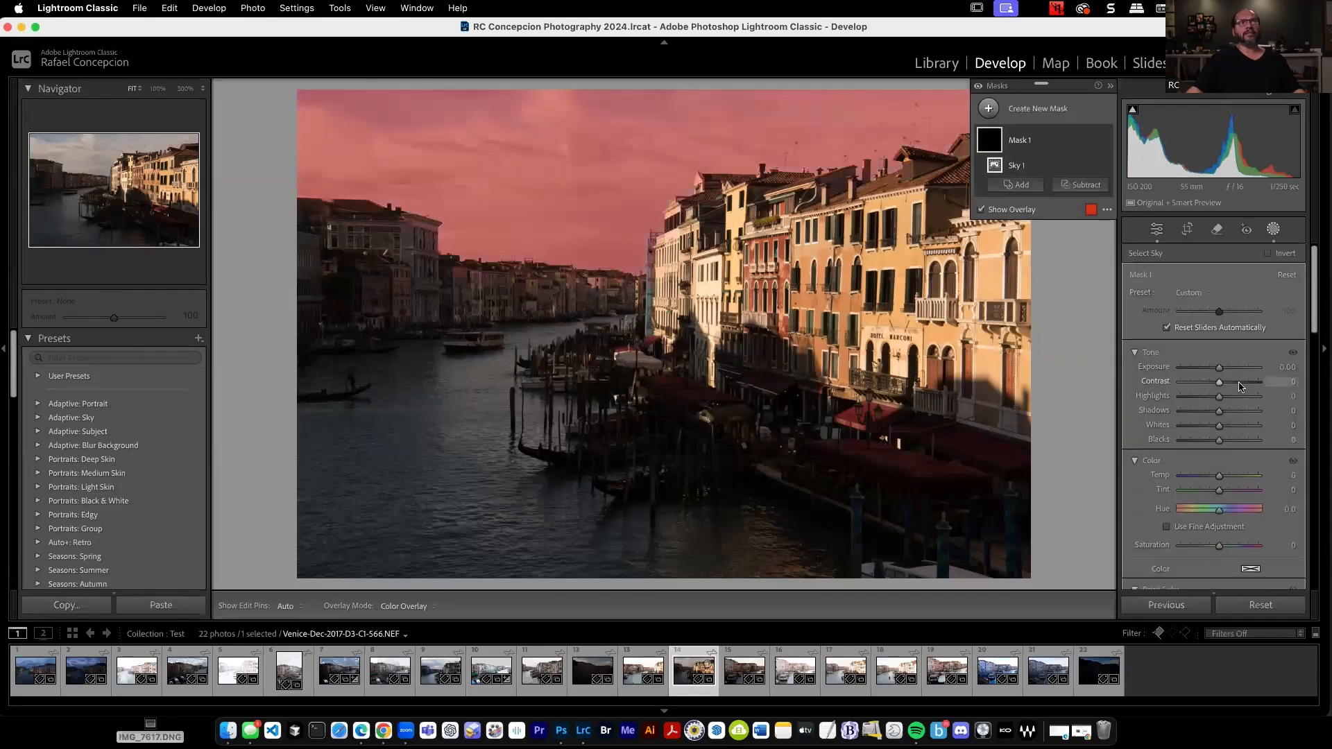
left_click_drag(1219, 369, 1222, 373)
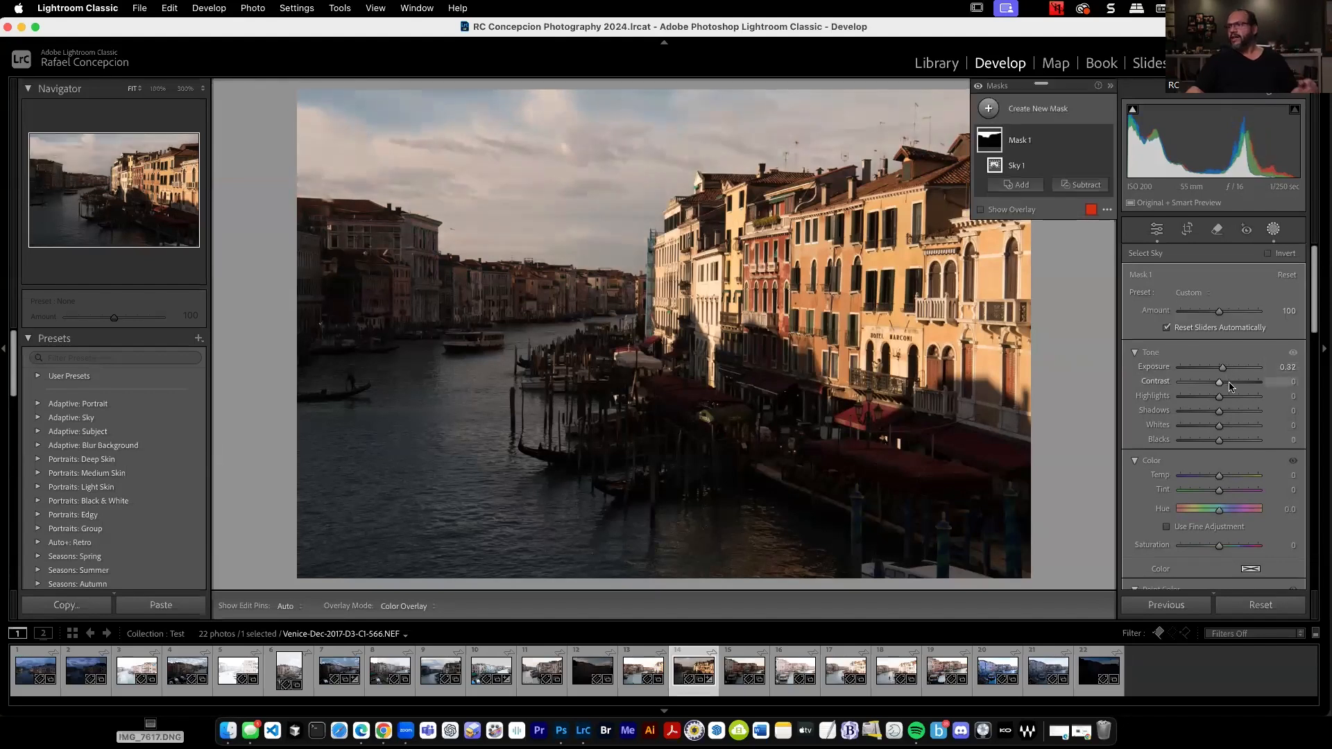
left_click_drag(1219, 400, 1200, 400)
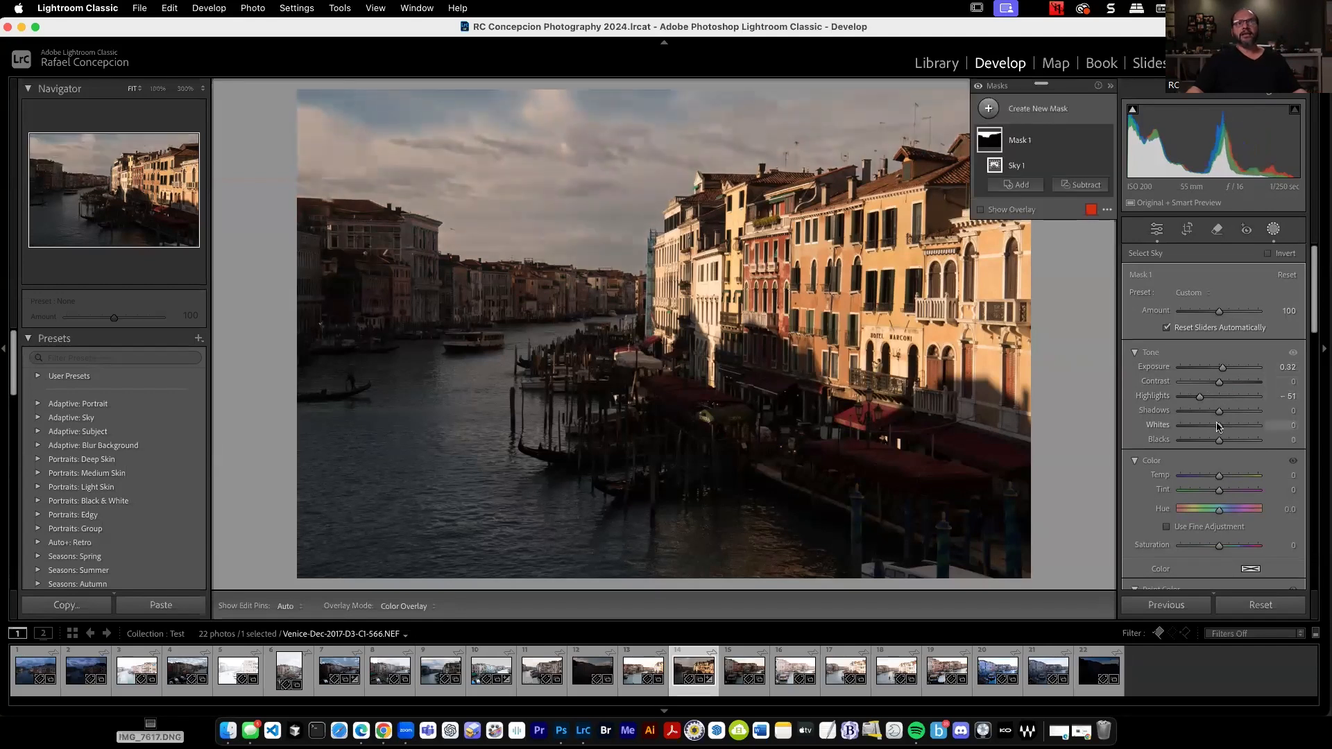
left_click_drag(1219, 426, 1251, 429)
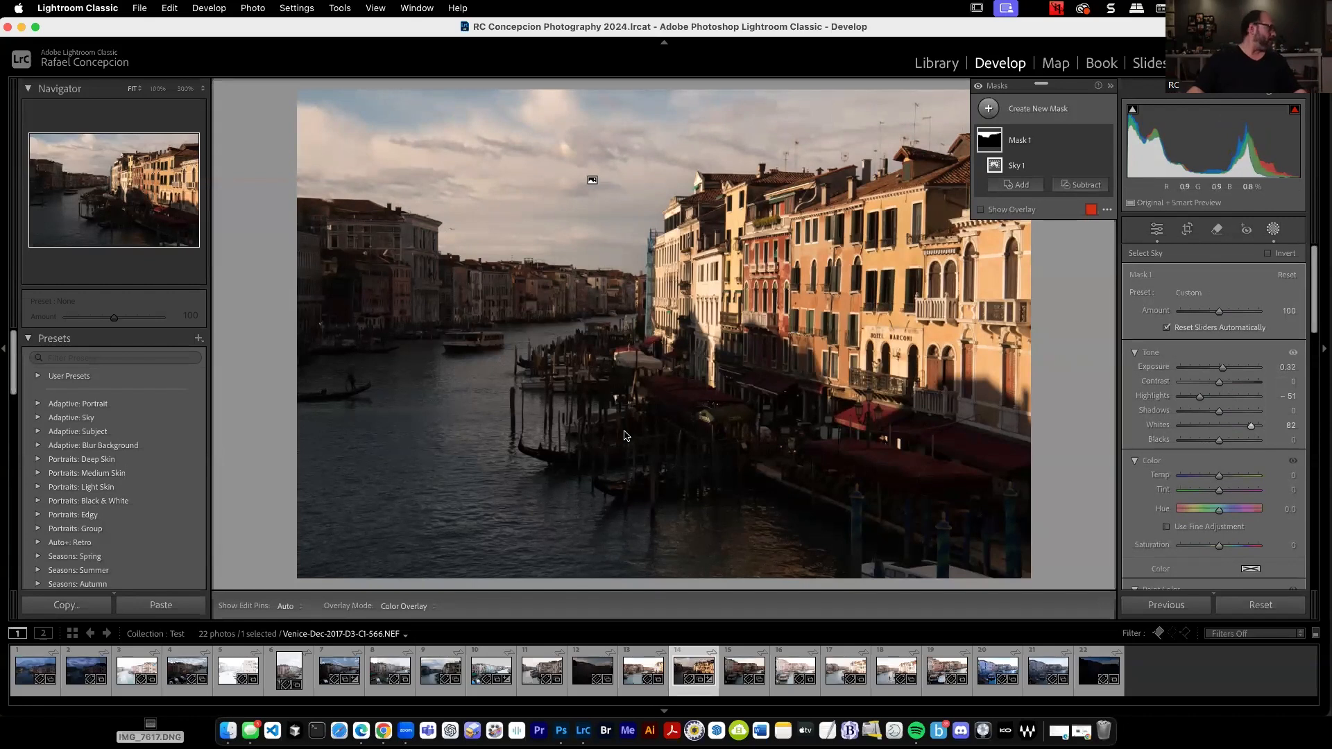
Create a new Objects mask by brushing over the moored boats, mooring poles and waterfront awnings.
left_click(1051, 109)
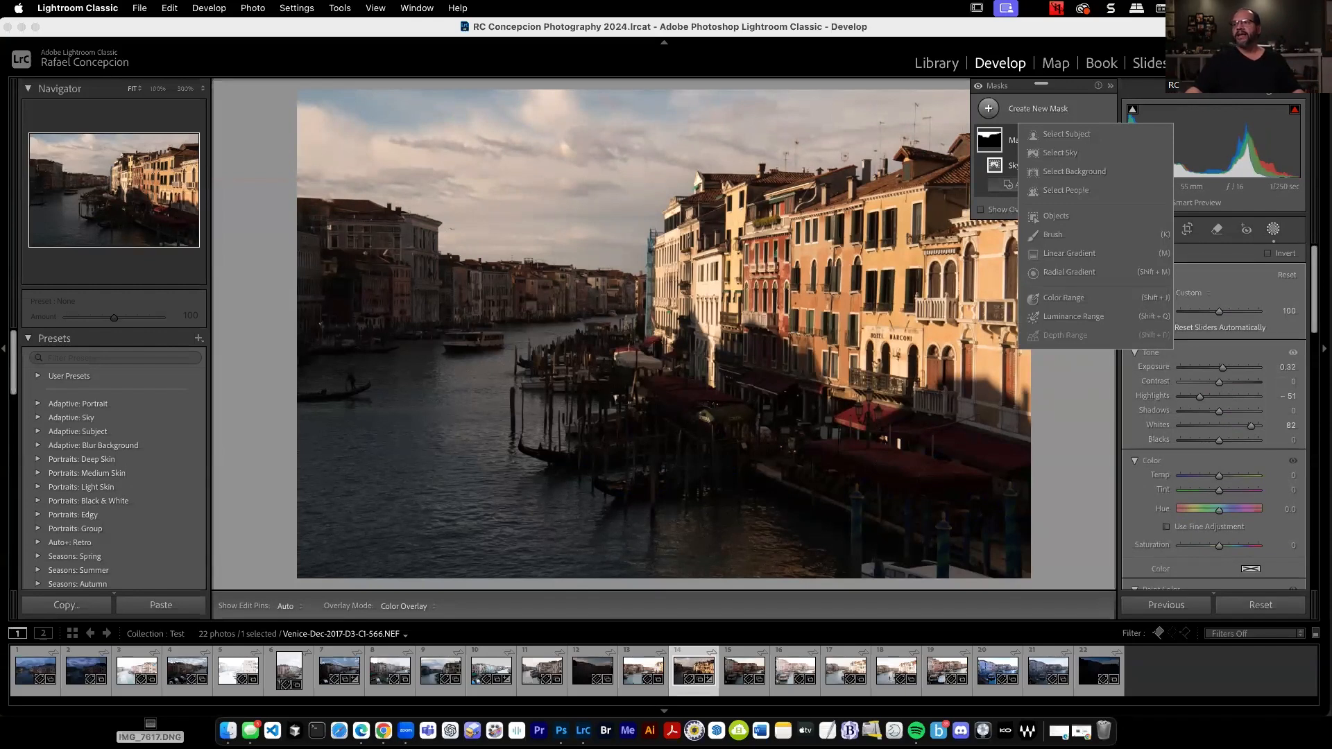
left_click(1054, 217)
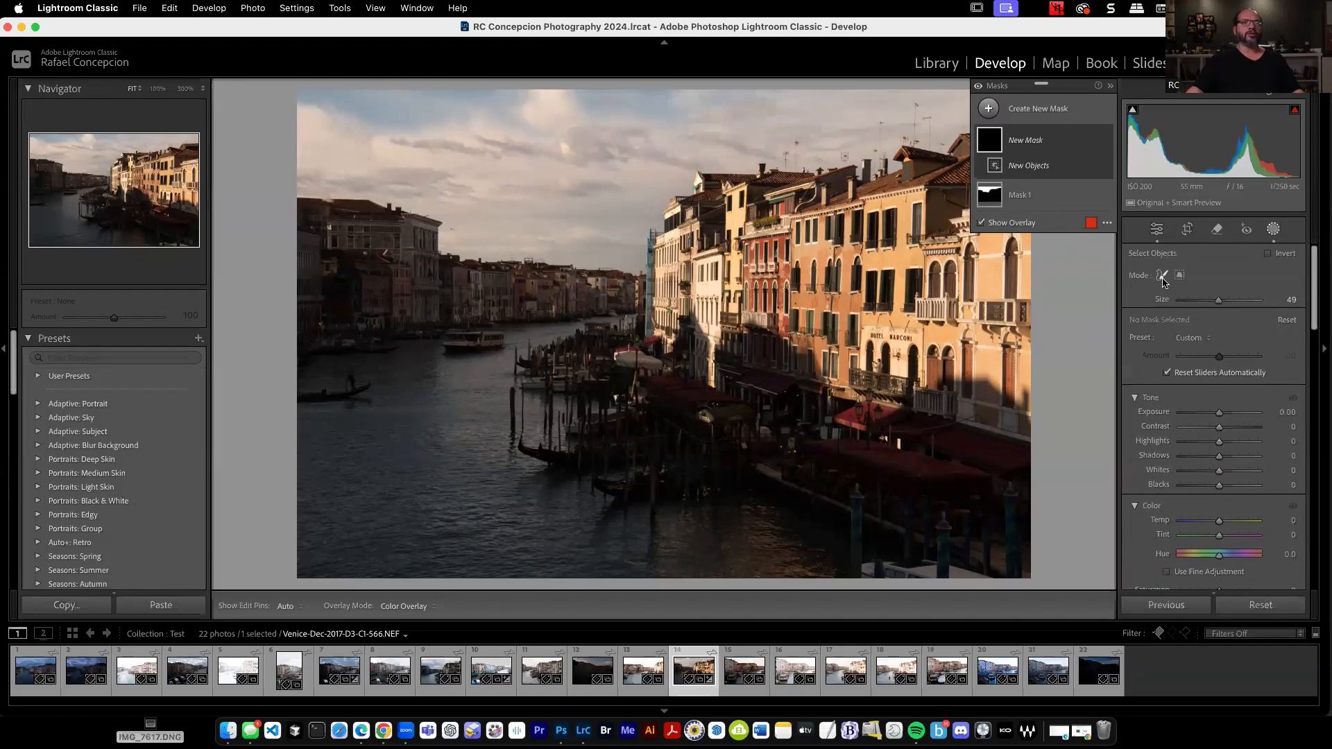
mouse_move(603, 335)
left_mouse_down()
mouse_move(571, 382)
mouse_move(848, 505)
mouse_move(932, 496)
mouse_move(985, 537)
left_mouse_up()
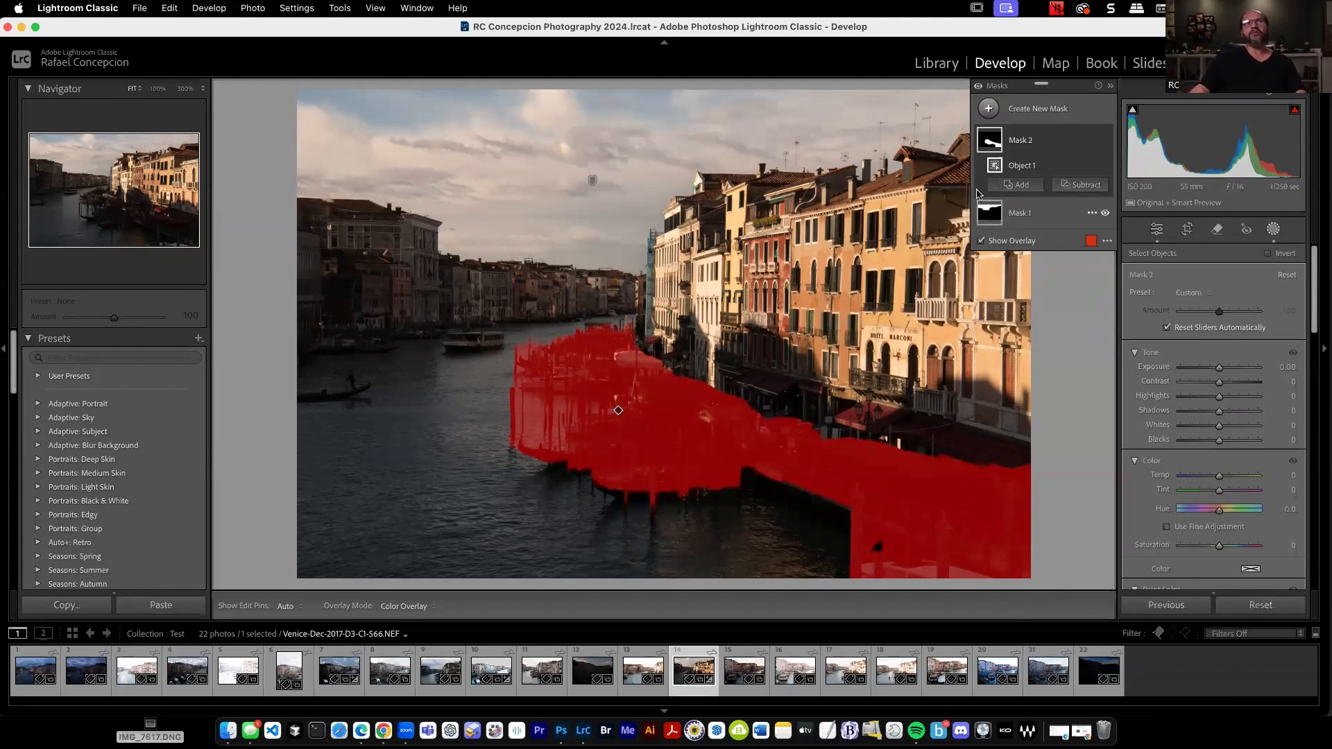
Add two more object selections for the missed awnings and building base, and set the mask's Shadows to 75 and Exposure to 0.30.
left_click(1020, 185)
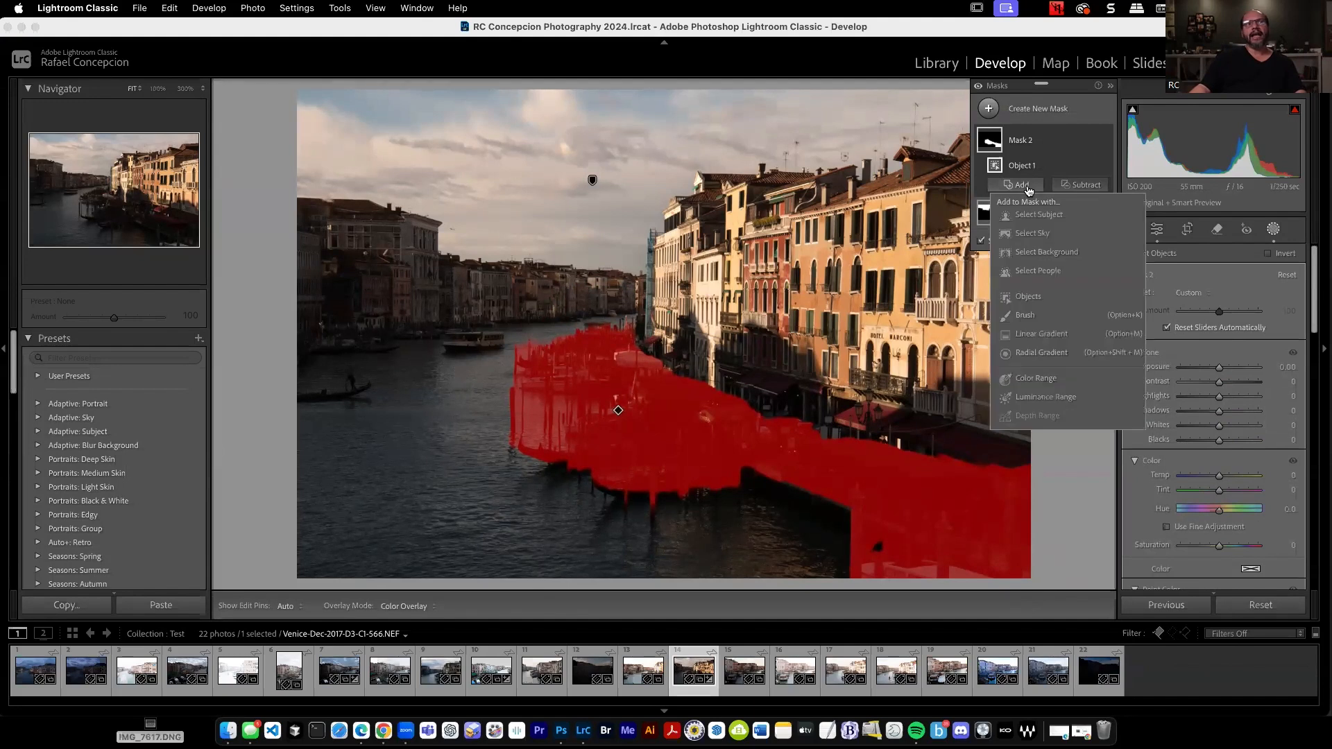
left_click(1028, 297)
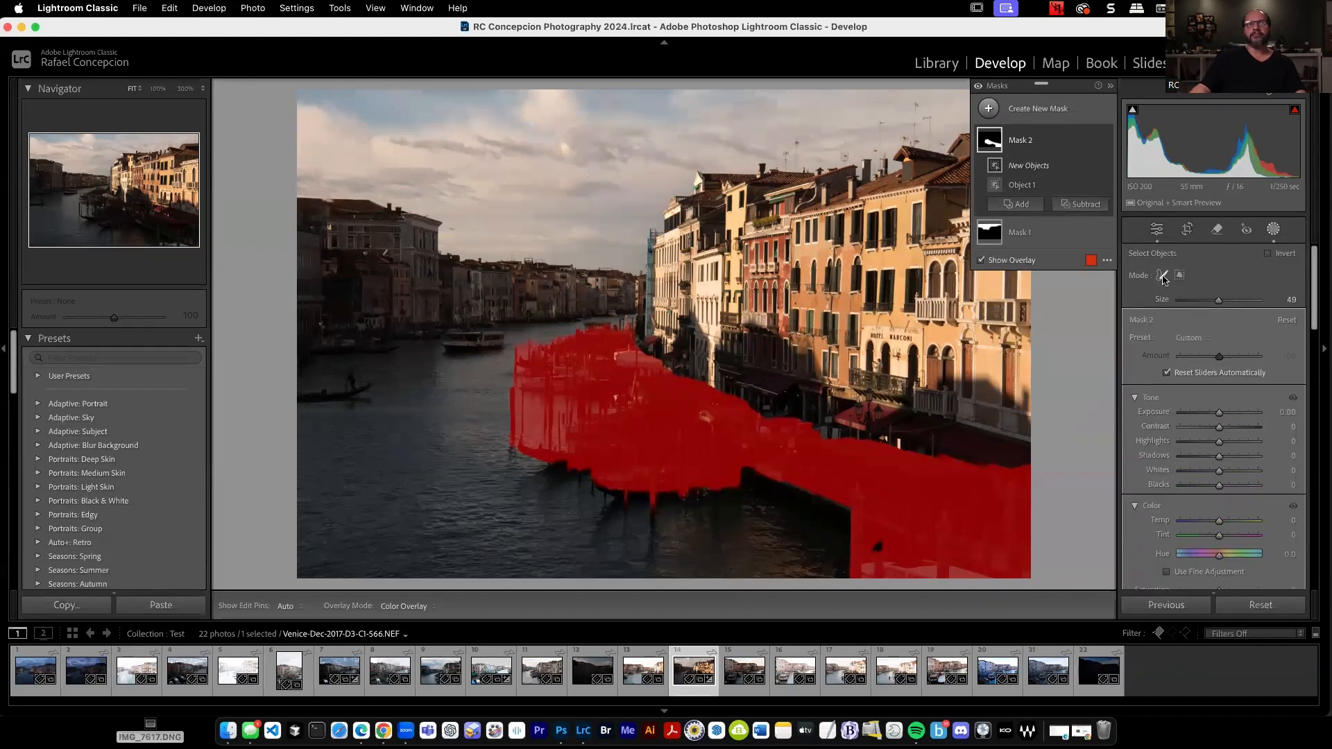
left_click_drag(618, 361, 985, 499)
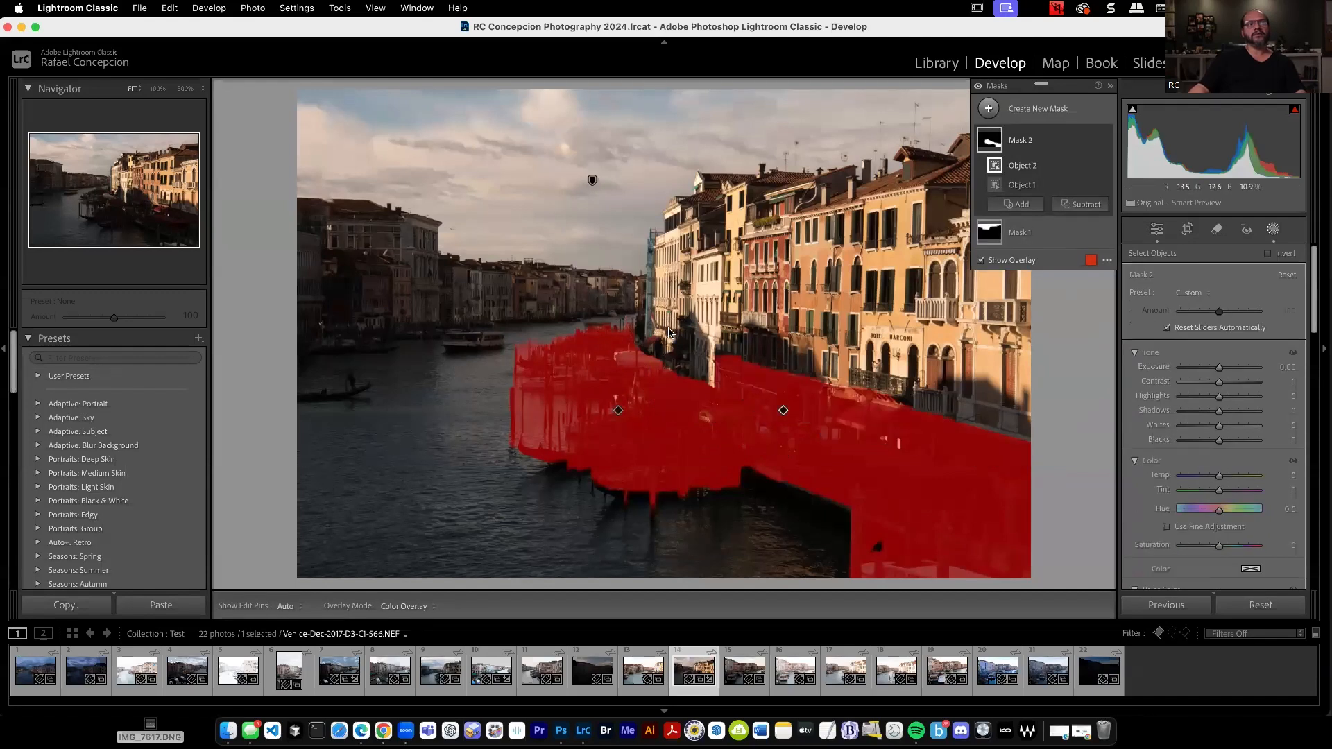
left_click(1019, 204)
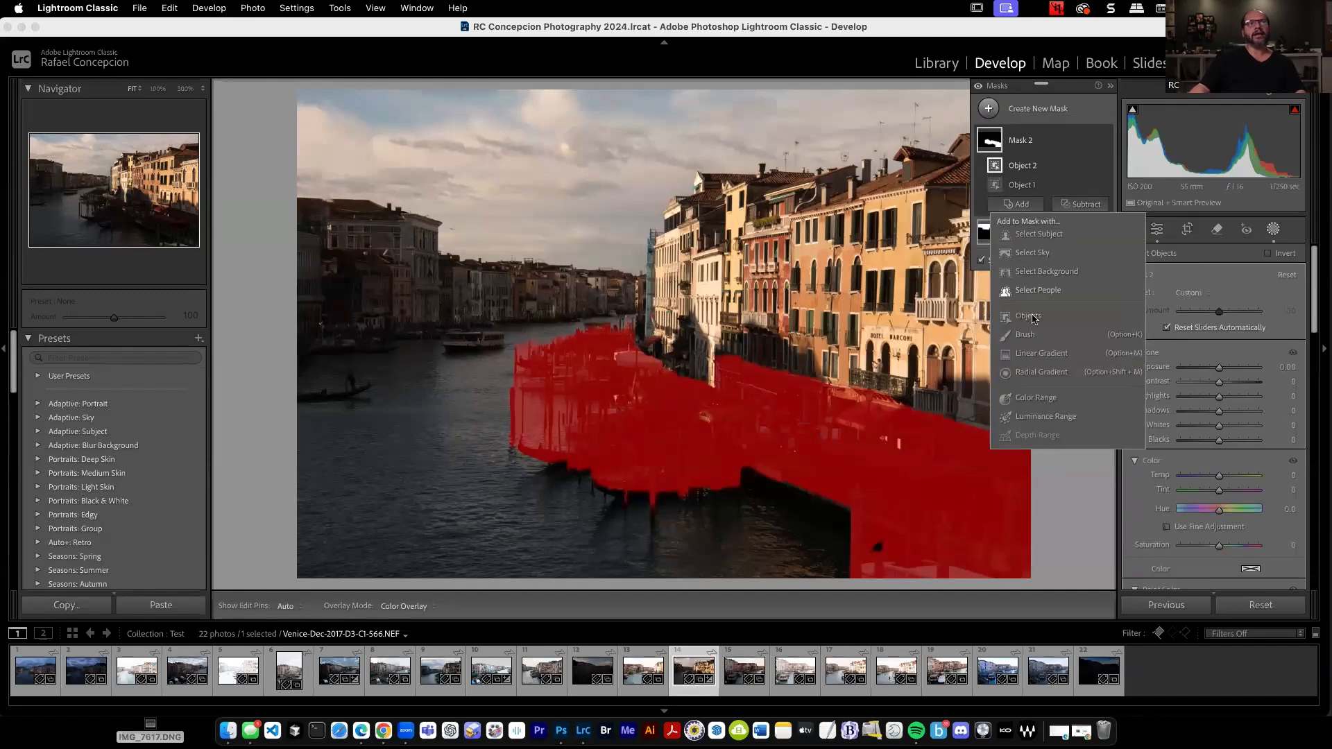
left_click(1027, 316)
left_click(664, 353)
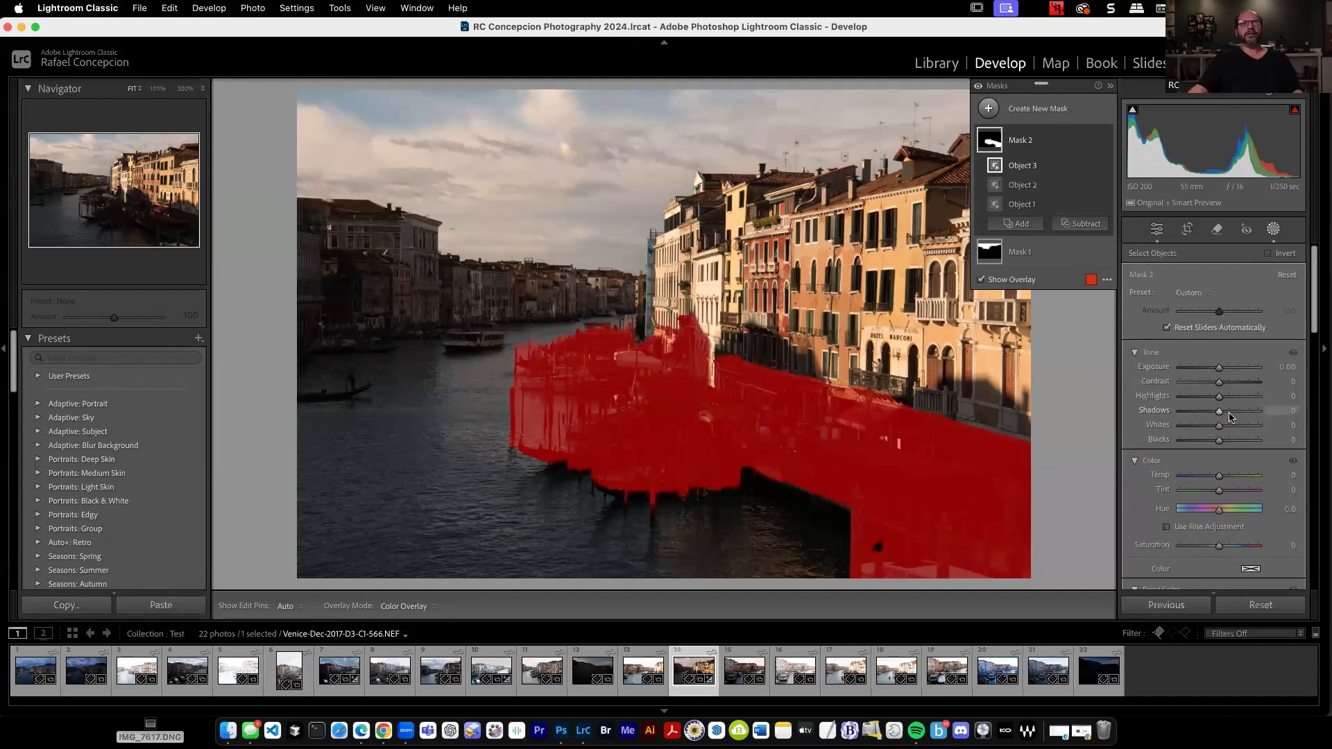
left_click_drag(1228, 420, 1249, 415)
left_click_drag(1221, 370, 1225, 370)
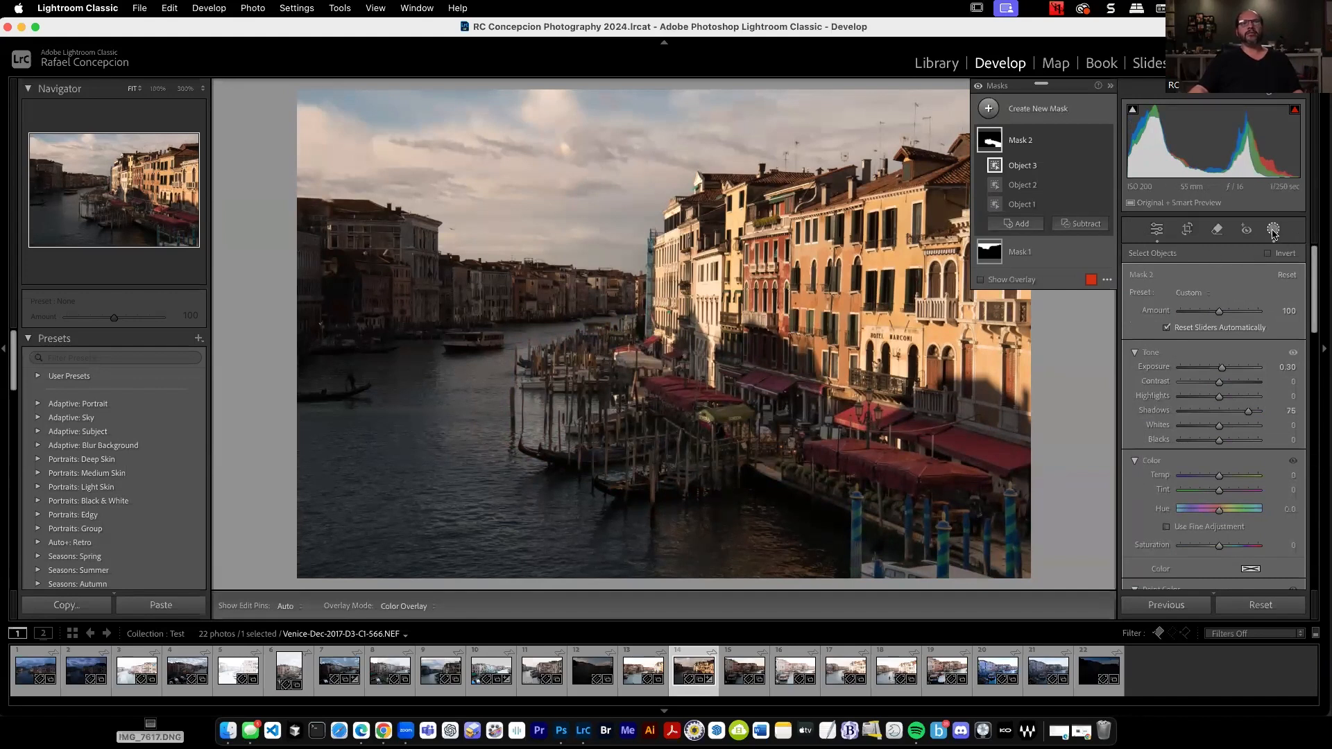
Create a new linear gradient mask running diagonally from the canal water up towards the sky.
left_click(1025, 108)
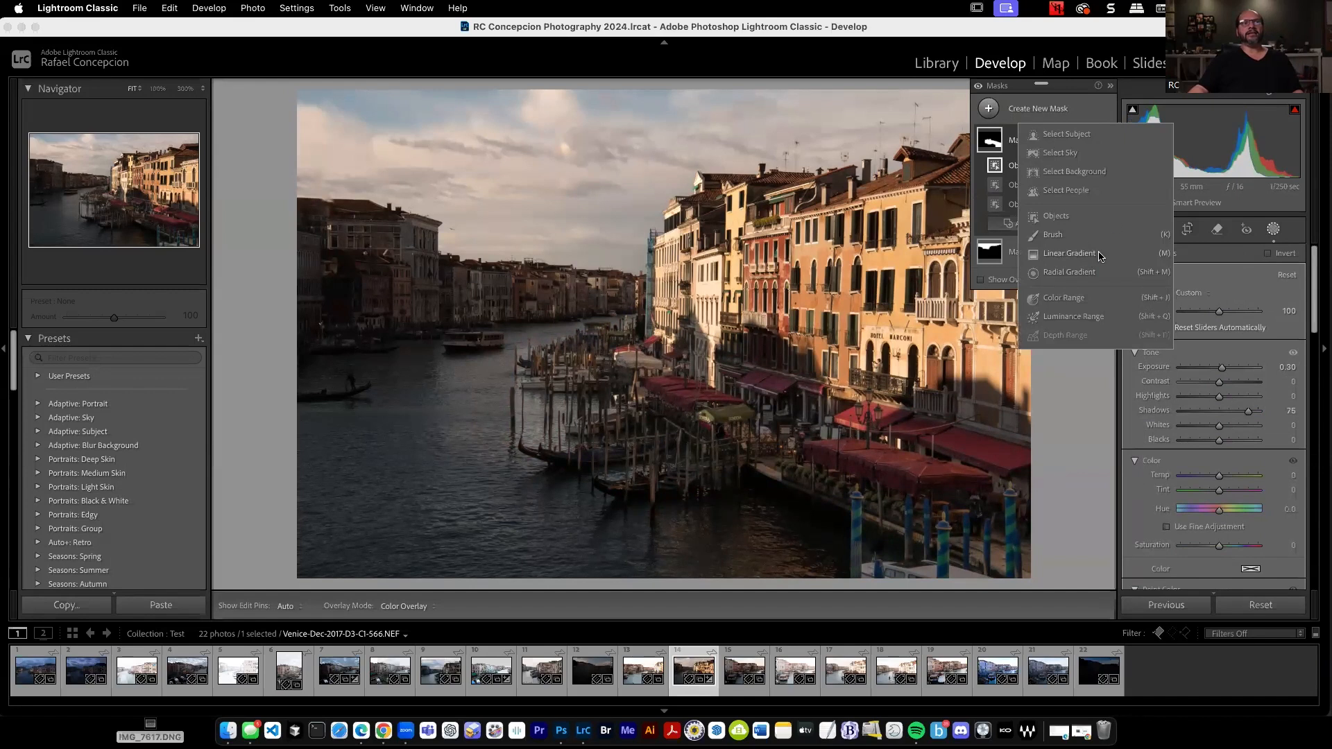
left_click(1092, 256)
left_click_drag(351, 431, 598, 145)
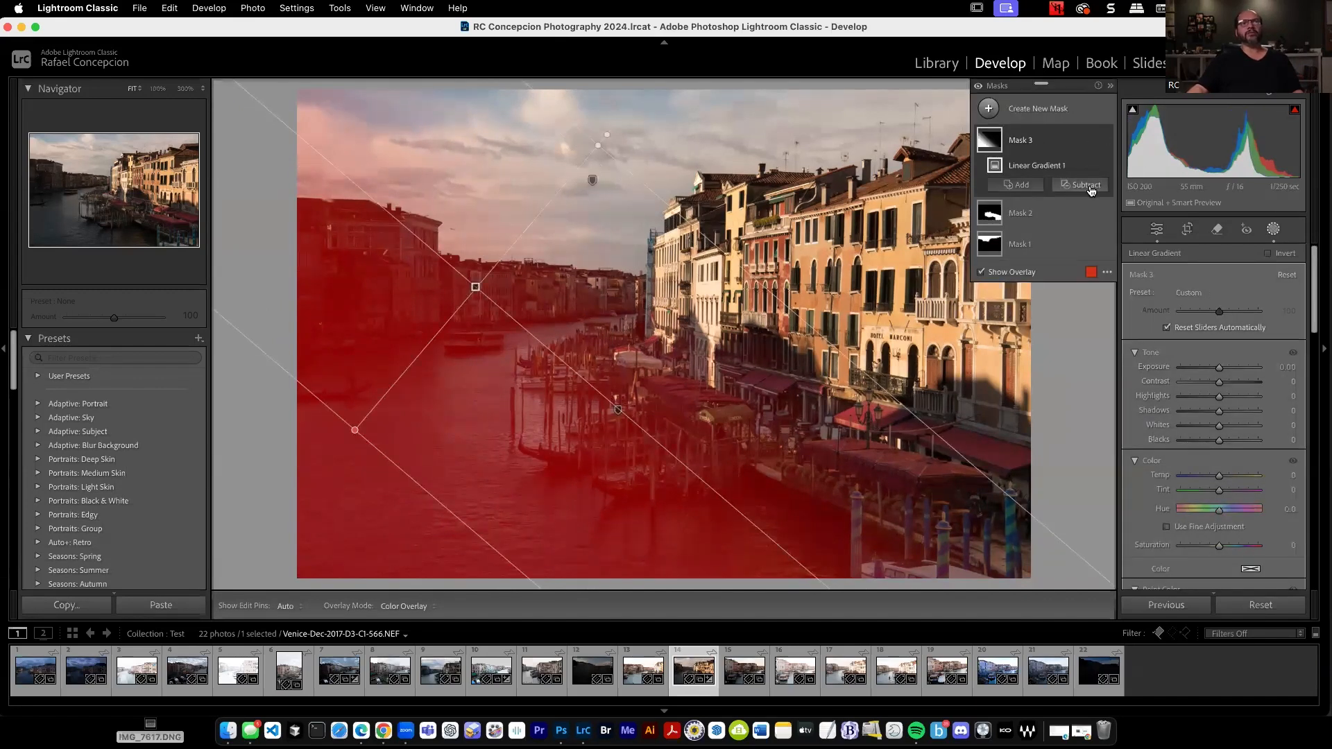
Subtract the shaded buildings across the canal from the gradient mask with an object selection and set its Shadows to 57.
left_click(1081, 185)
left_click(1093, 298)
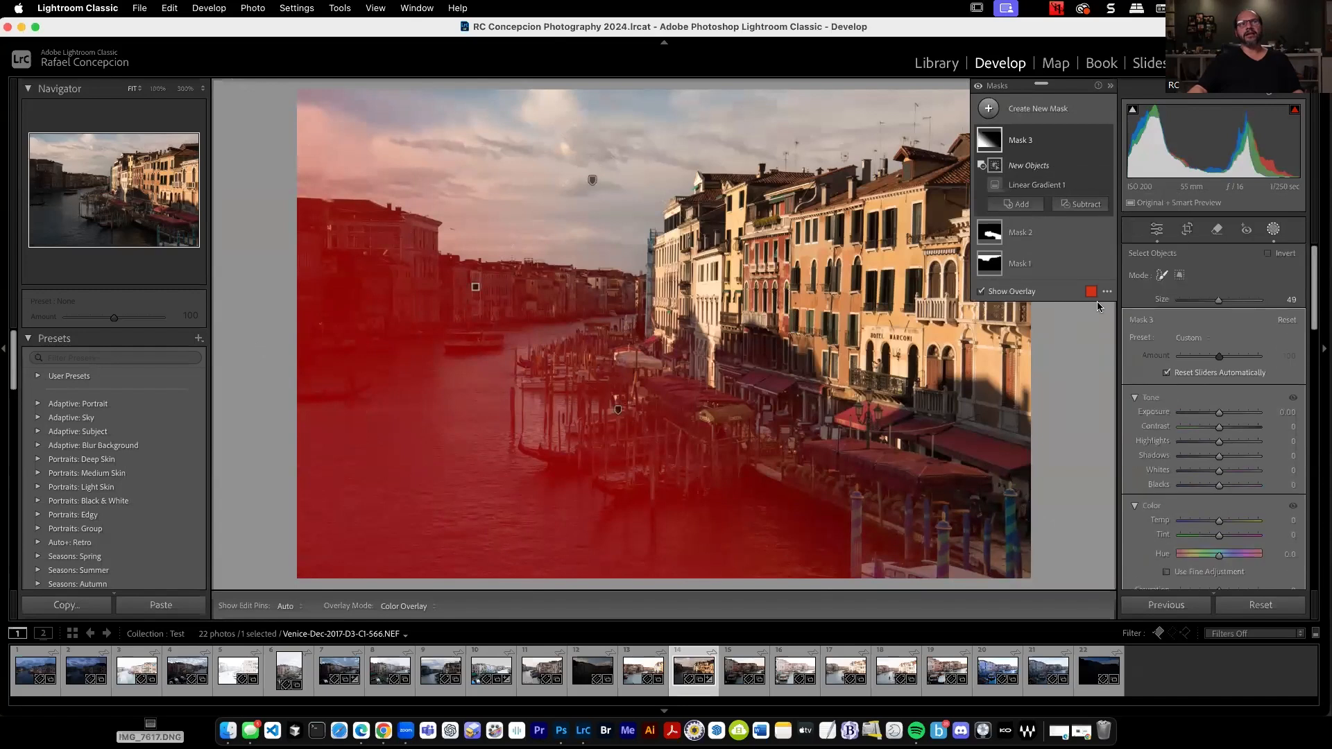
mouse_move(476, 288)
left_mouse_down()
mouse_move(480, 279)
mouse_move(282, 243)
mouse_move(429, 258)
left_mouse_up()
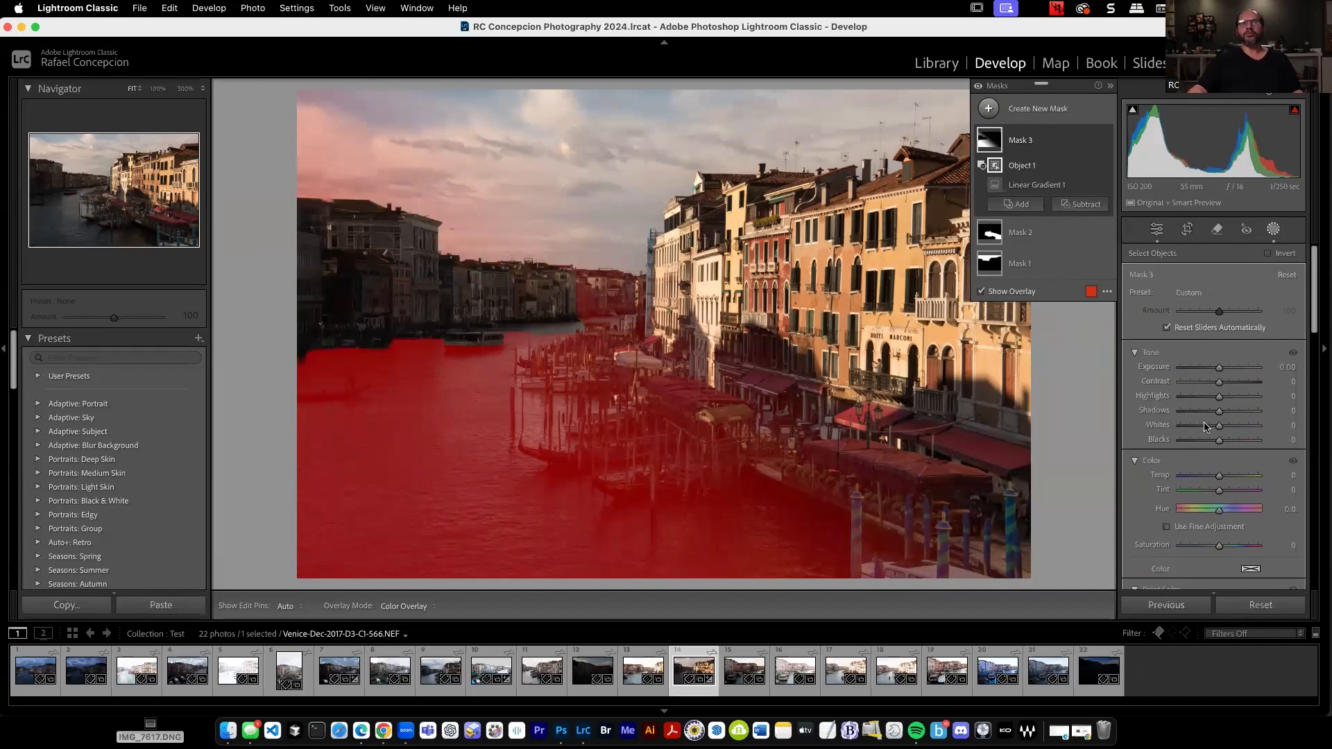
left_click_drag(1219, 410, 1242, 413)
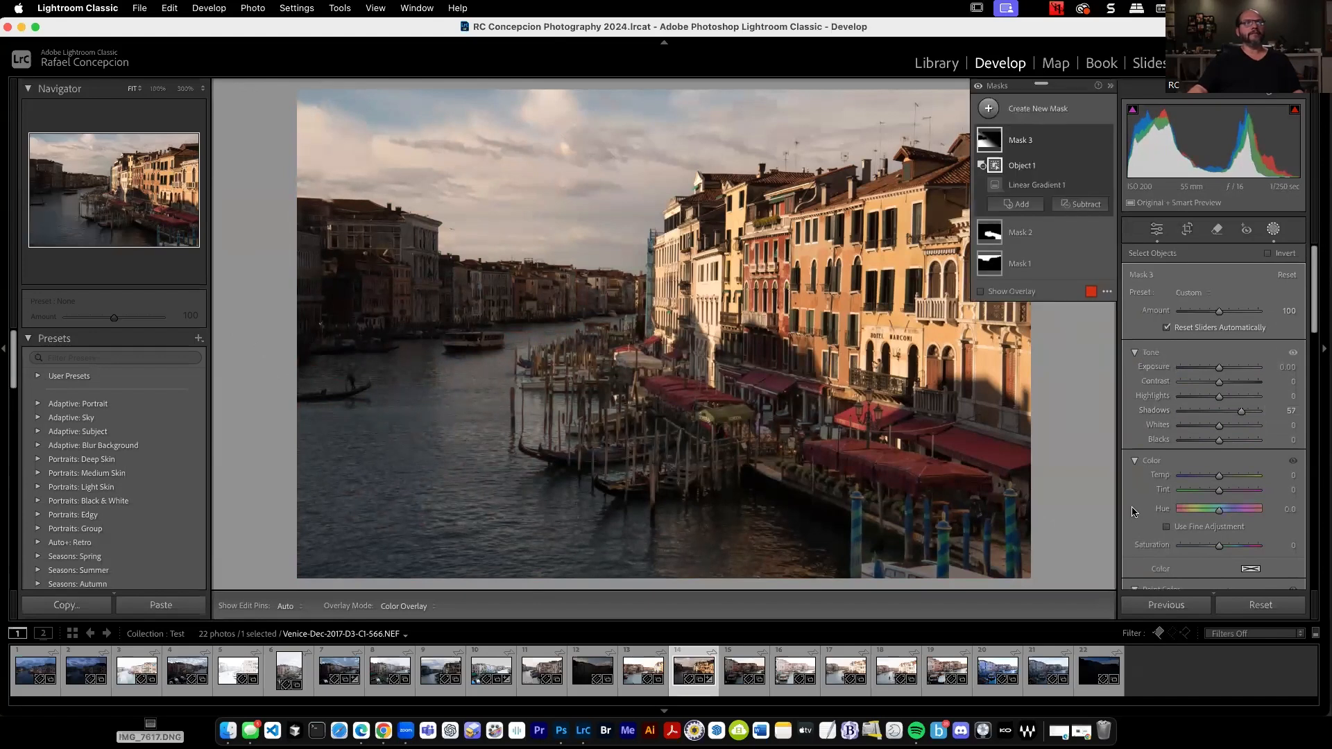
Compare the unedited photo with the masked version several times to judge the mask adjustments.
key("backslash")
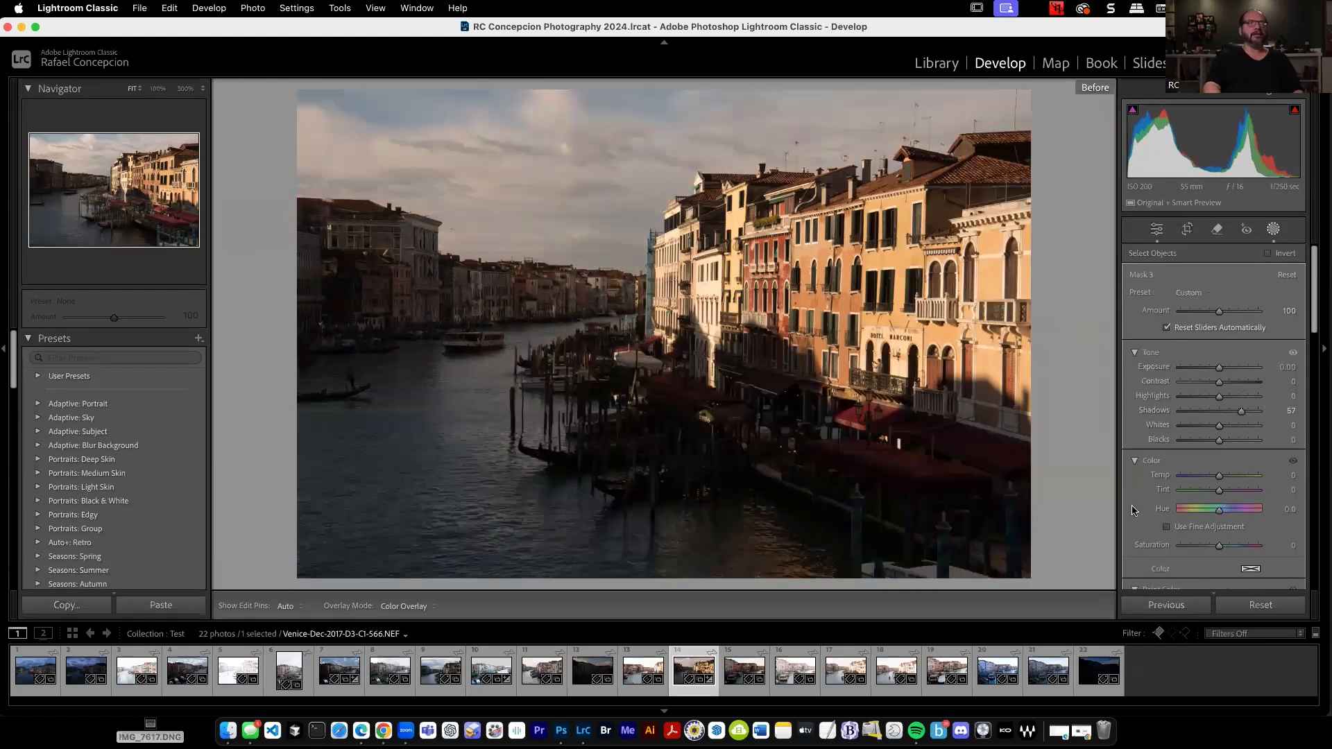
key("backslash")
key("backslash")
key("backslash")
key("backslash")
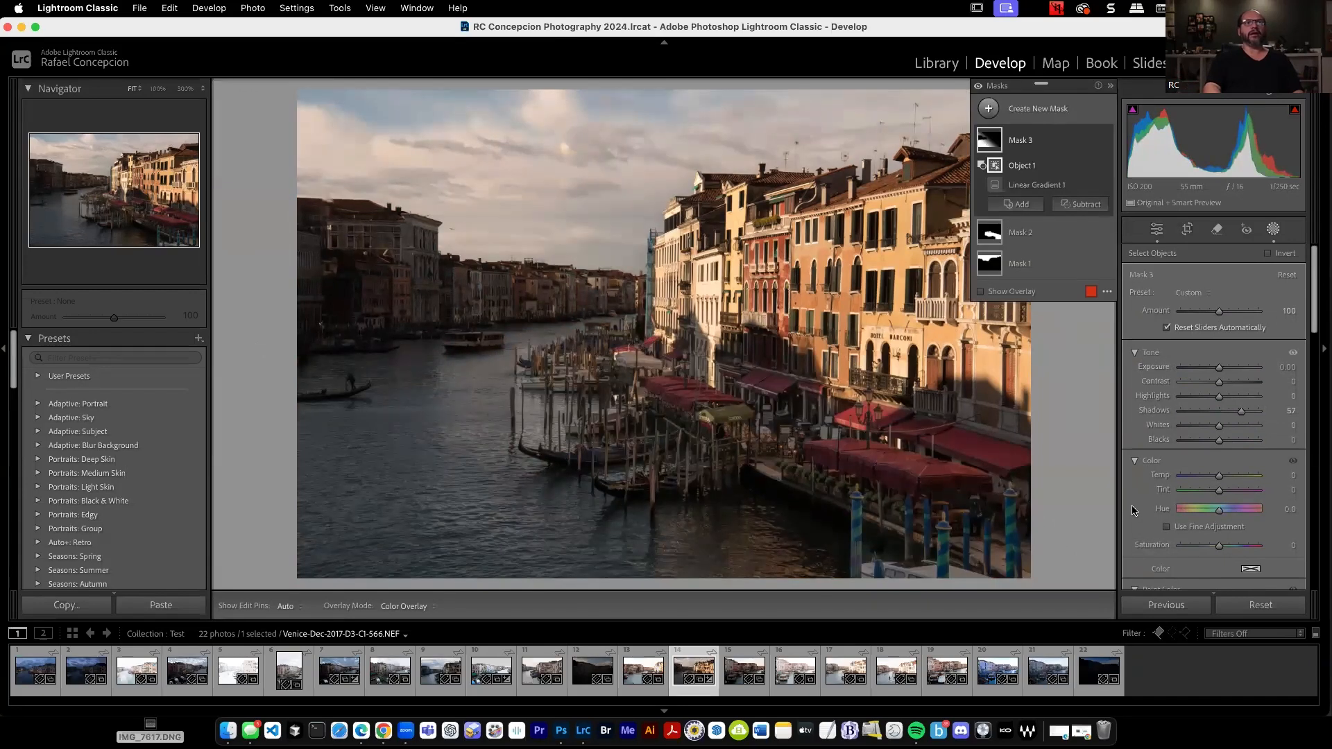
key("backslash")
Set the whole photo's Contrast to +21 and Vibrance to +27 in the Basic adjustments.
left_click_drag(1219, 545, 1223, 549)
mouse_move(1092, 172)
left_click(1154, 230)
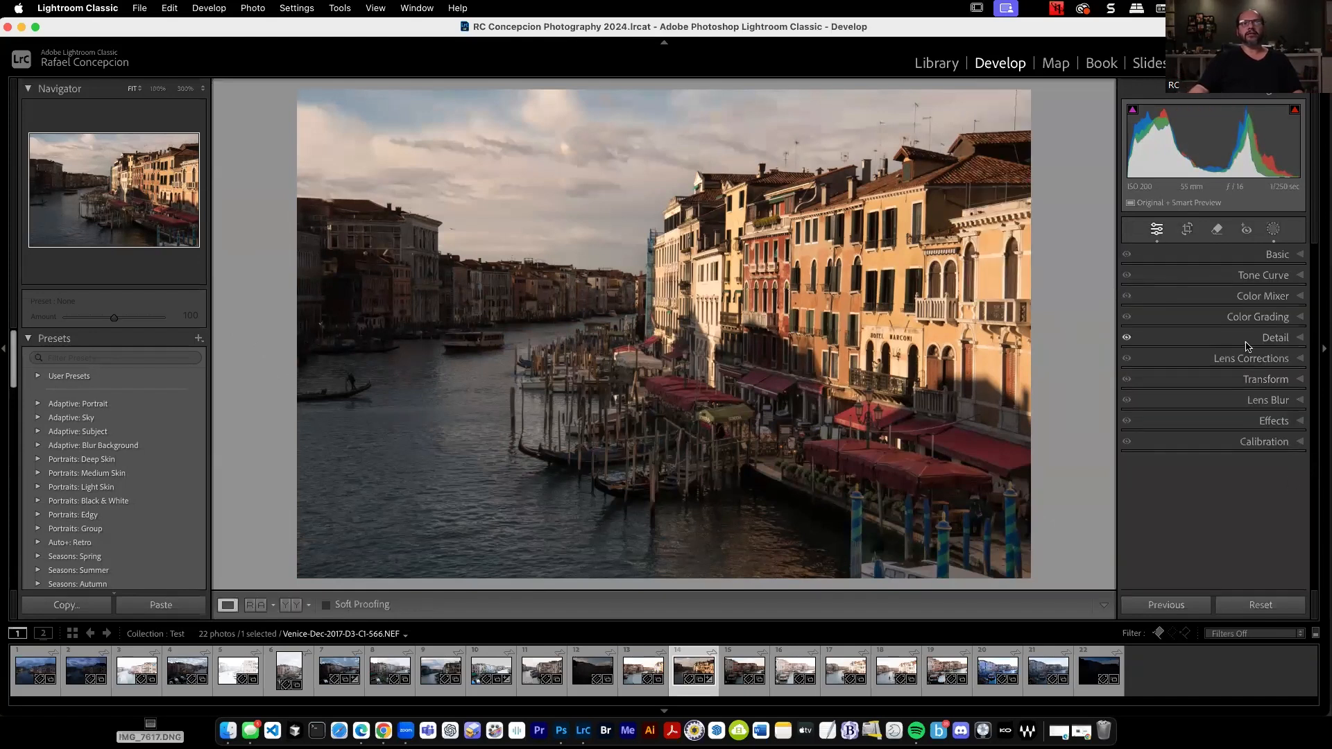
left_click(1279, 254)
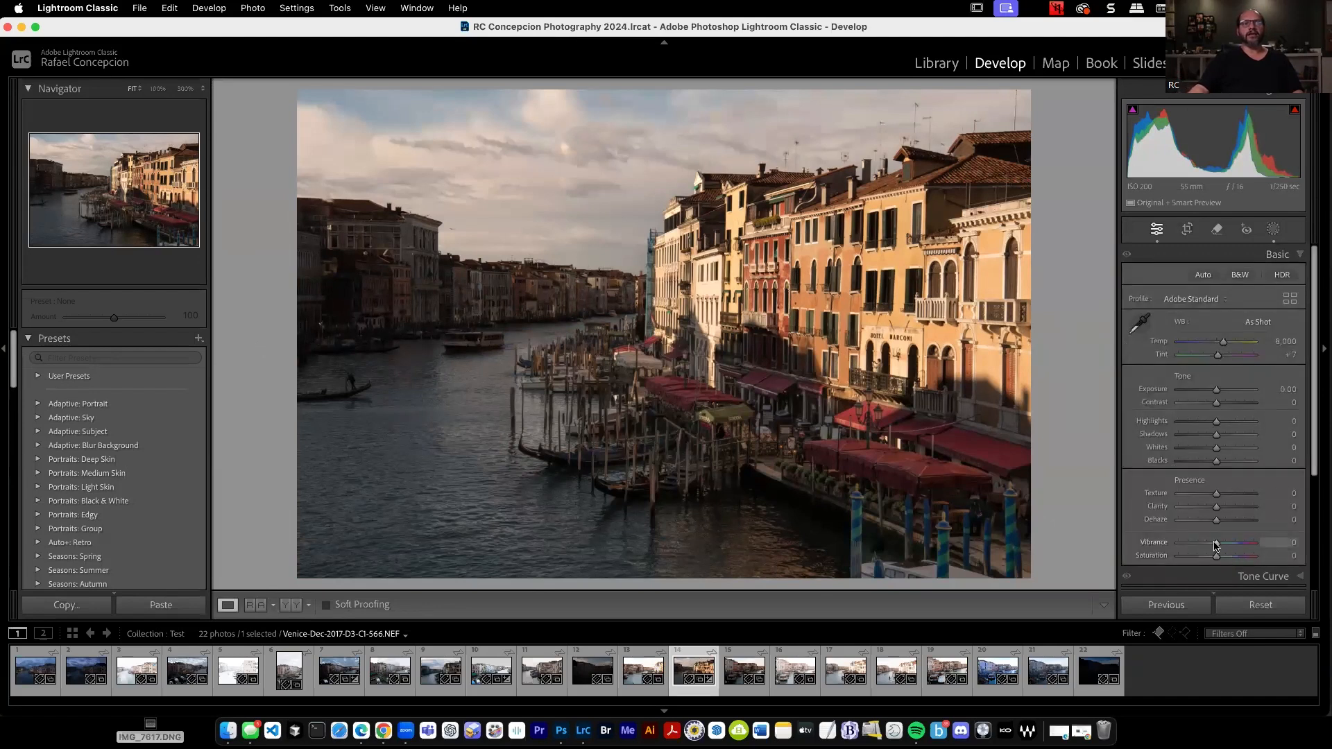
left_click_drag(1216, 402, 1223, 405)
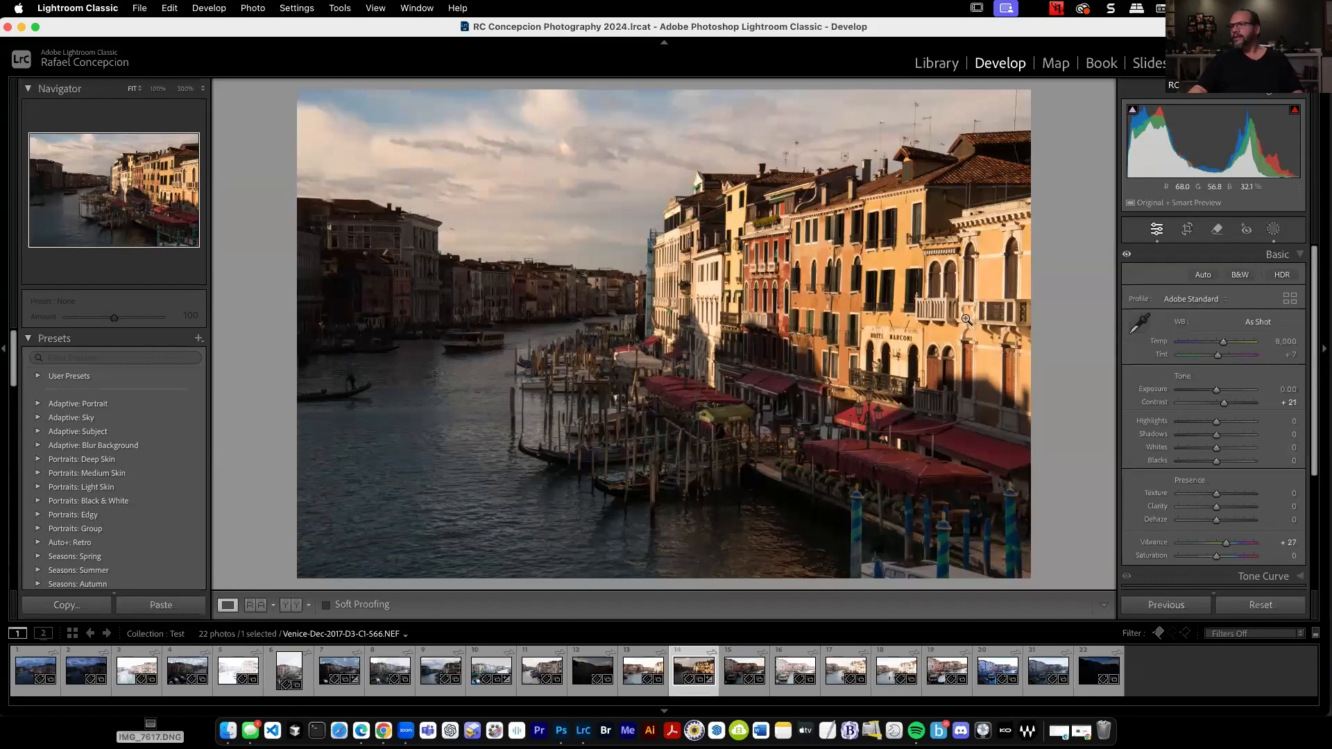
Send the edited Venice photo to Adobe Photoshop 2025 for further editing.
right_click(697, 278)
mouse_move(825, 374)
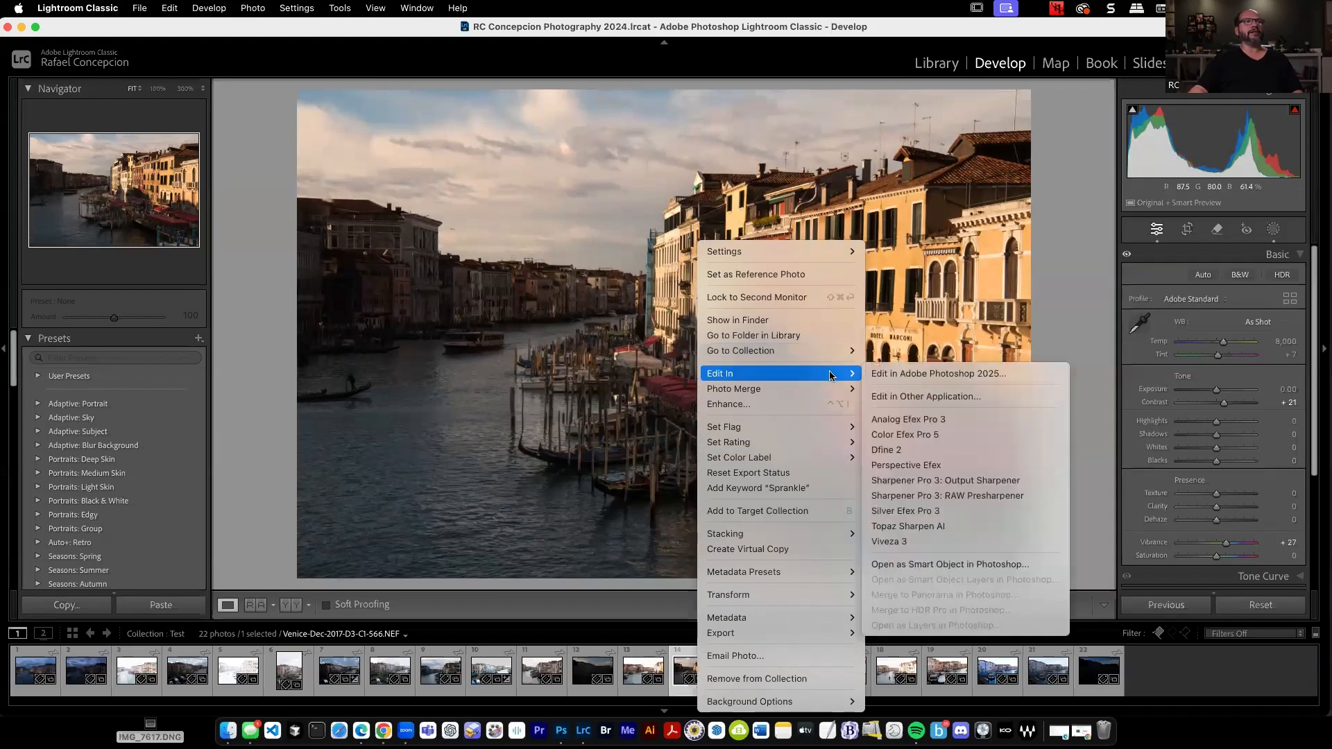
left_click(998, 375)
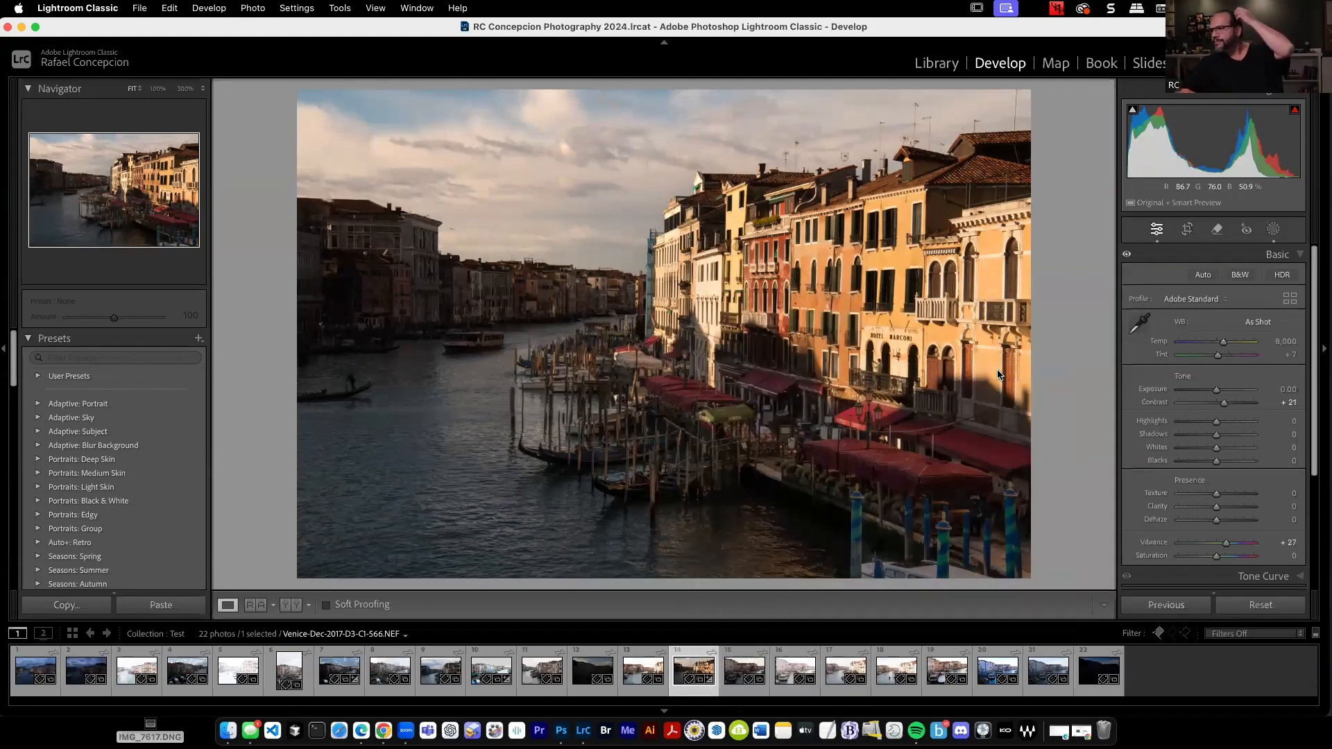
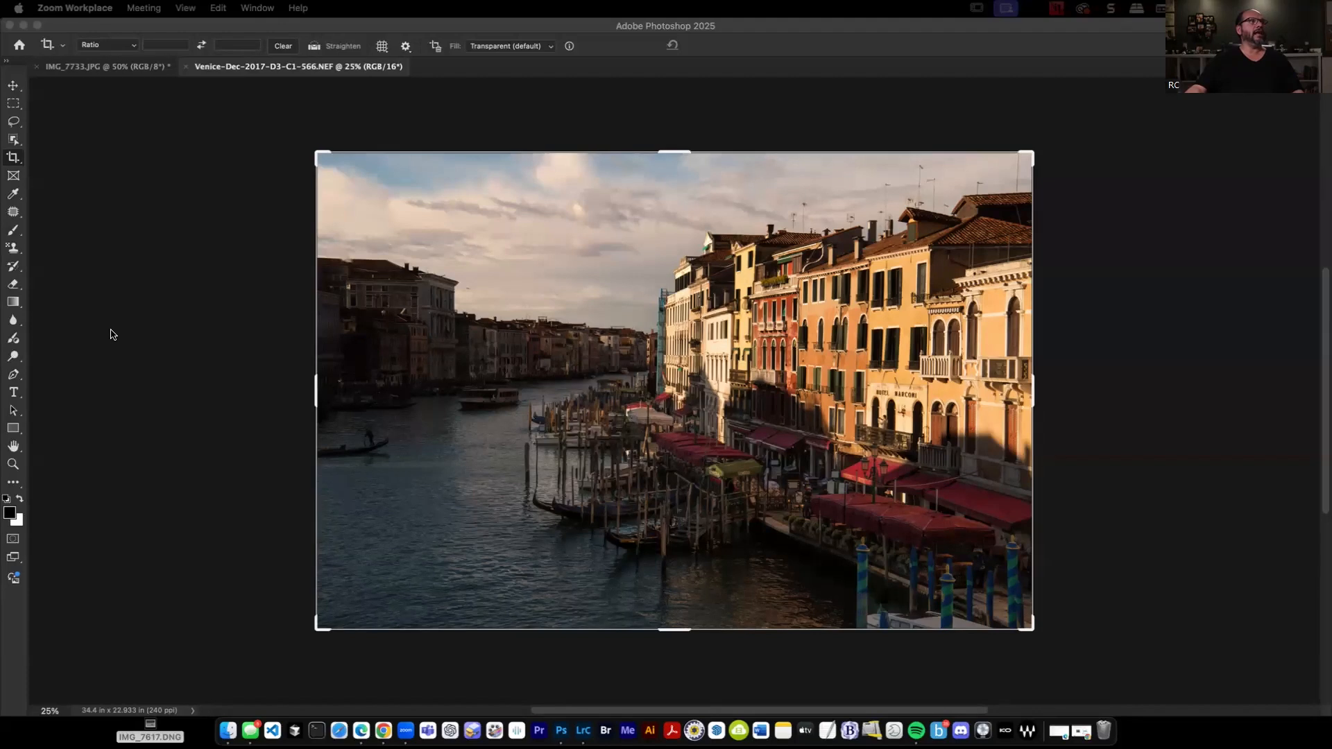
Select the gondola and its gondolier on the canal using the Object Selection tool in Rectangle mode.
left_click(16, 141)
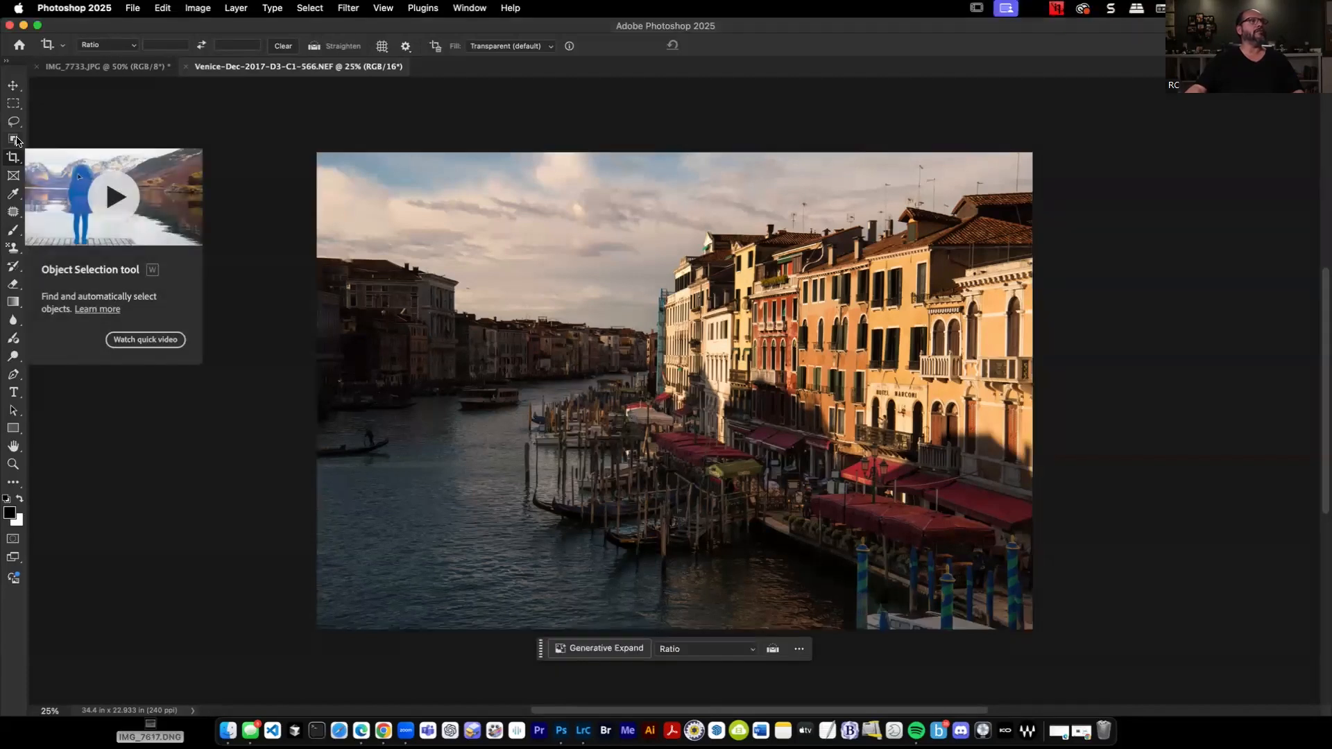
left_click(16, 140)
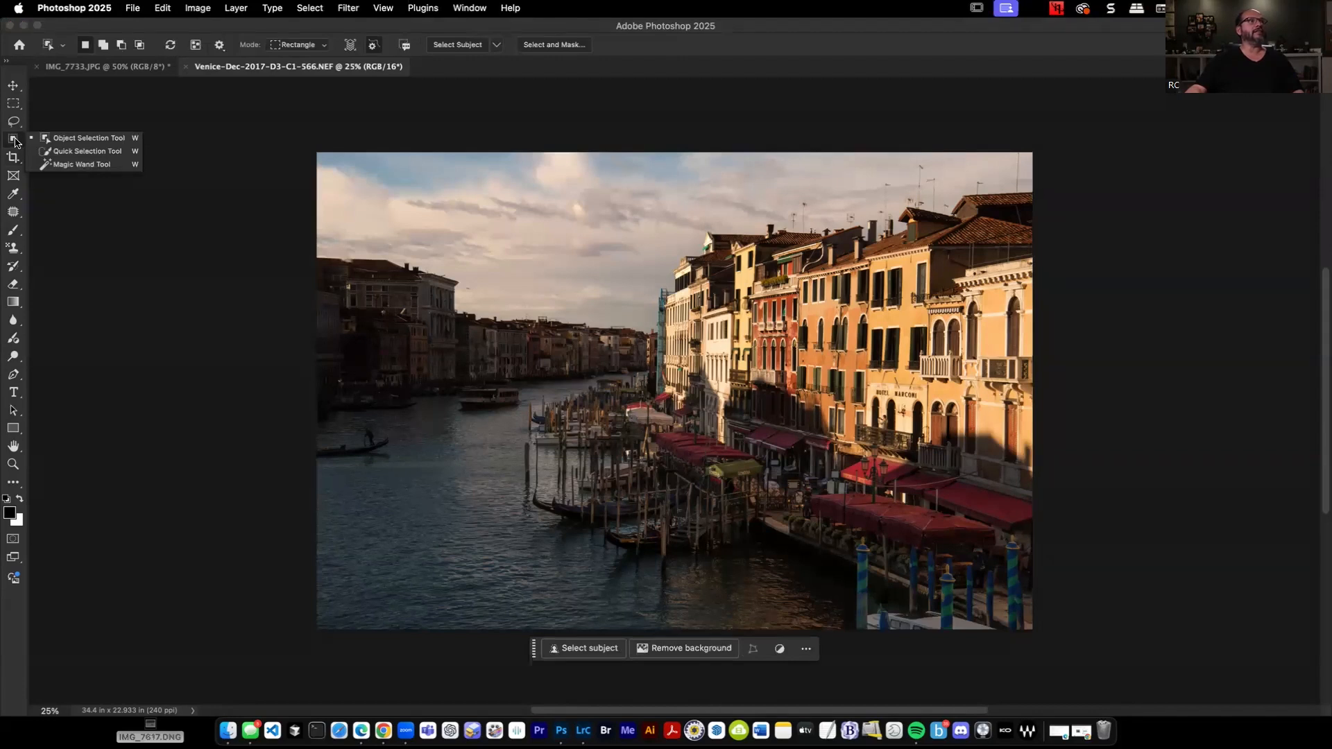
left_click(13, 213)
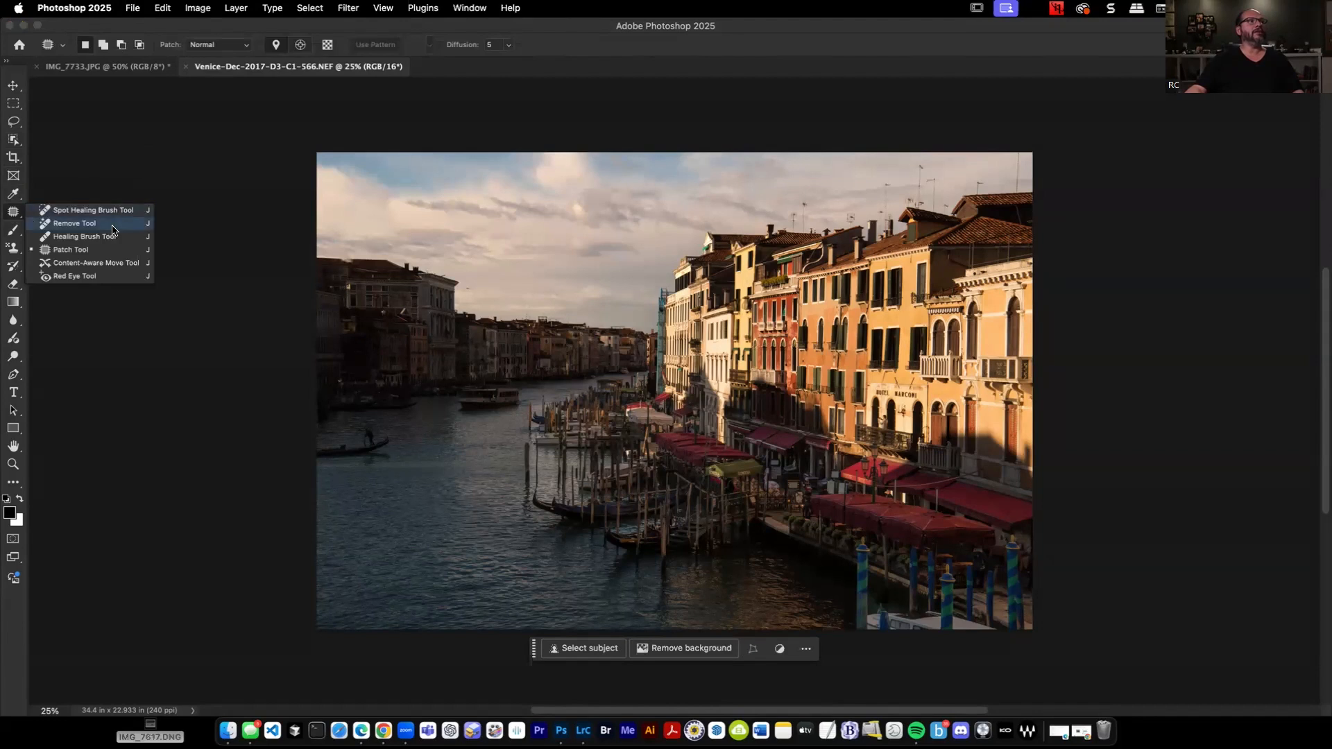
left_click(14, 142)
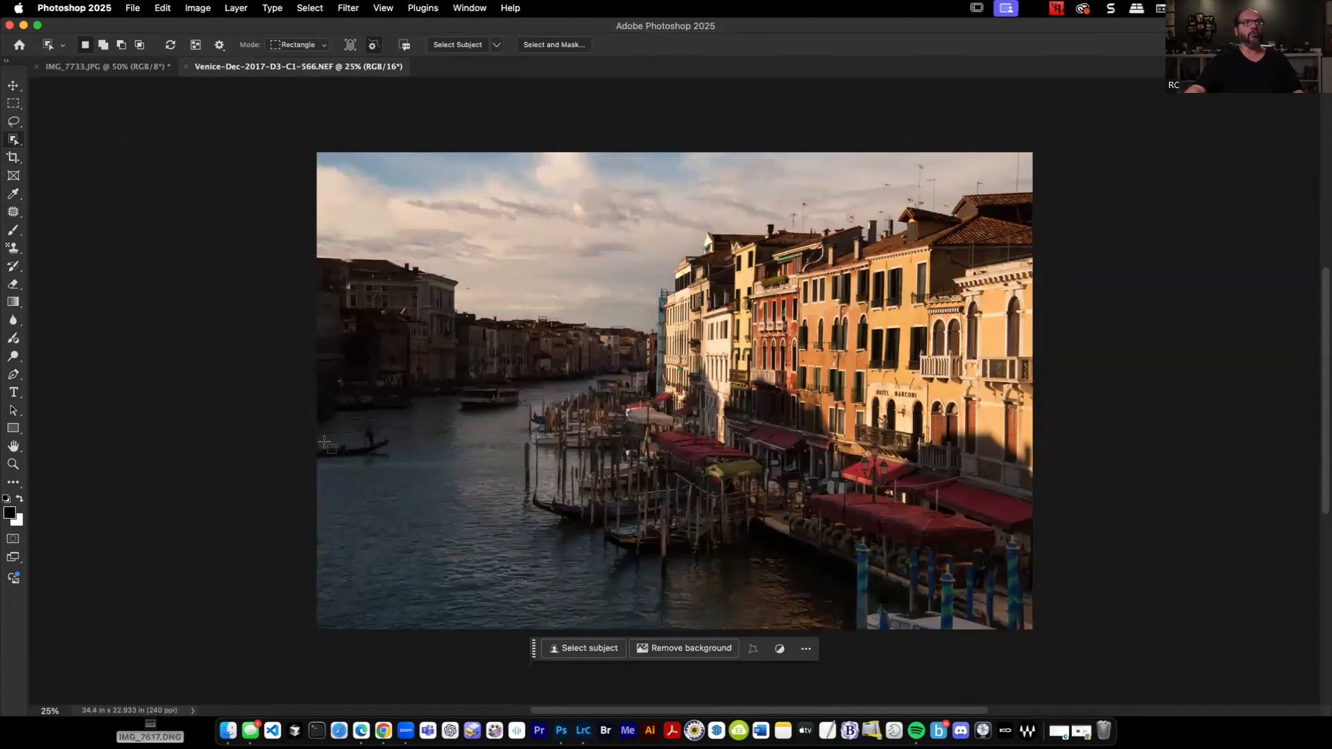
left_click_drag(427, 472, 487, 531)
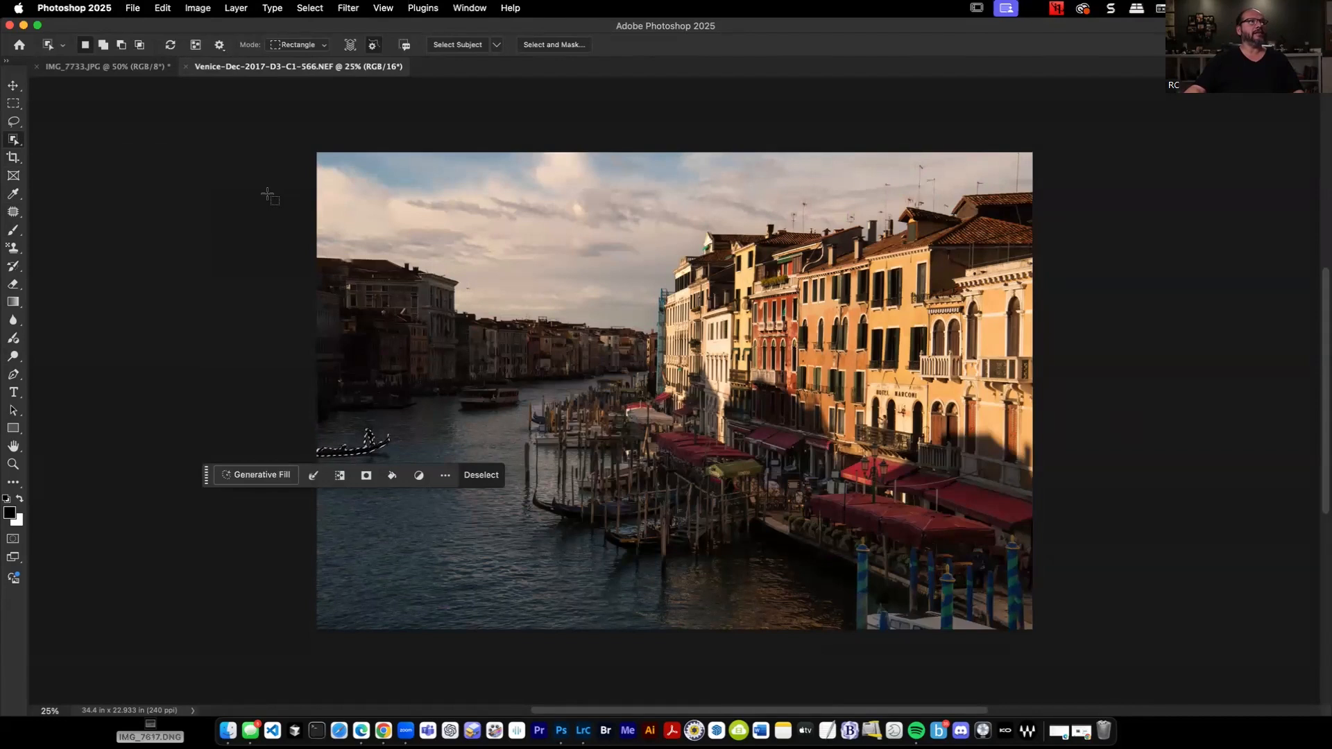
Run Generative Fill on the selected gondola with an empty prompt and switch to the third variation.
left_click(252, 476)
left_click(491, 475)
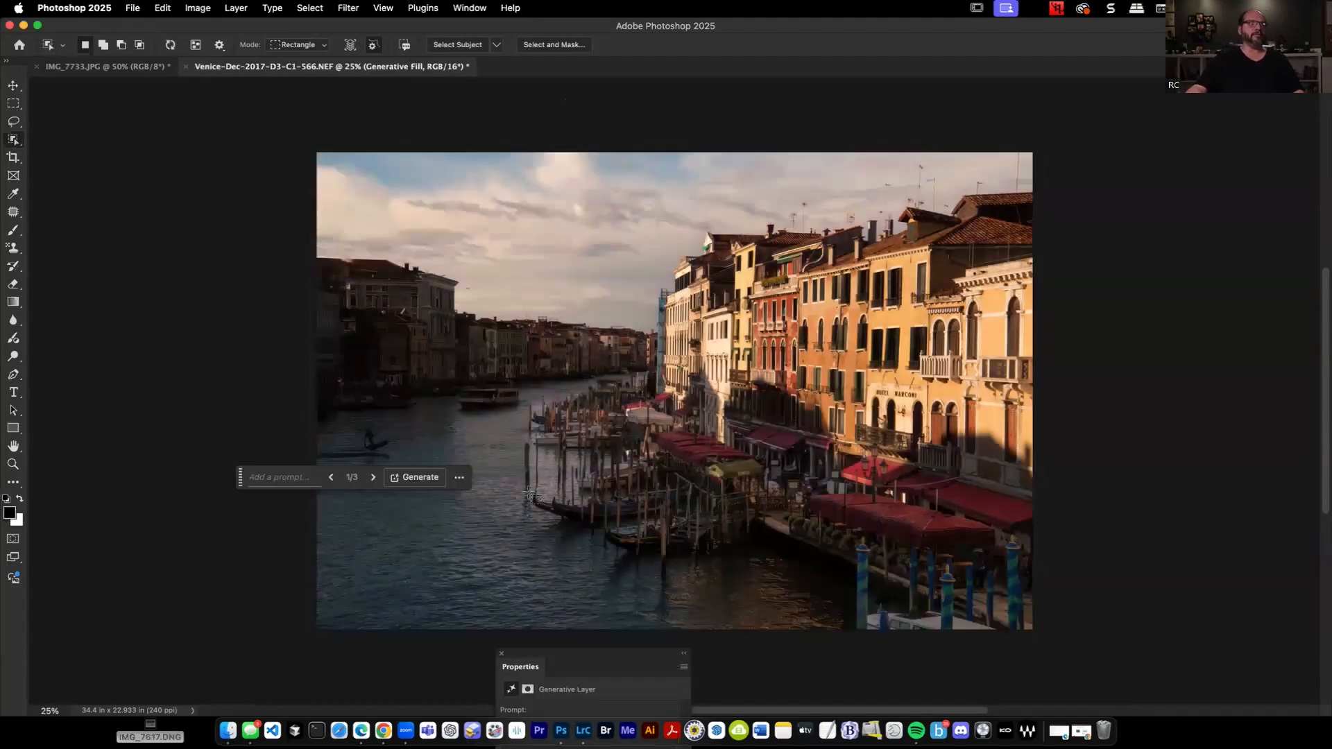
left_click(374, 478)
left_click(373, 477)
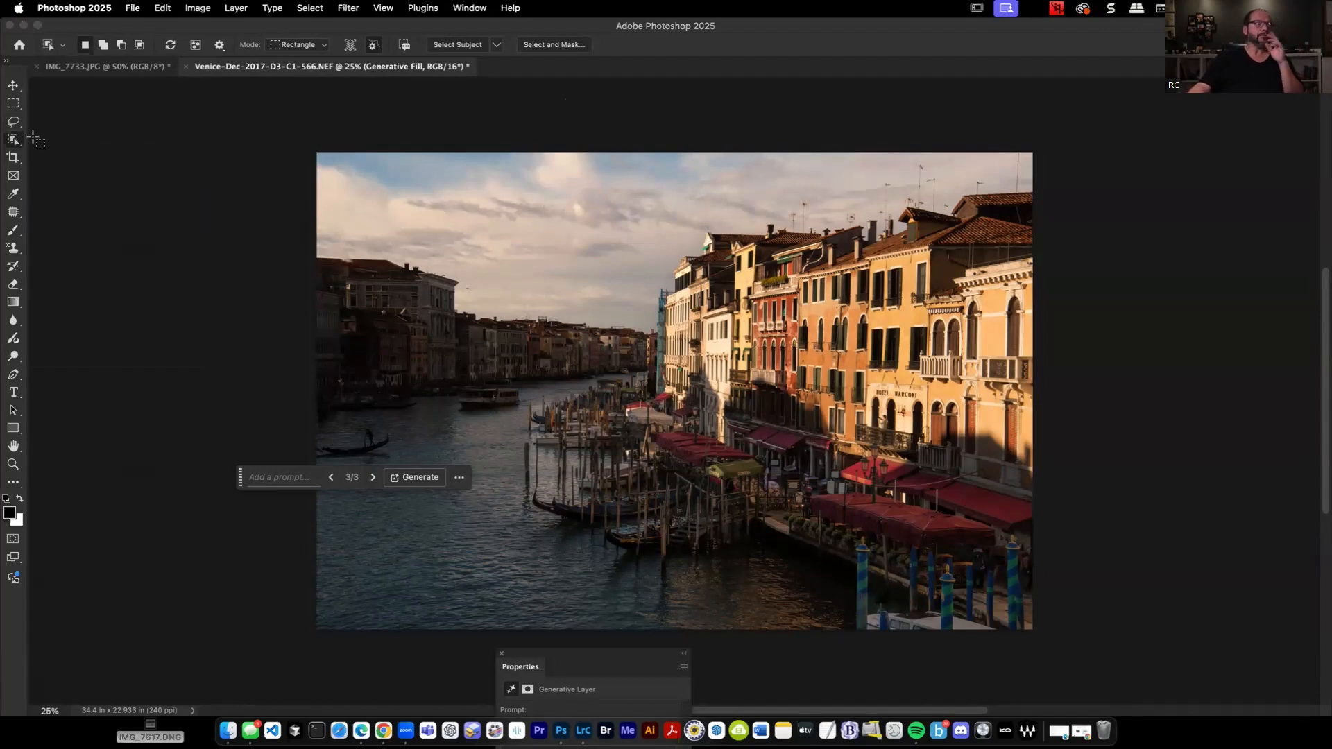
Activate the Remove tool, show the document's layers, and add an empty layer above the Generative Fill layer.
left_click(15, 216)
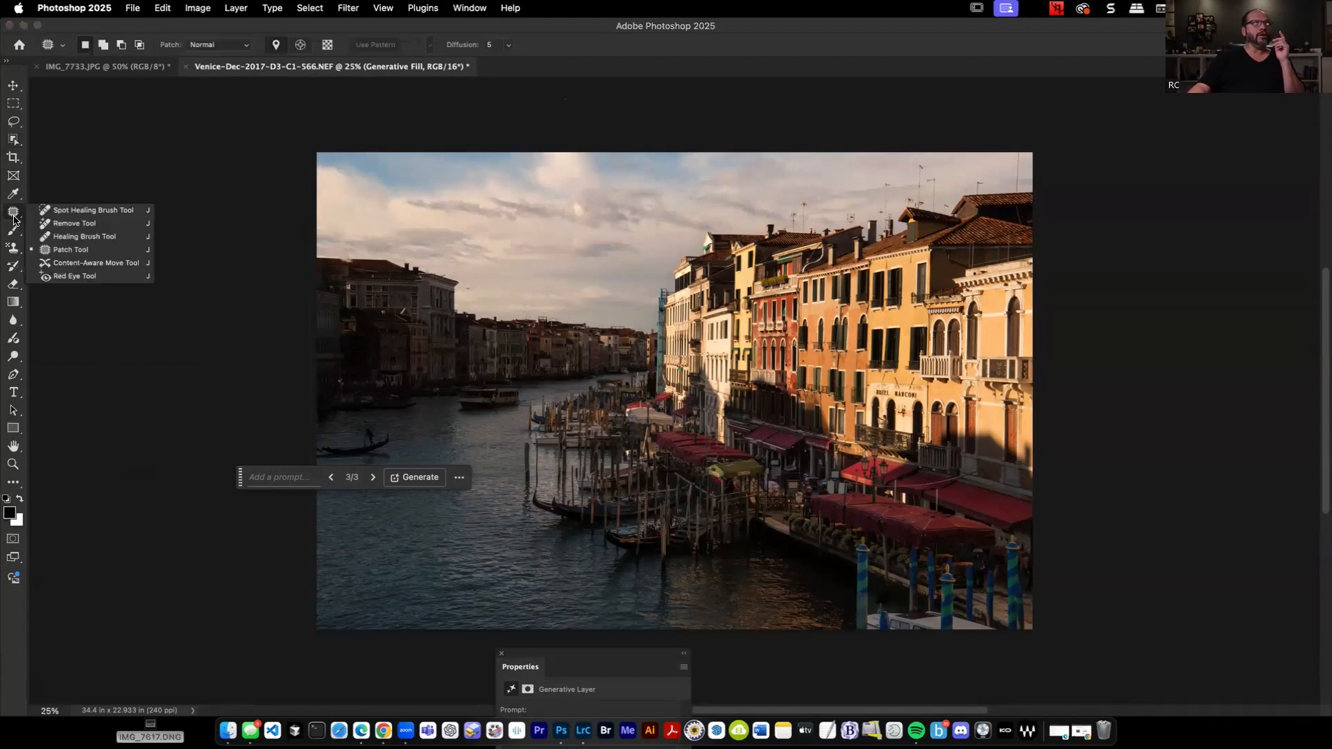
left_click(88, 226)
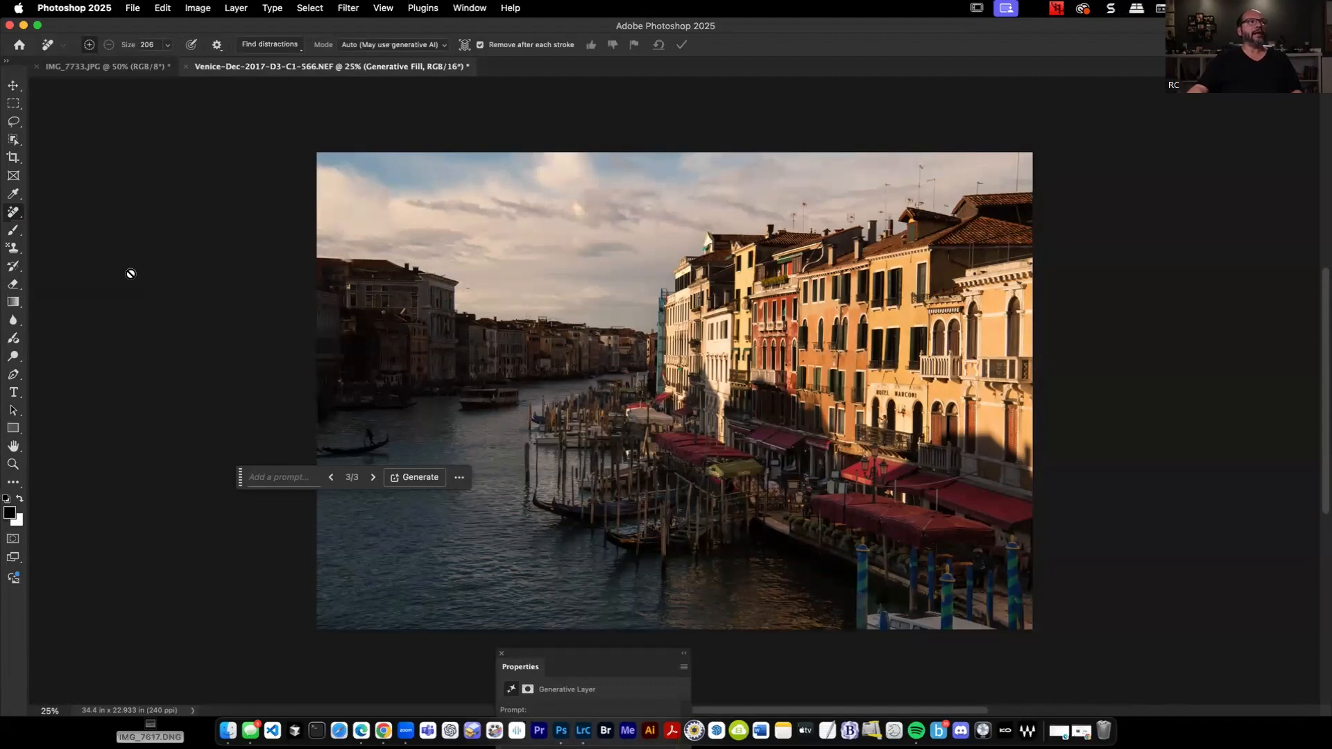
left_click_drag(590, 657, 1153, 125)
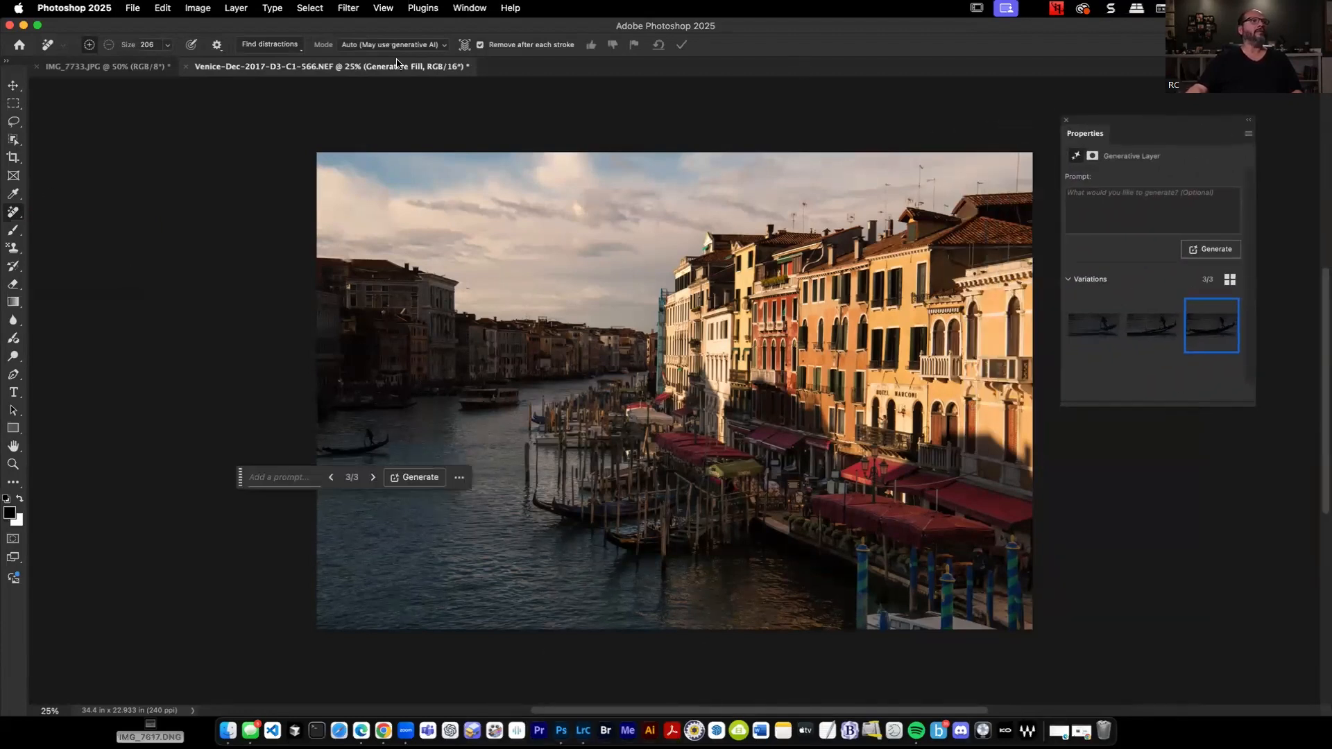
left_click(470, 8)
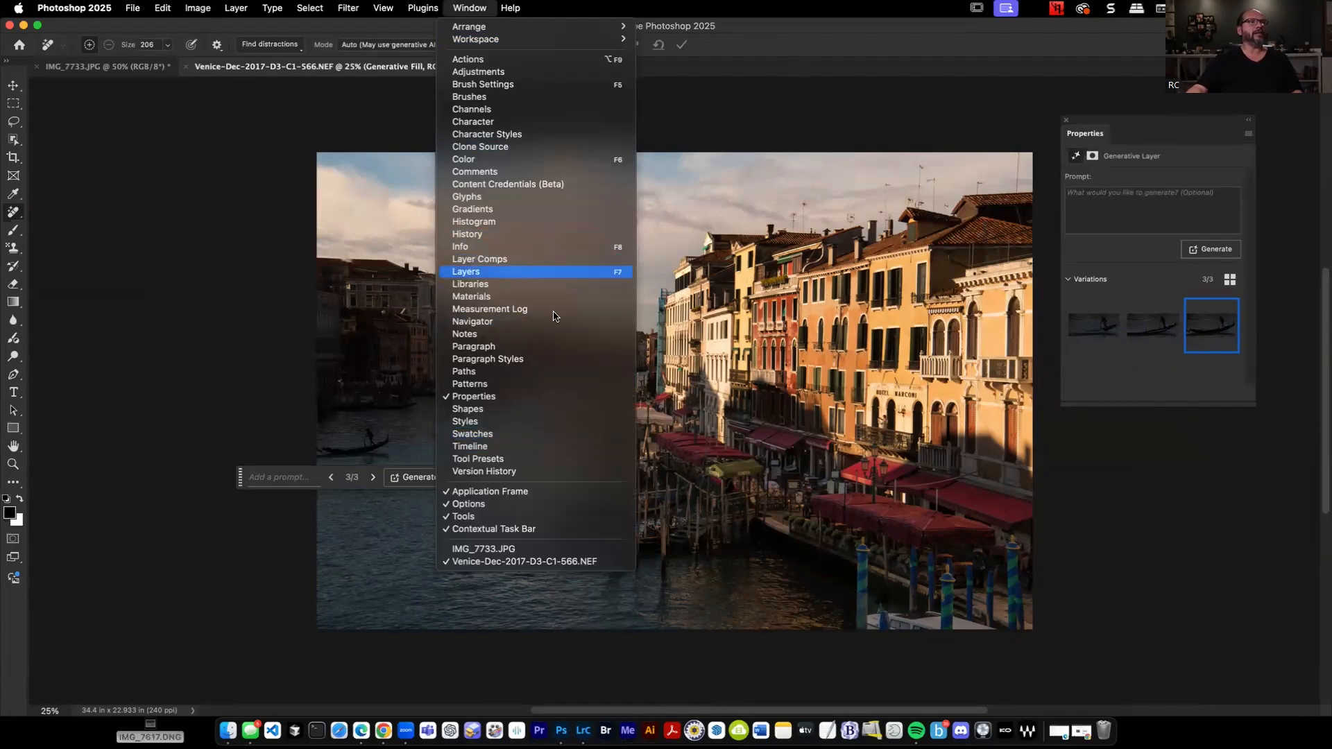
left_click(553, 271)
left_click_drag(423, 670, 172, 163)
left_click(197, 412)
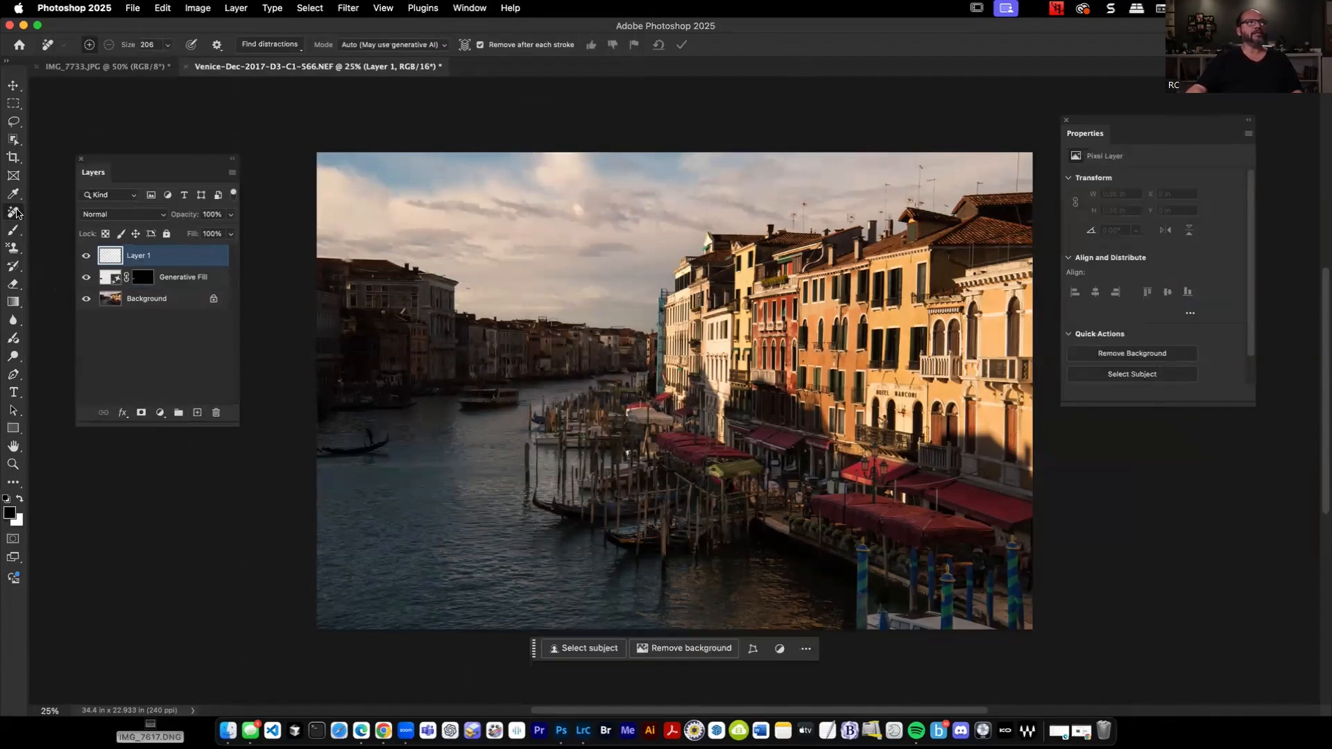
Enlarge the Remove brush to 500, keep its mode on Auto (May use generative AI), and try to paint out the gondola.
key("bracketright")
key("bracketright")
key("bracketright")
key("bracketright")
key("bracketright")
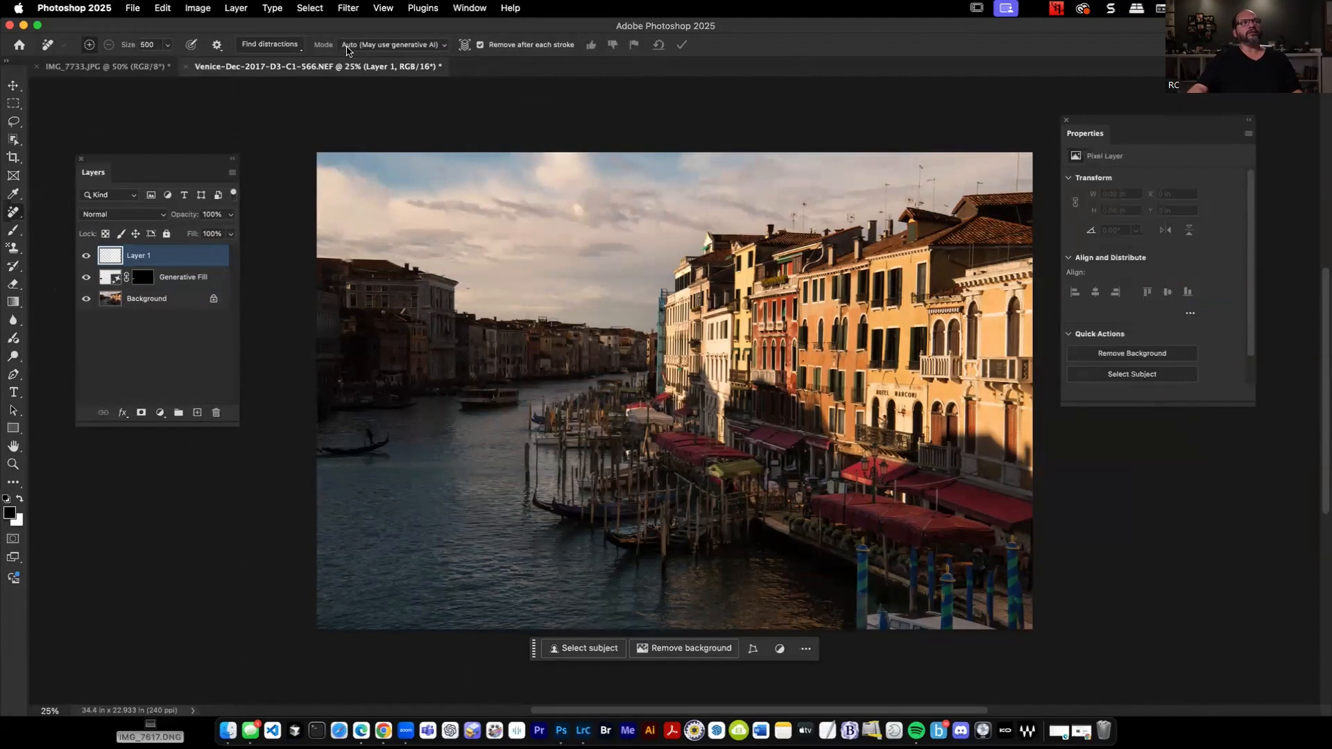
left_click(389, 45)
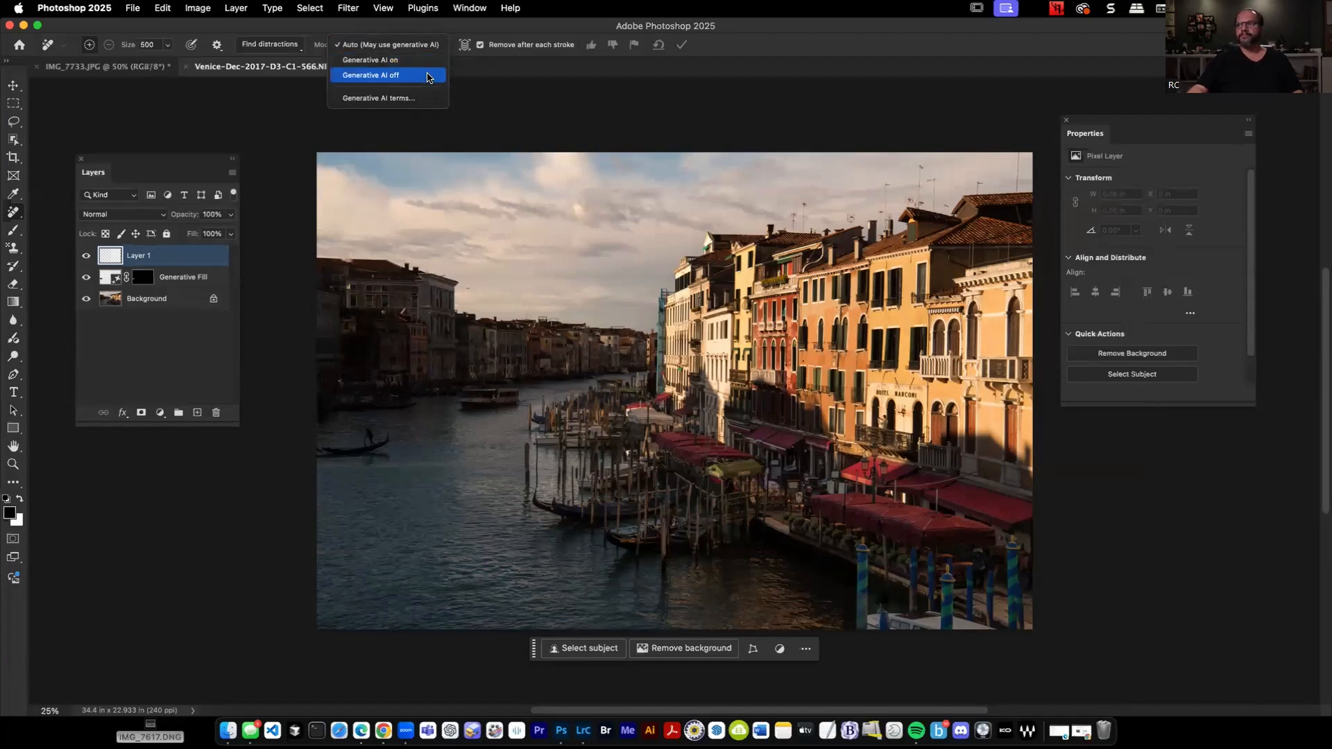
left_click(421, 49)
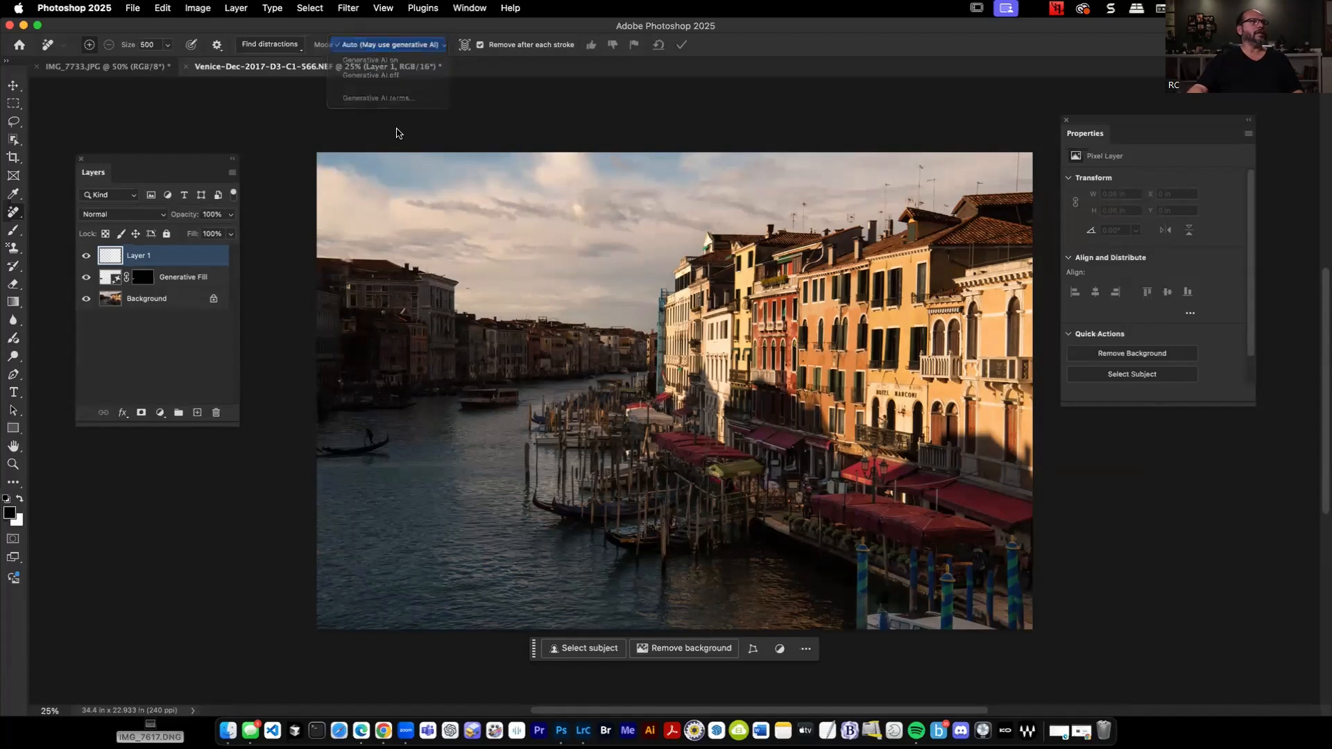
left_click_drag(388, 441, 298, 446)
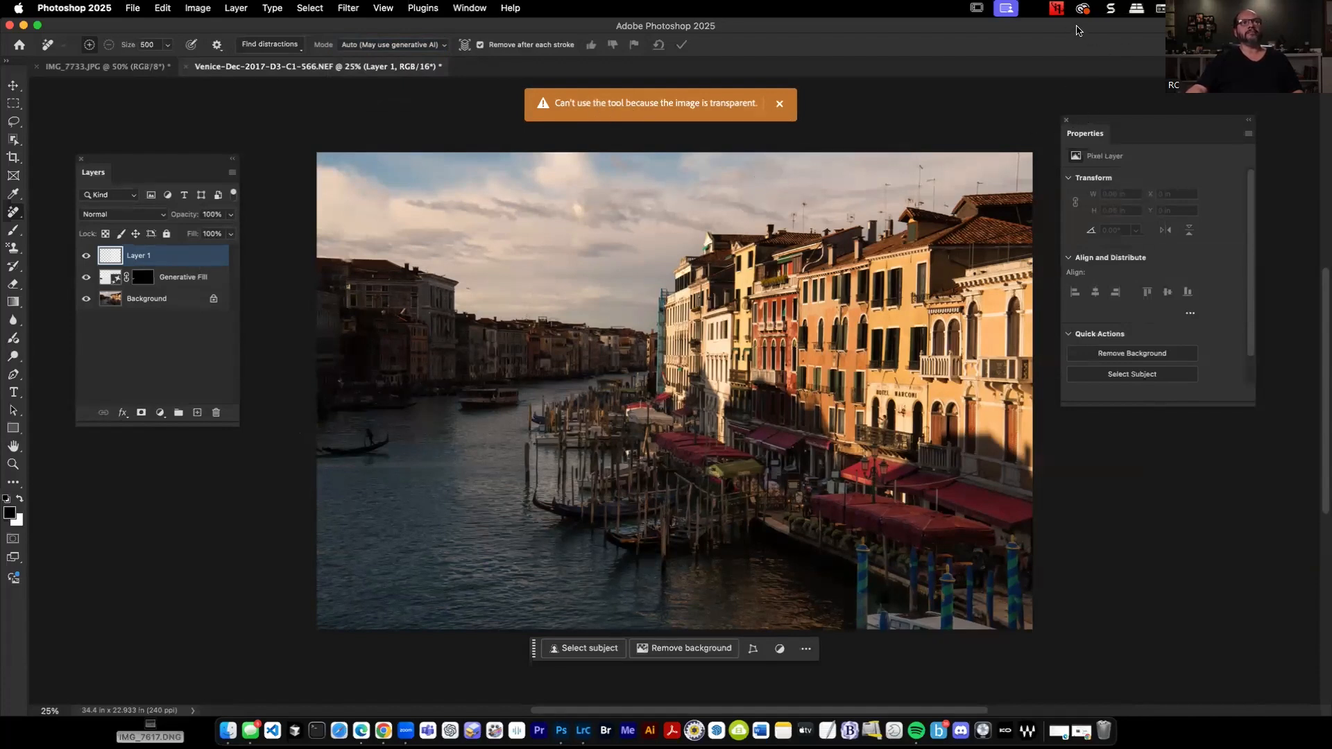
Set the Remove tool to sample content from all visible layers and paint out the gondola on the empty layer.
left_click_drag(1078, 30, 1076, 87)
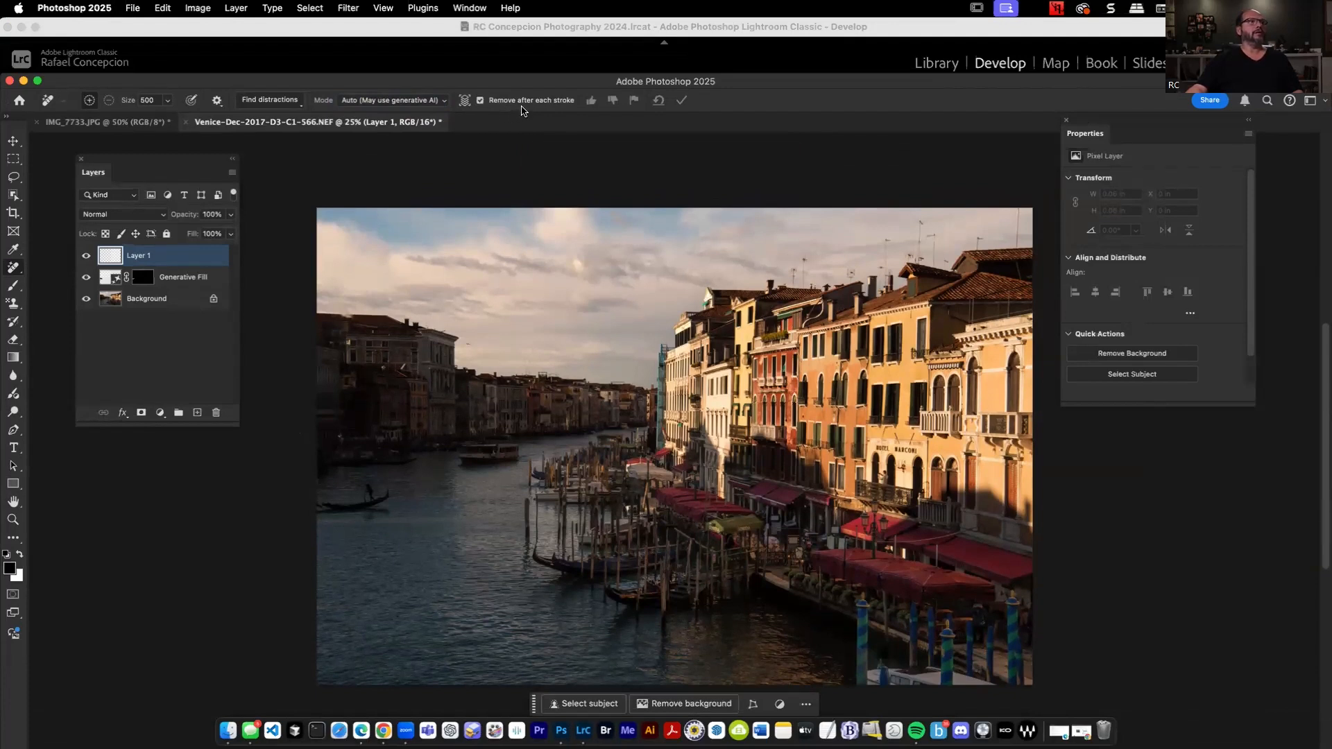
left_click(464, 104)
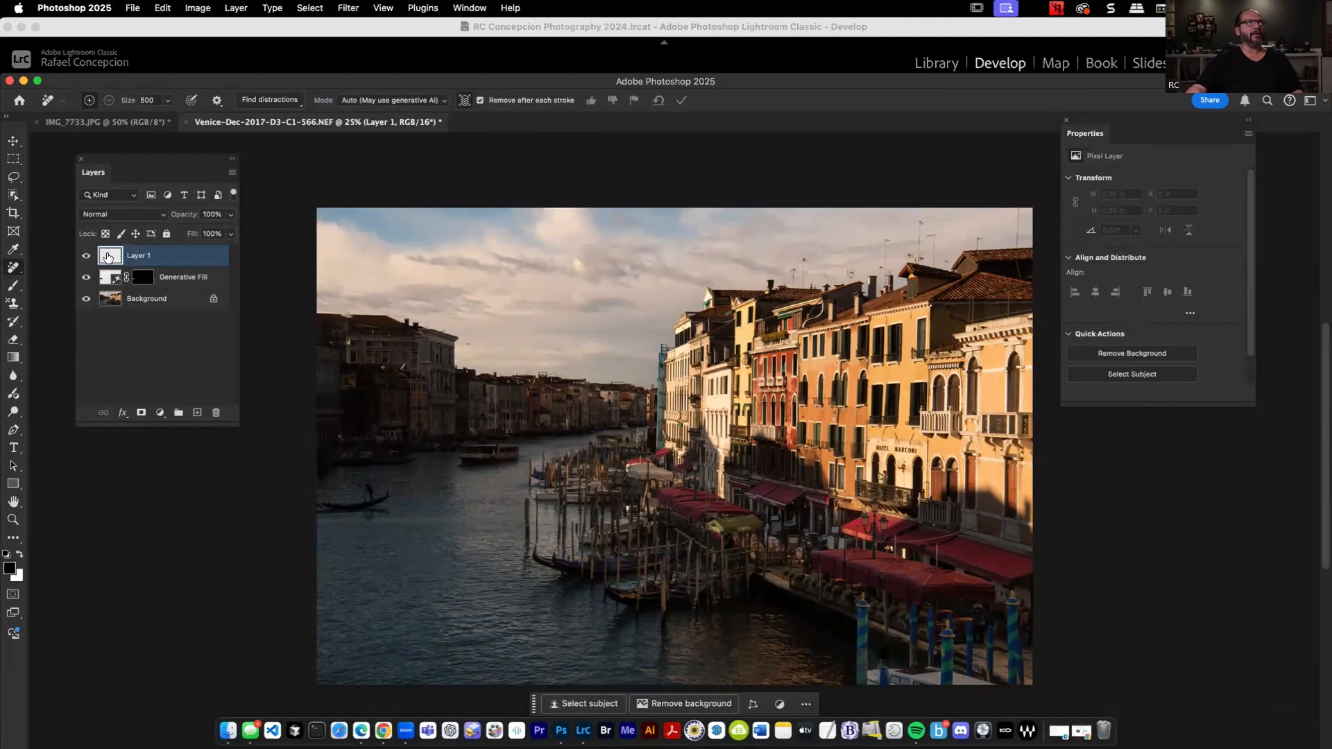
double_click(882, 83)
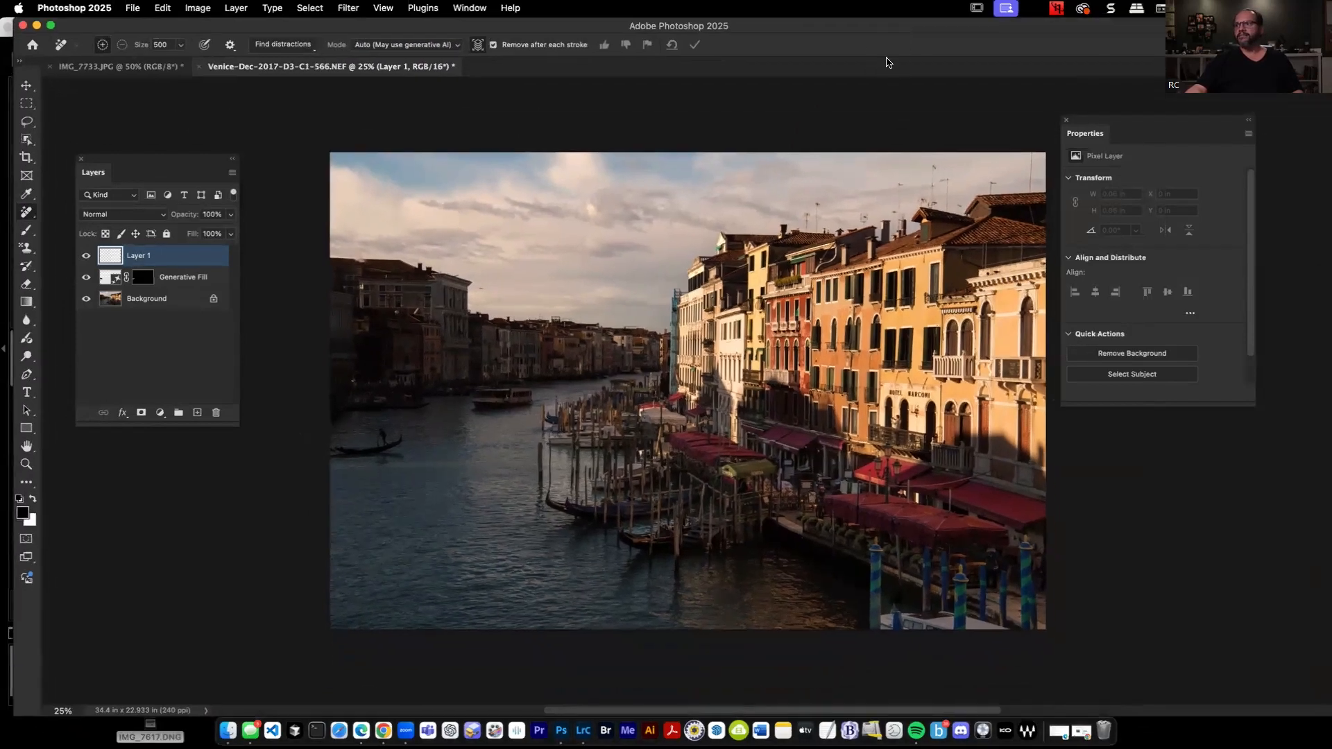
left_click_drag(412, 428, 354, 444)
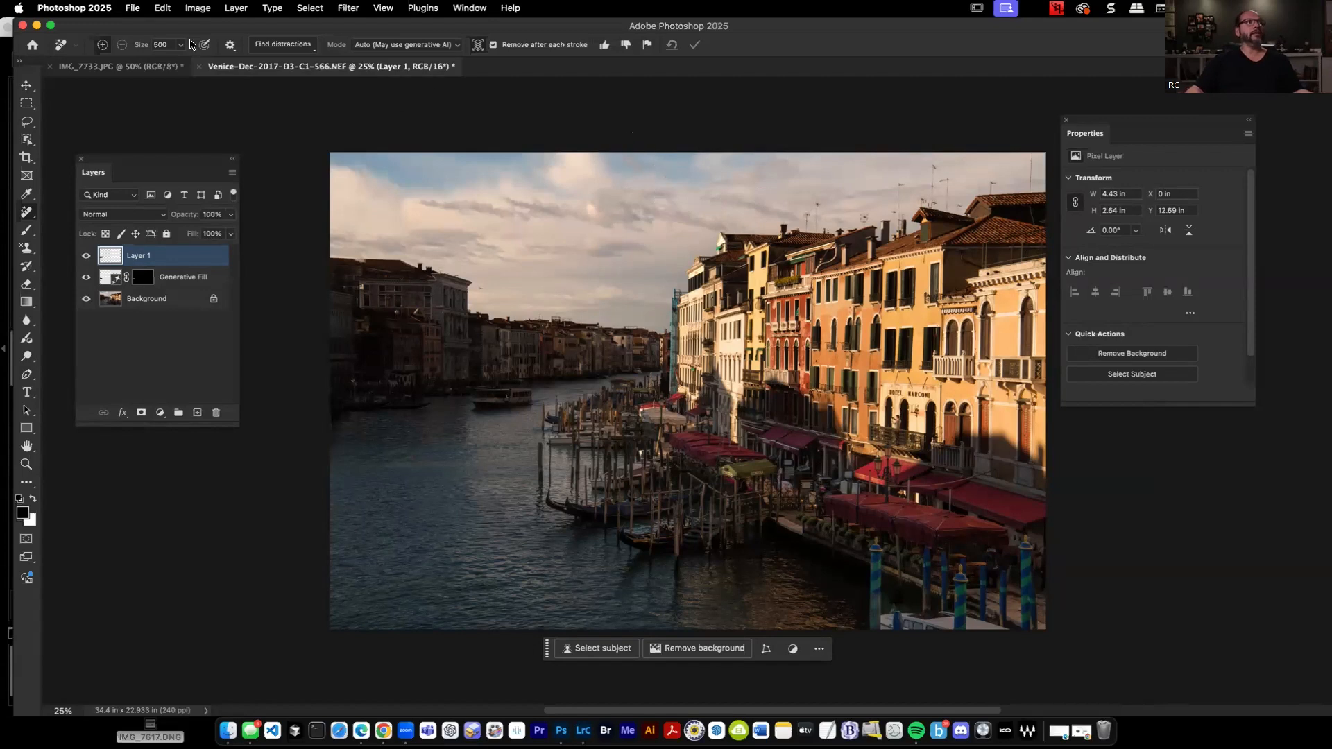
Examine the Remove tool's Find distractions choices and its other options.
left_click(287, 50)
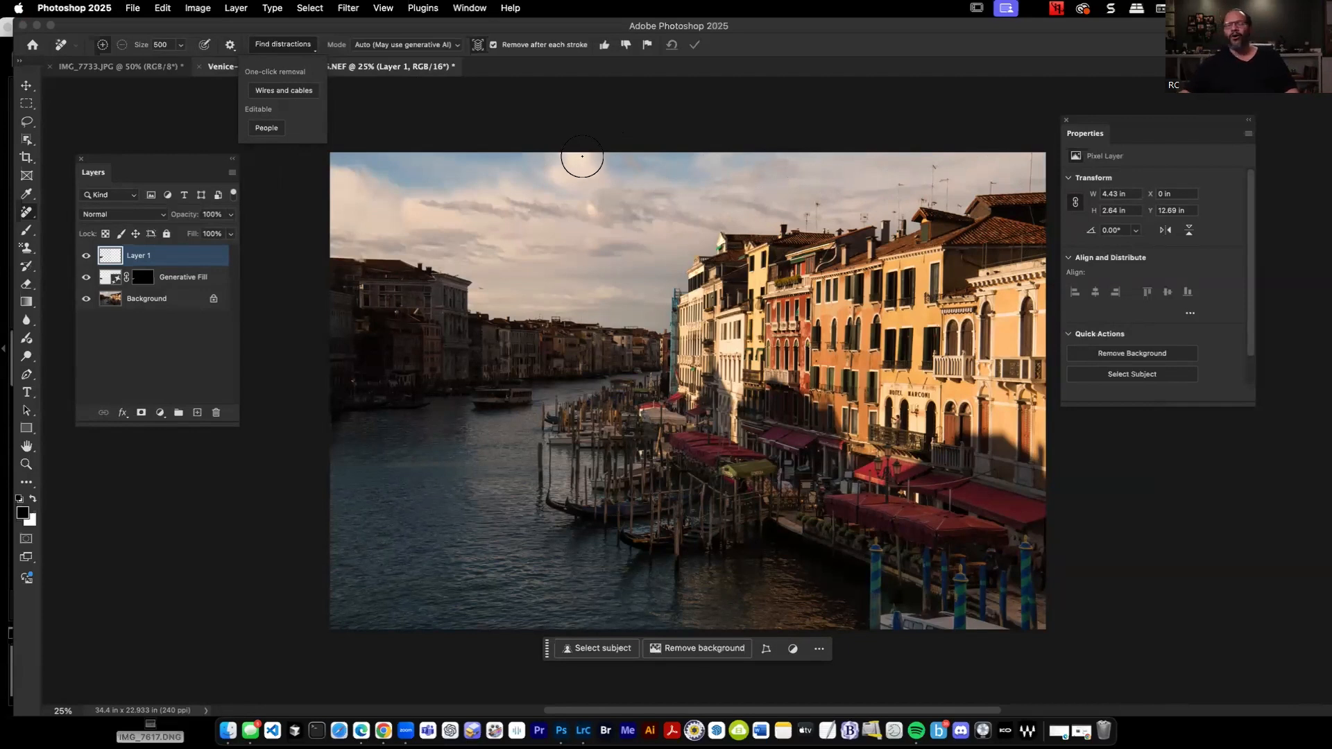
left_click(1092, 29)
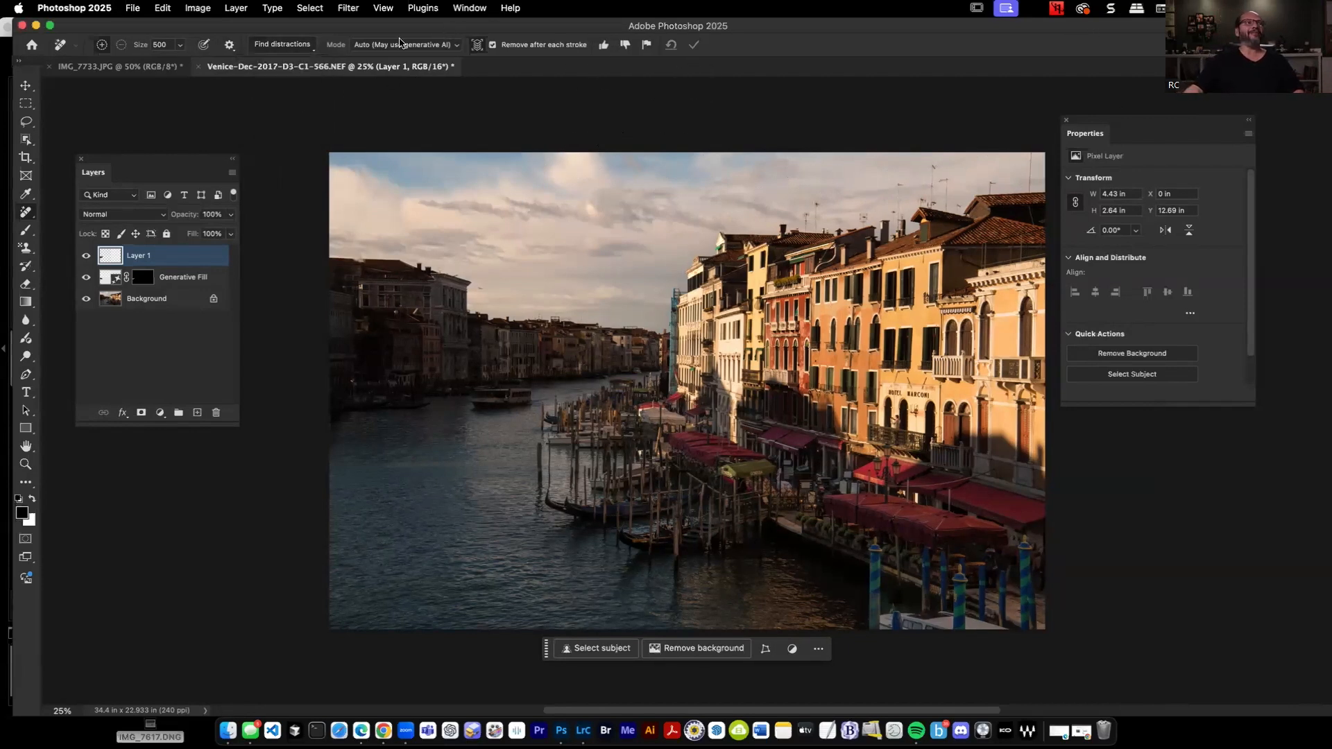
left_click_drag(308, 26, 307, 96)
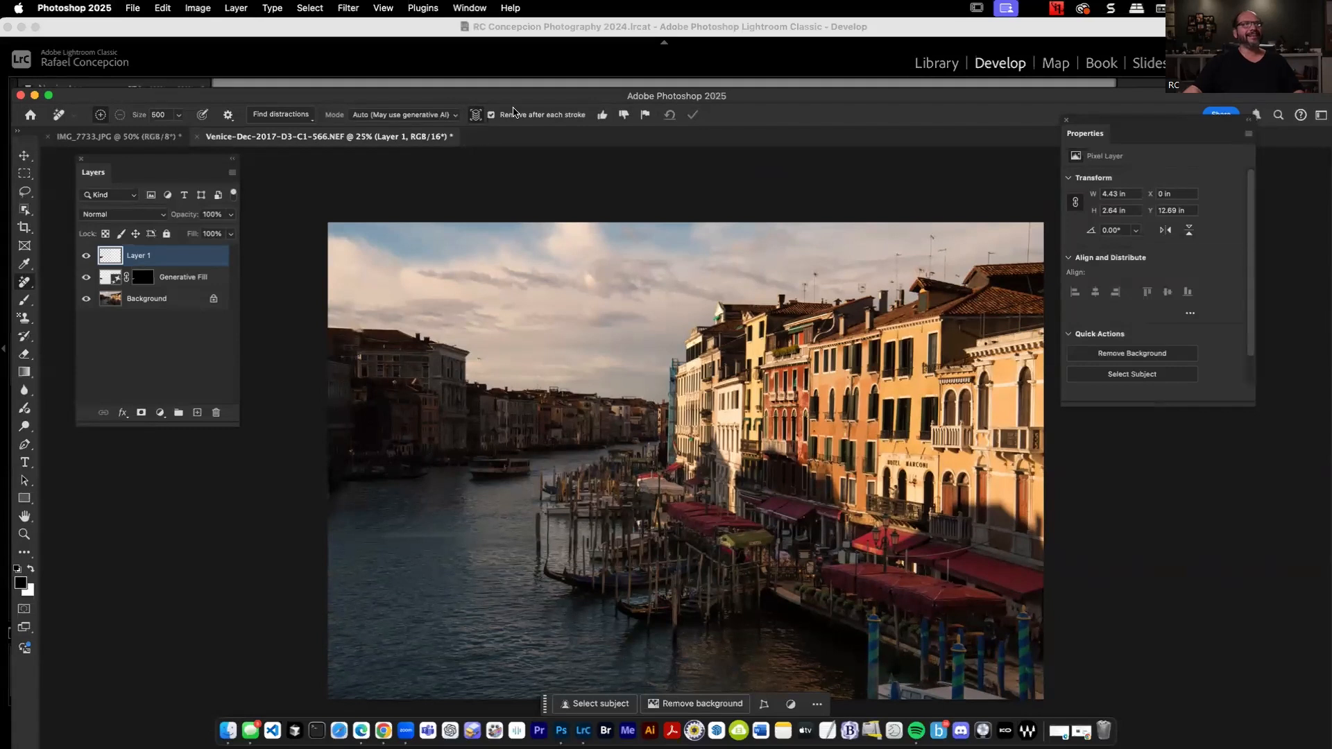
left_click_drag(815, 99, 802, 19)
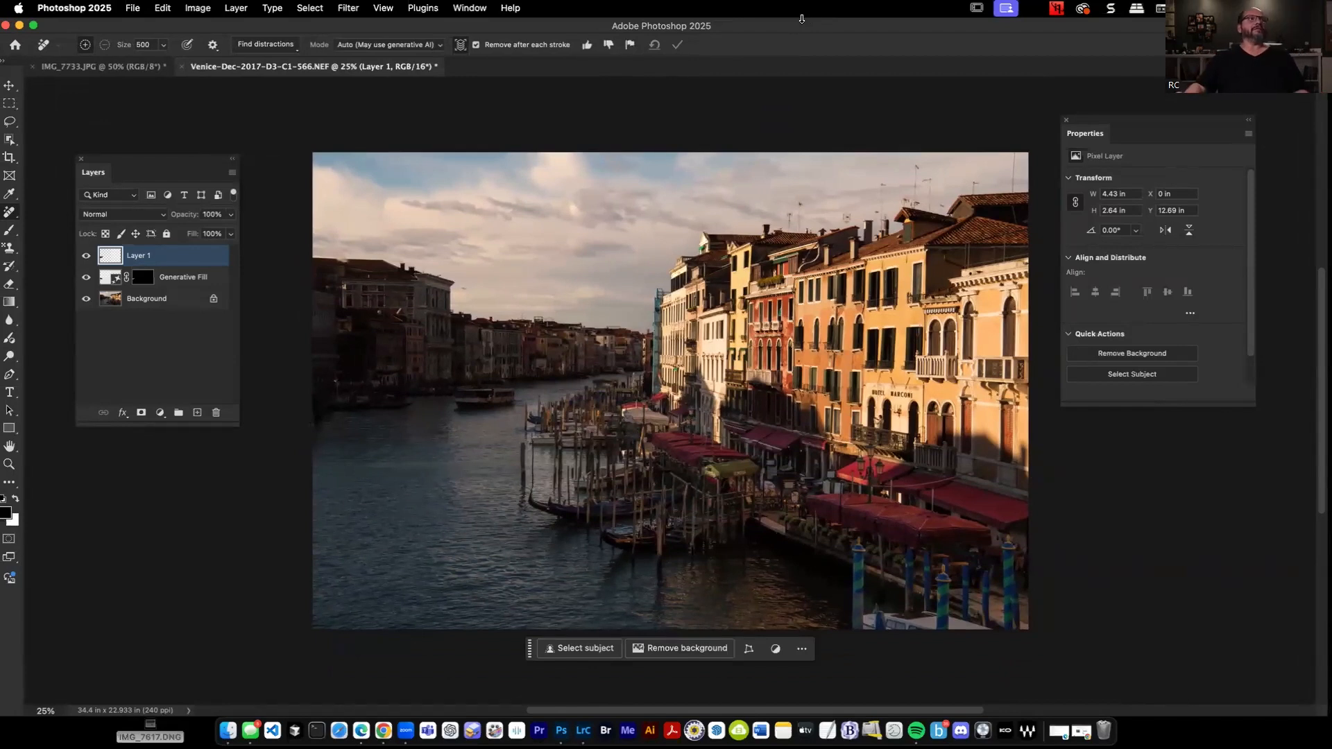
Add another empty layer on top and remove the photo's wires and cables with Find distractions.
left_click(197, 412)
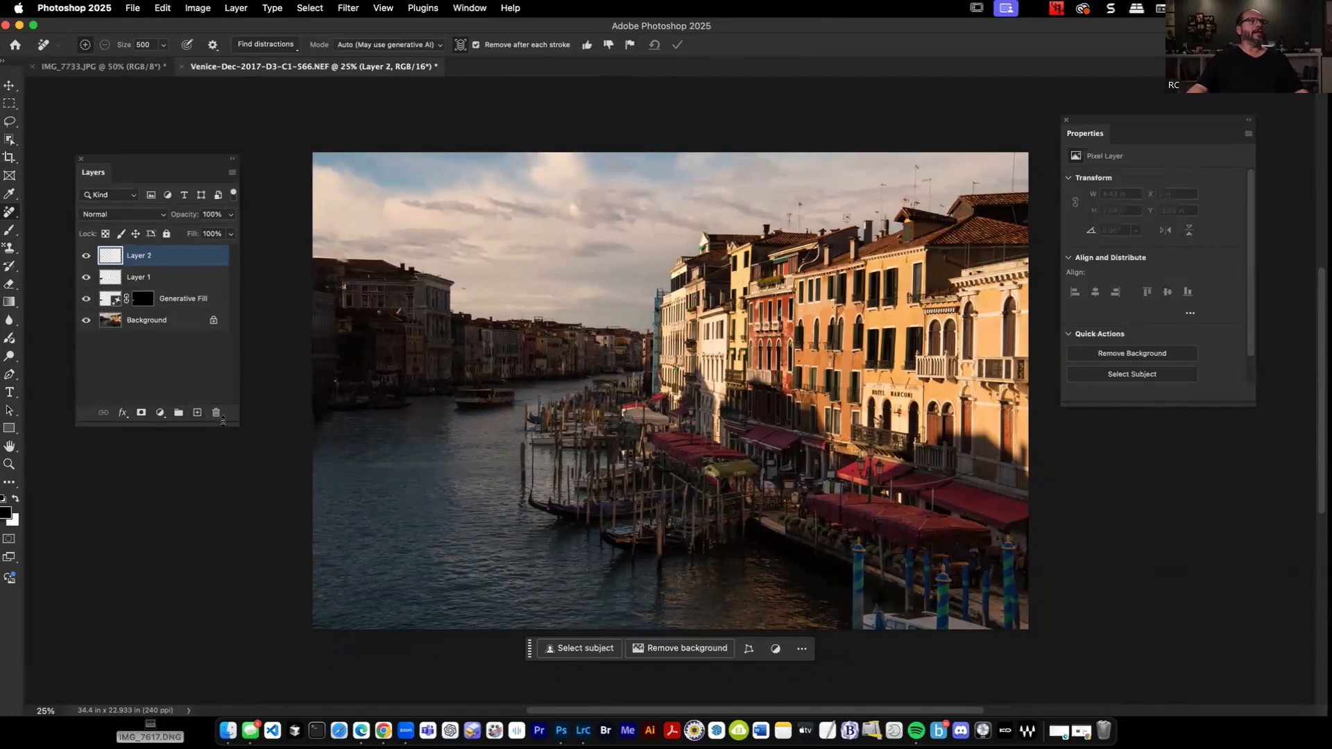
left_click_drag(1086, 26, 1088, 59)
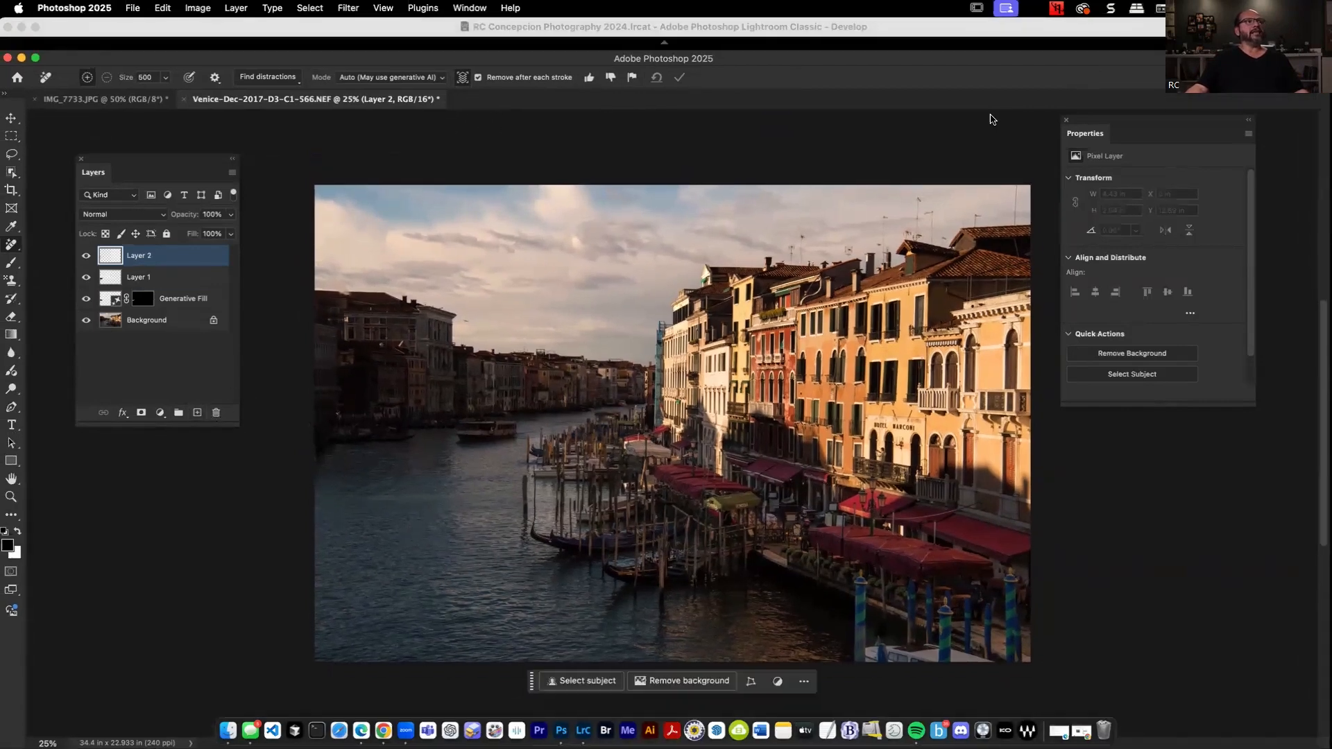
left_click(262, 79)
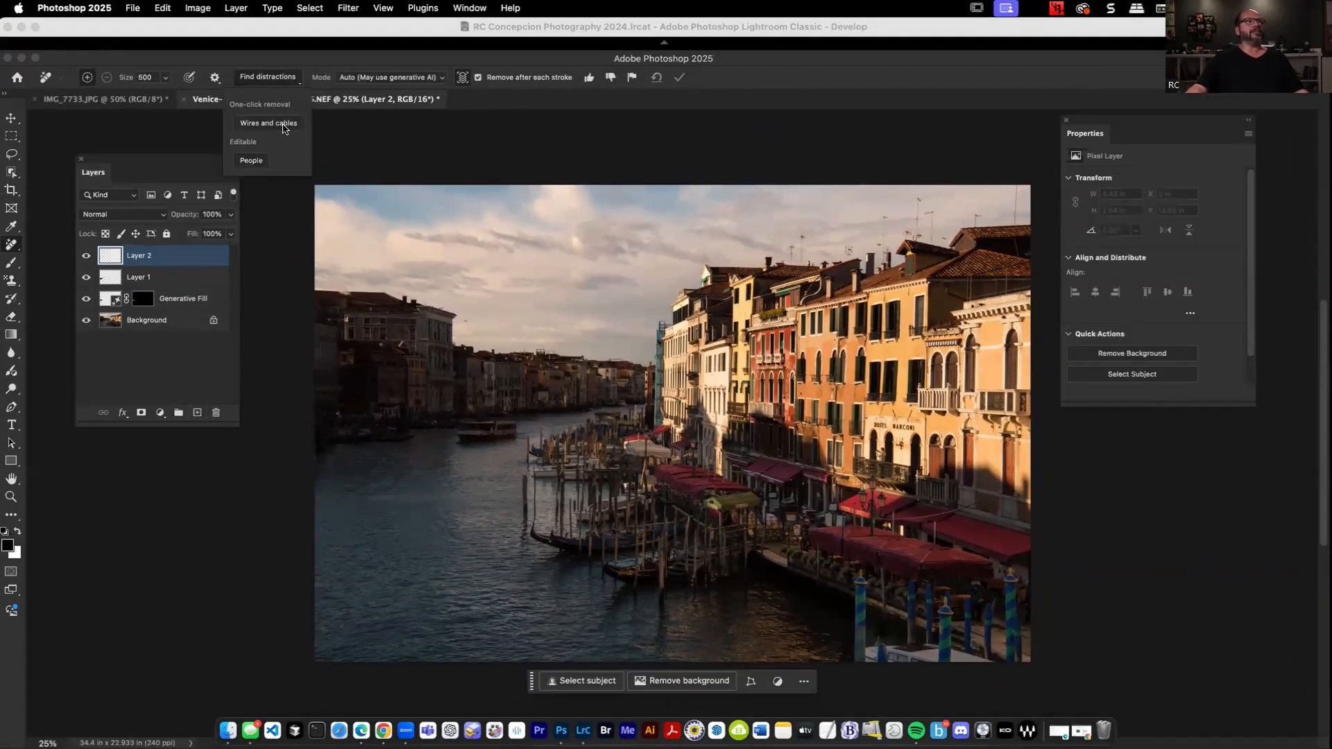
left_click(270, 125)
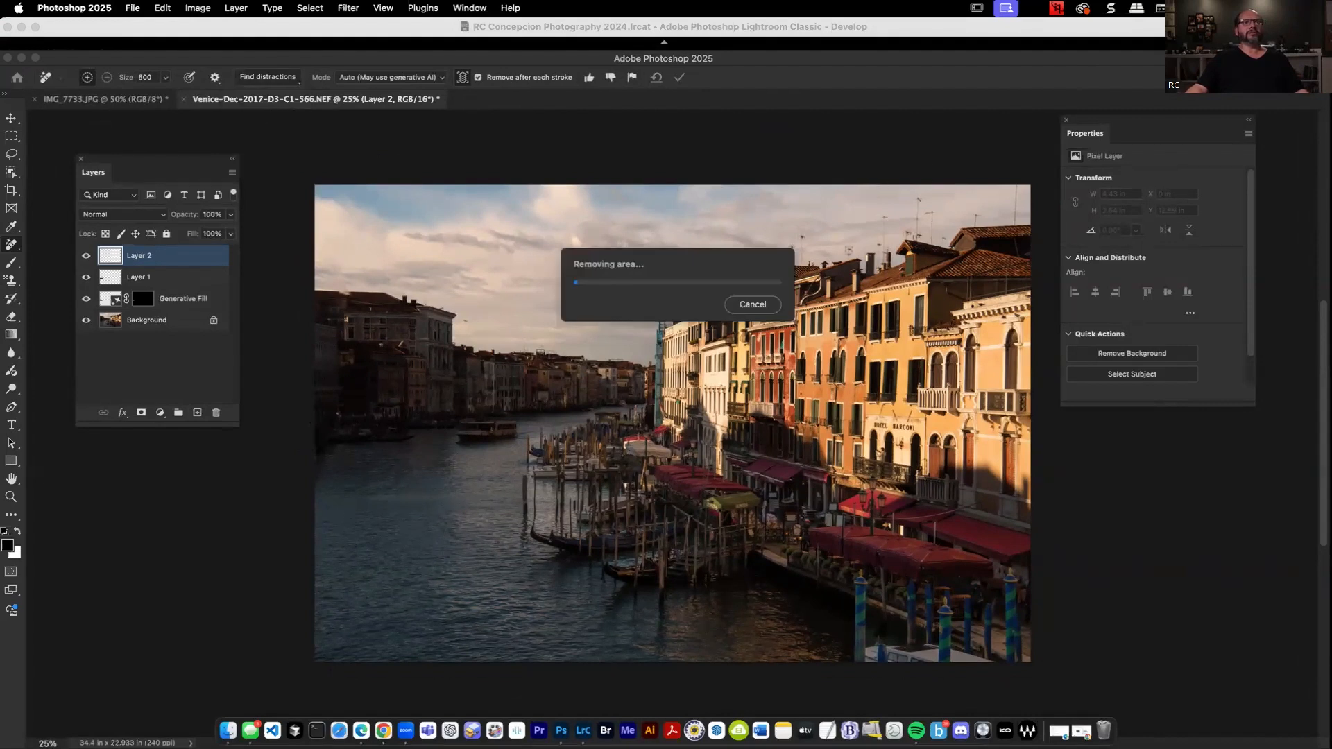
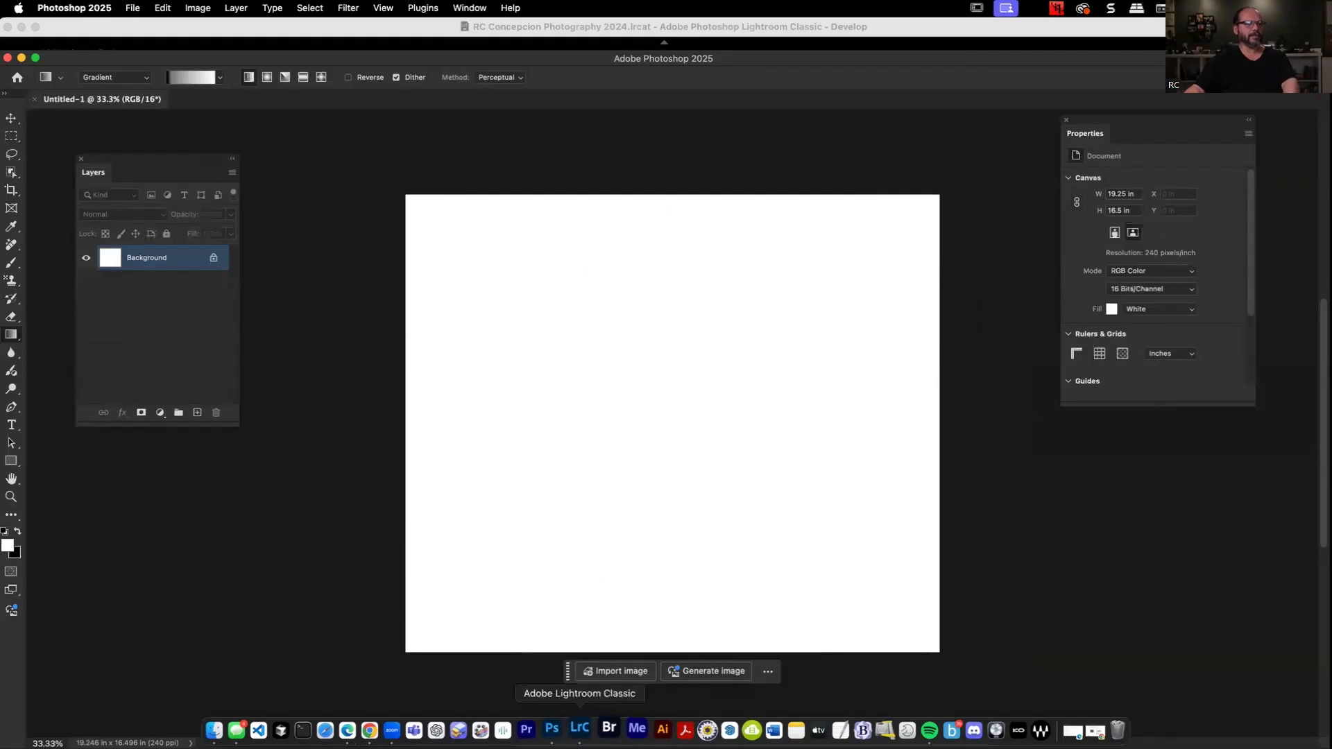
Export the Venice canal photo from Lightroom Classic to the Desktop as clue - 0006.jpg.
right_click(698, 573)
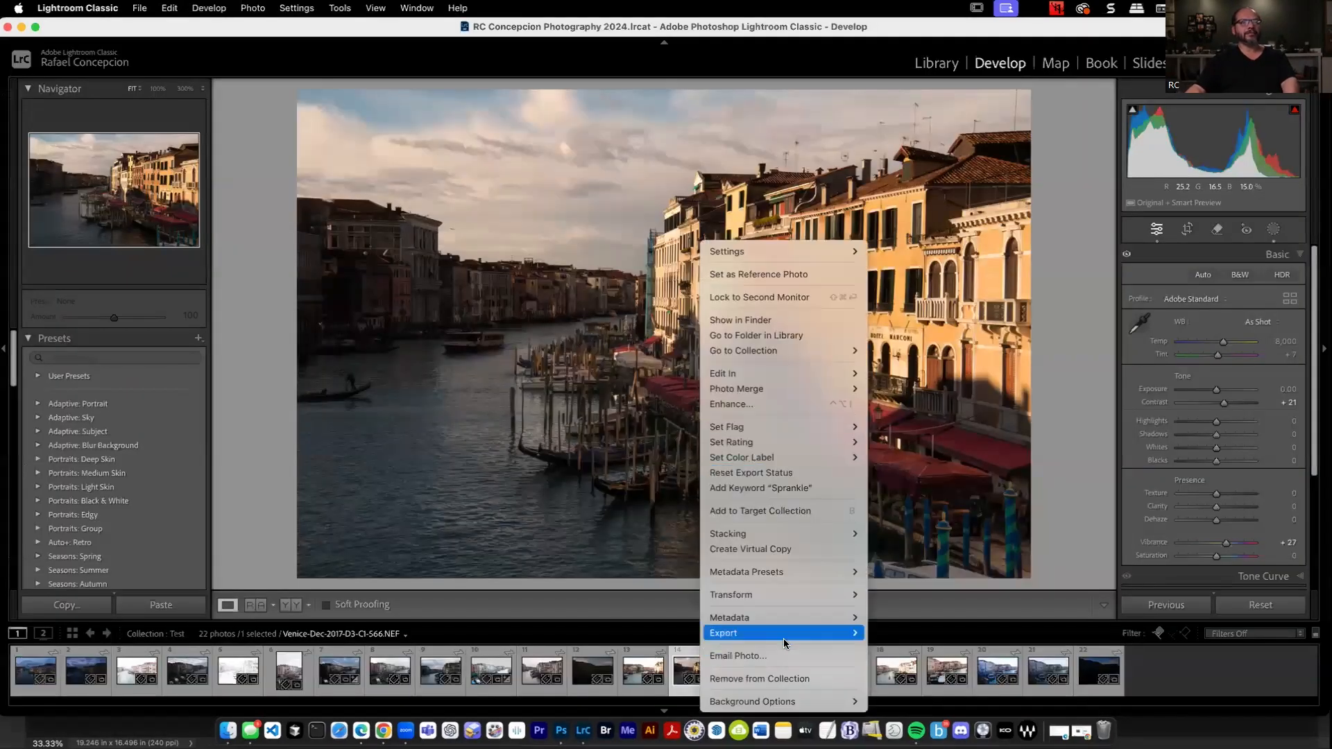
mouse_move(788, 632)
left_click(947, 494)
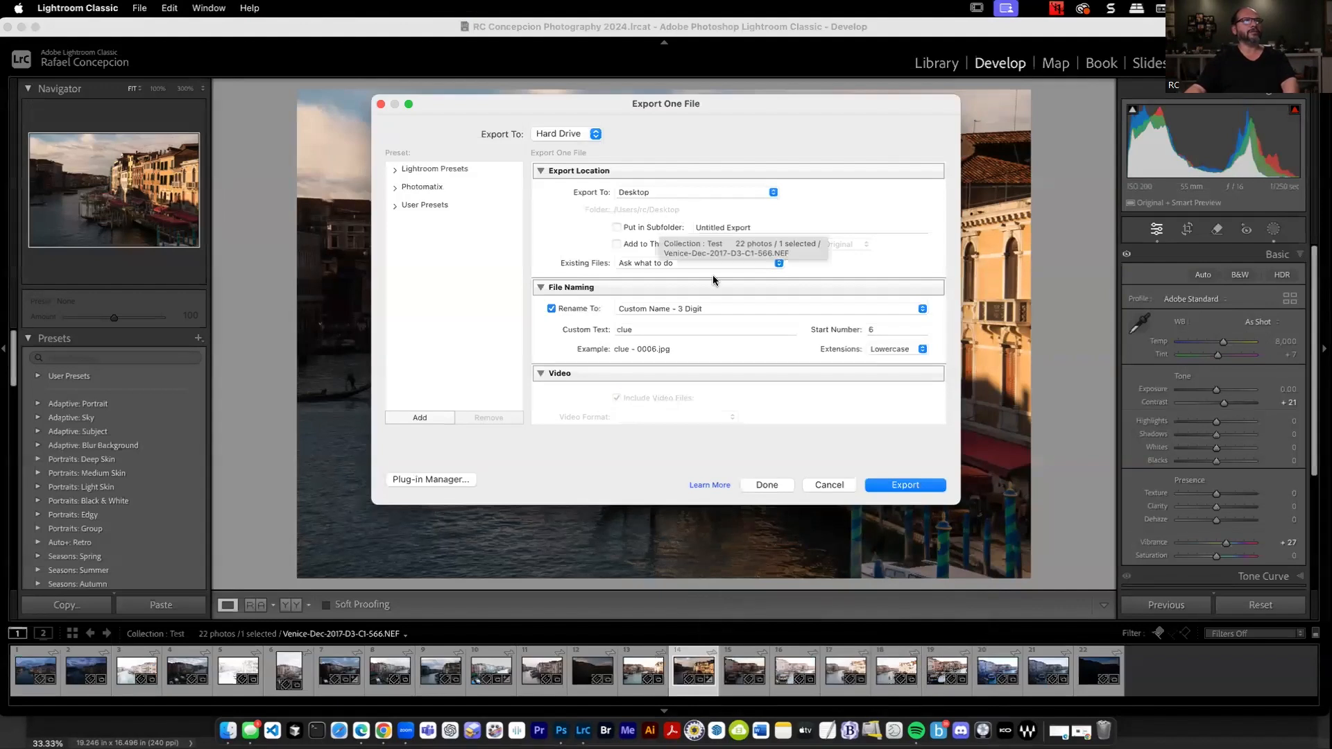
left_click(915, 488)
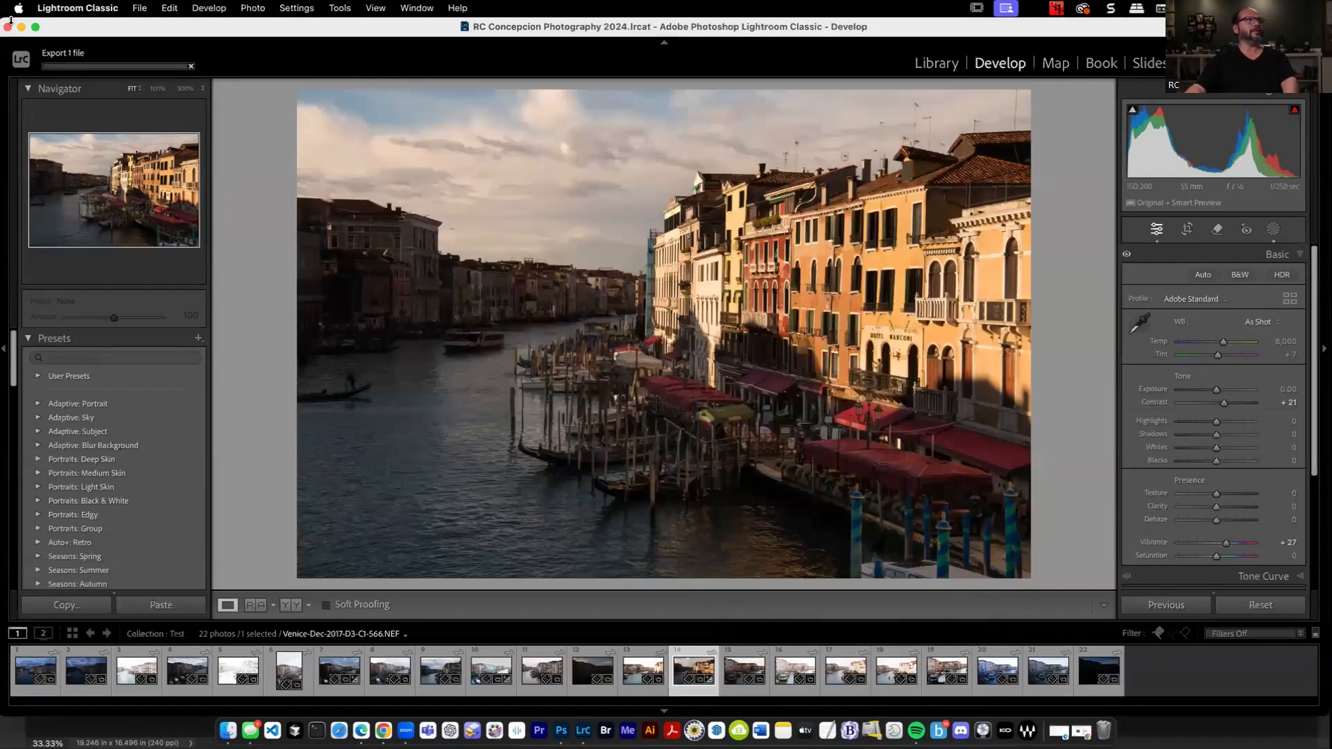
Clear the screen by minimizing Lightroom Classic and closing Photoshop's blank Untitled-1 document.
left_click(22, 27)
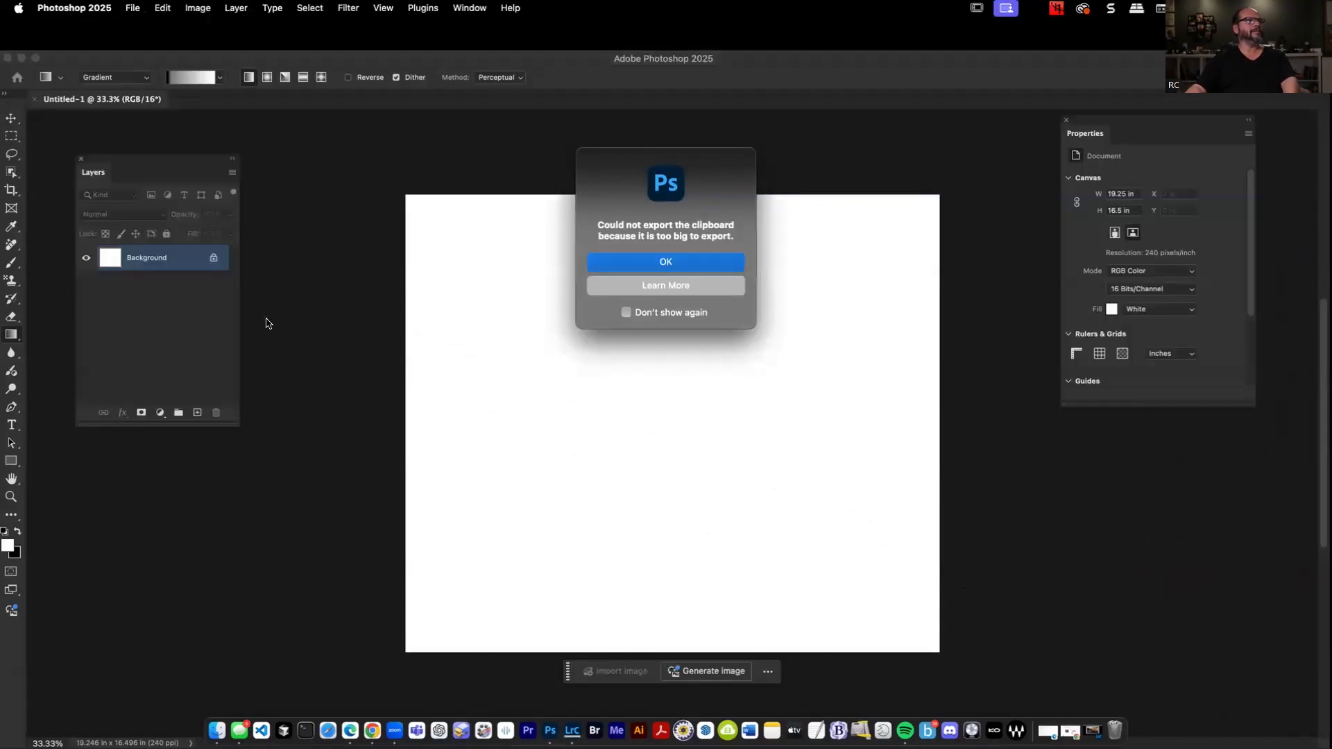
left_click(695, 267)
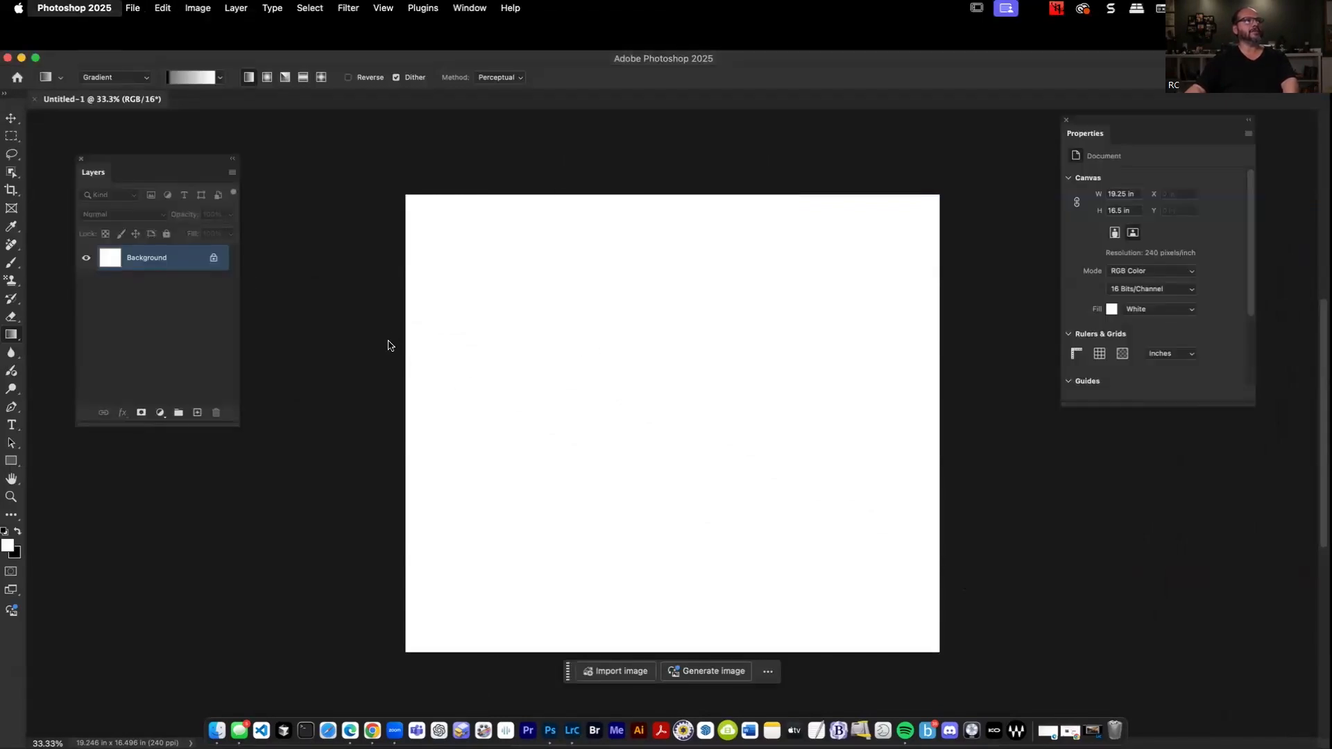
left_click(8, 57)
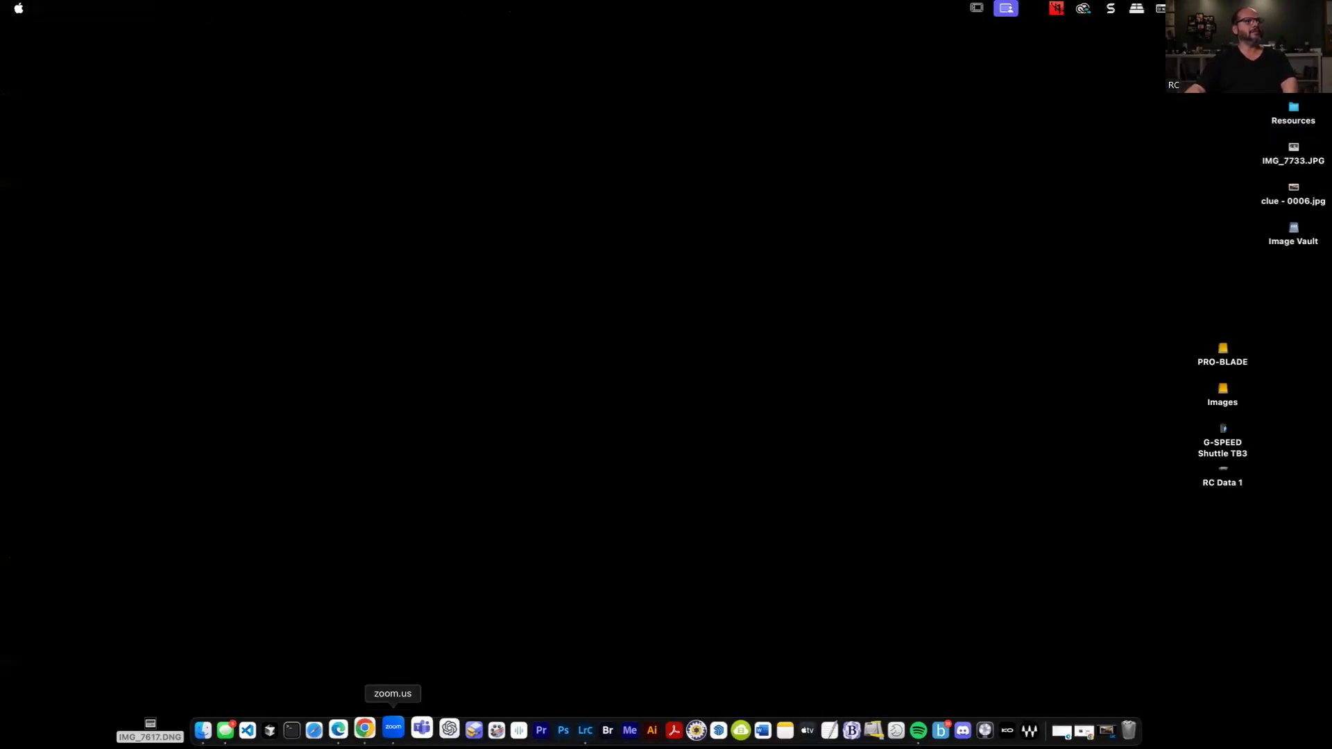
Switch to Chrome, load hailuoai.video and dismiss its Latest Updates announcement.
left_click(372, 728)
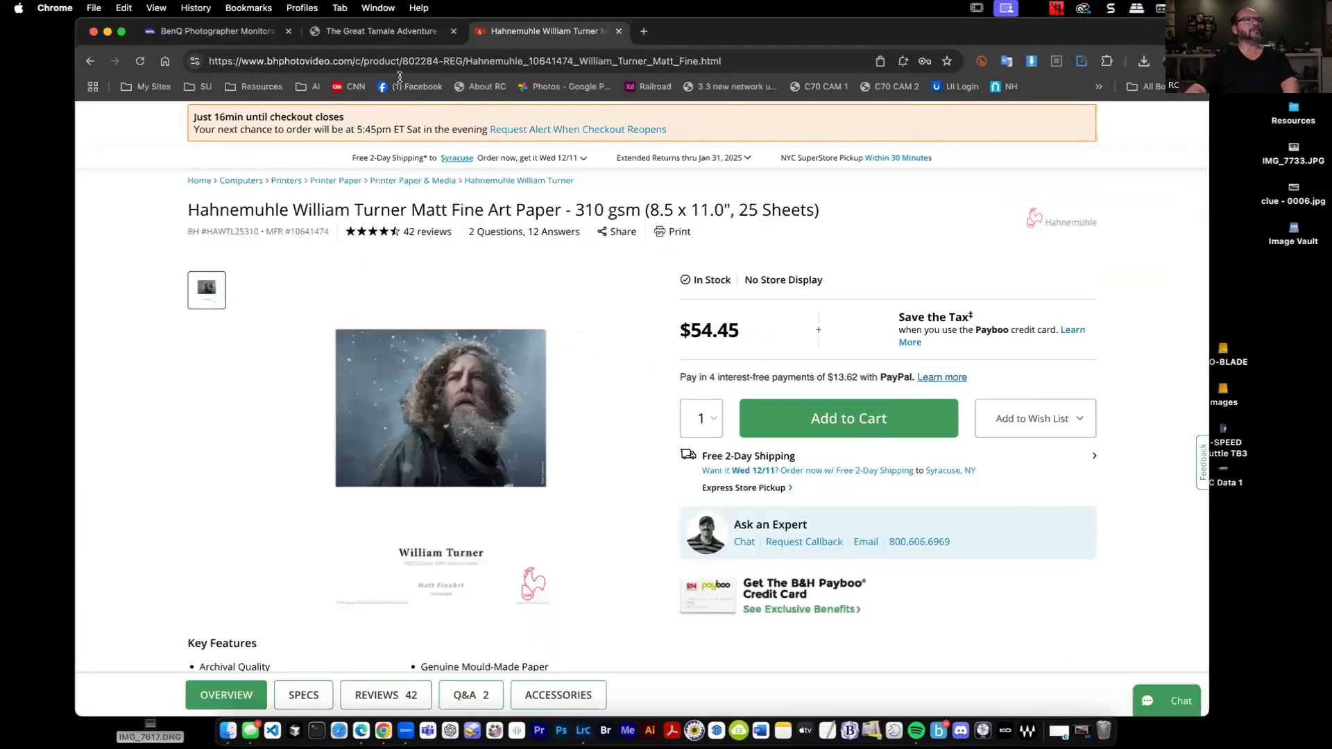
left_click(378, 56)
type("hailuoai.video")
key("Return")
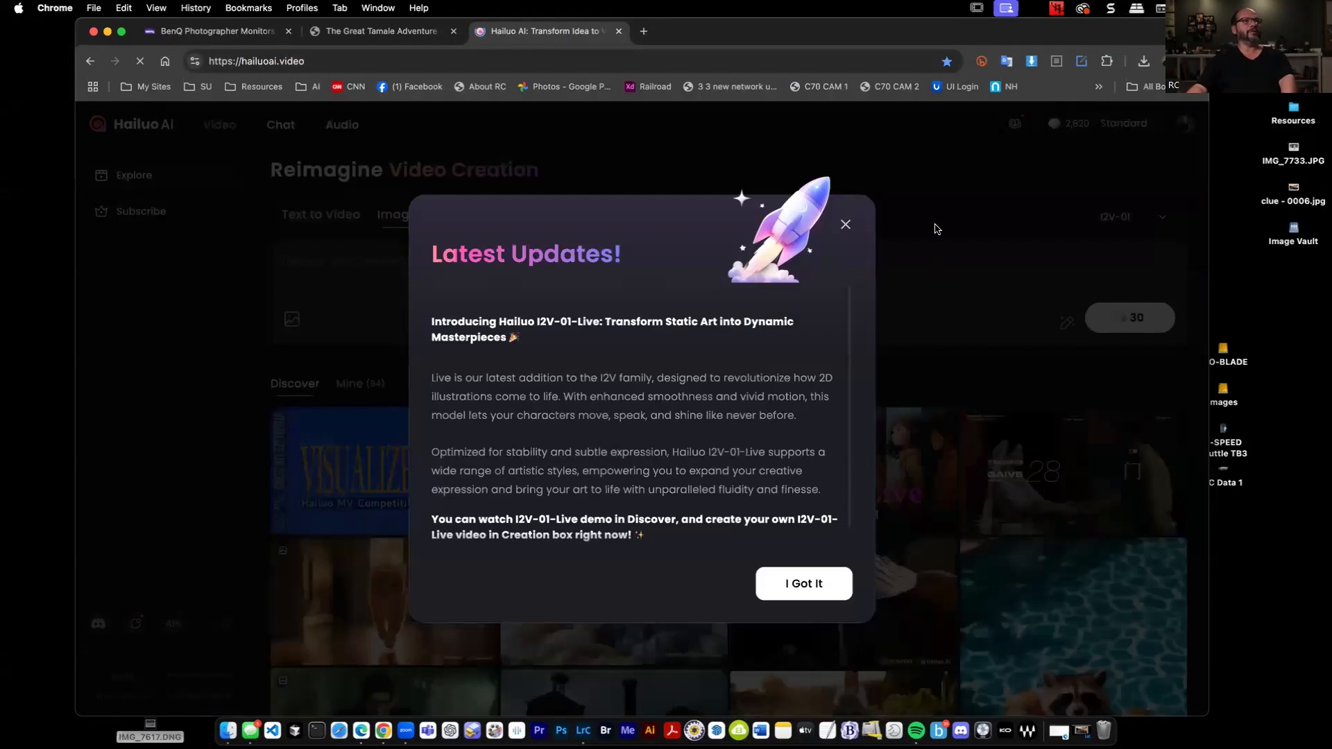
left_click(845, 224)
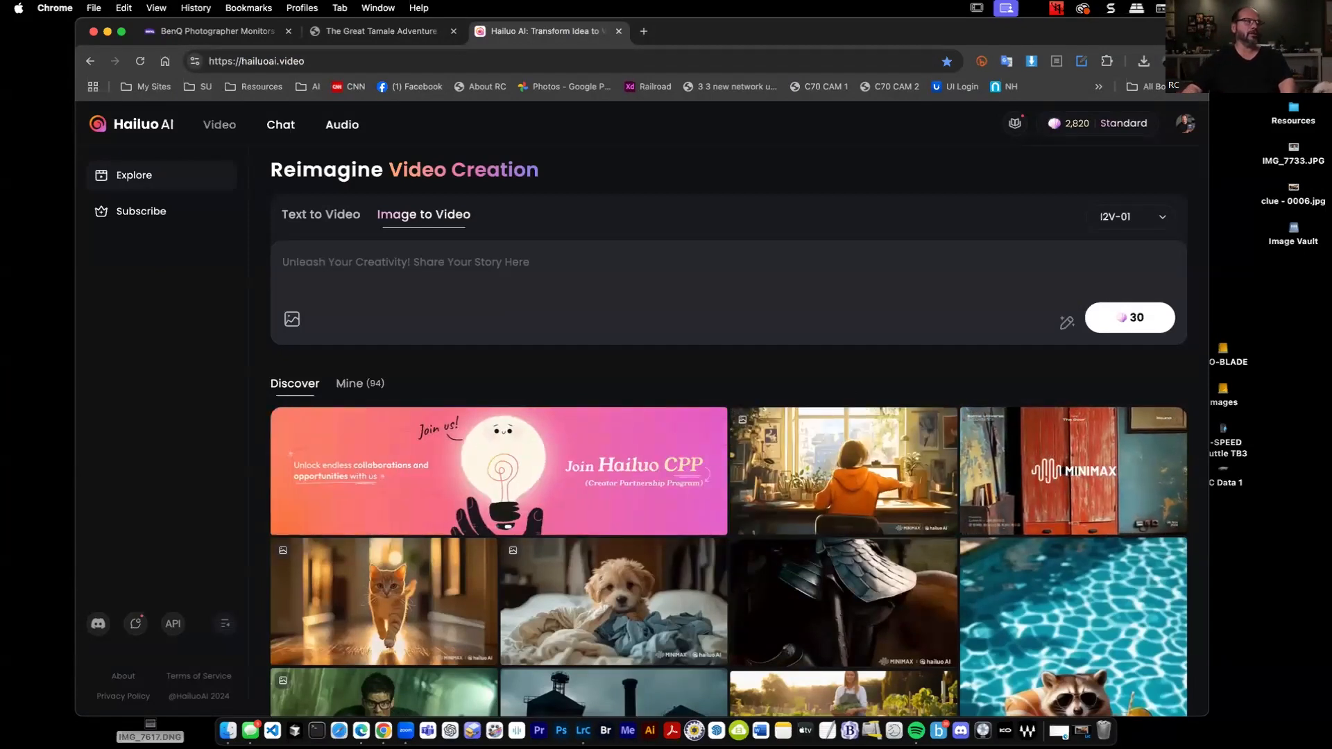
Switch to Lightroom Classic and send the Venice canal photo to Photoshop for editing.
left_click(583, 730)
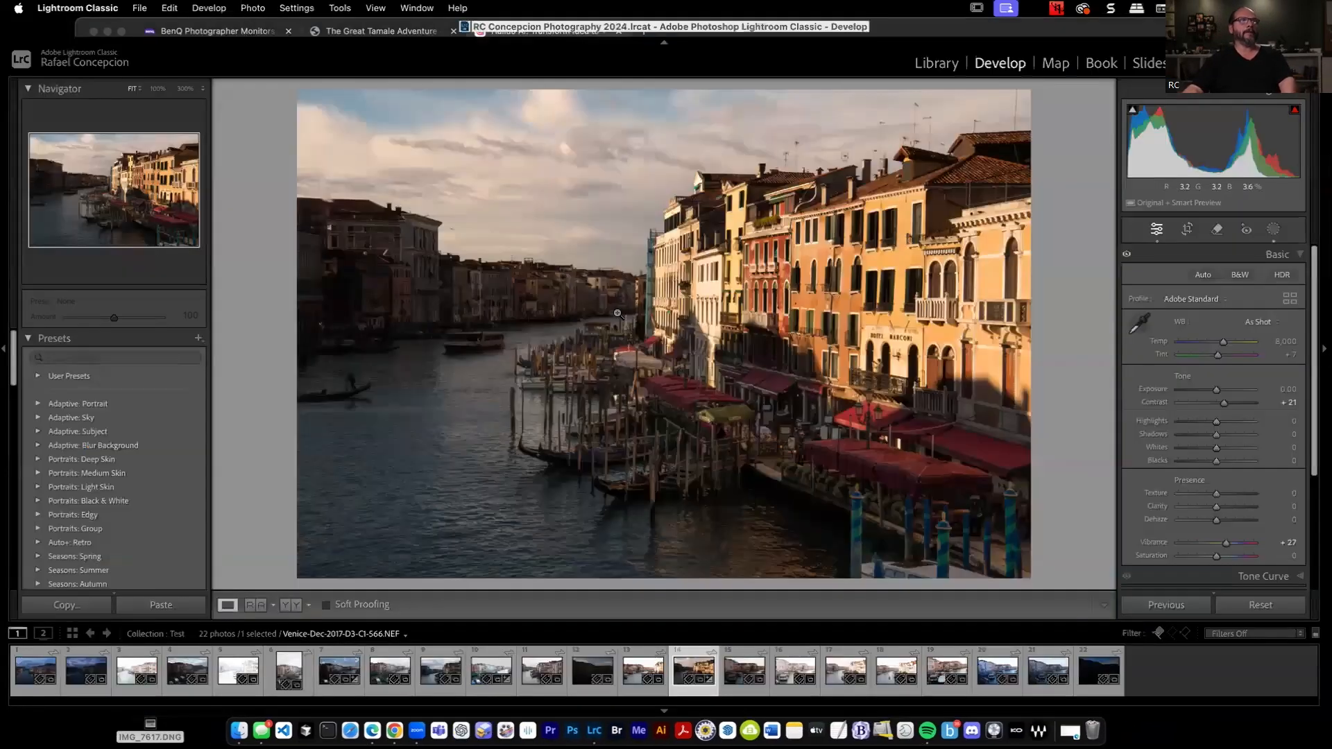
right_click(619, 314)
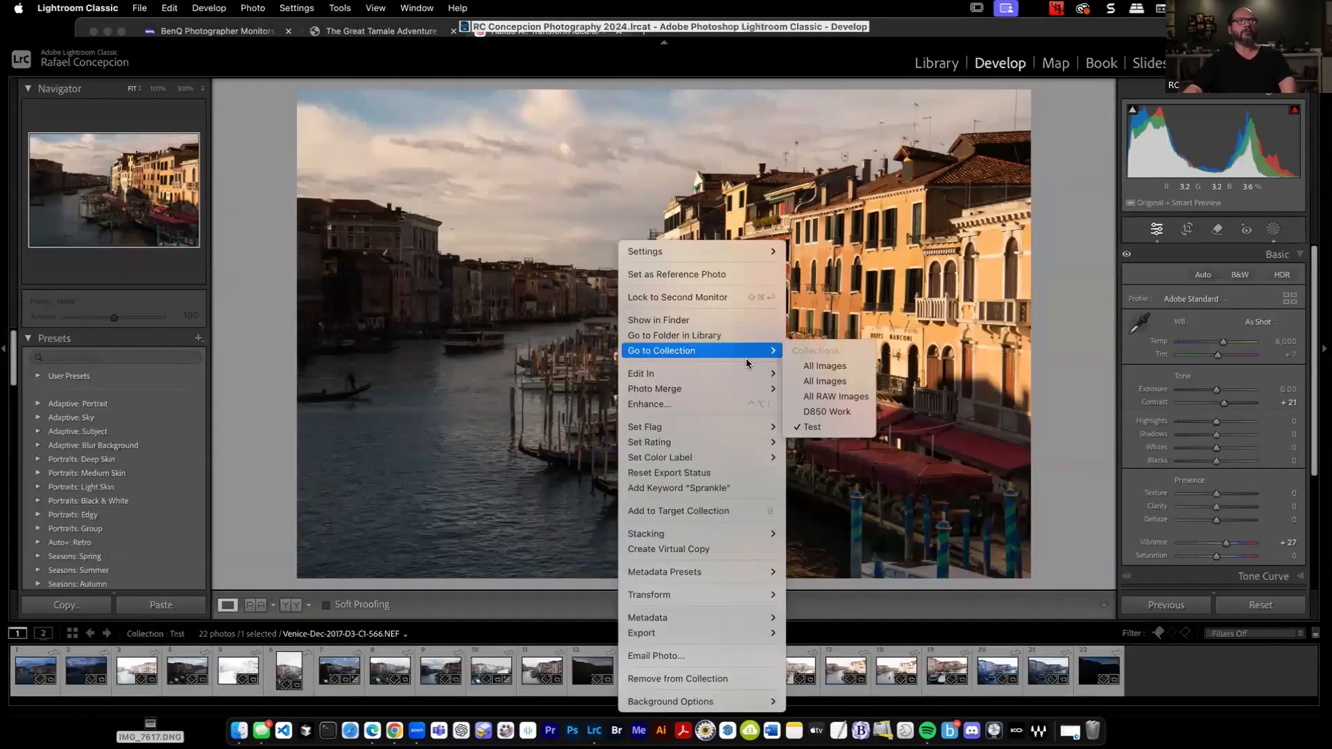
mouse_move(750, 373)
left_click(910, 375)
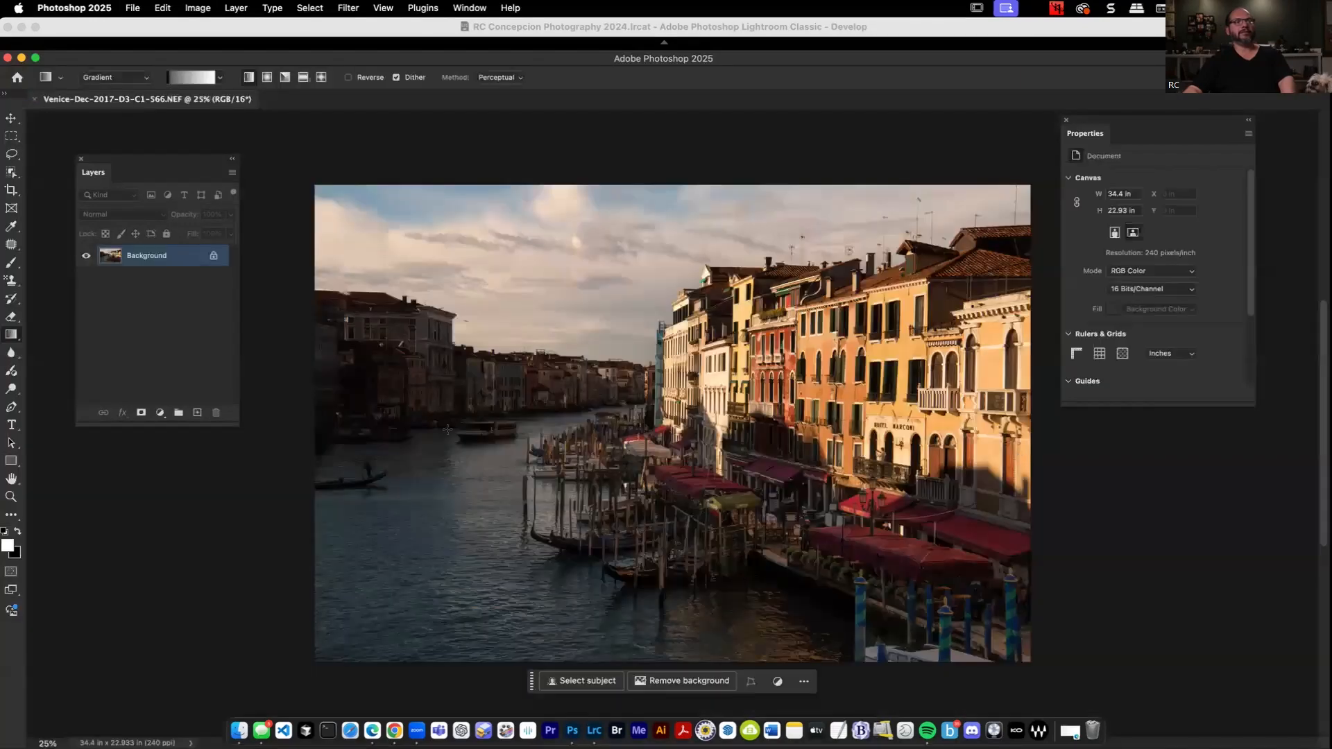
Unlock the background layer and extend the photo's left side with Generative Expand to a canvas about 40.8 in wide.
left_click(212, 256)
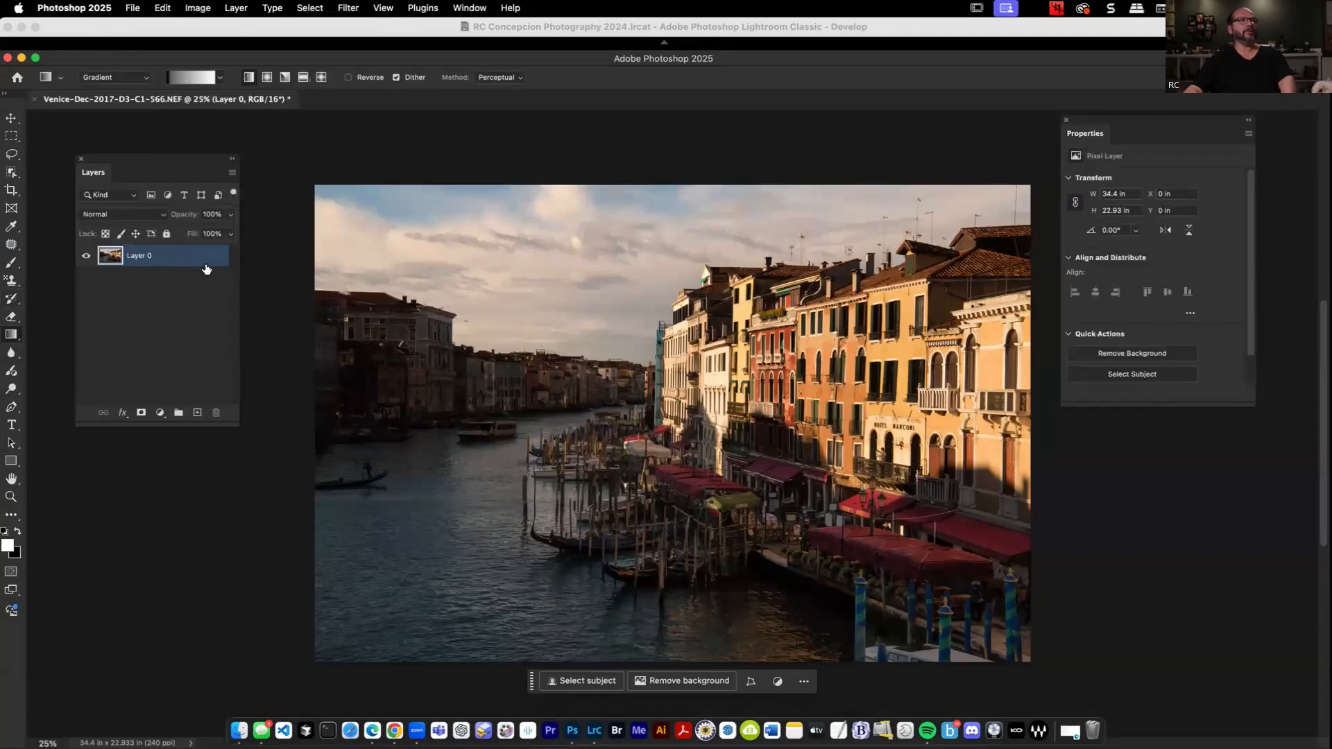
key("c")
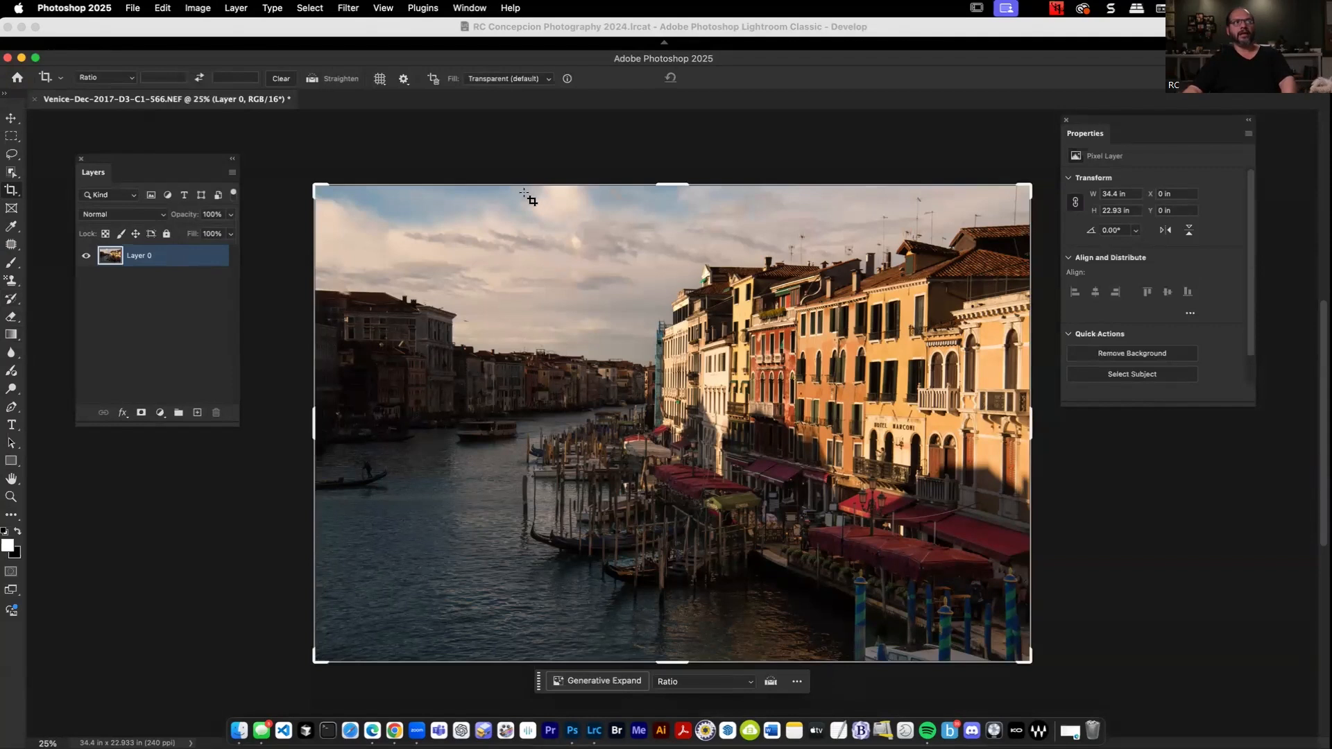
left_click(531, 80)
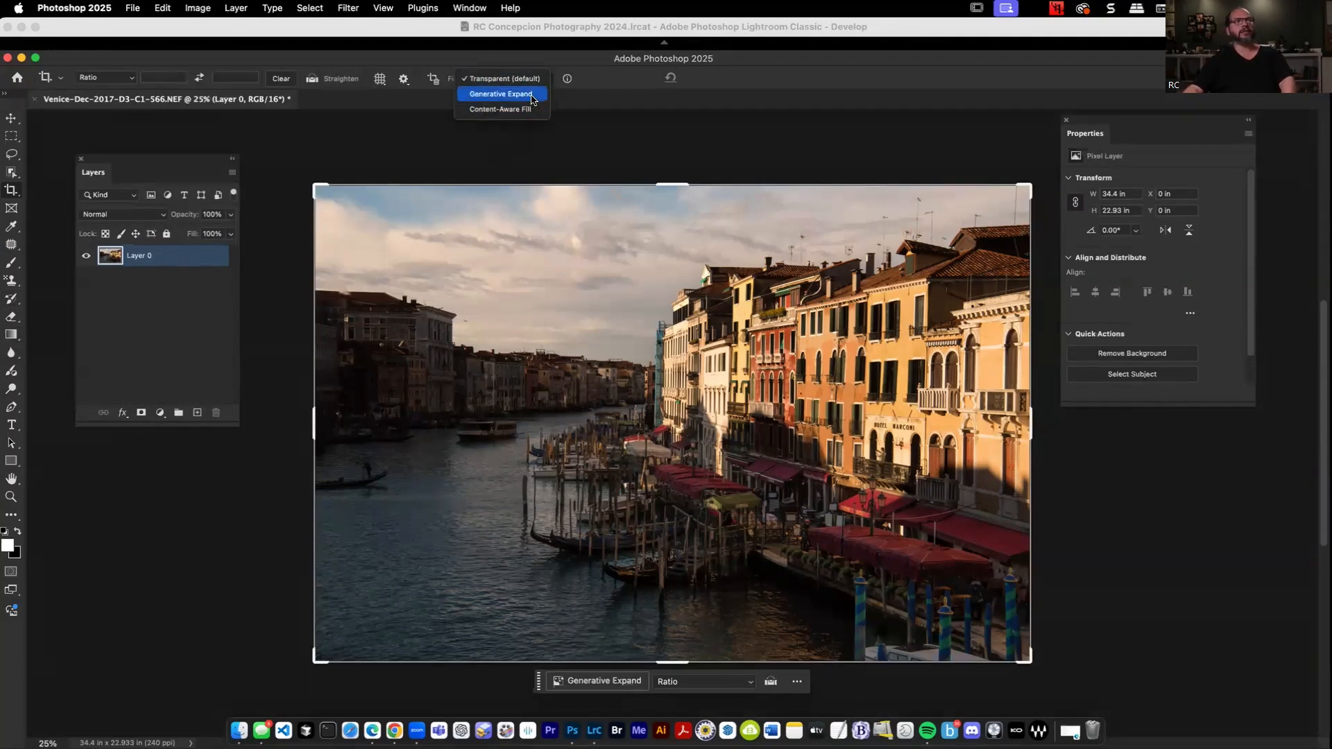
left_click(532, 96)
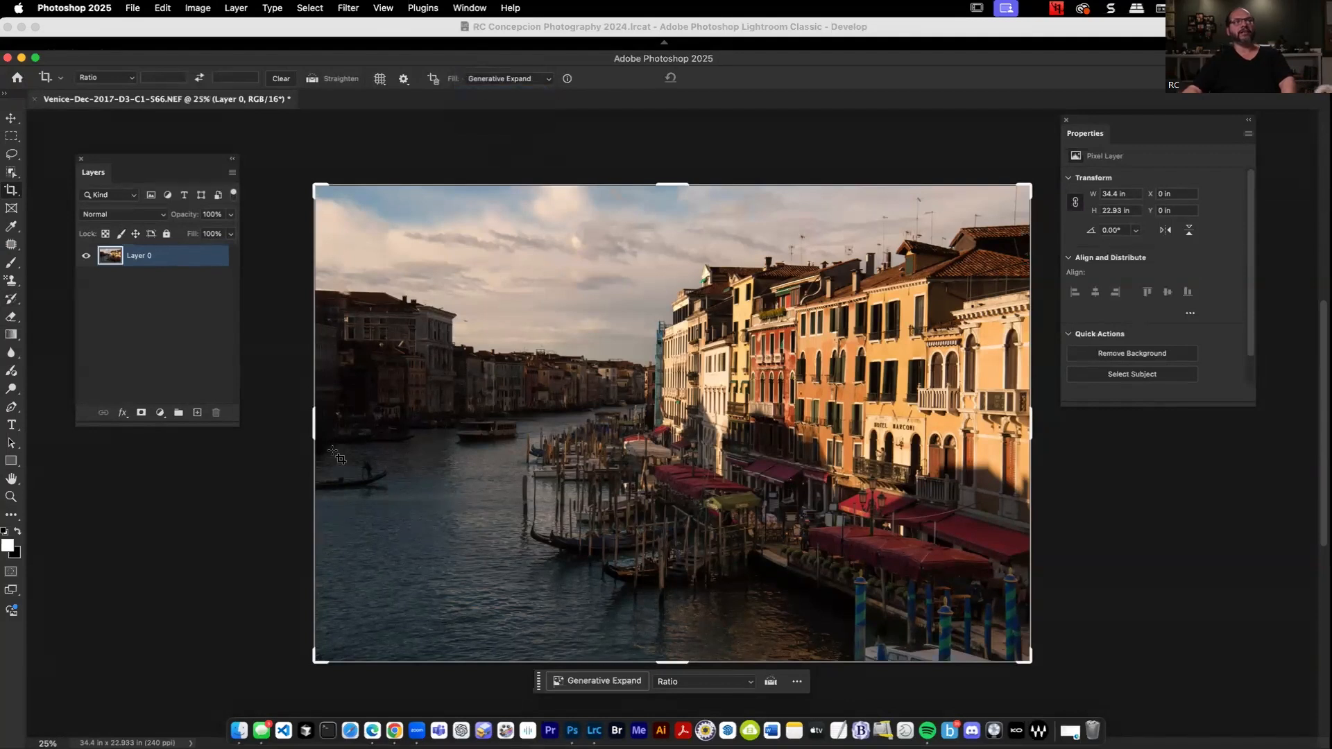
left_click_drag(314, 425, 245, 425)
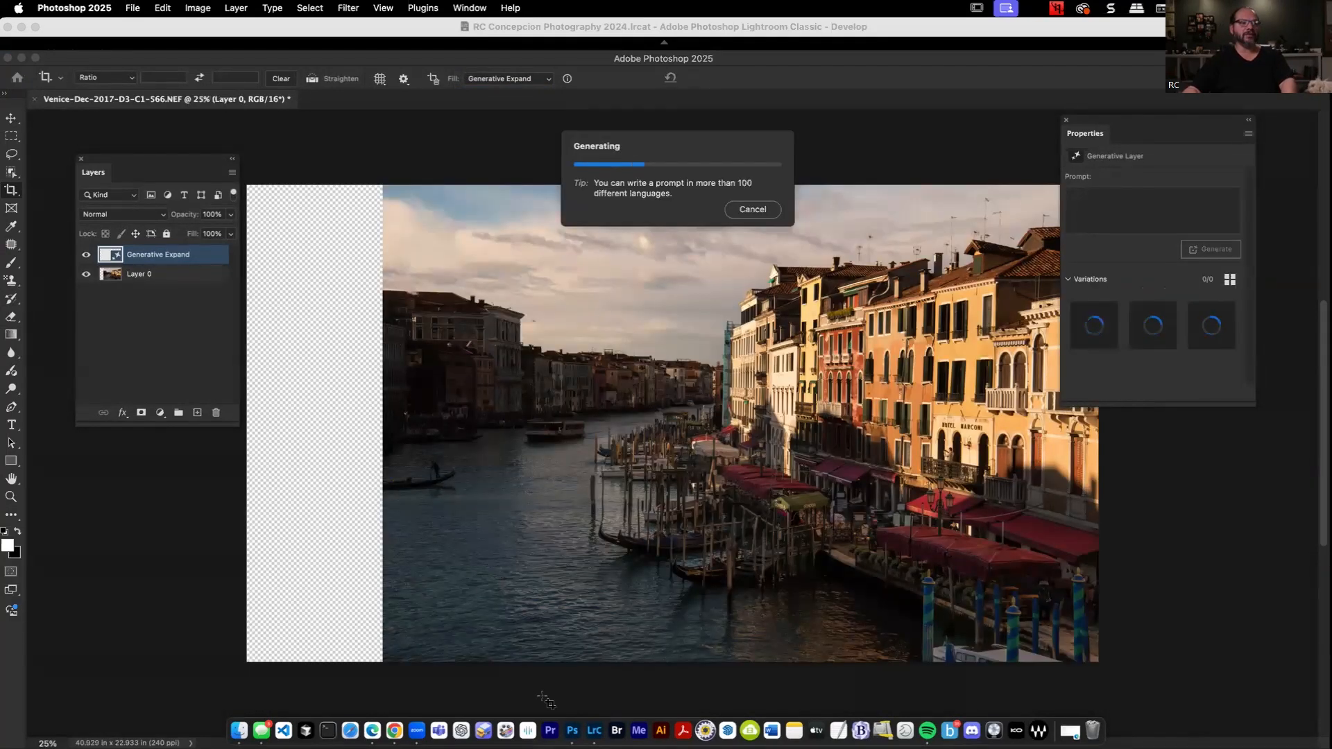
Switch to Lightroom Classic, reset the collections filter to All, and show the prom photos set under 2024 Shoots.
left_click(595, 730)
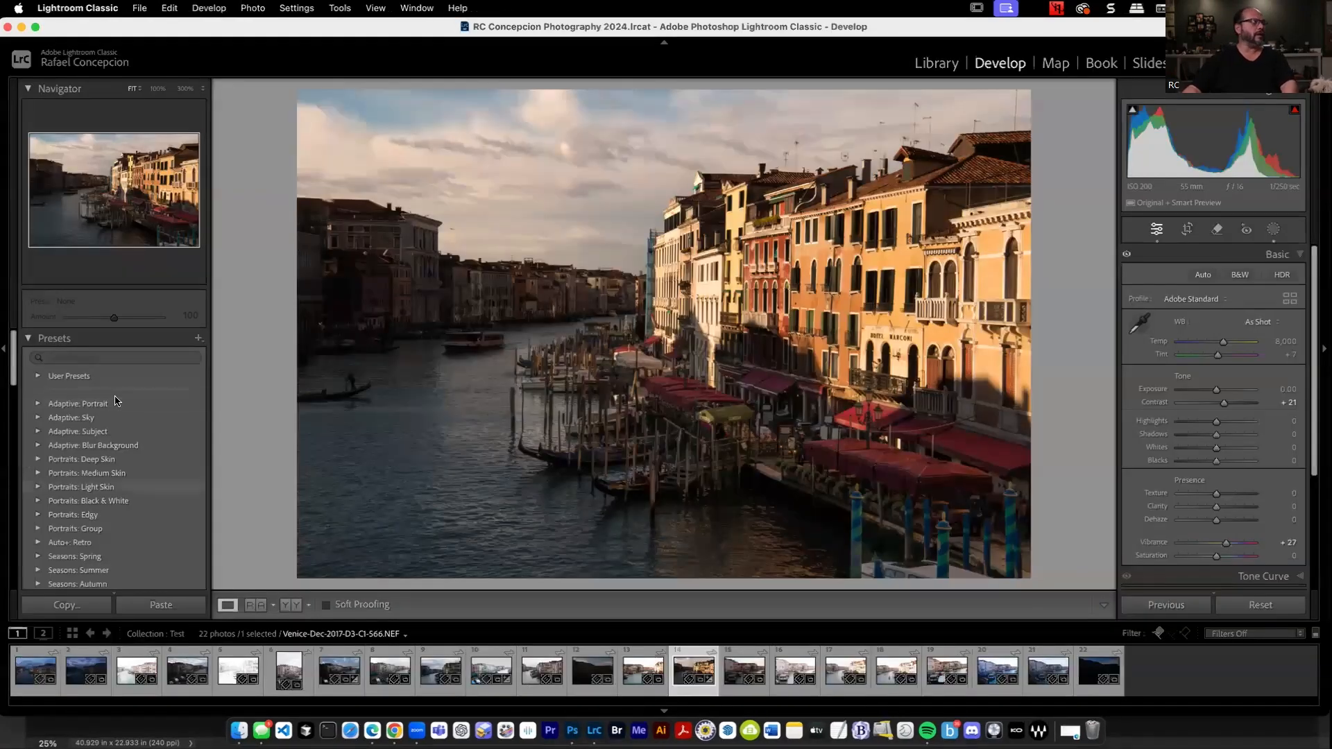
scroll(150, 519, "down", 3)
scroll(148, 518, "up", 4)
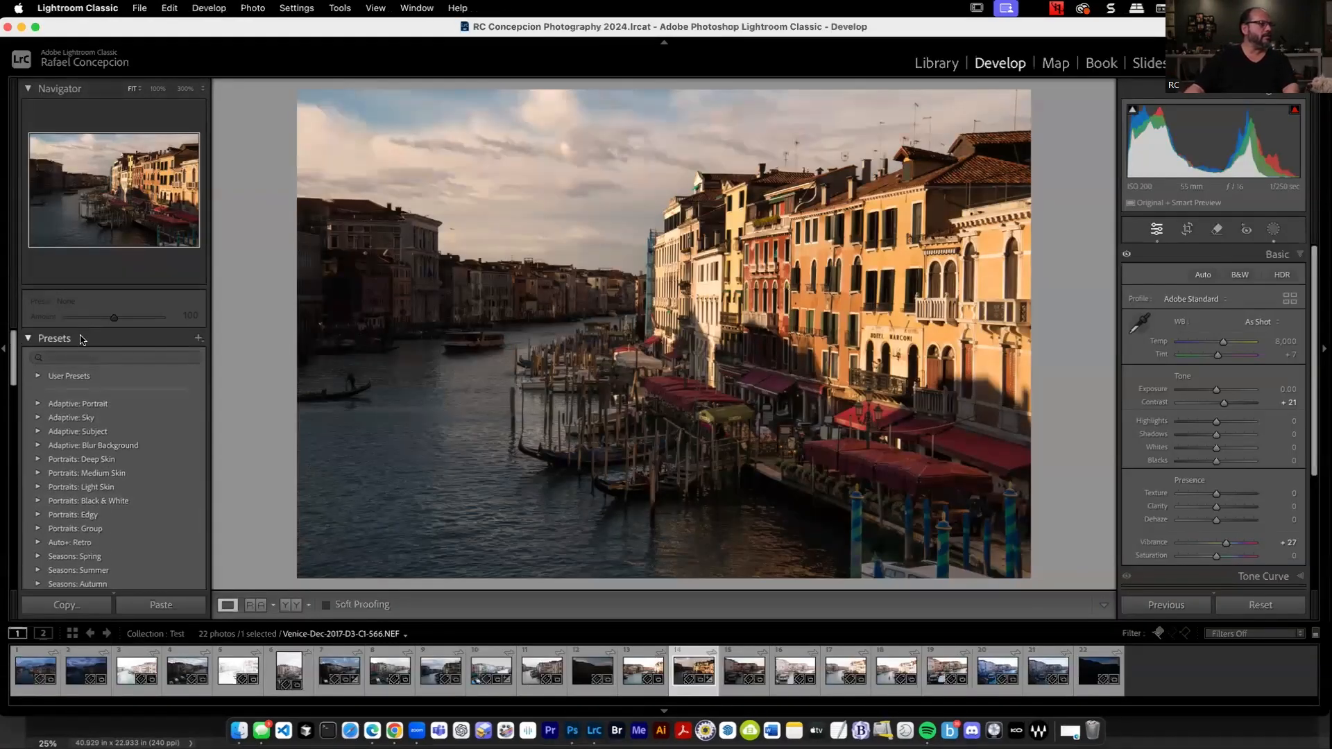
left_click(82, 339)
left_click(89, 390)
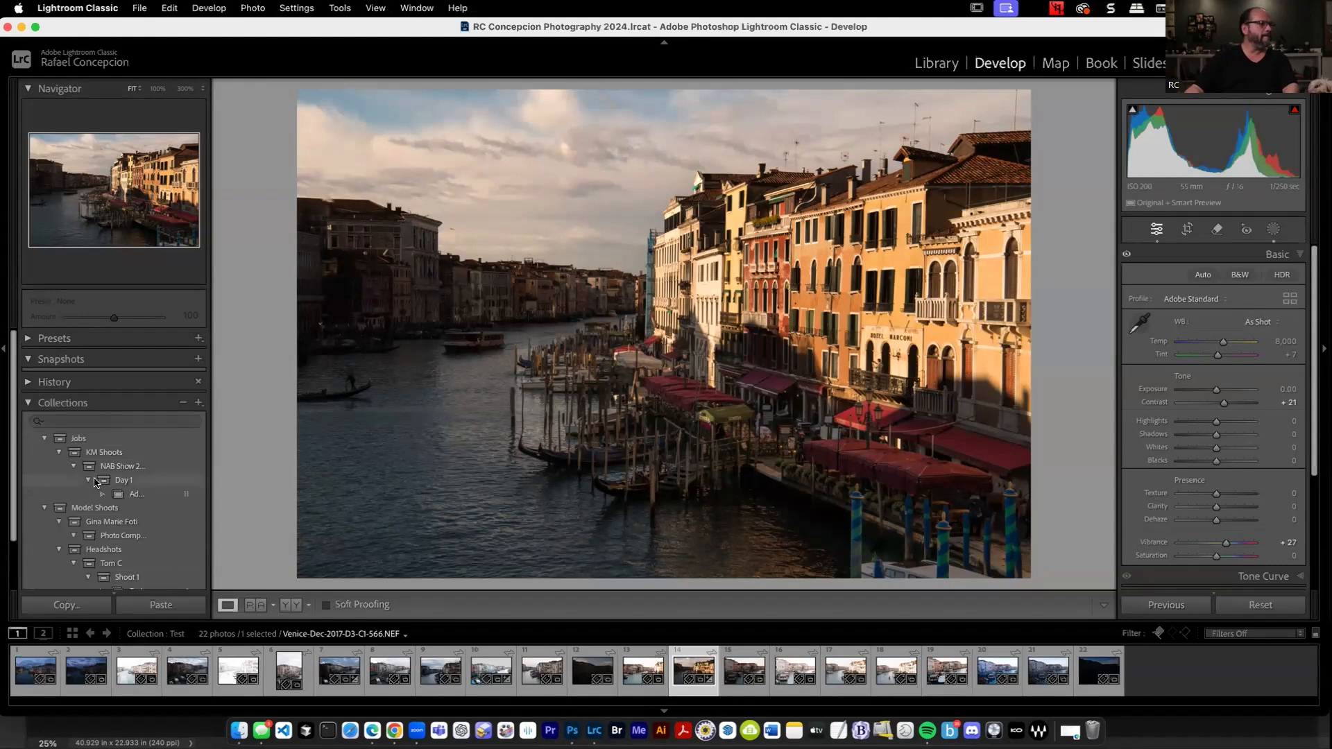
scroll(160, 482, "down", 3)
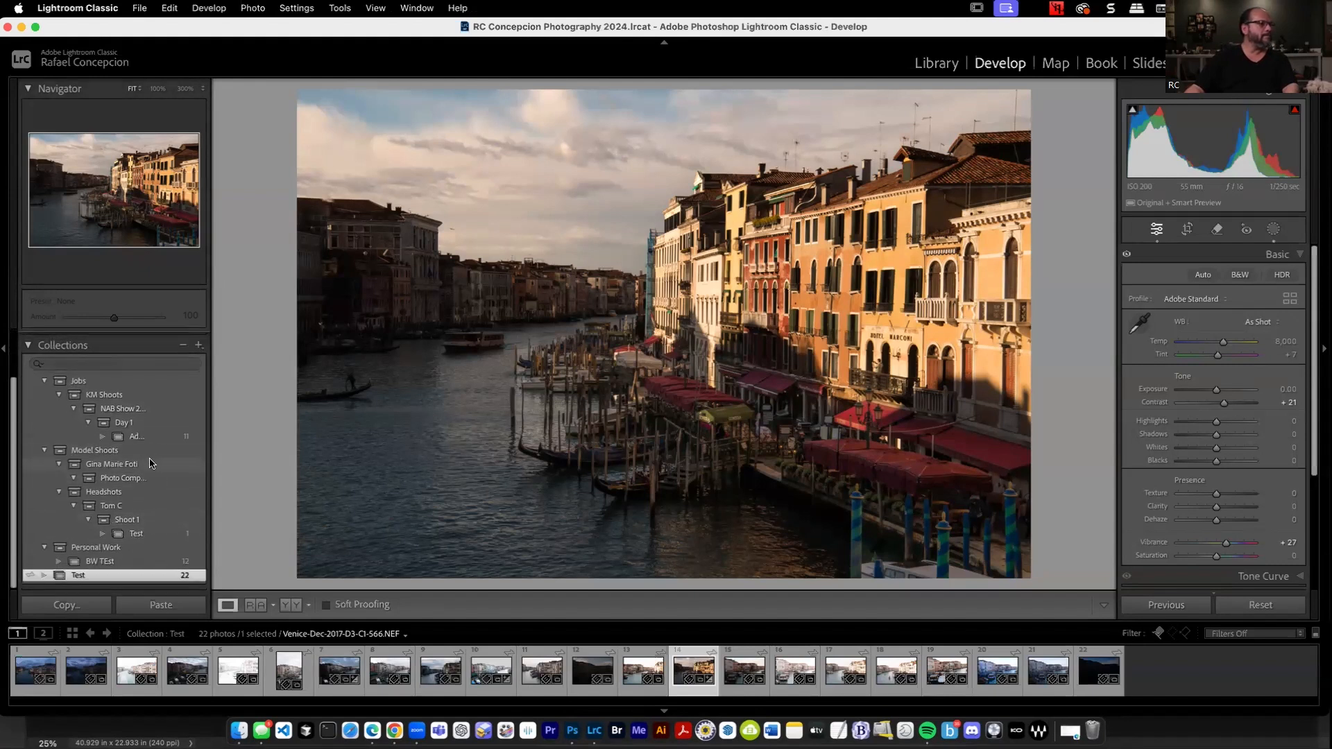
left_click(145, 365)
left_click(39, 364)
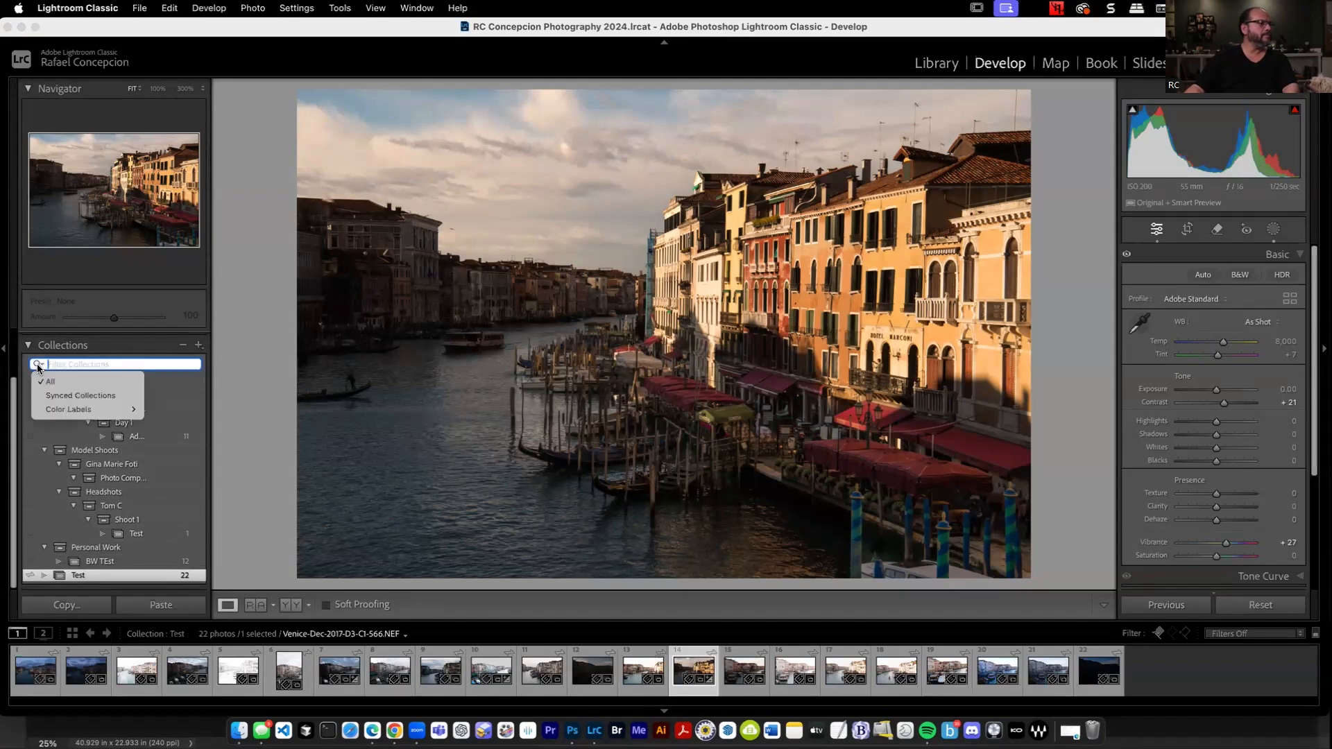
left_click(53, 383)
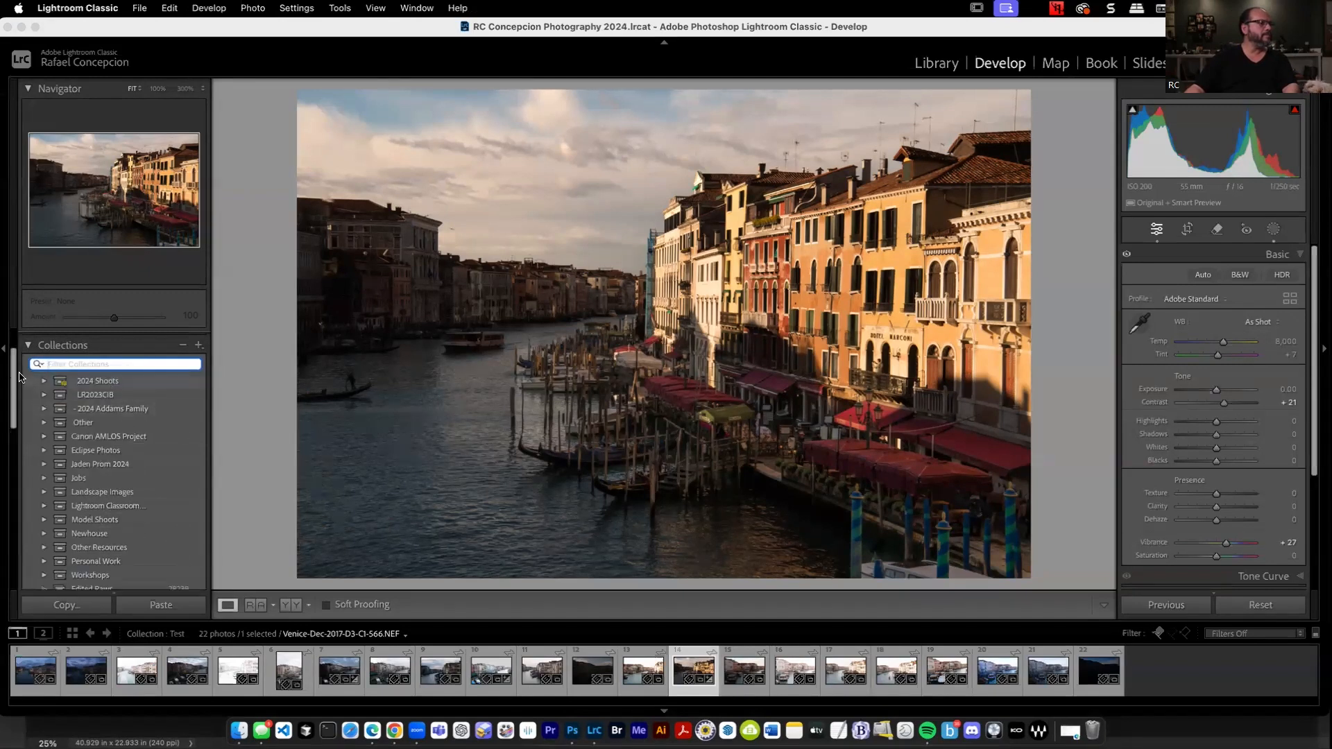
left_click(43, 382)
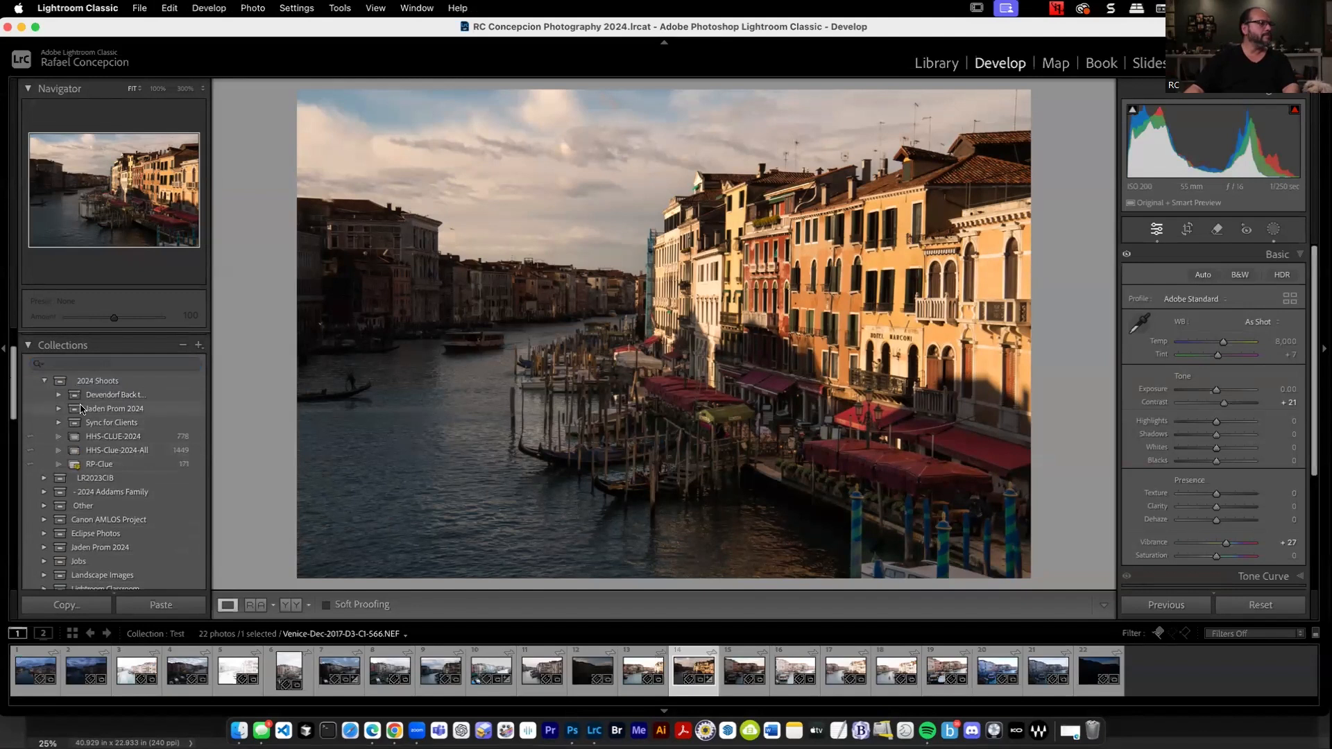
left_click(82, 410)
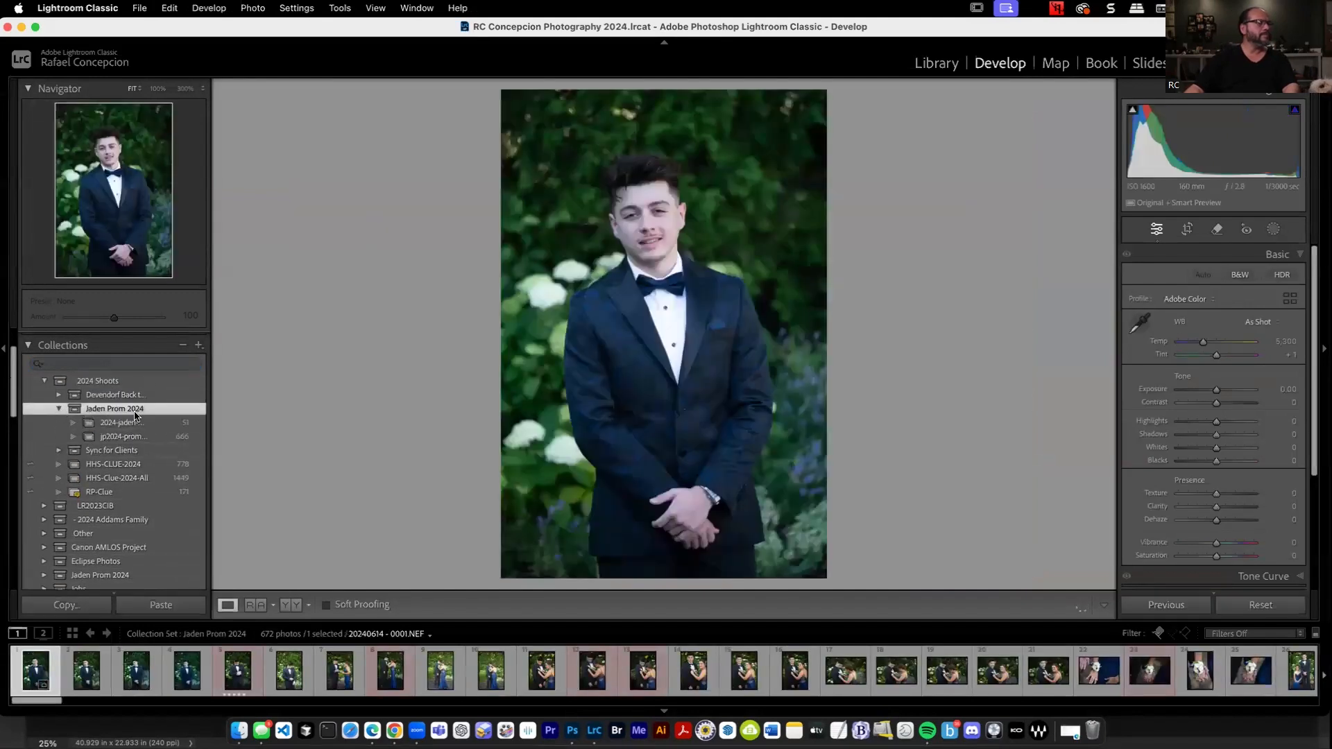
Open the tuxedo portrait in Photoshop and extend both its sides with Generative Expand to a canvas about 35.9 in wide.
right_click(689, 314)
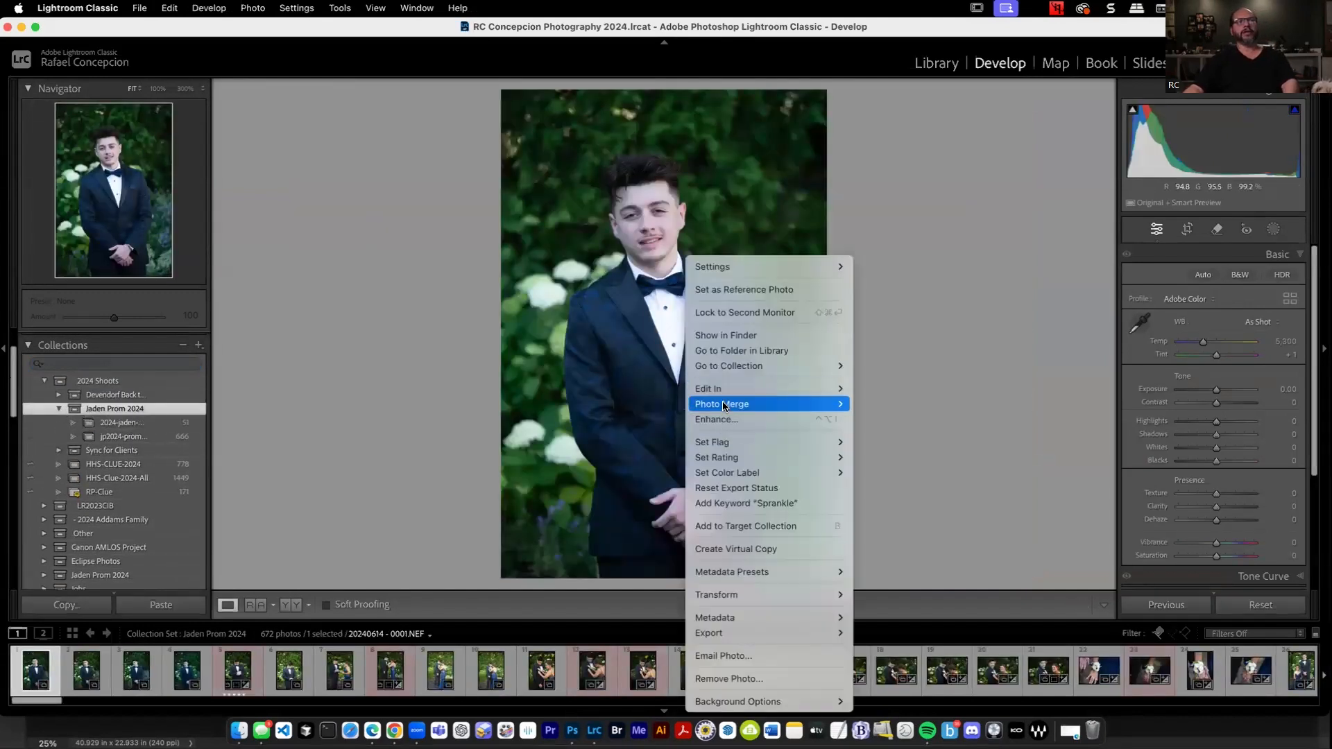
mouse_move(741, 388)
left_click(909, 390)
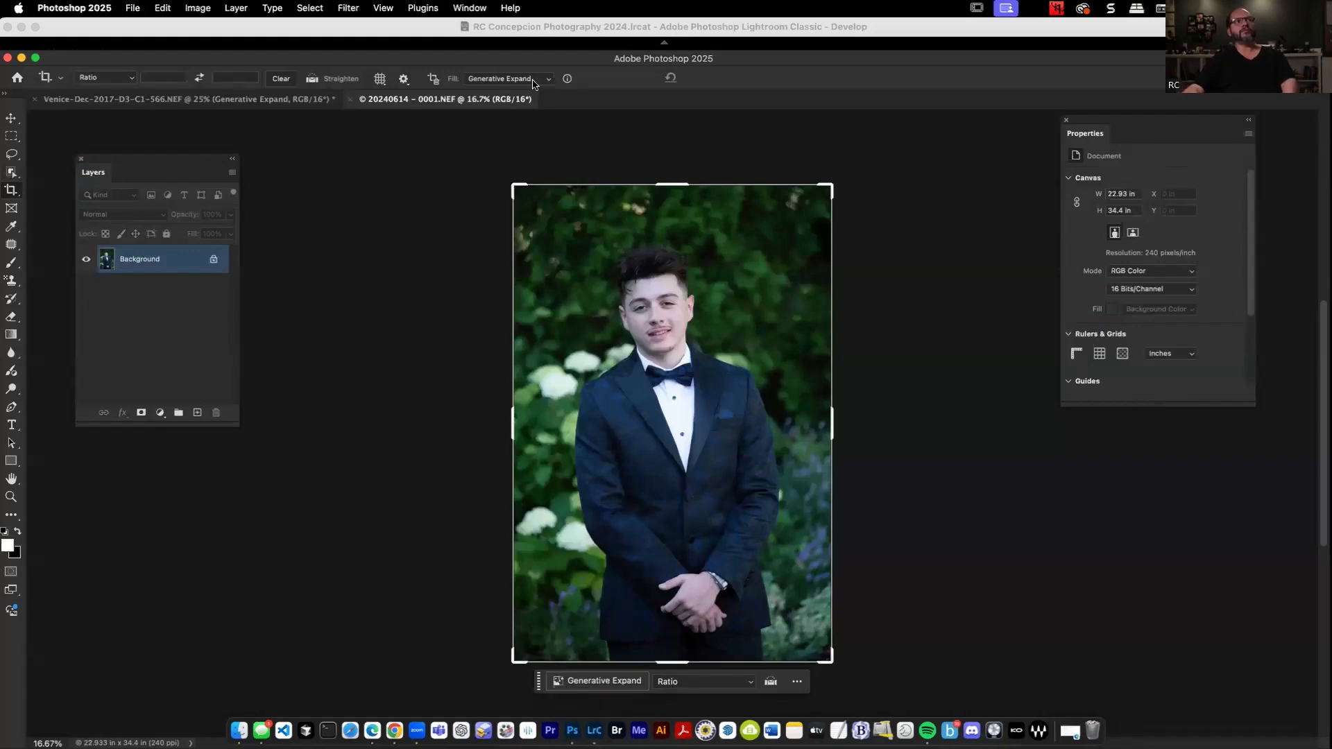
left_click_drag(835, 422, 878, 425)
left_click_drag(463, 421, 424, 422)
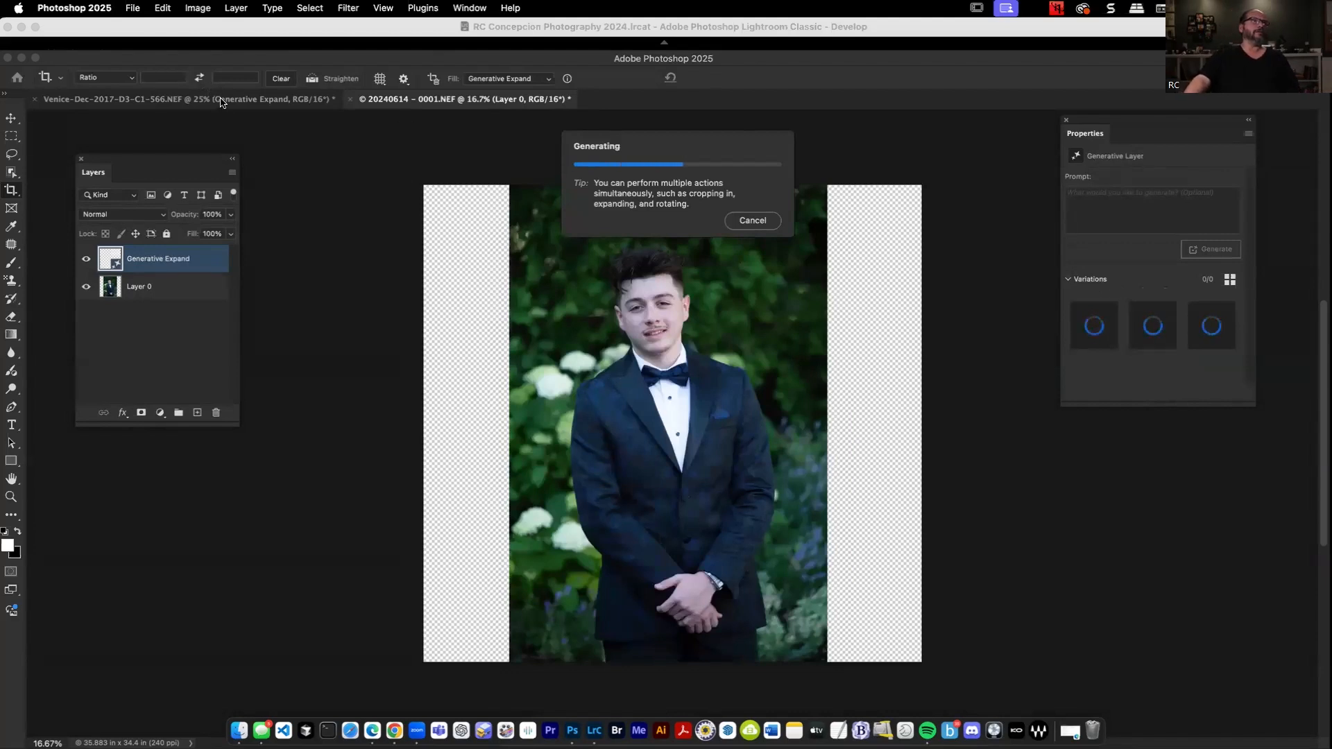
Switch to Chrome and upload clue - 0006.jpg from the Desktop as the source image for Hailuo AI's Image to Video.
left_click(416, 725)
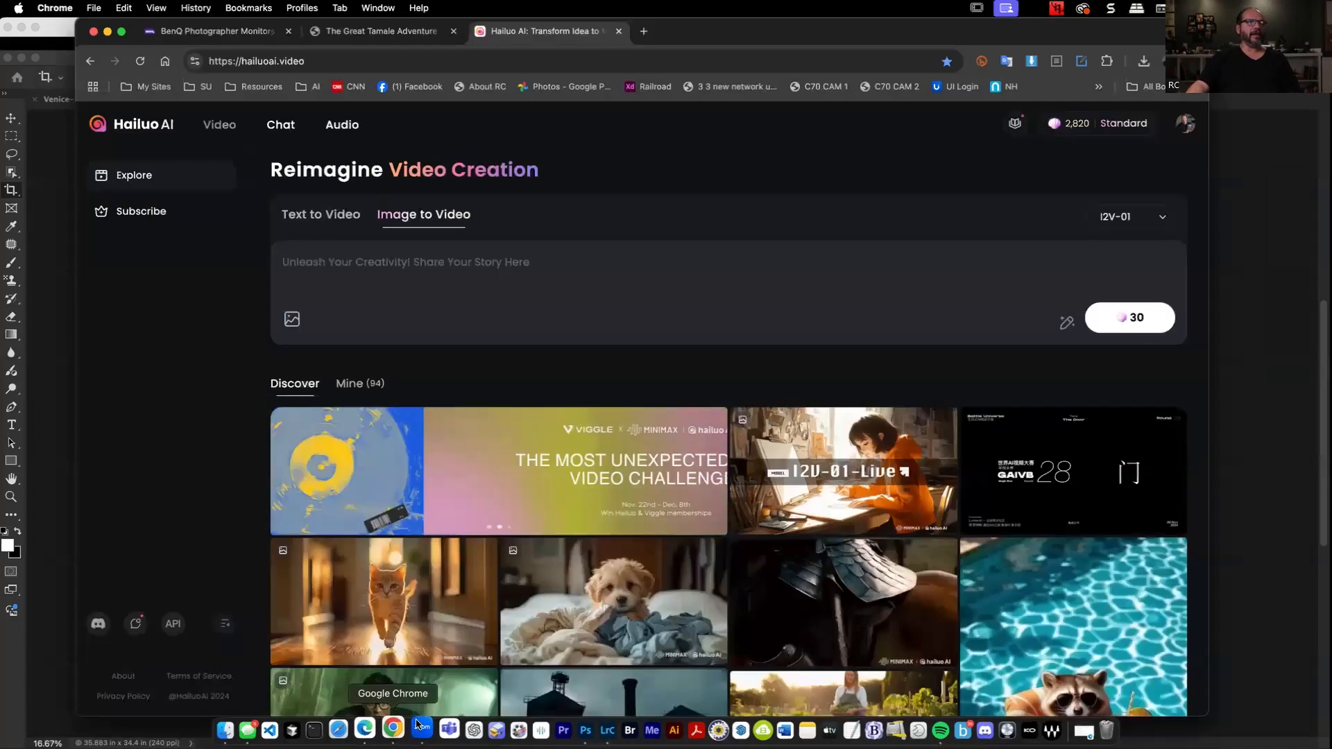
left_click(291, 323)
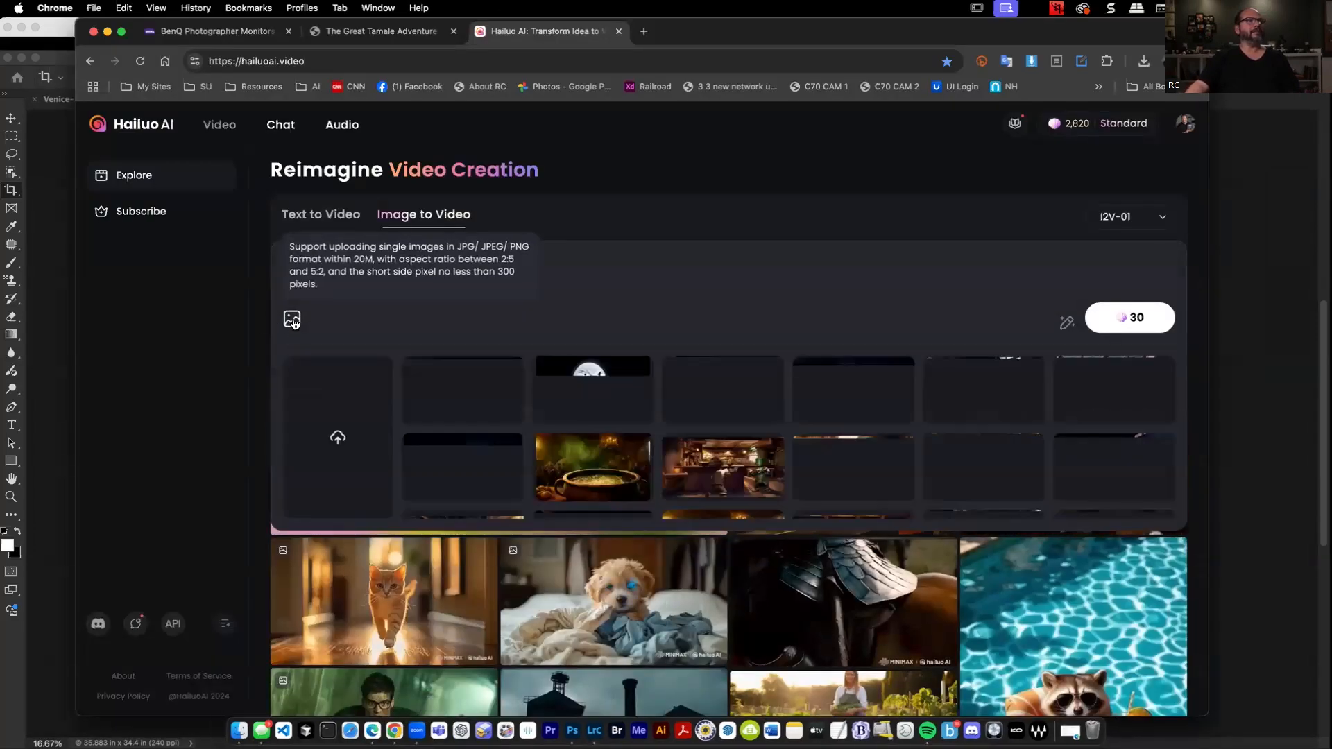
left_click(343, 441)
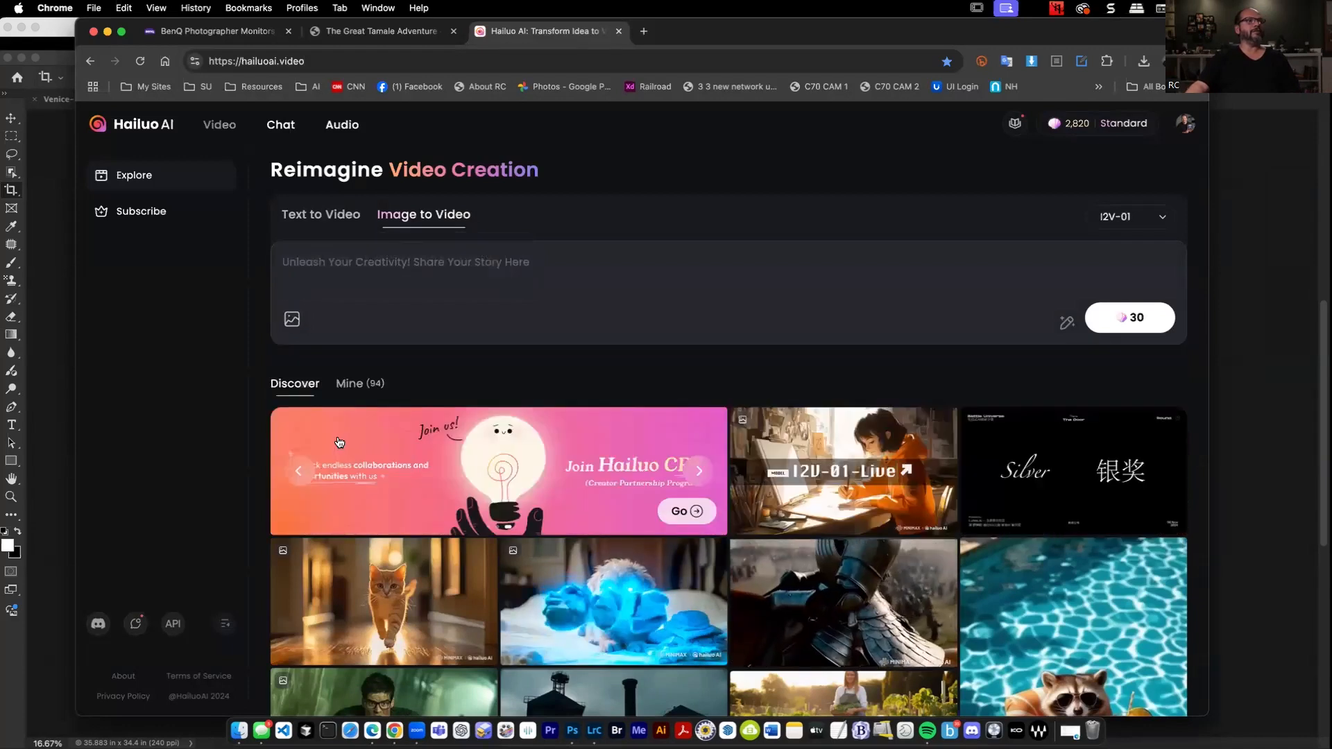
left_click(290, 319)
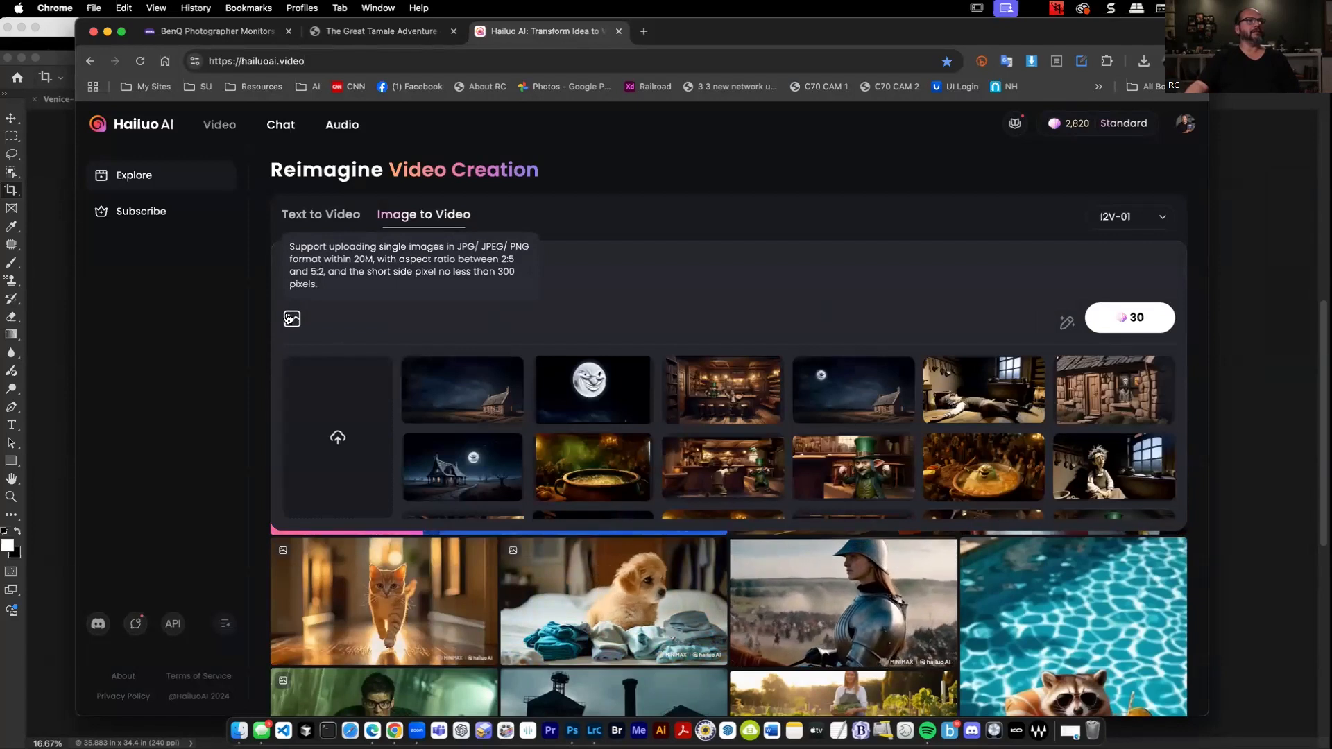
left_click(336, 437)
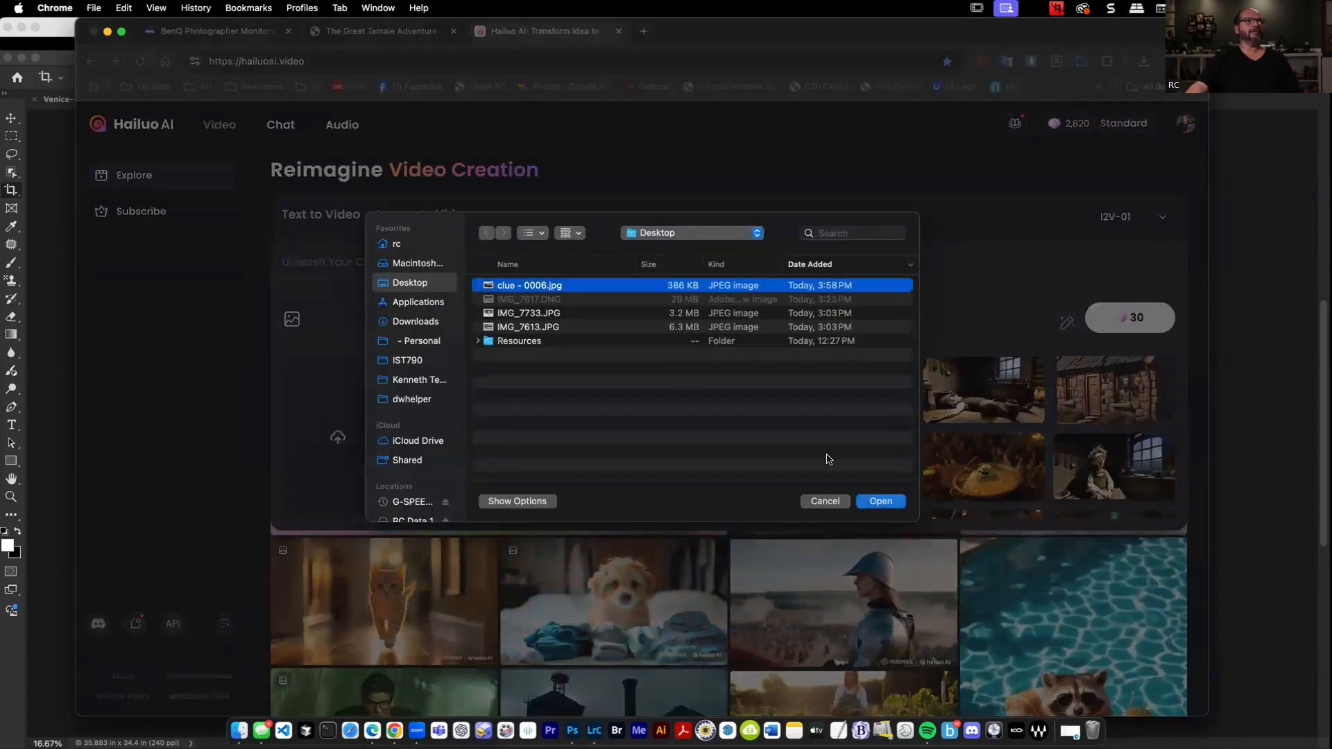
left_click(553, 313)
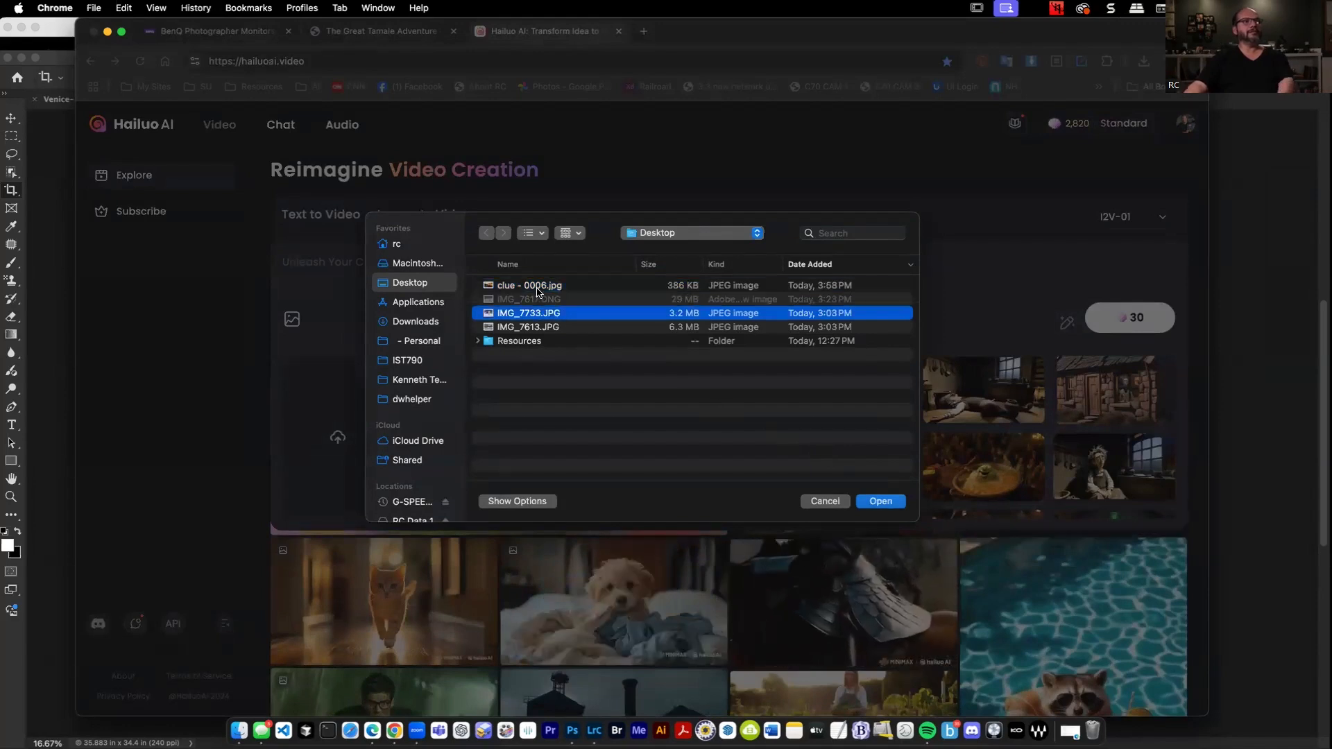
left_click(542, 287)
key("space")
key("space")
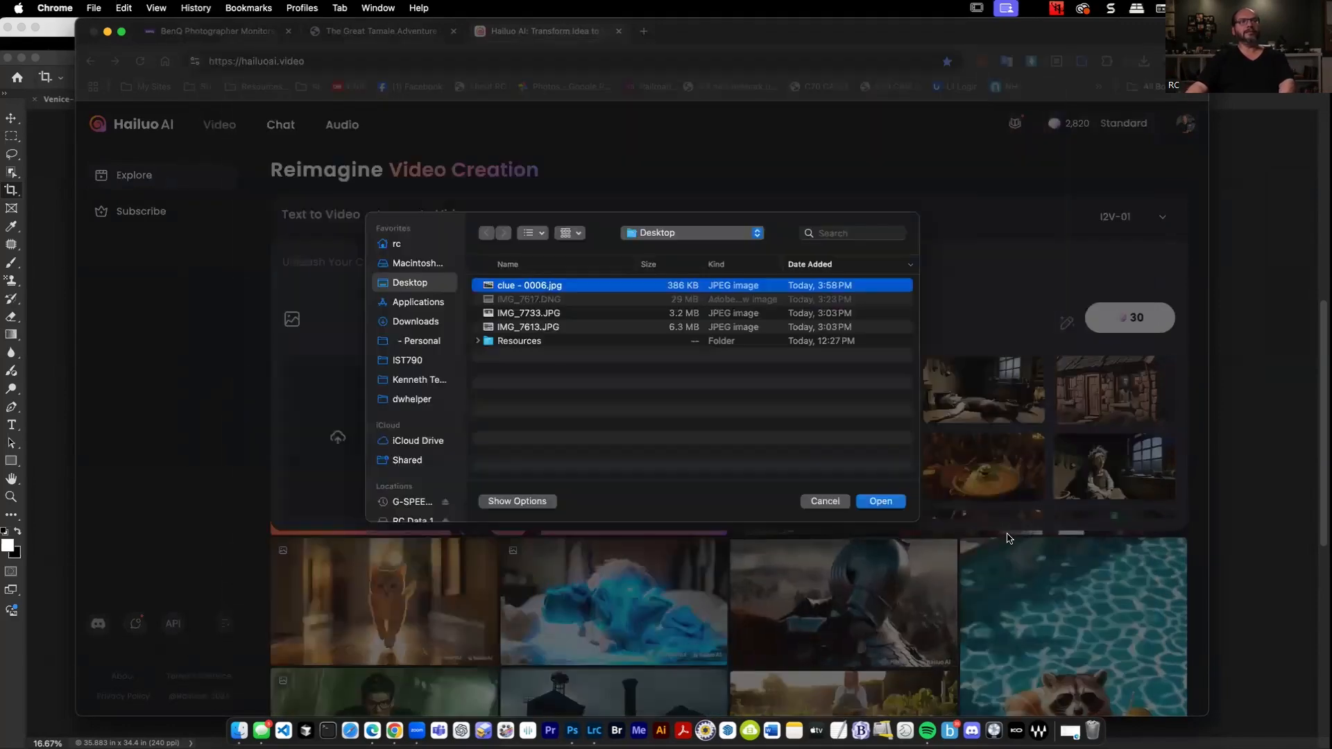
left_click(882, 500)
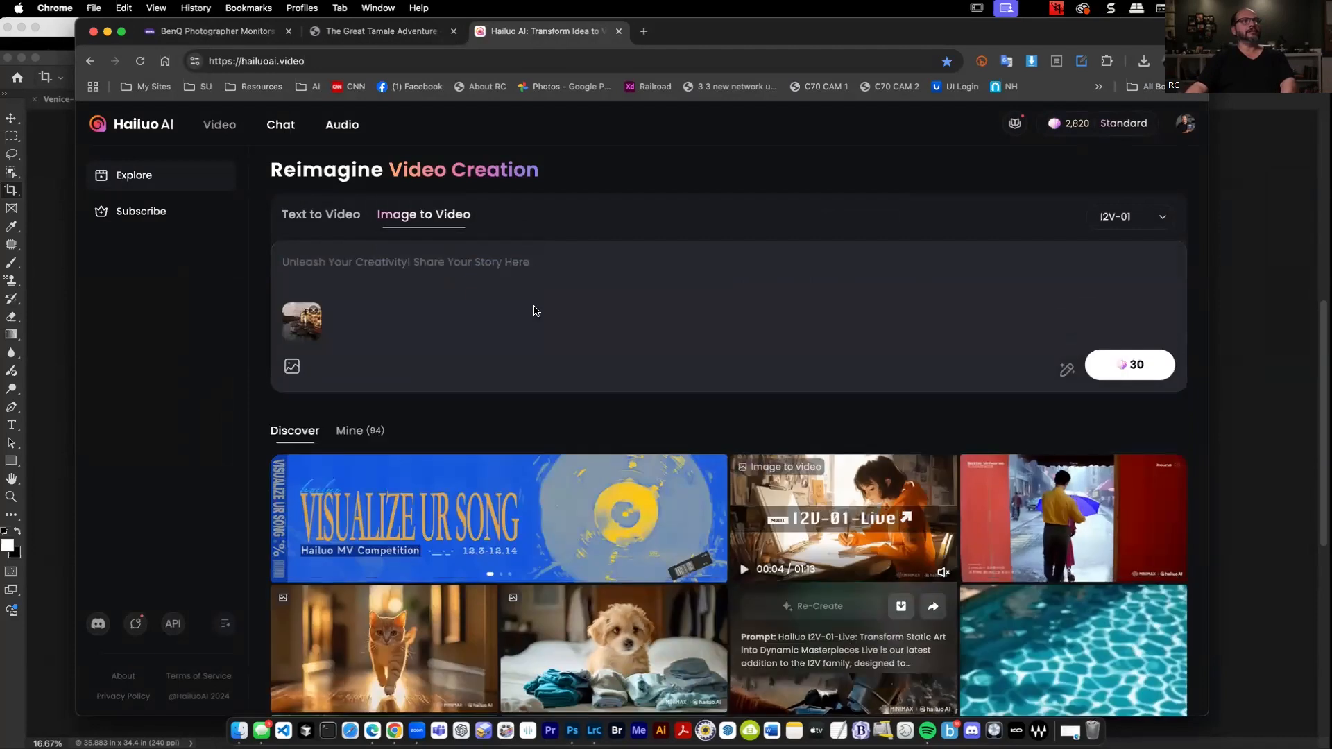
Enter the prompt "Water slowly moving towards you while Gondolas come in and out in Venice." and generate the video.
left_click(424, 269)
type("Wa")
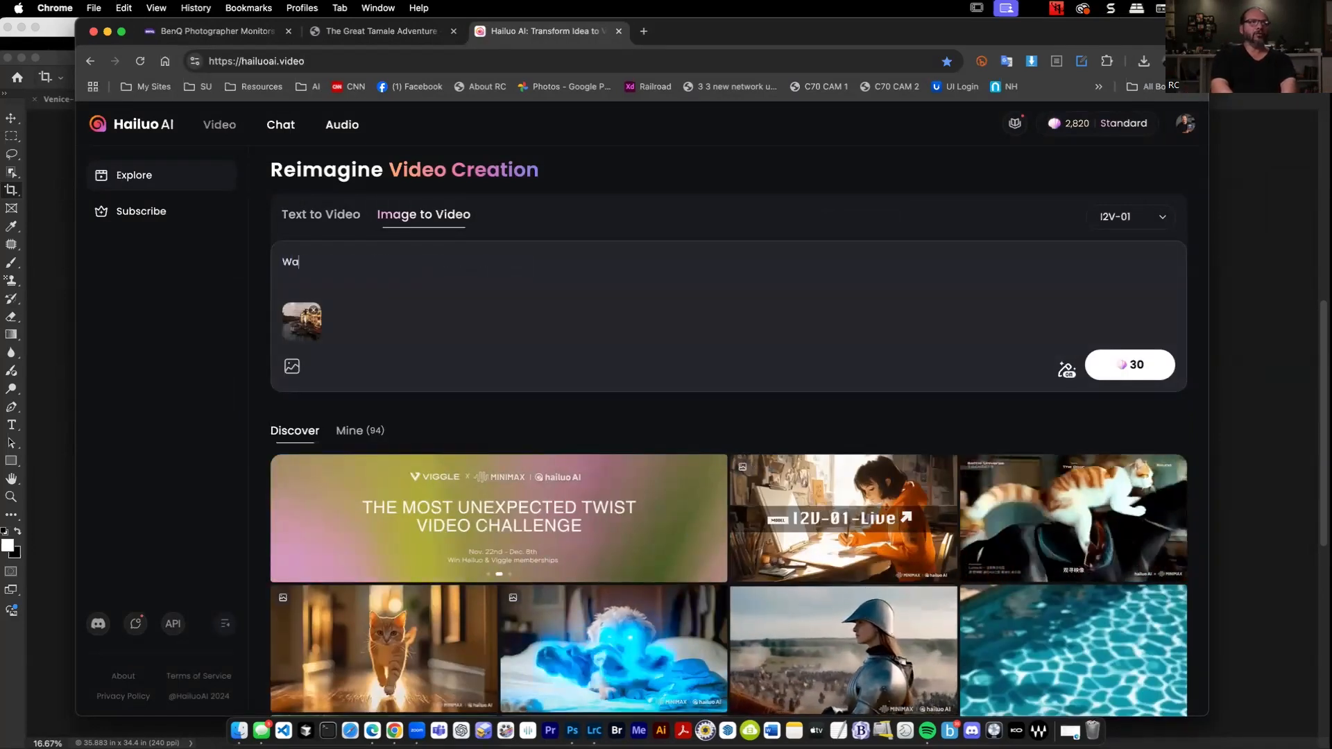
type("ter slow")
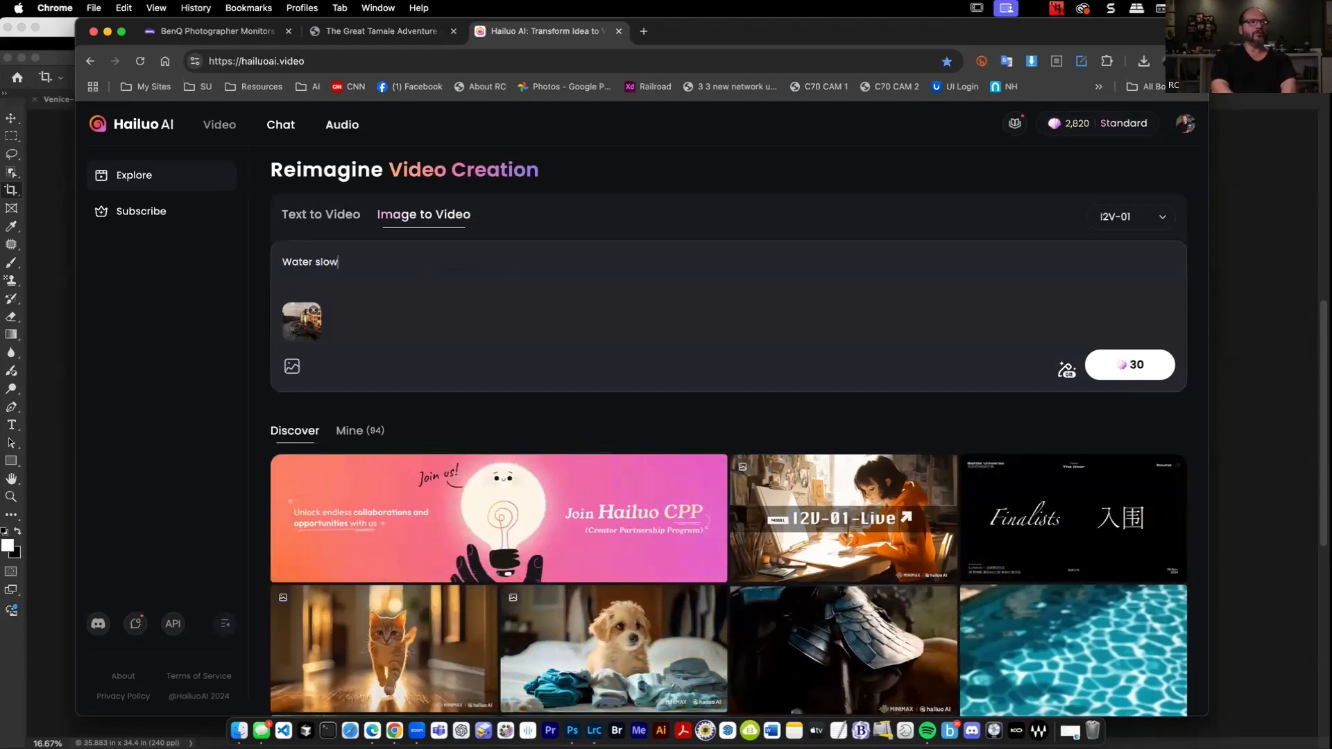
type("ly moving ")
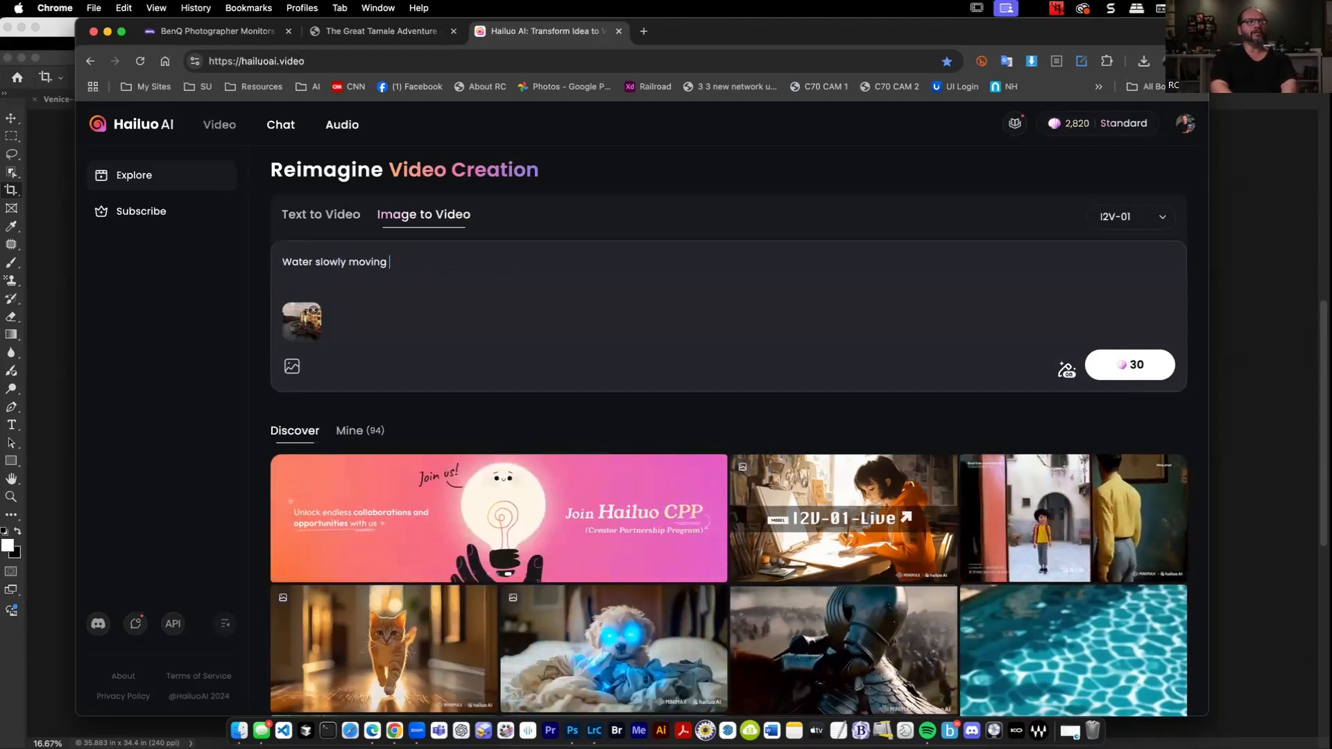
type("towards you while ")
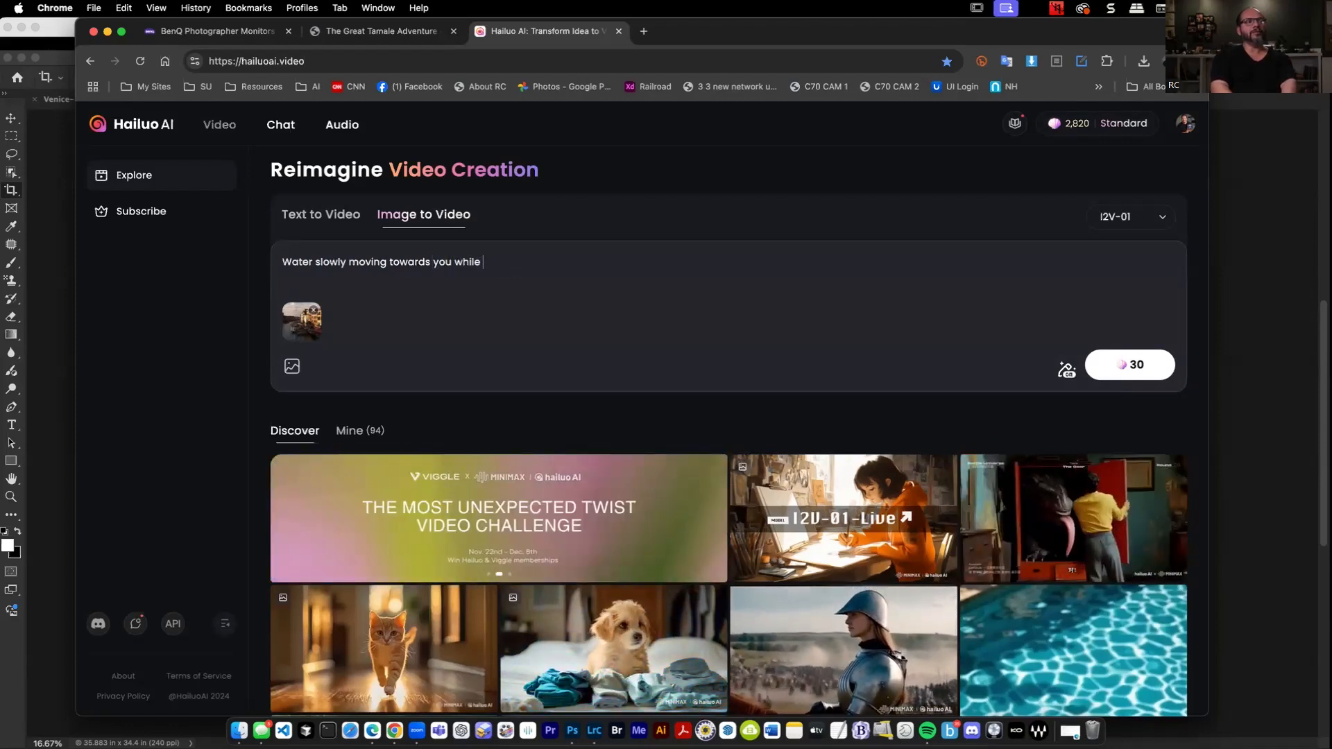
type("Gon")
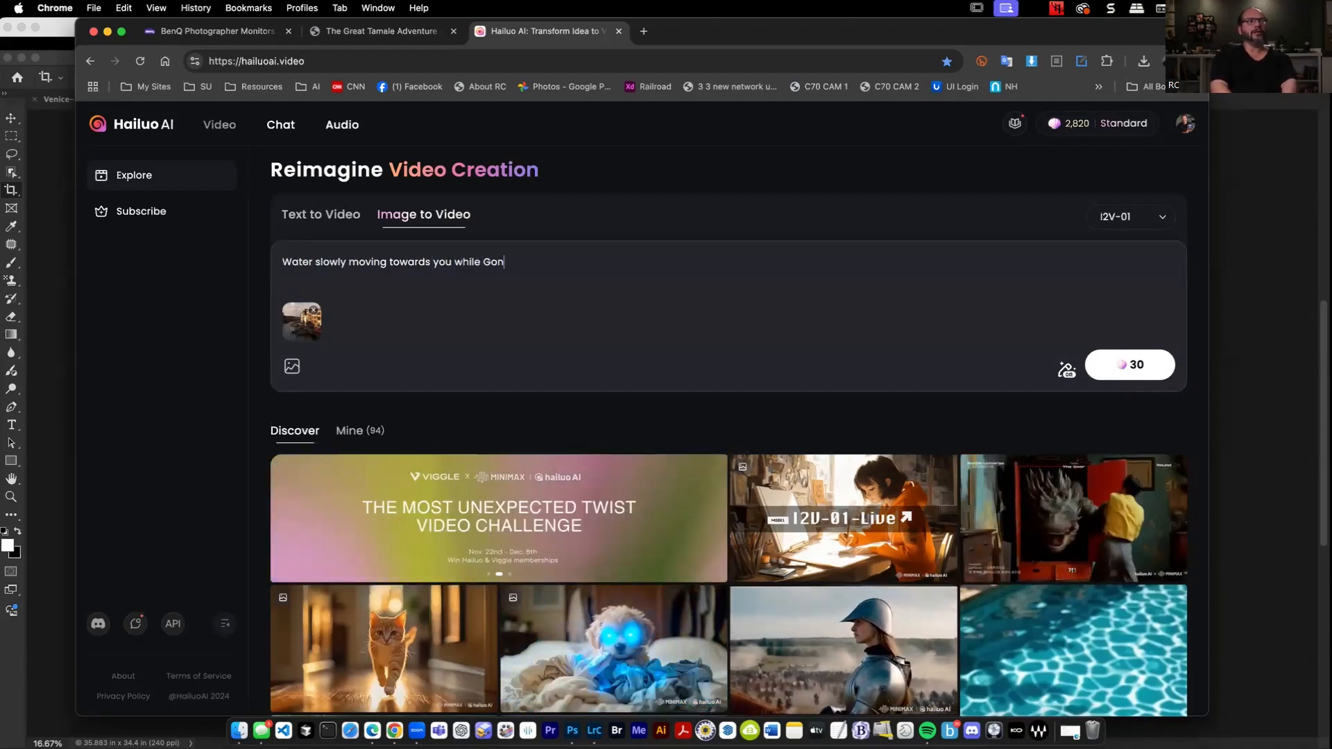
type("dolas come in and out in Venice.")
key("Return")
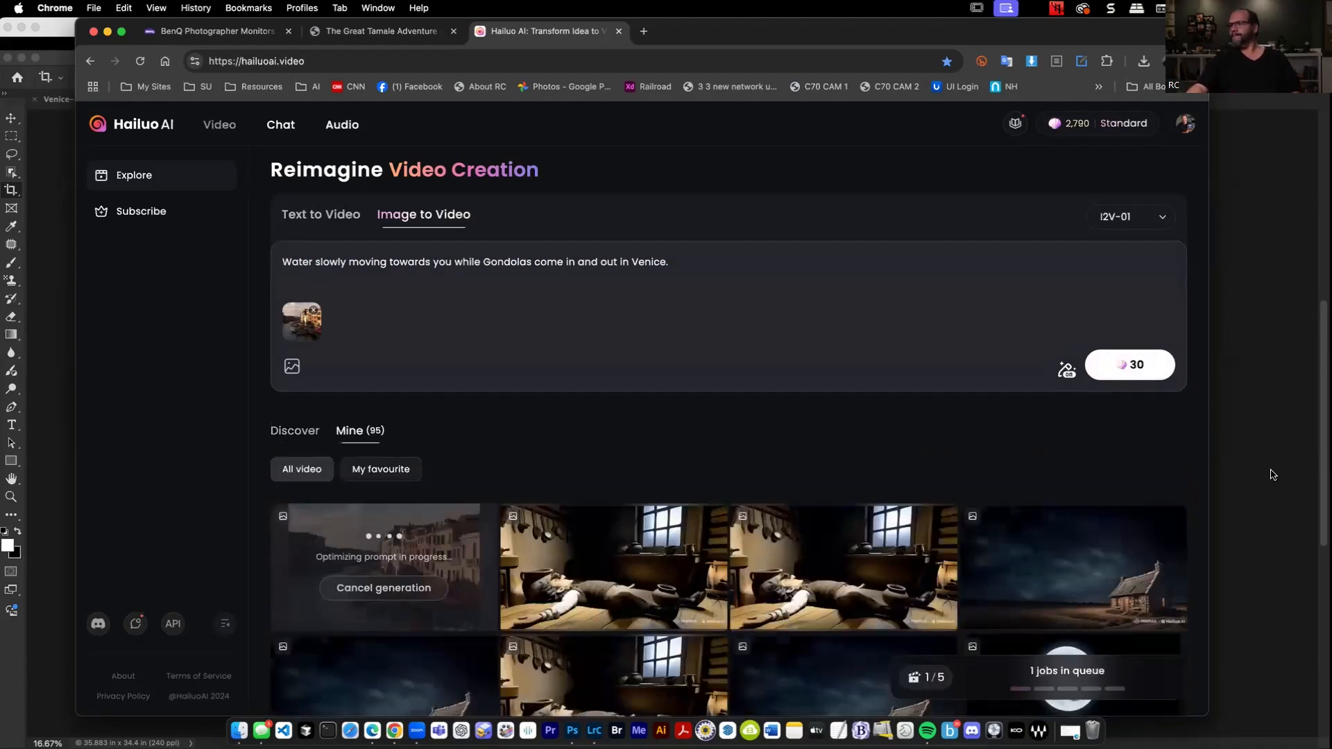
Switch to Photoshop, undo the Generative Expand on the tuxedo portrait, and set the Crop tool's fill to Transparent (default).
left_click(1270, 464)
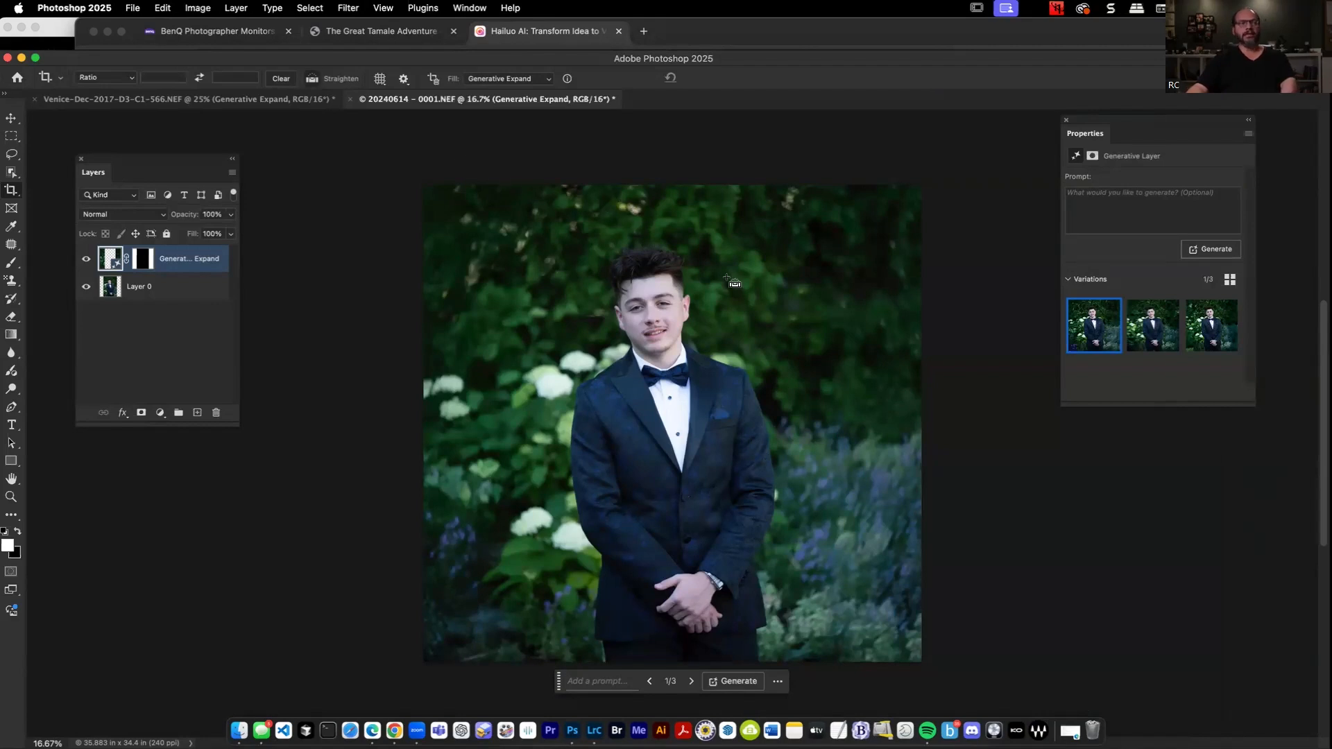
left_click(809, 346)
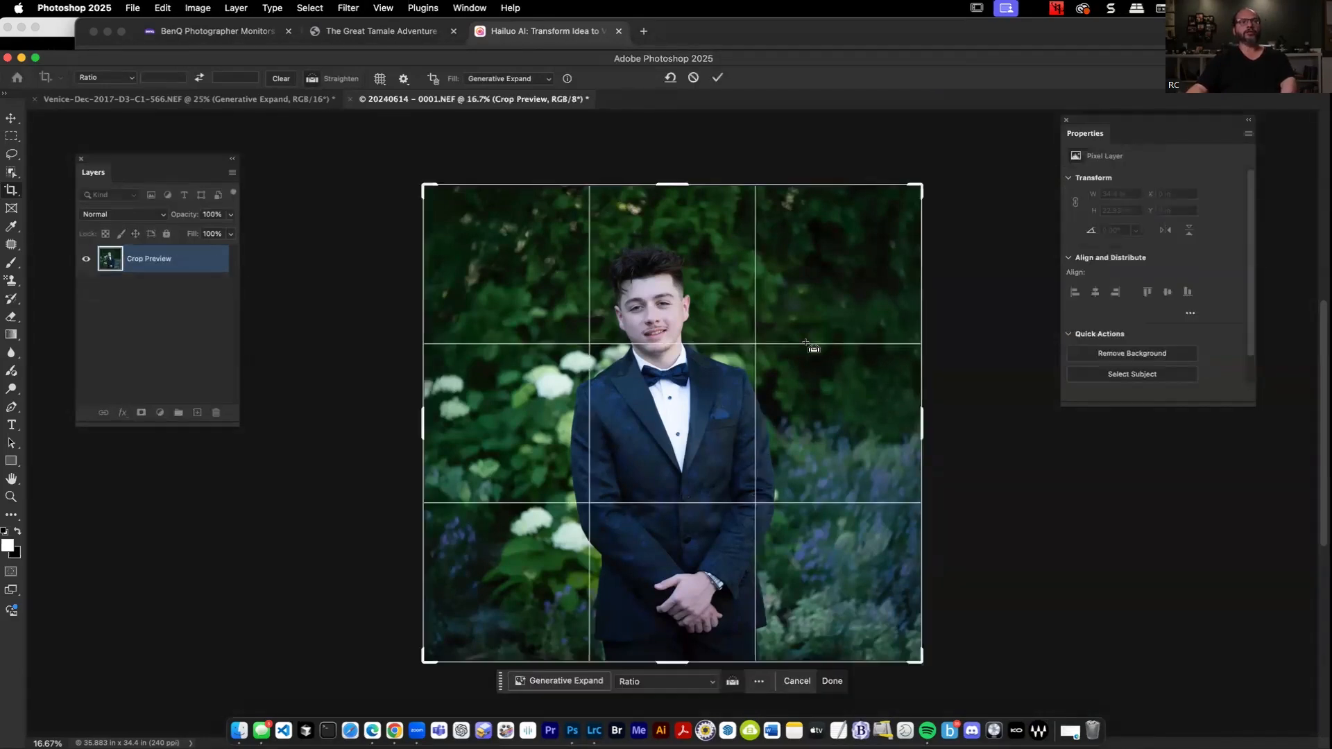
key("Escape")
key("super+z")
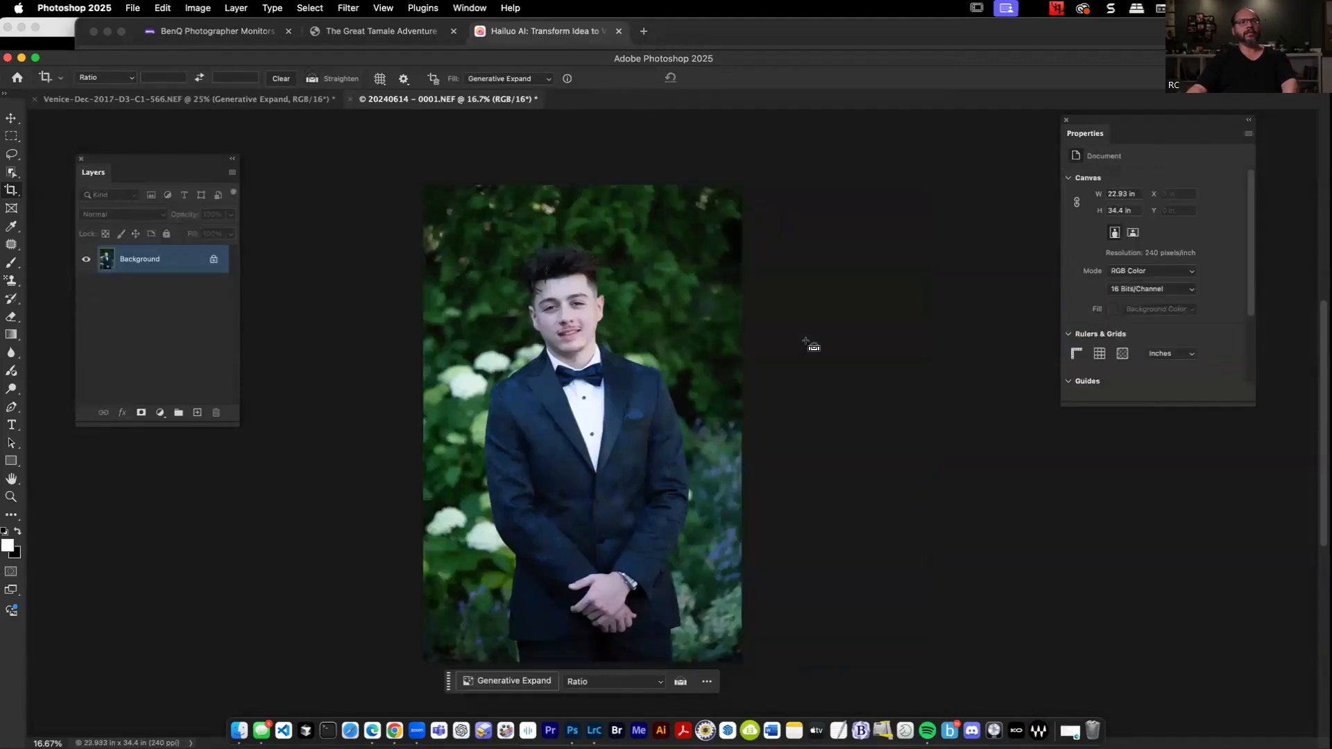
left_click(519, 83)
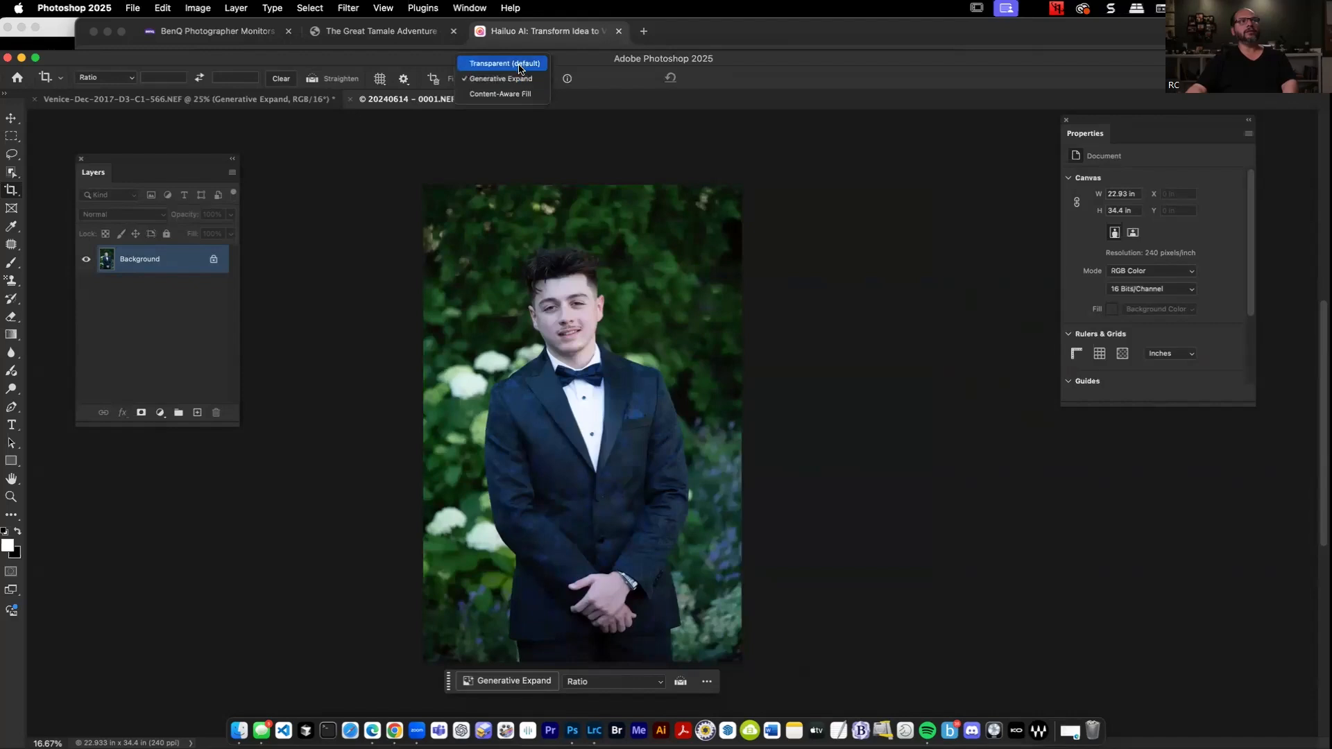
left_click(512, 63)
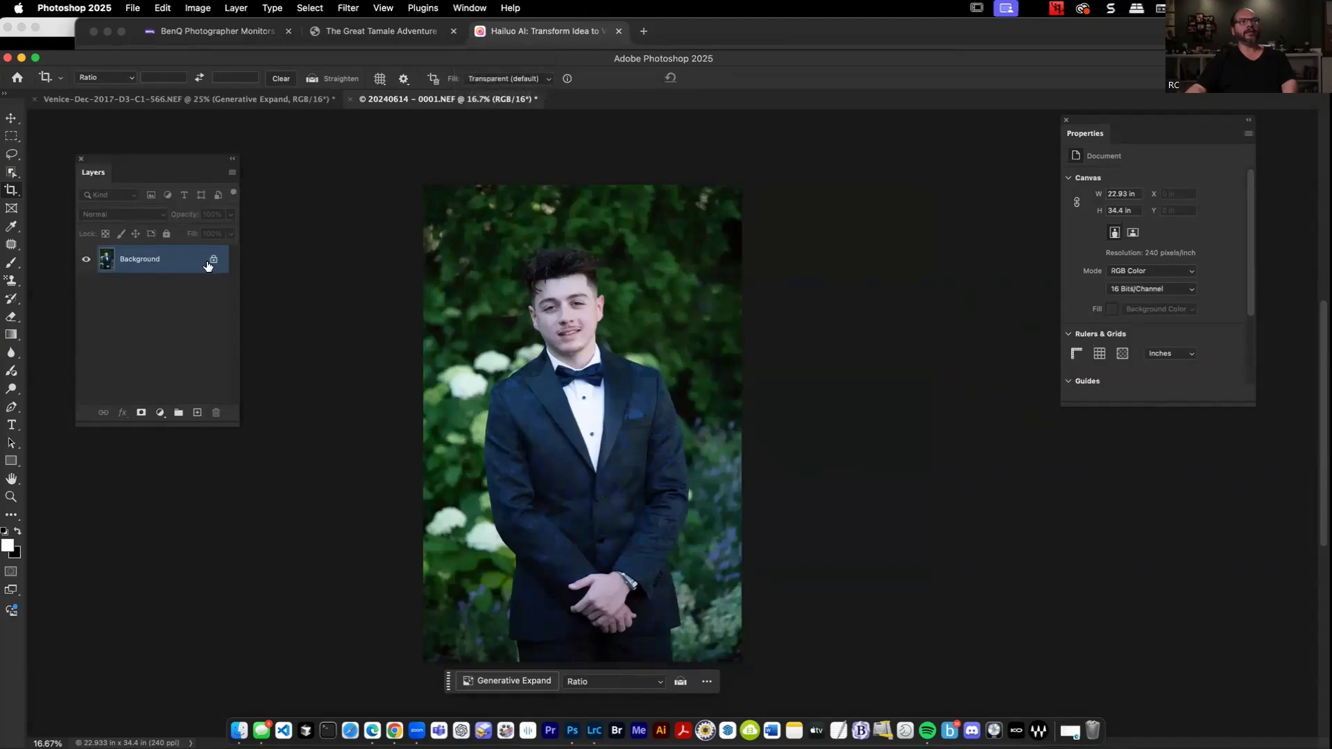
Extend the portrait's canvas on the right side with Crop to about 29.5 in wide.
left_click(693, 426)
left_click_drag(741, 420, 785, 425)
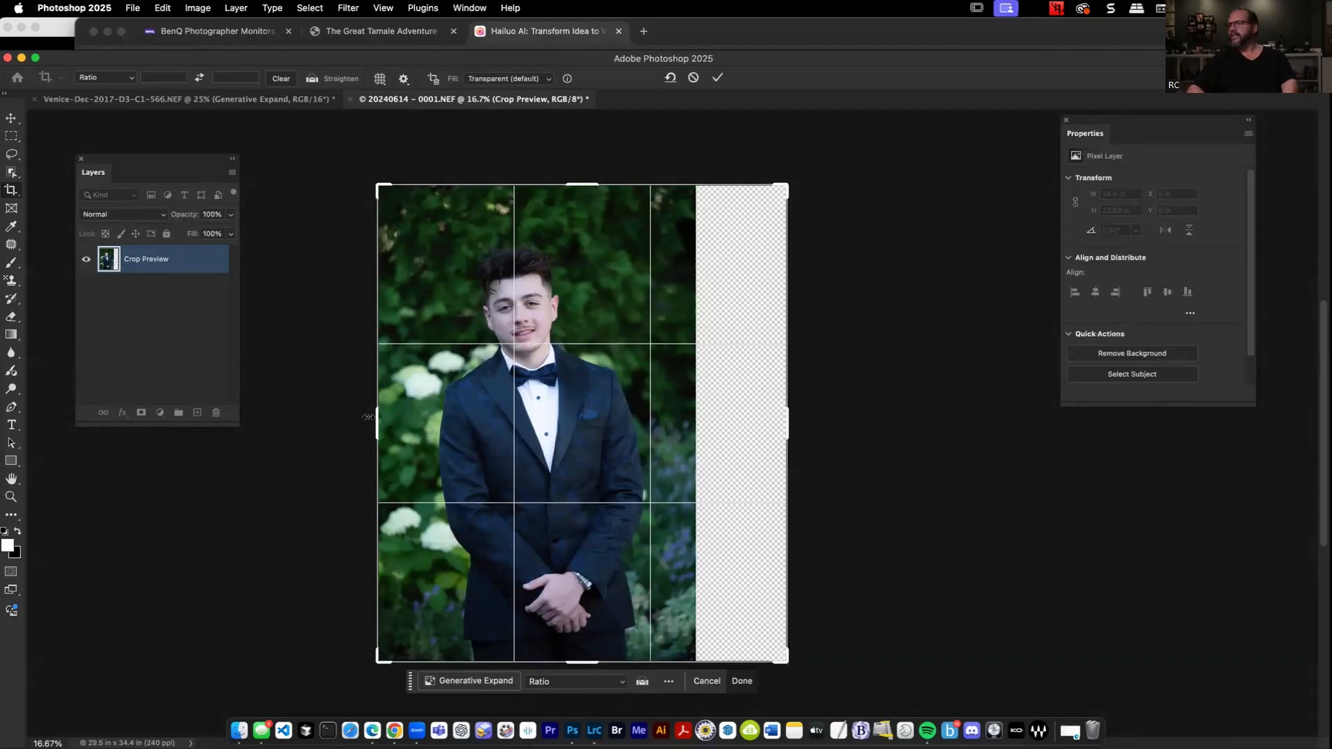
key("Return")
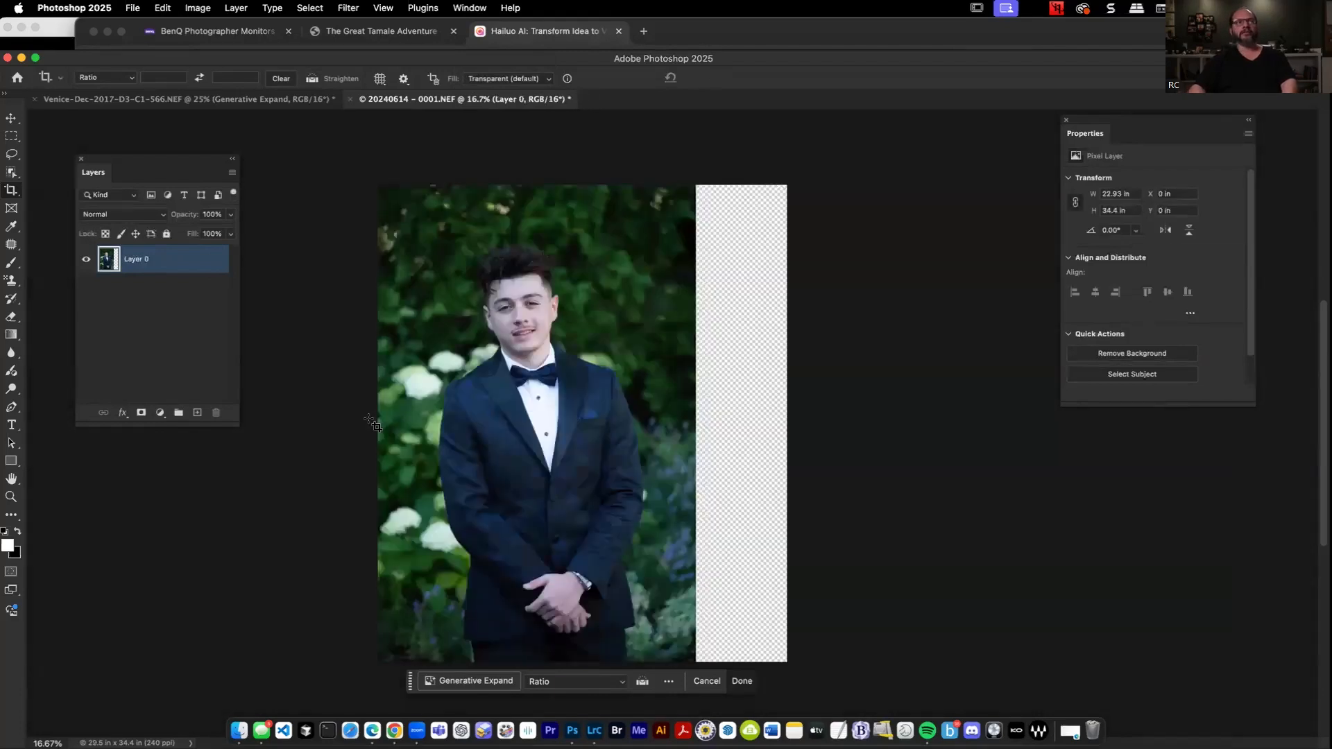
Select the empty strip on the portrait's right, overlapping the photo's edge, and apply Generative Fill without a prompt.
key("m")
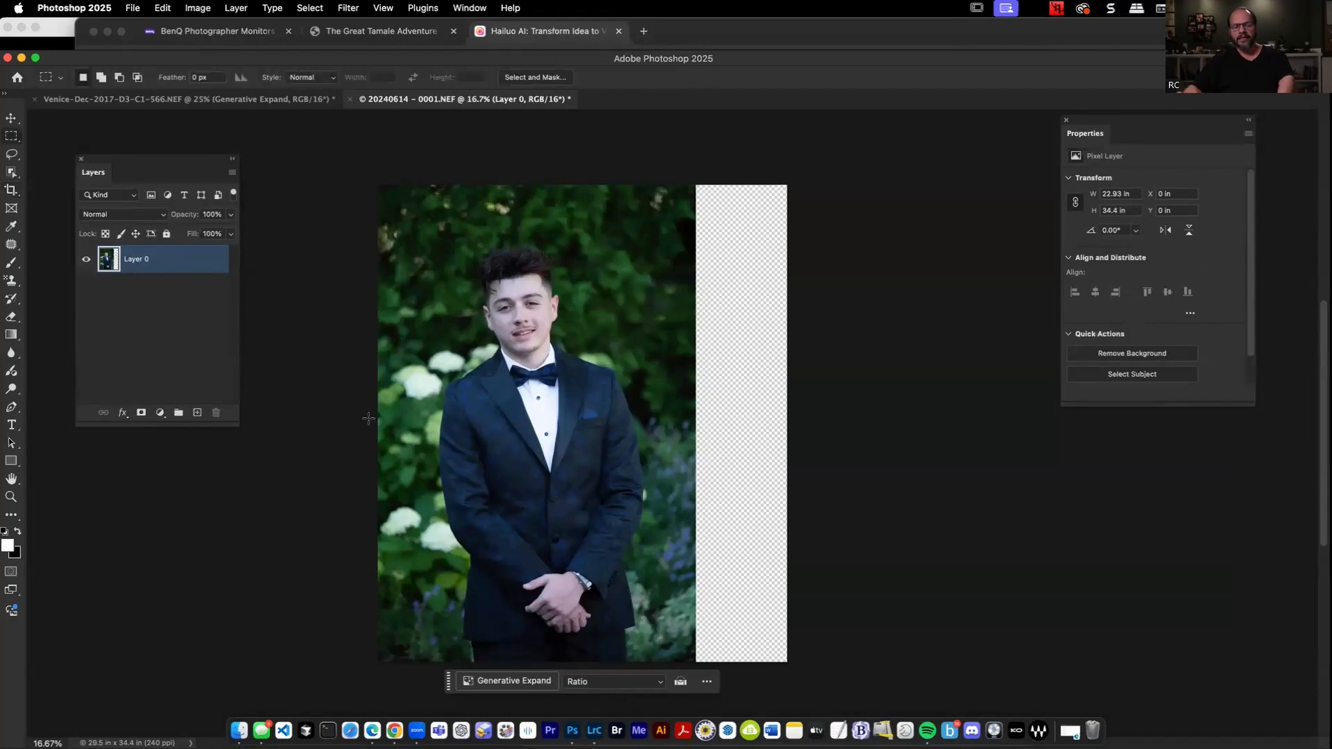
left_click_drag(649, 166, 853, 694)
left_click(623, 544)
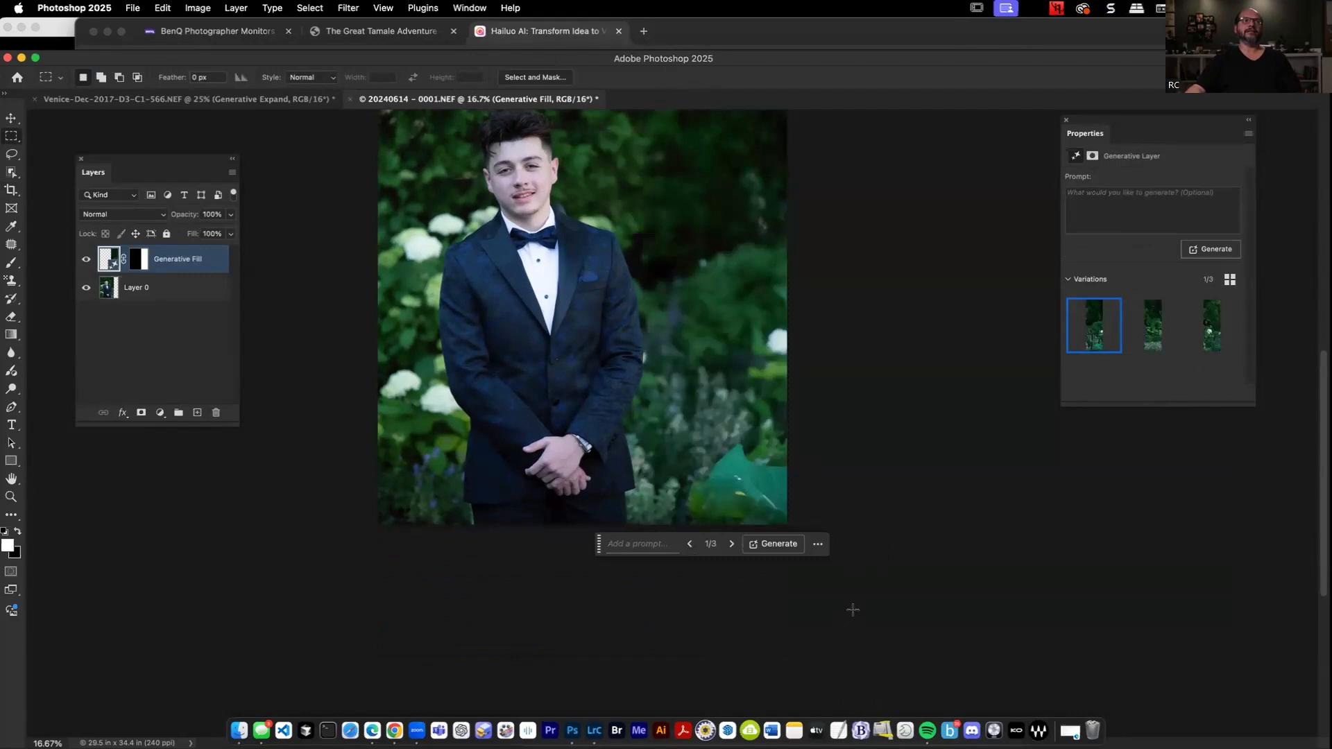
Undo the Generative Fill and the one-sided canvas extension on the portrait.
scroll(852, 610, "up", 5)
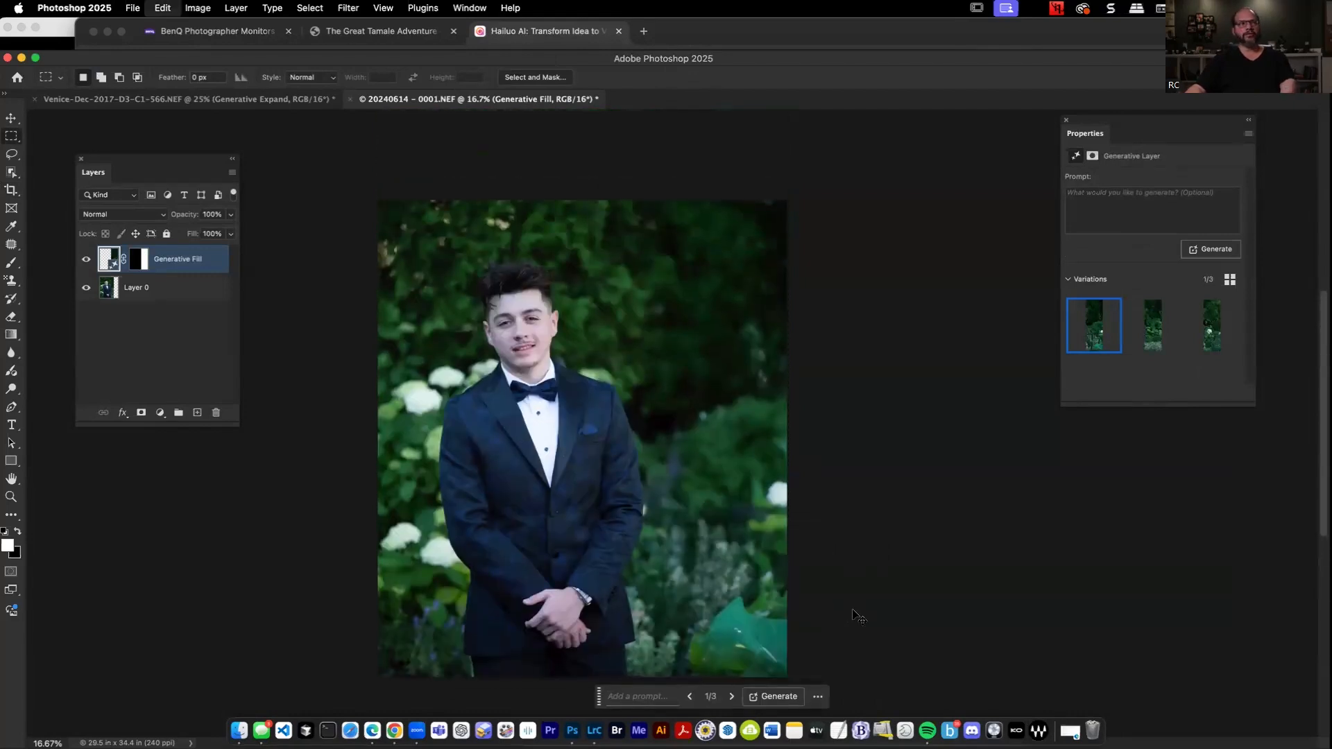
key("super+z")
key("super+z")
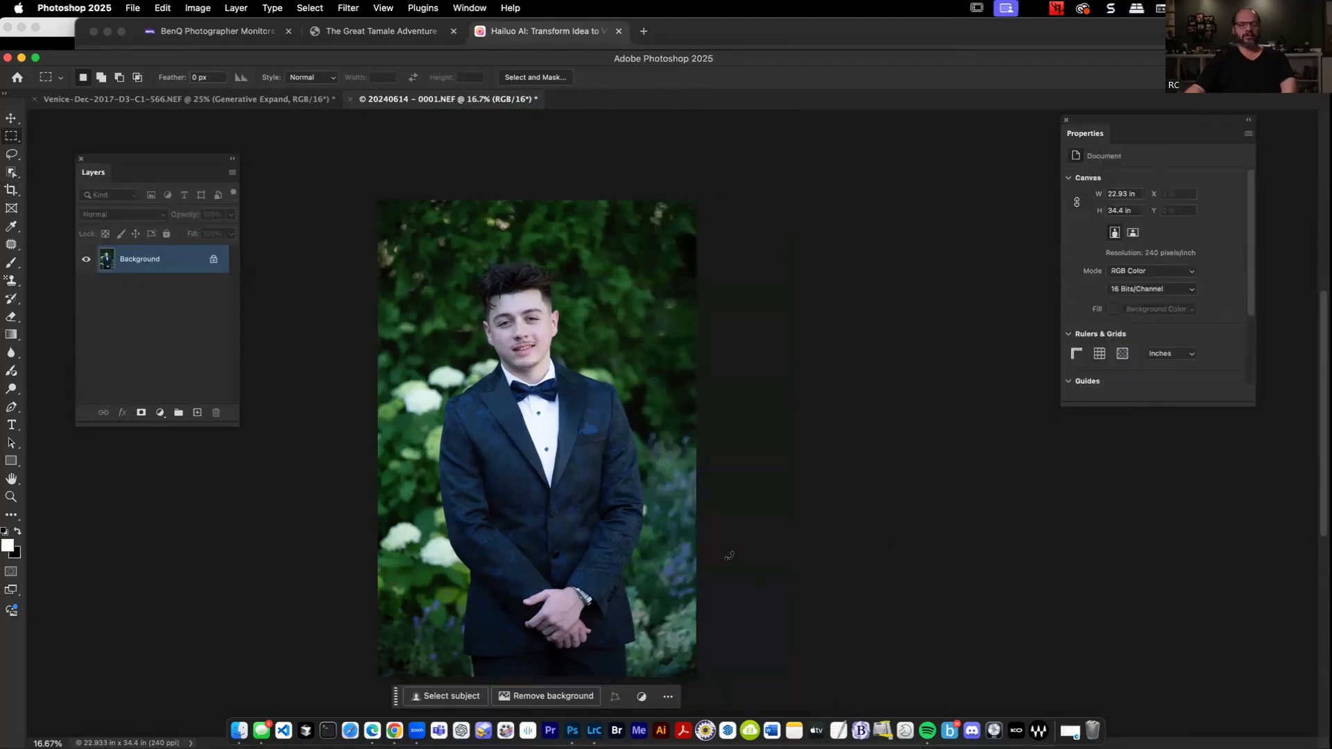
Extend the portrait's canvas equally on both sides with Crop to about 33.1 in wide, leaving the added areas transparent.
key("c")
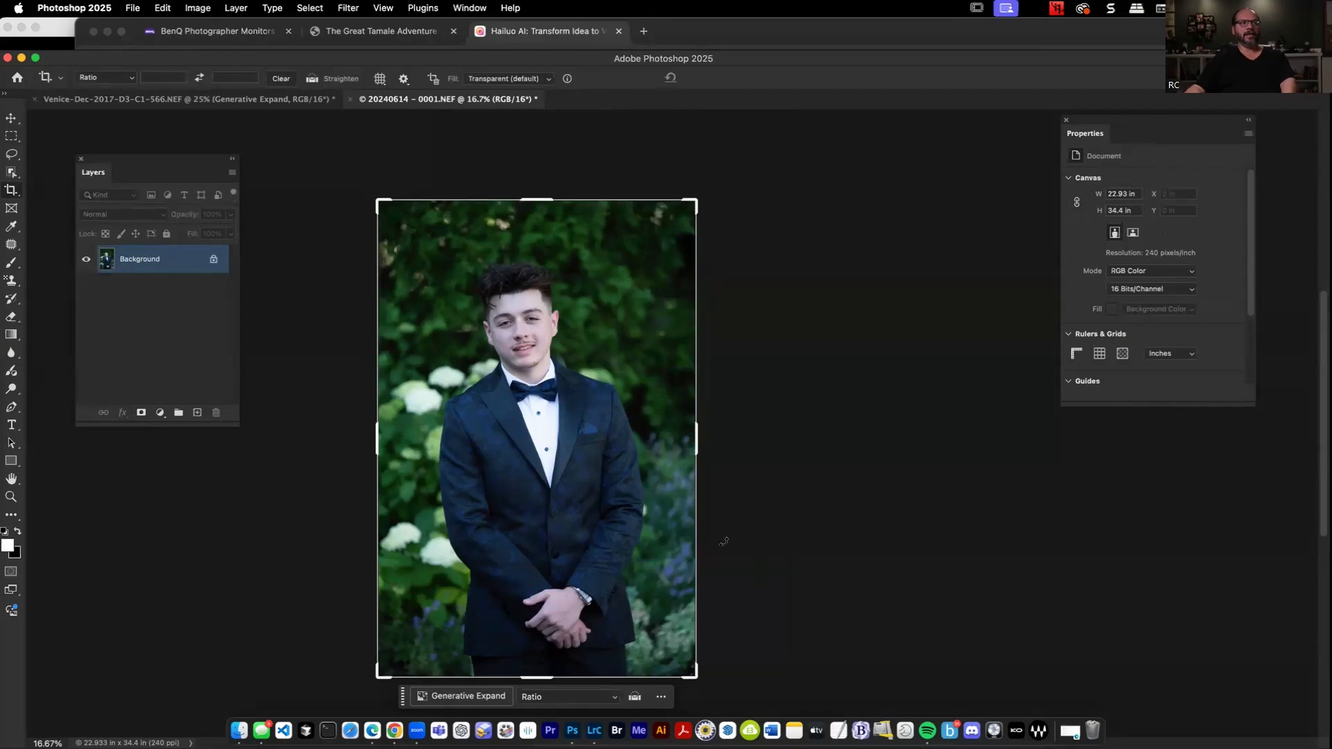
left_click_drag(700, 432, 747, 443)
key("super+z")
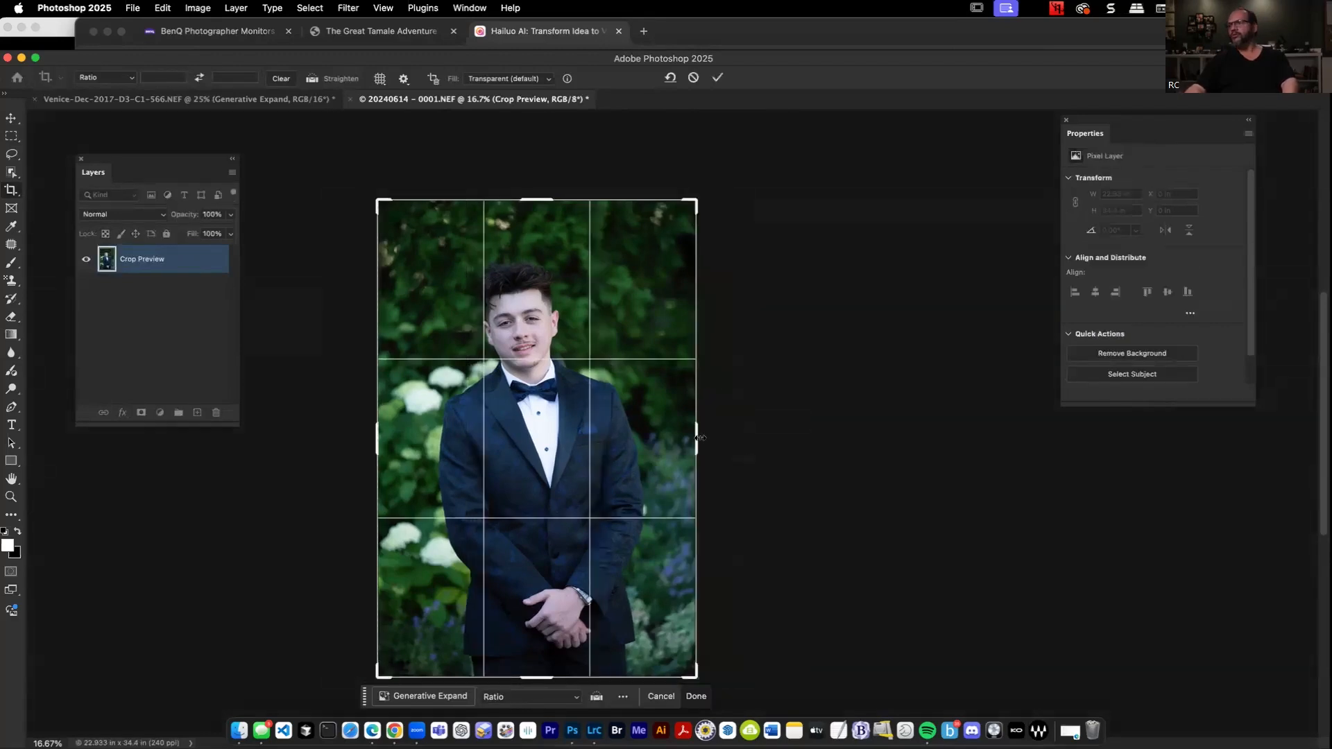
left_click_drag(697, 438, 765, 440)
key("Return")
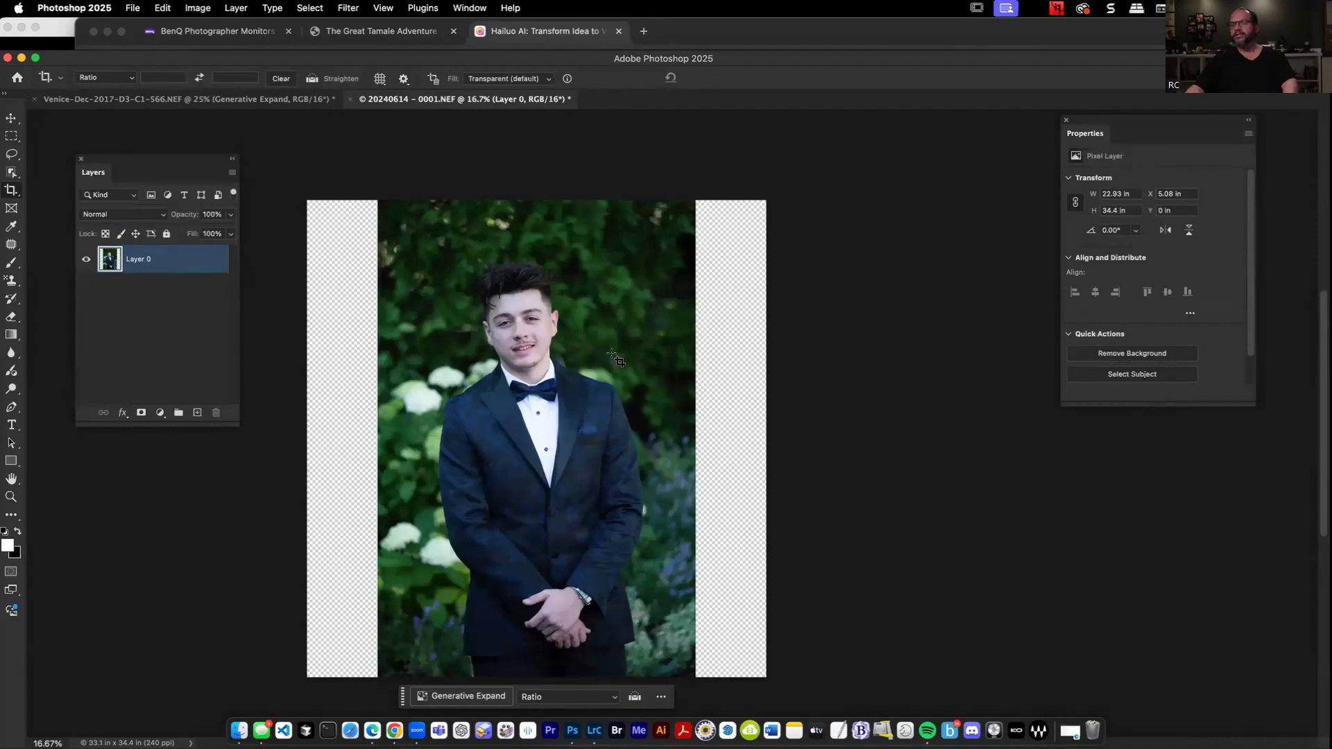
Select the subject, save the selection as a new channel named with the subject's first name, and deselect.
left_click(305, 8)
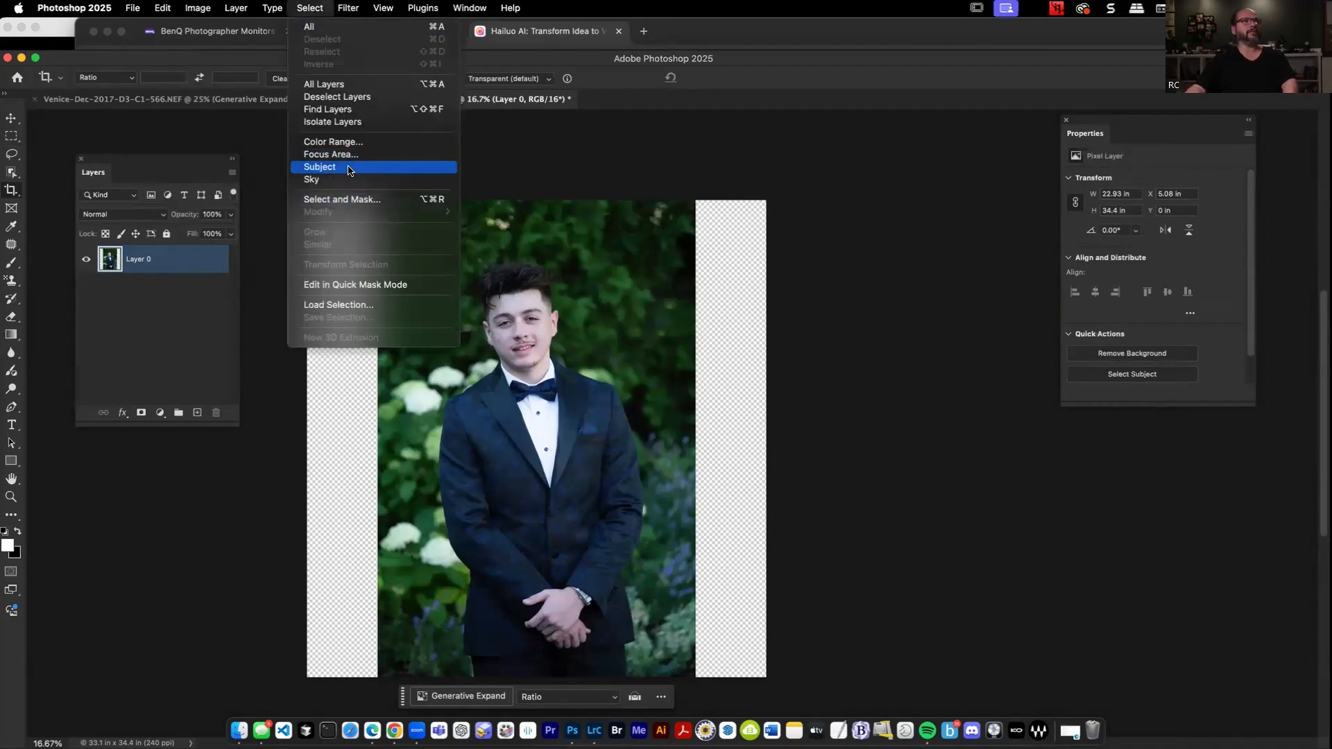
left_click(351, 170)
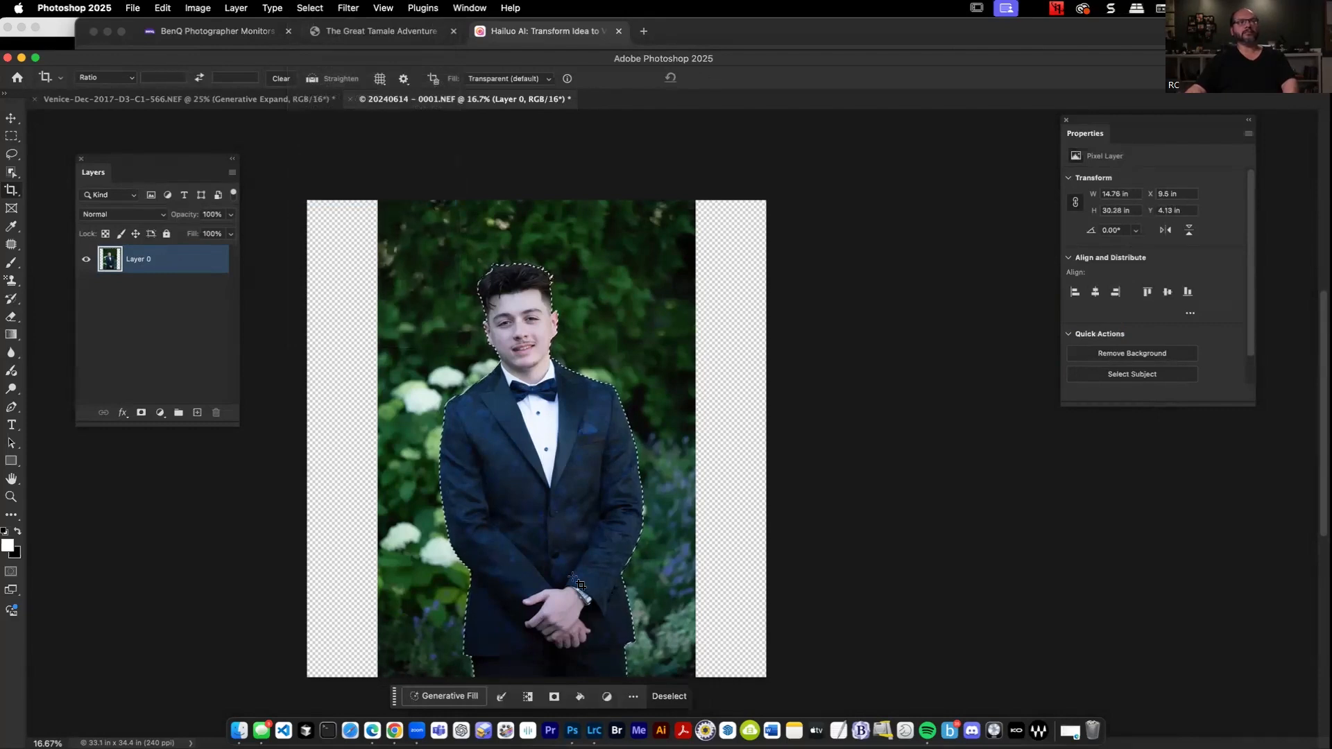
left_click(310, 8)
left_click(342, 318)
type("Jaden")
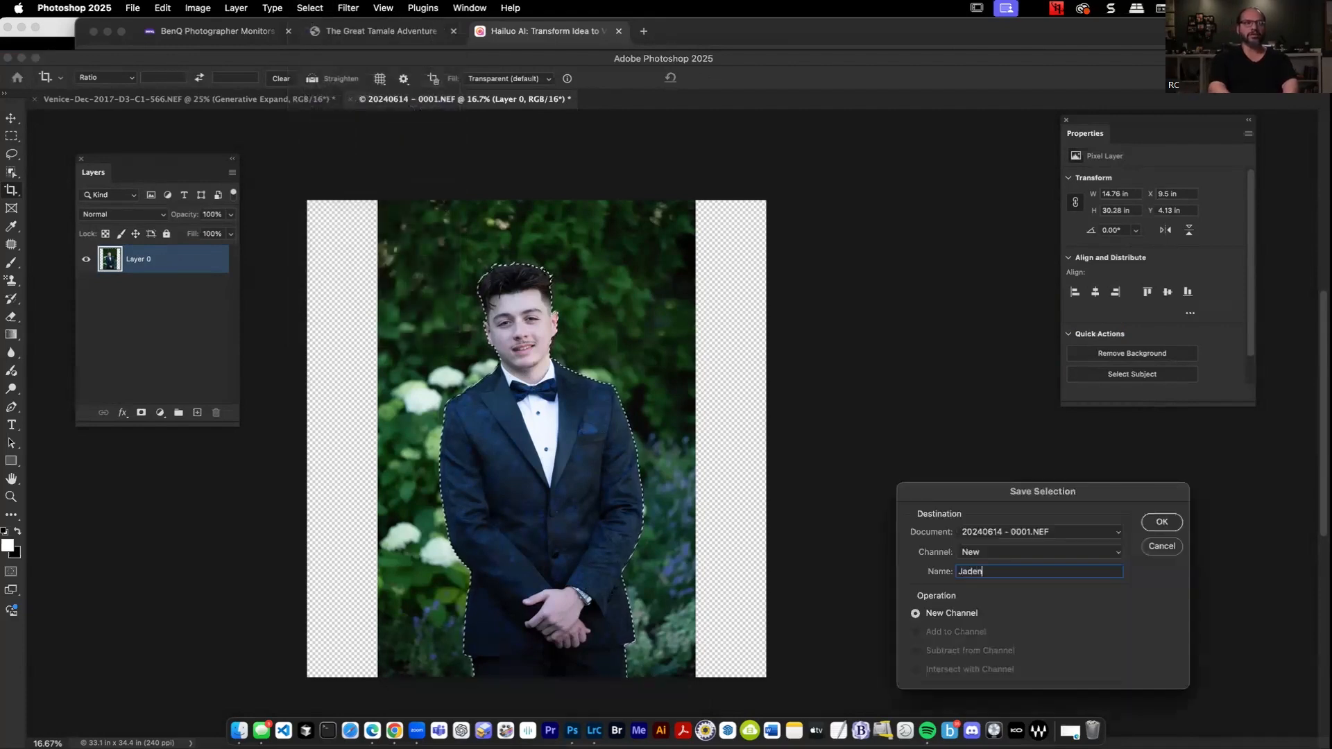
key("Return")
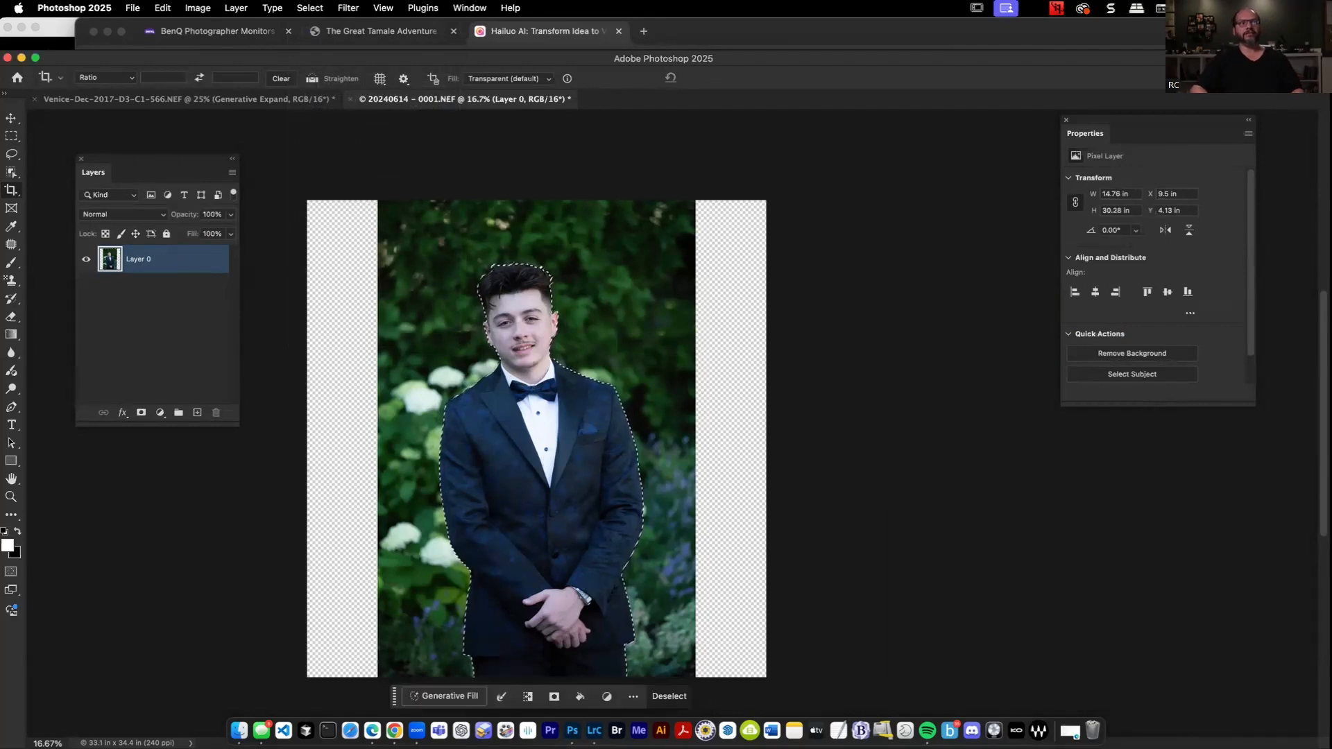
key("super+d")
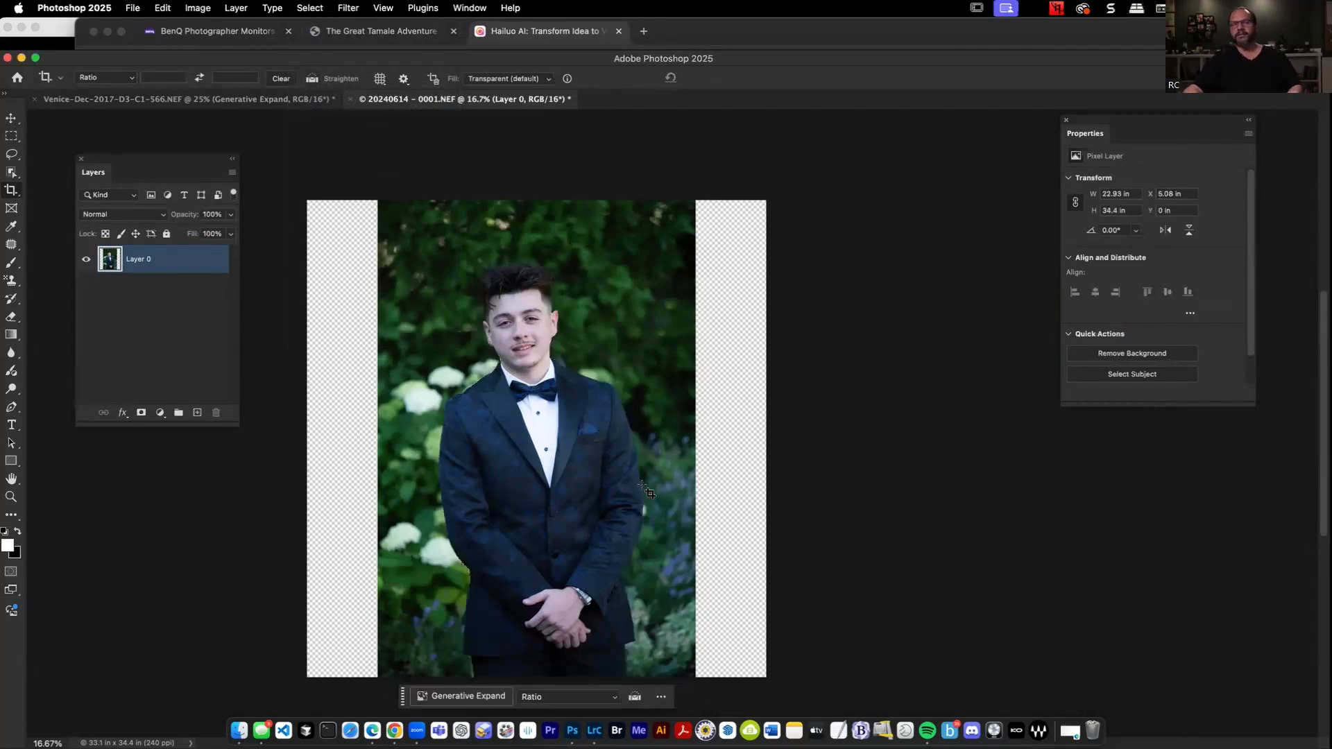
Try to stretch the portrait to about 144% width with Content-Aware Scale, protecting the saved subject channel.
left_click(164, 7)
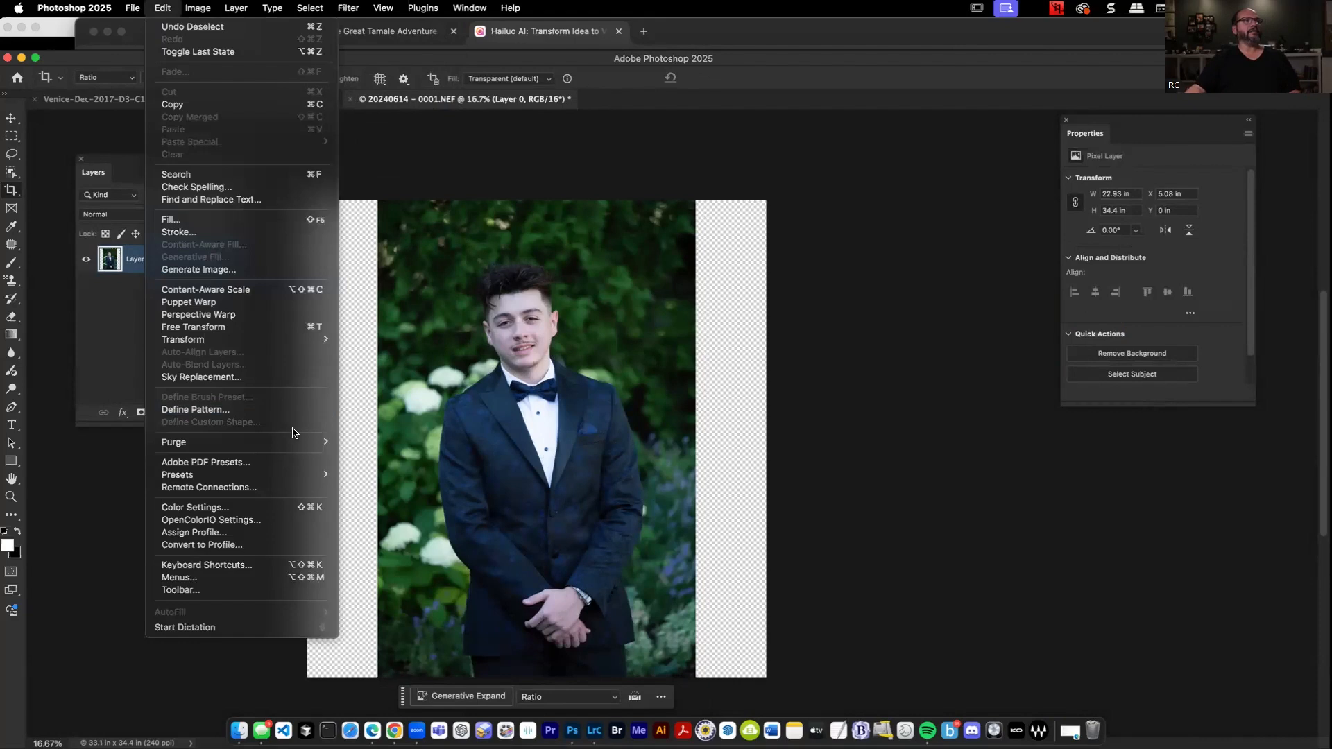
left_click(260, 292)
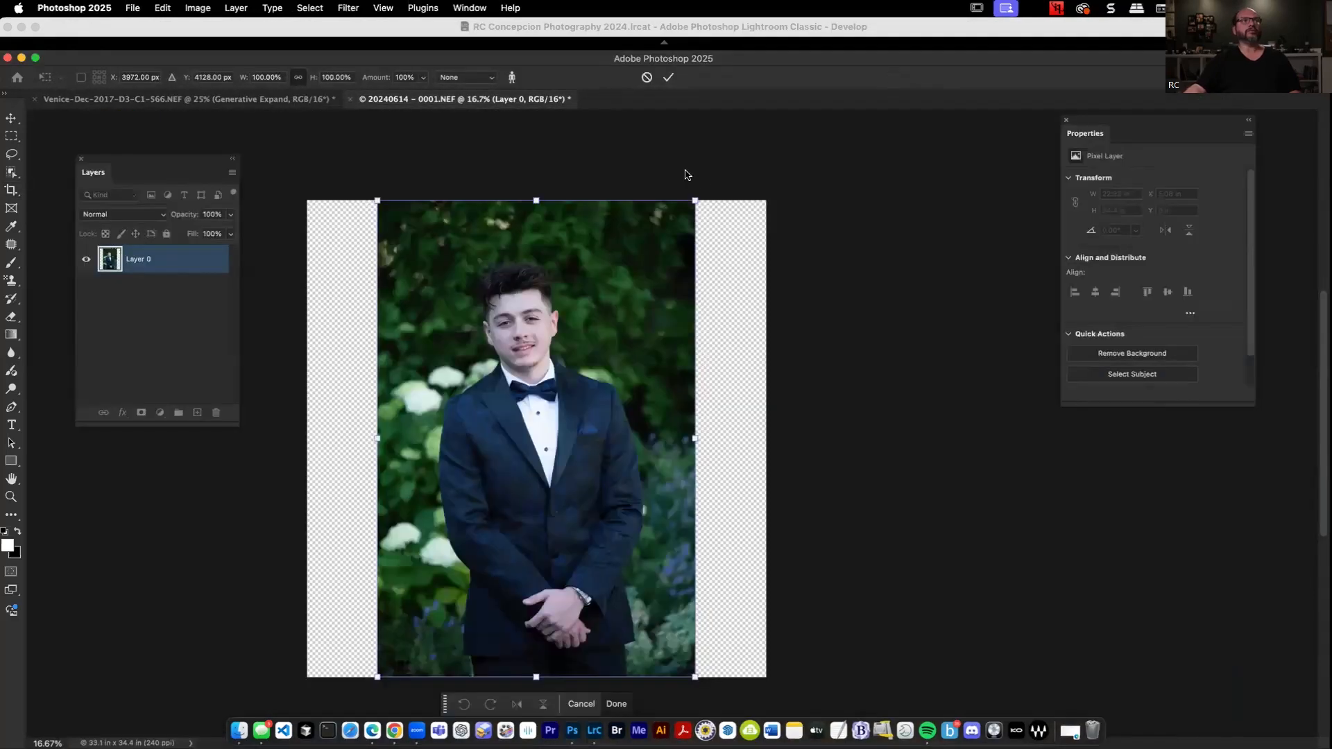
left_click_drag(483, 66, 486, 108)
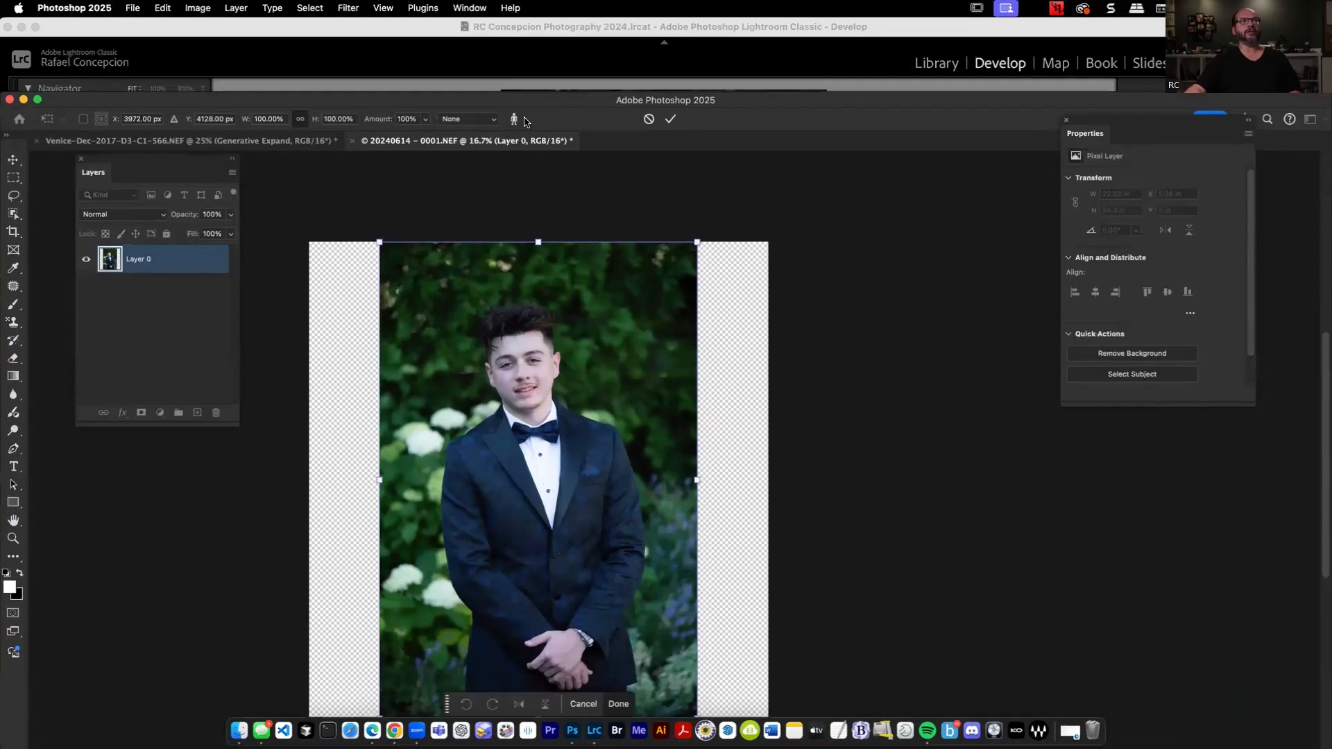
left_click(490, 123)
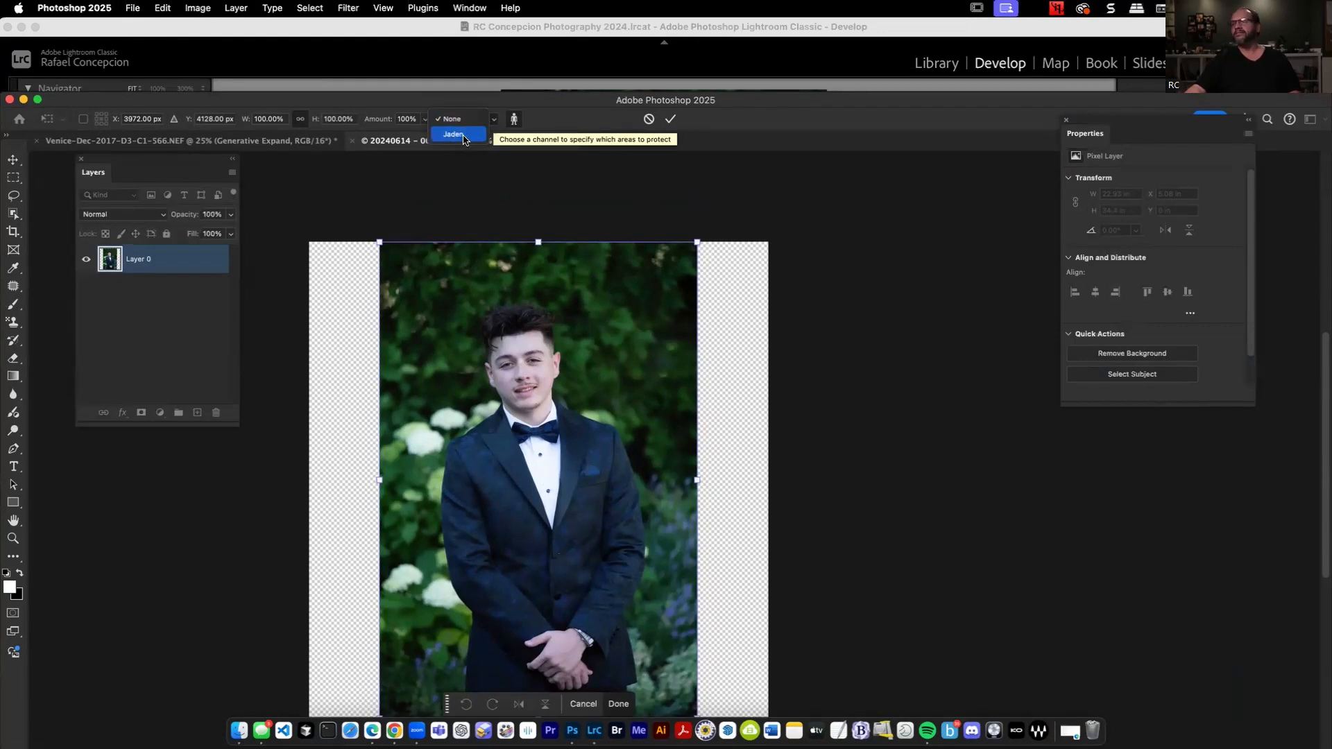
left_click(462, 135)
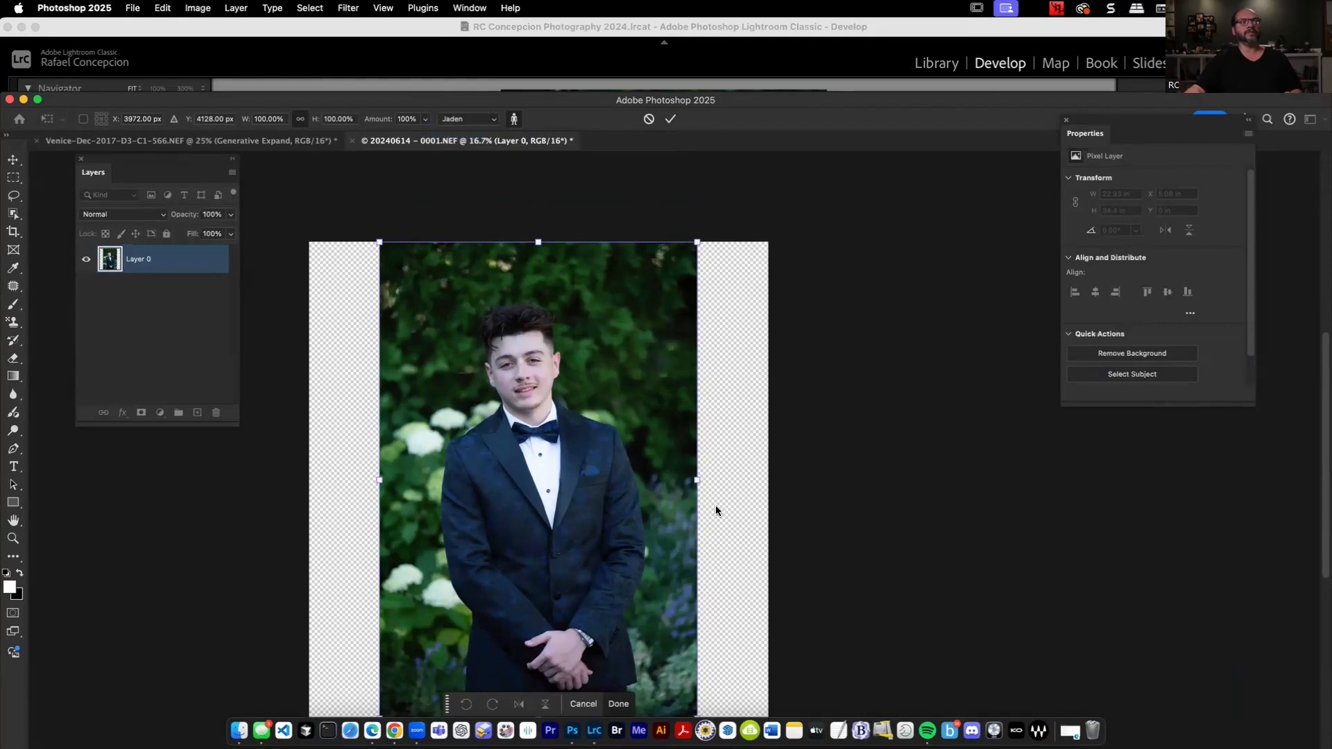
left_click_drag(697, 480, 766, 492)
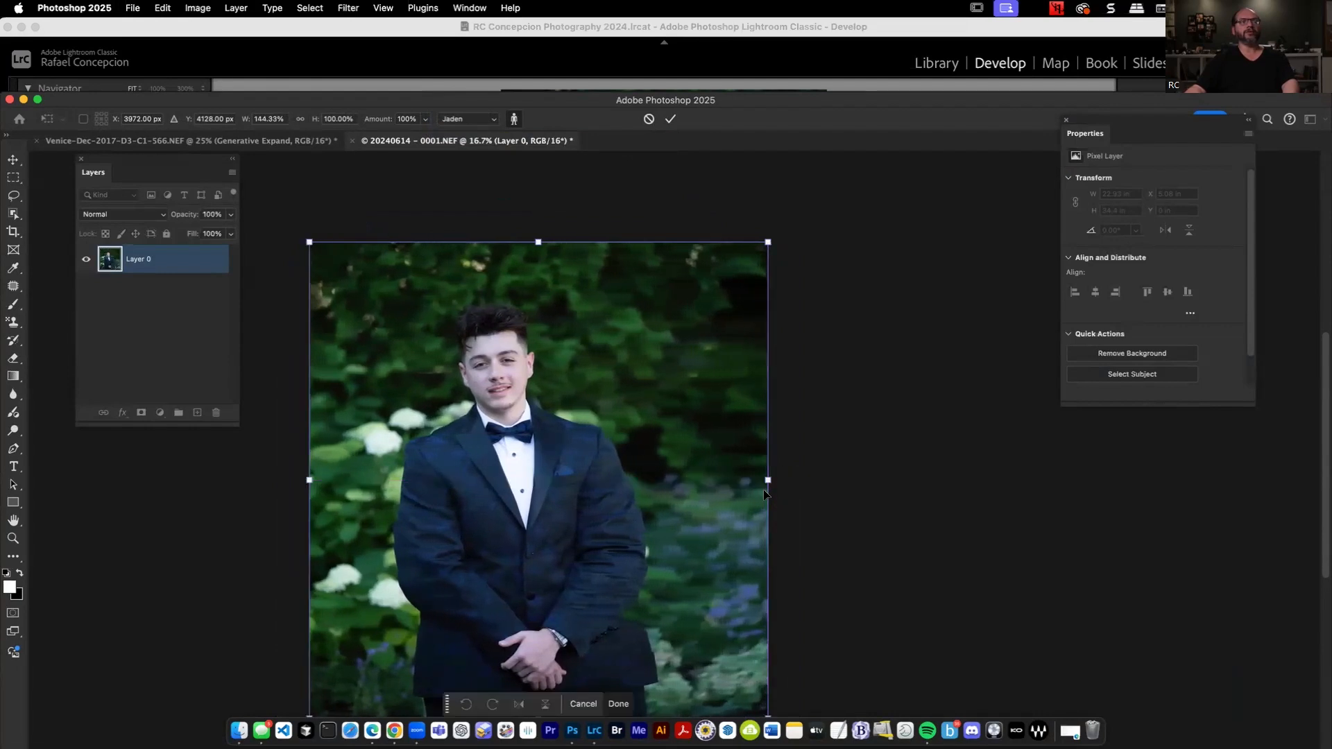
key("Escape")
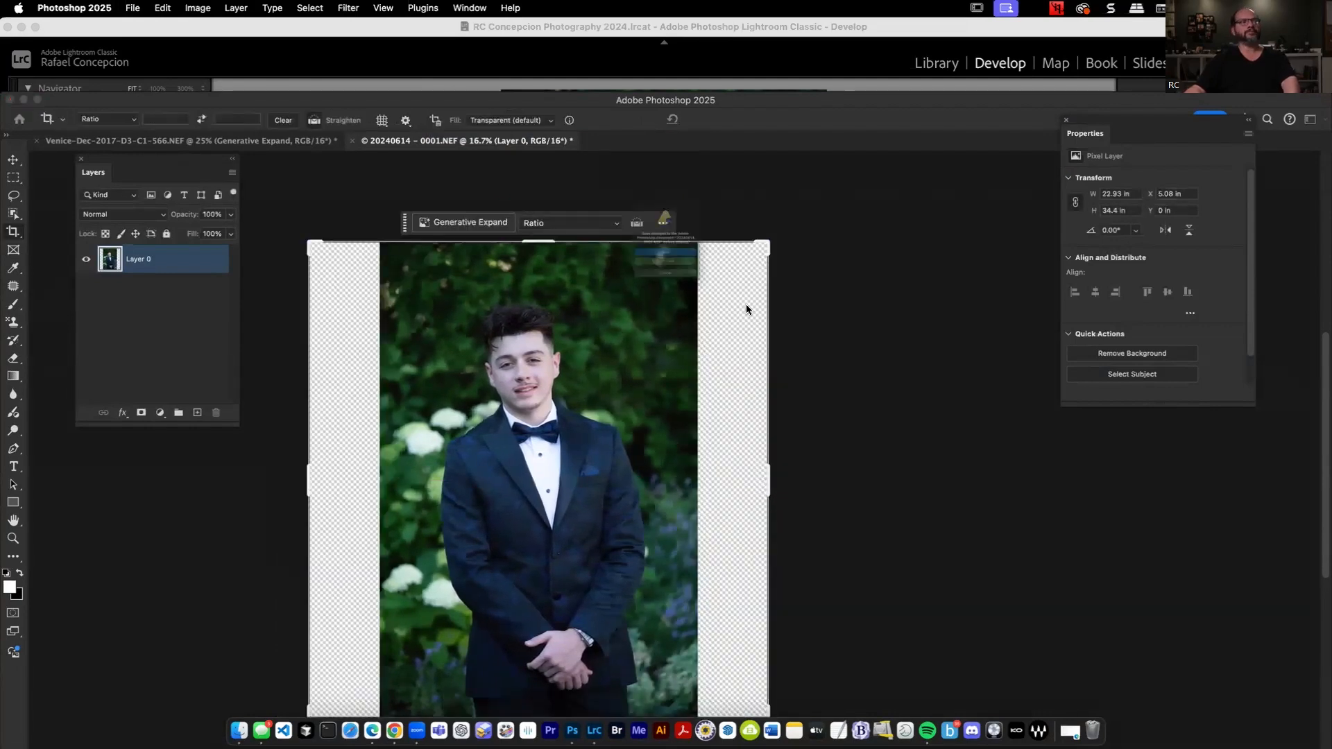
Close the tuxedo portrait without saving and switch to the Hailuo AI page in Chrome.
key("super+w")
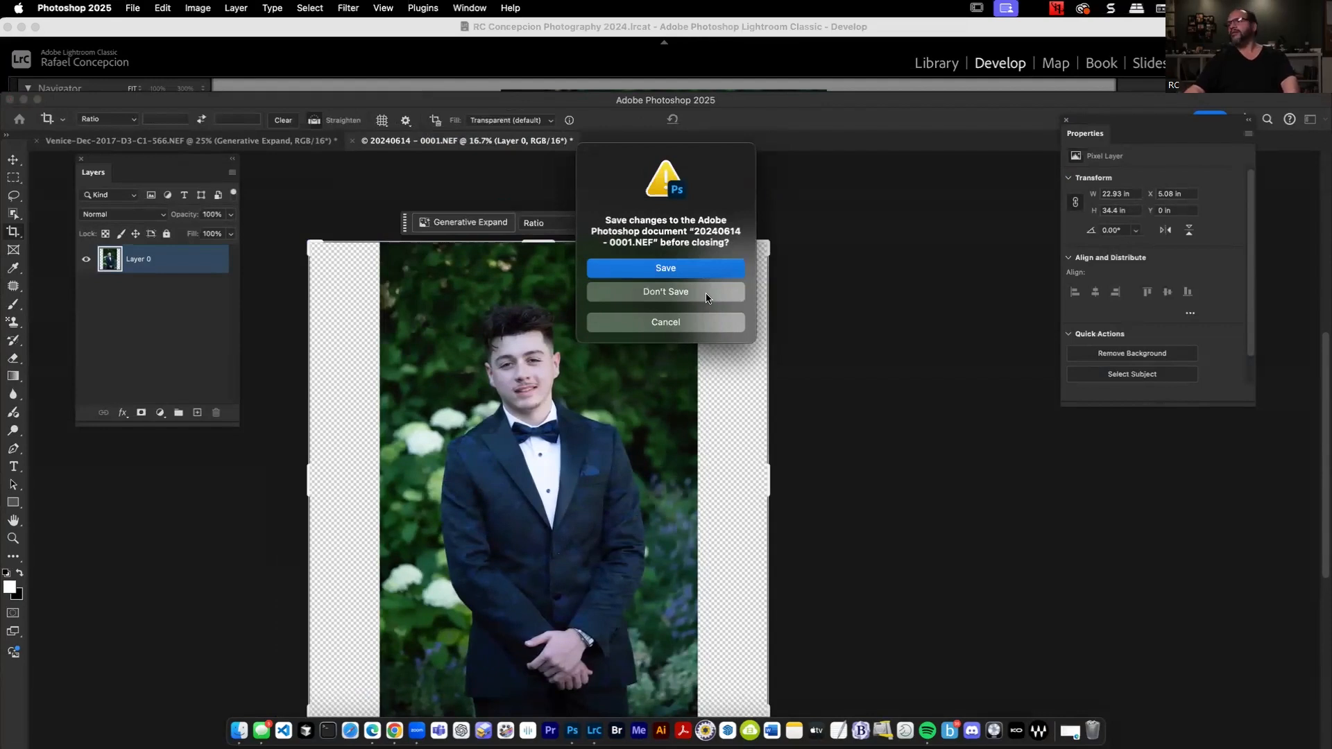
left_click(707, 299)
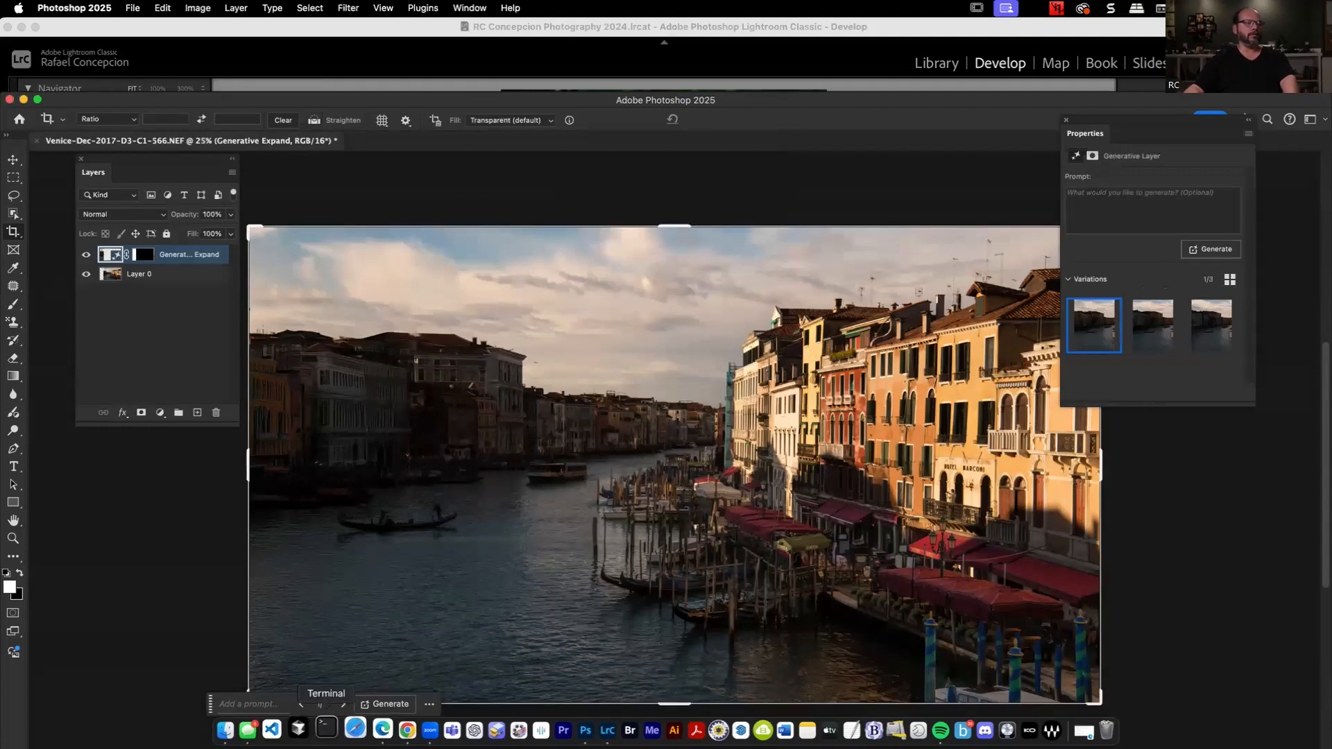
left_click(394, 731)
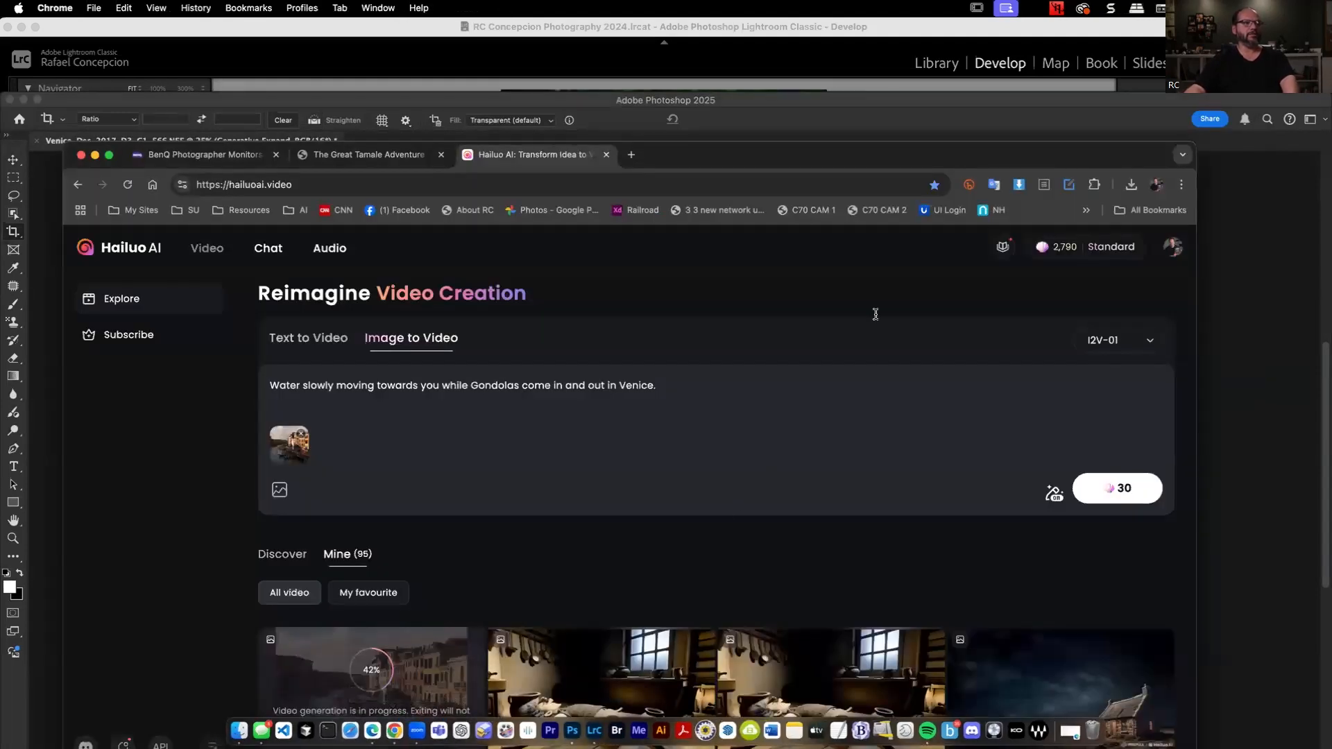
Go from the Great Tamale Adventure post to the blog's home page and open the featured post "The Last Potato – An Irish Lament".
left_click_drag(649, 149, 658, 14)
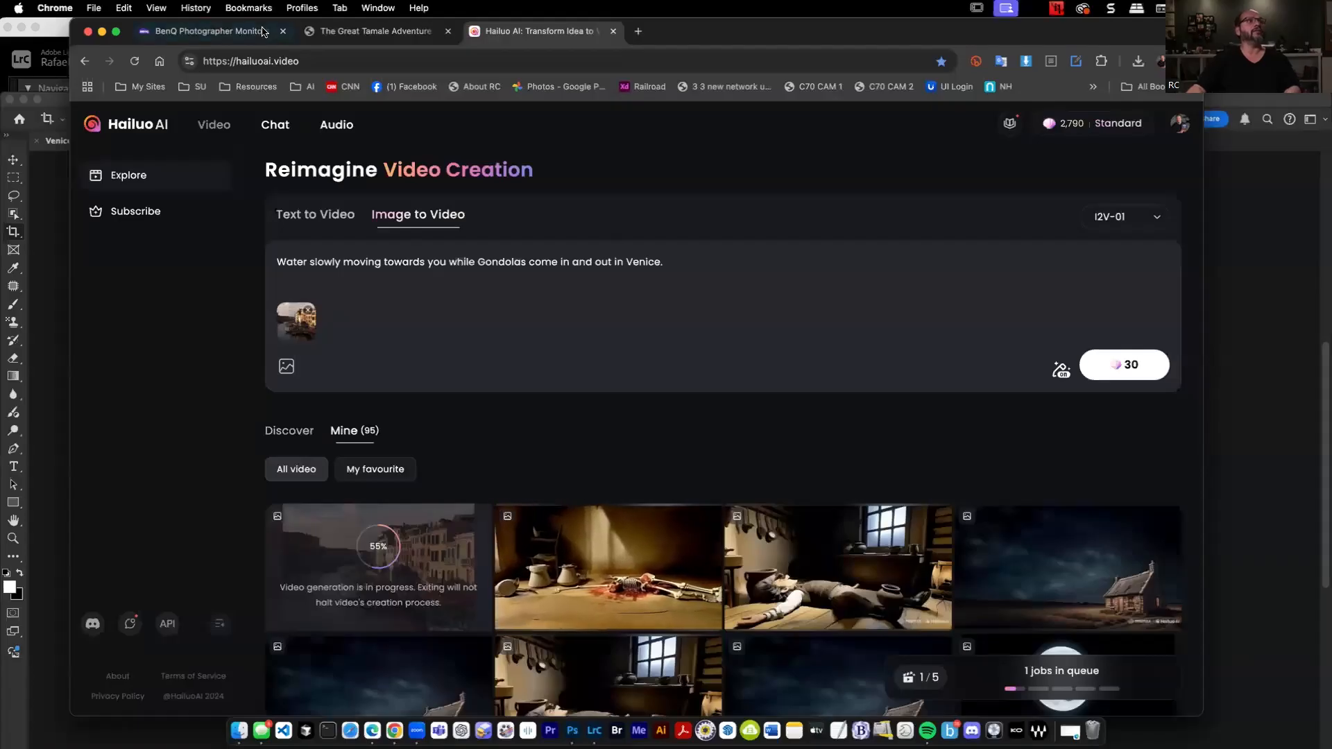
left_click(346, 33)
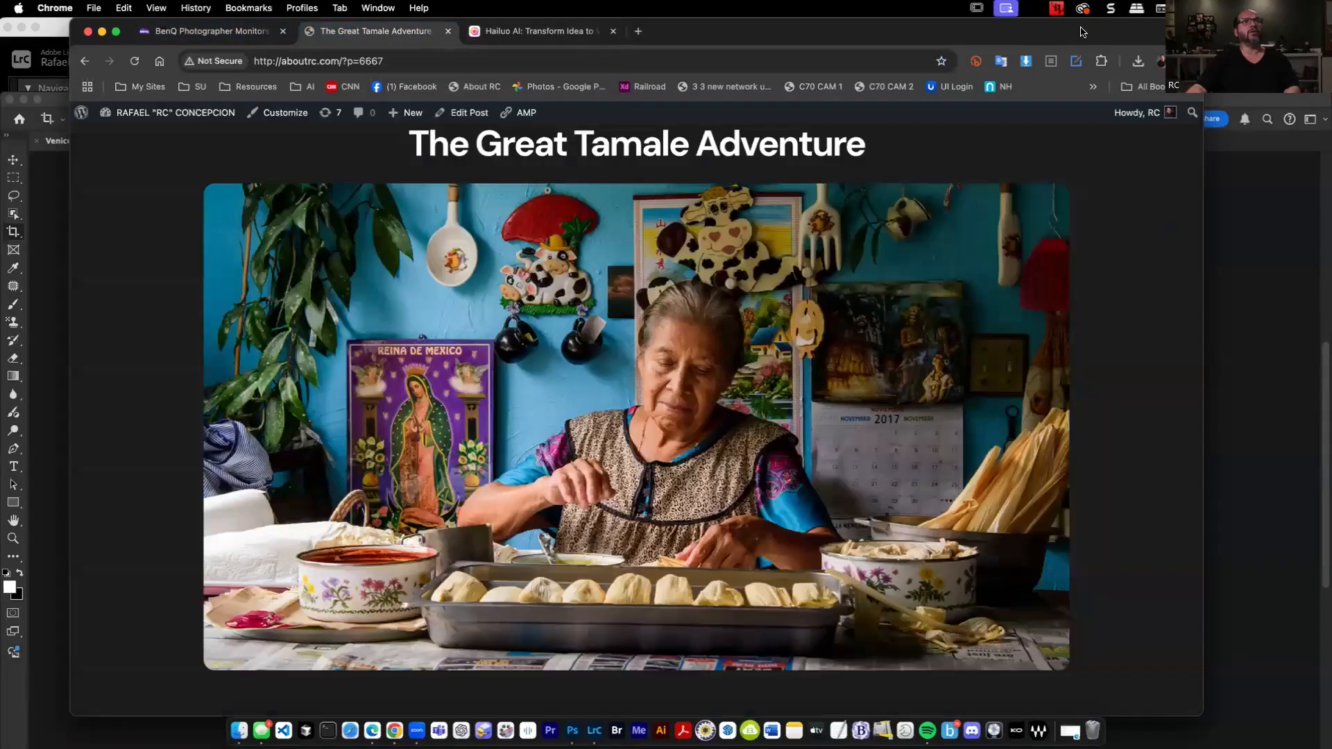
left_click_drag(988, 38, 986, 119)
scroll(479, 264, "up", 3)
scroll(479, 263, "down", 1)
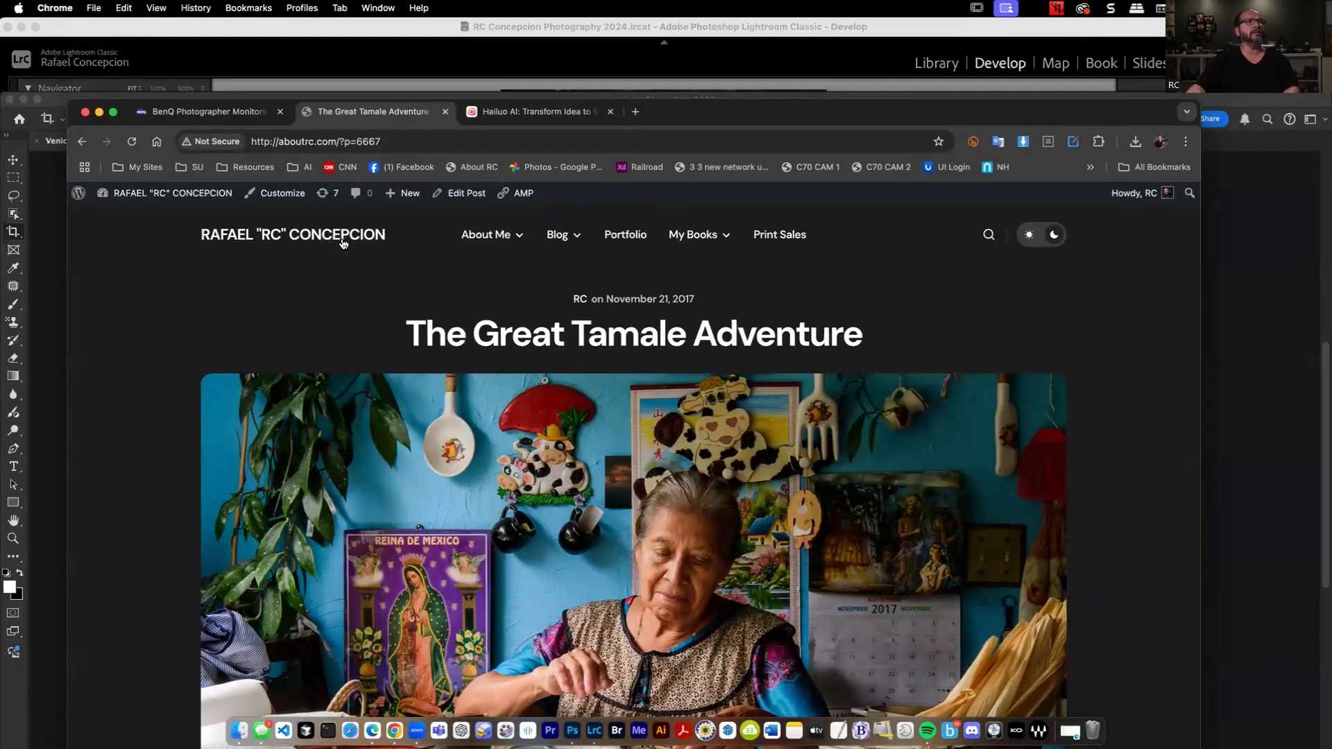
left_click(333, 240)
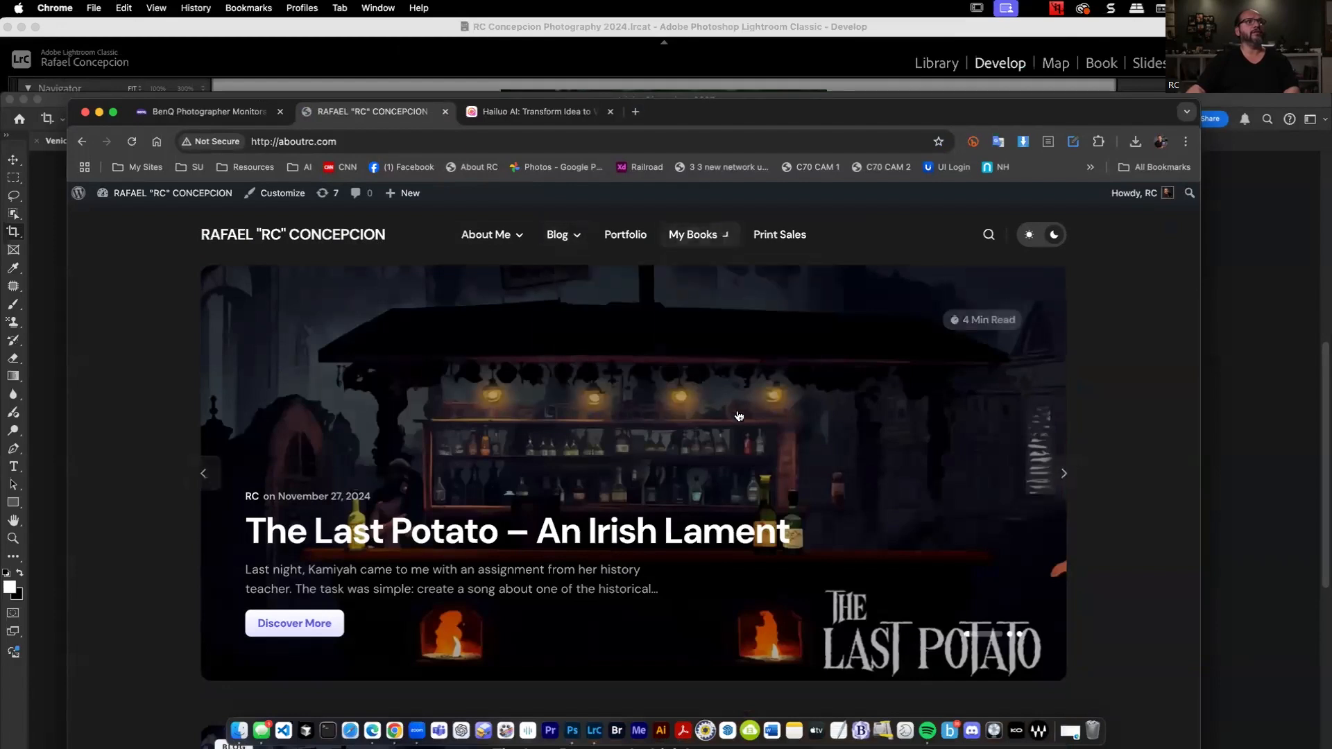
left_click(294, 623)
Look through the Last Potato post, from the Wild Rover inspiration and the visuals made with Hailuo AI and Photoshop to the finished video.
left_click_drag(902, 104, 866, 36)
scroll(914, 310, "down", 15)
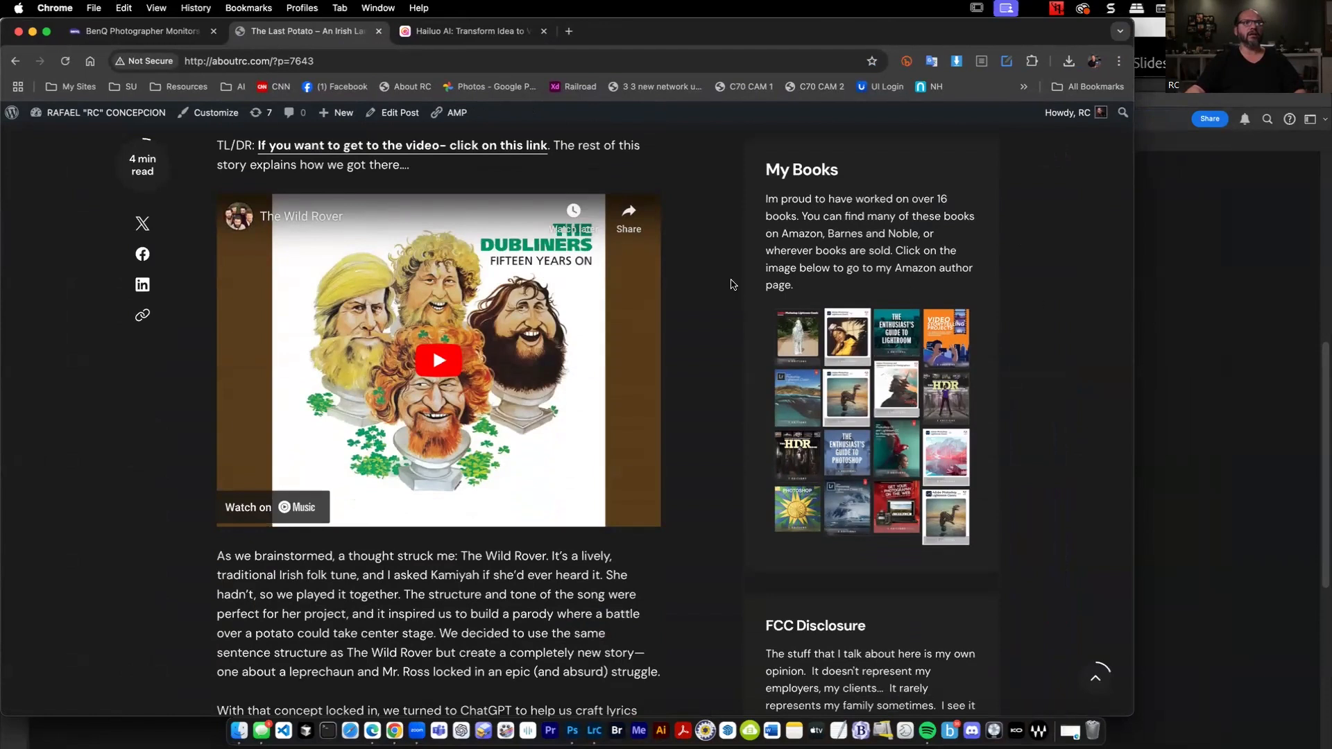
scroll(721, 281, "down", 10)
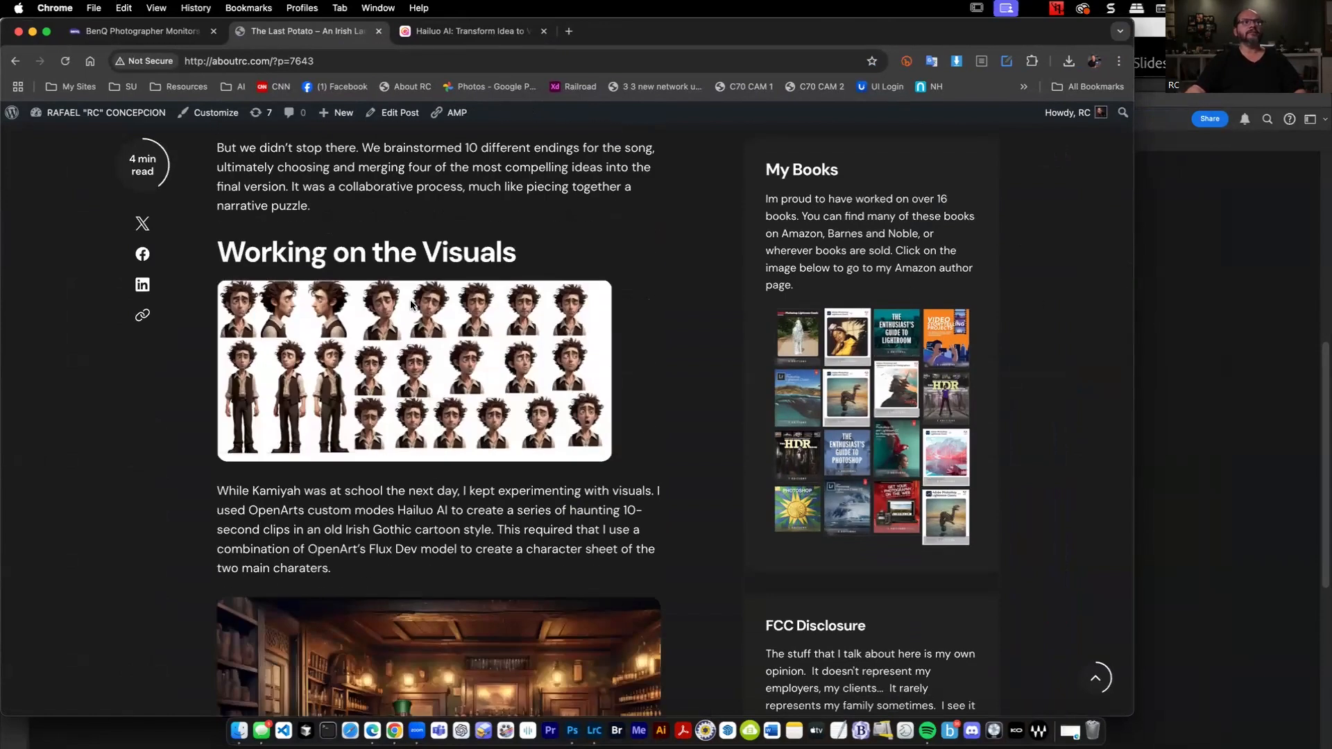
scroll(878, 340, "down", 5)
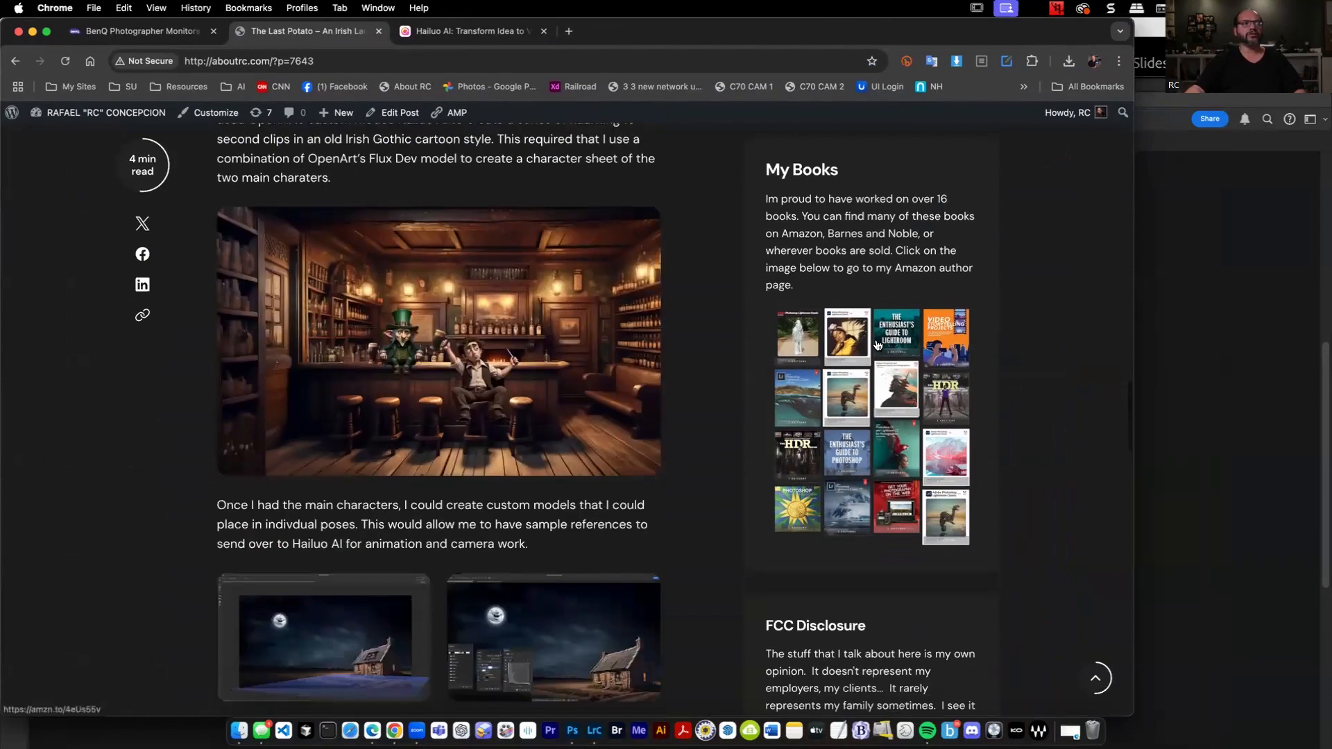
scroll(197, 319, "up", 1)
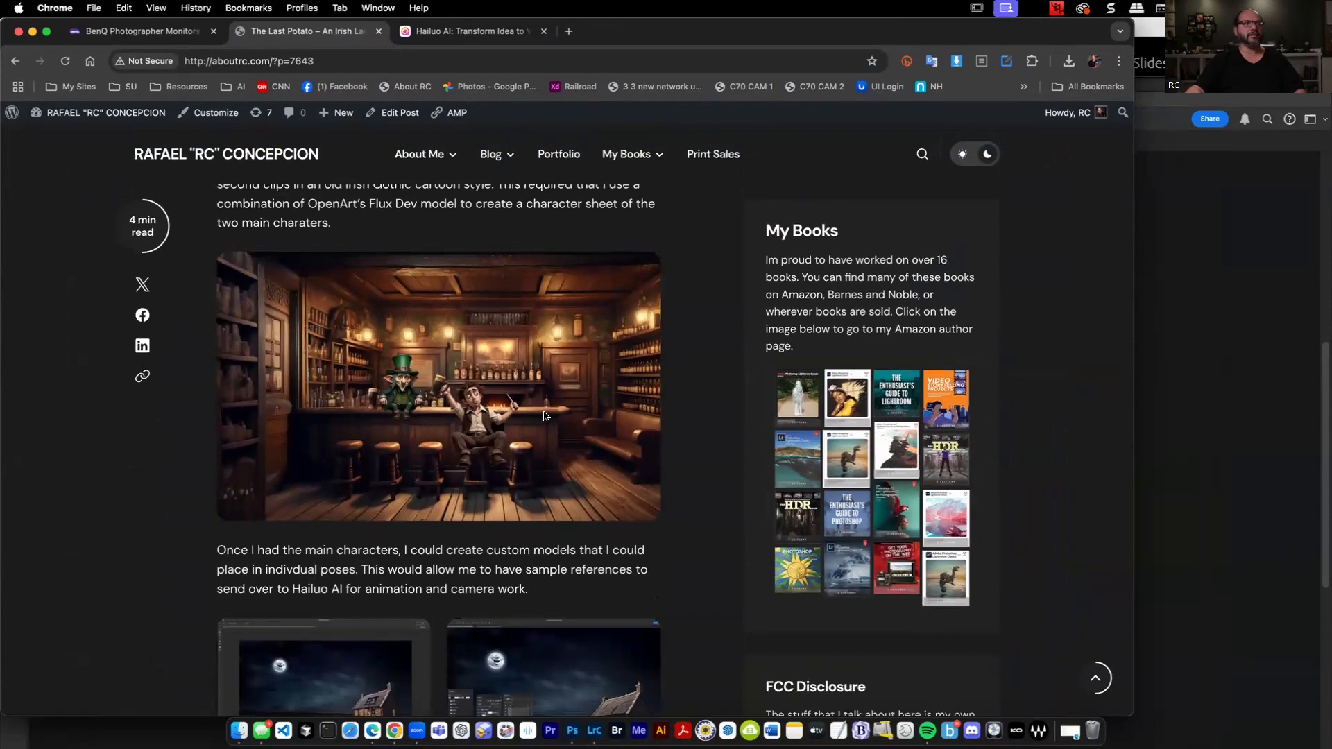
scroll(623, 405, "down", 5)
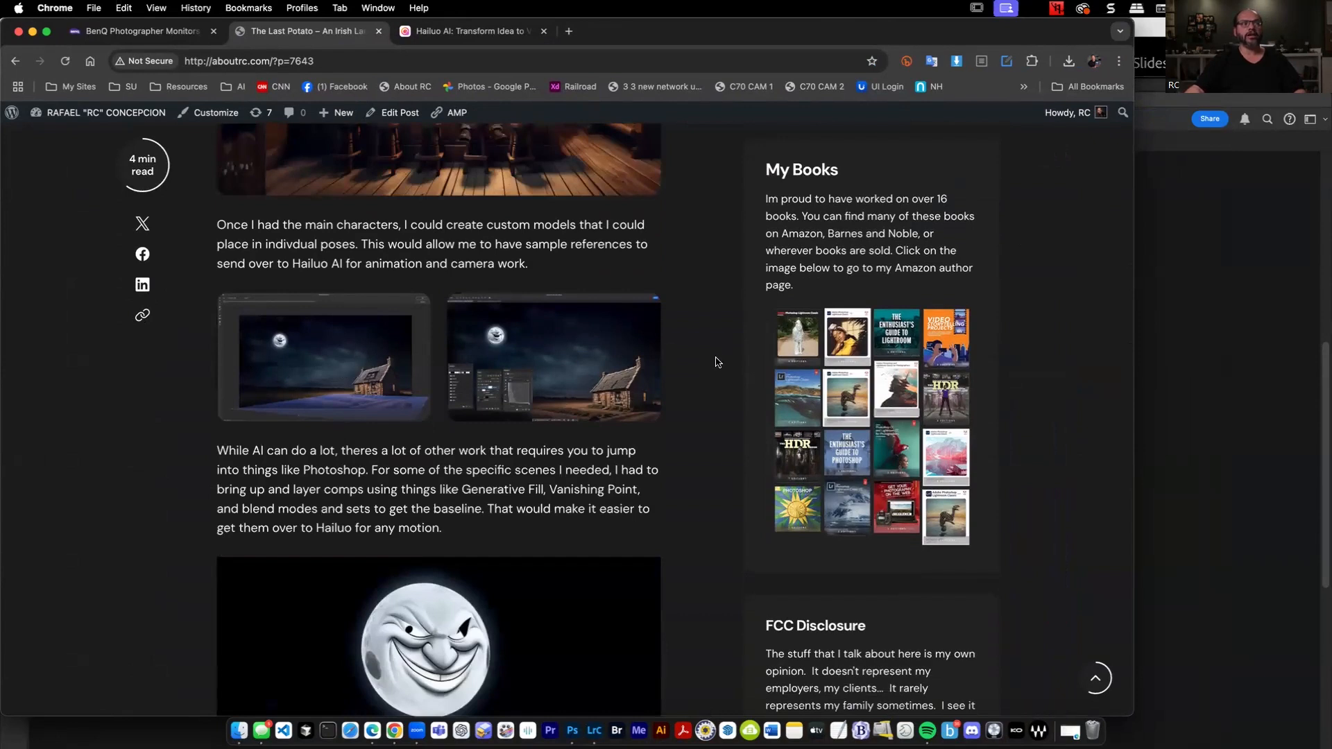
scroll(715, 362, "down", 5)
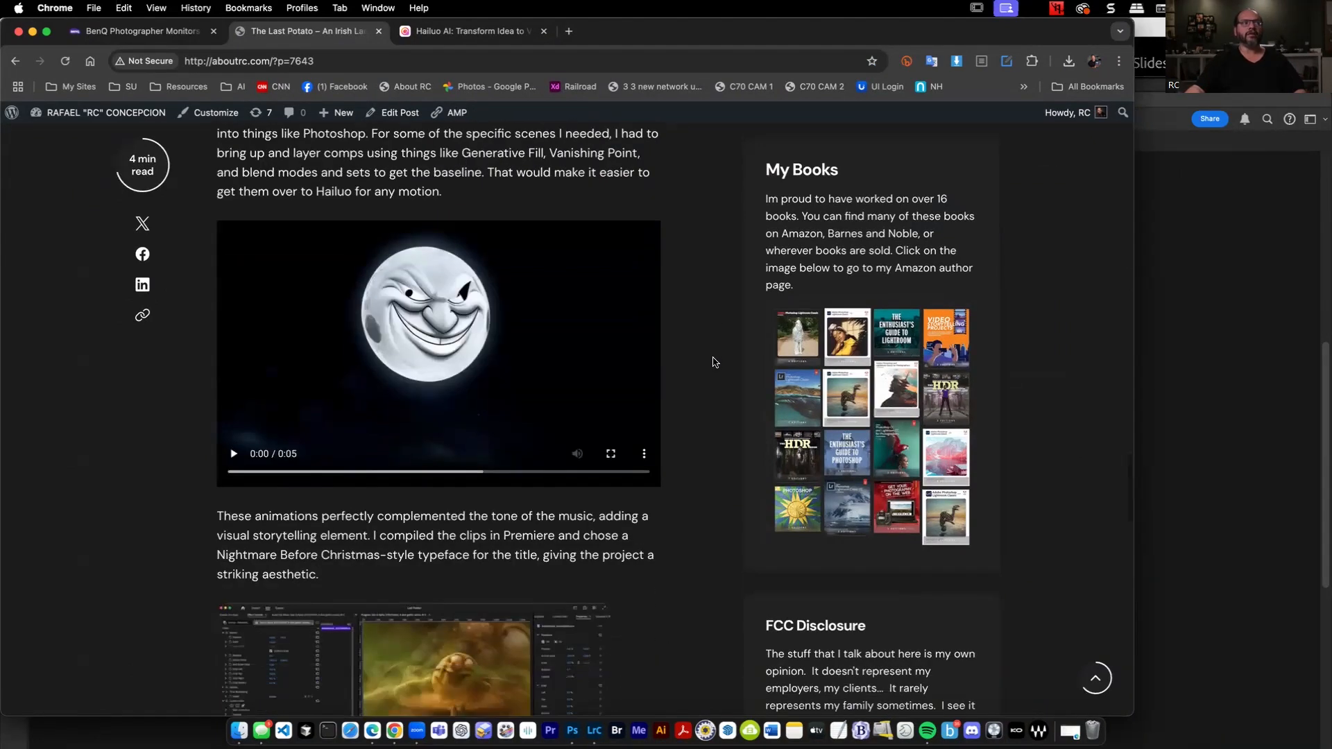
scroll(715, 363, "down", 4)
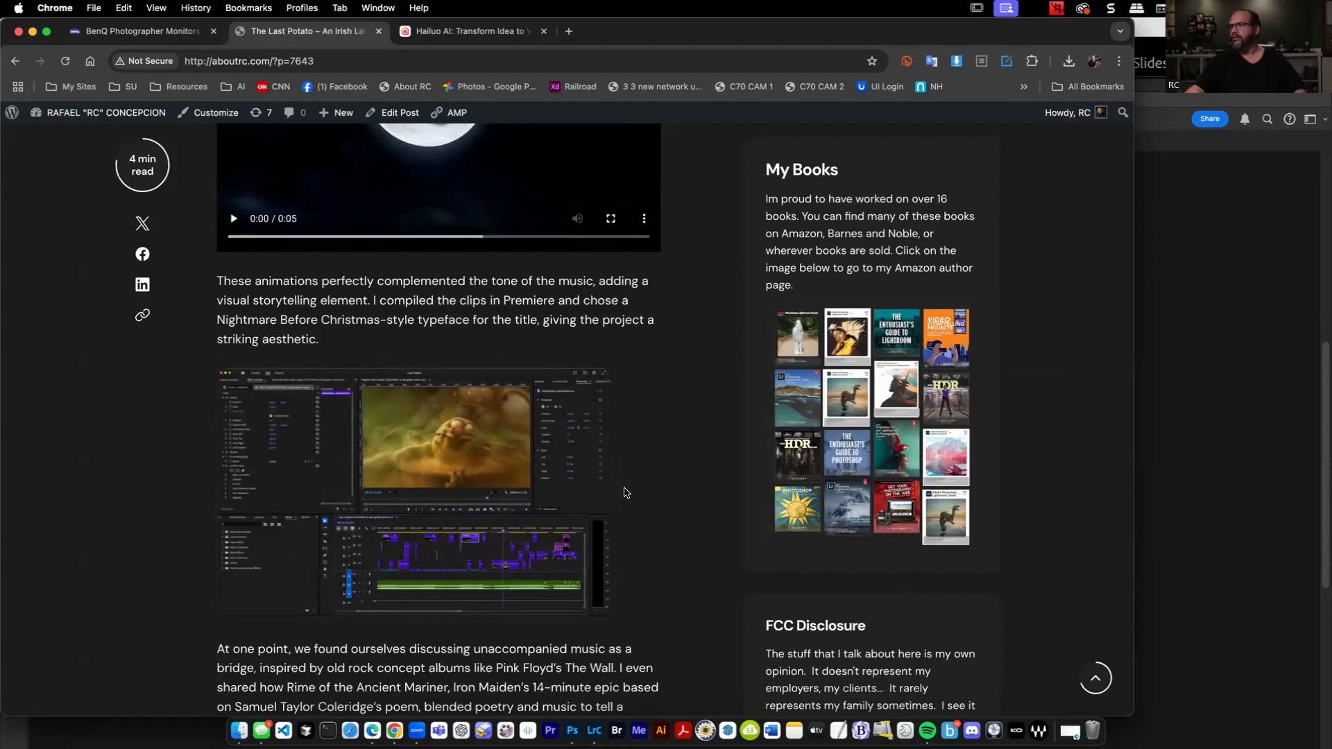
scroll(624, 492, "down", 8)
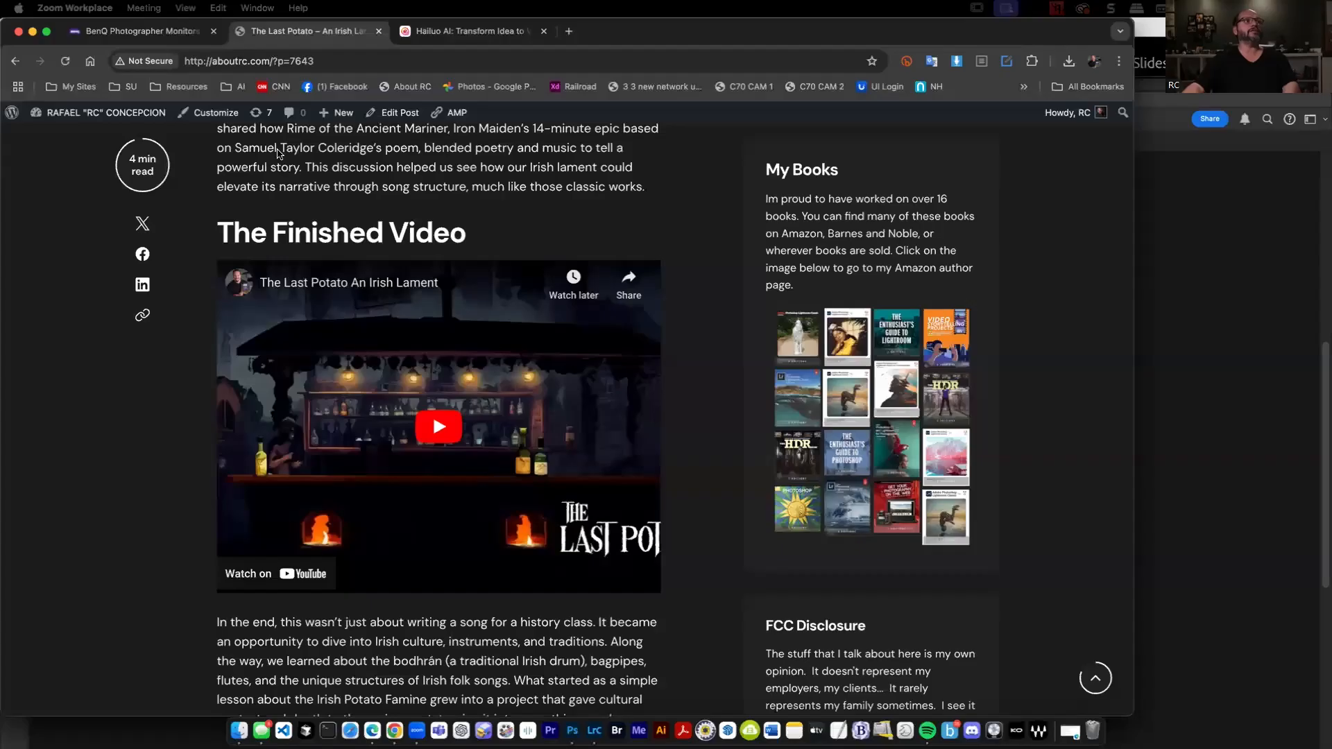
Play the finished Last Potato video in the post, turn its sound off and skip ahead through it to about 1:40.
left_click(261, 64)
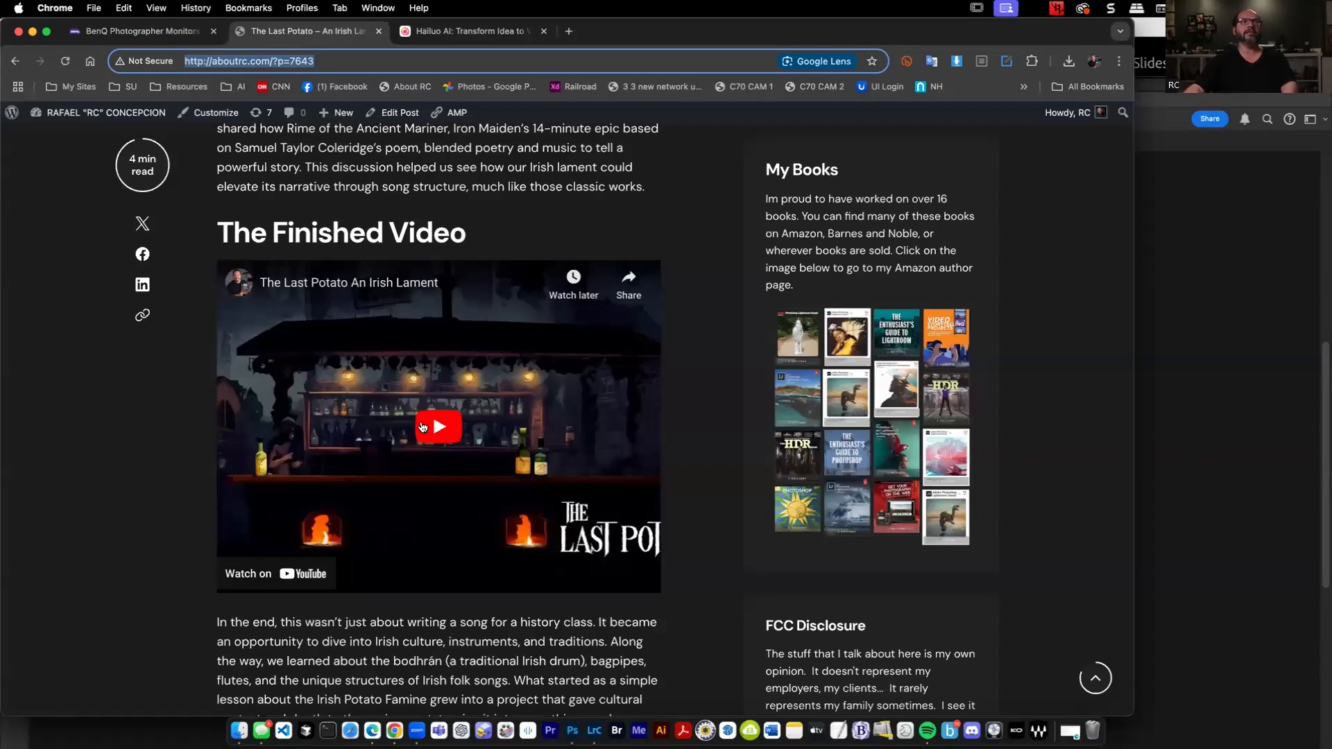
left_click(451, 440)
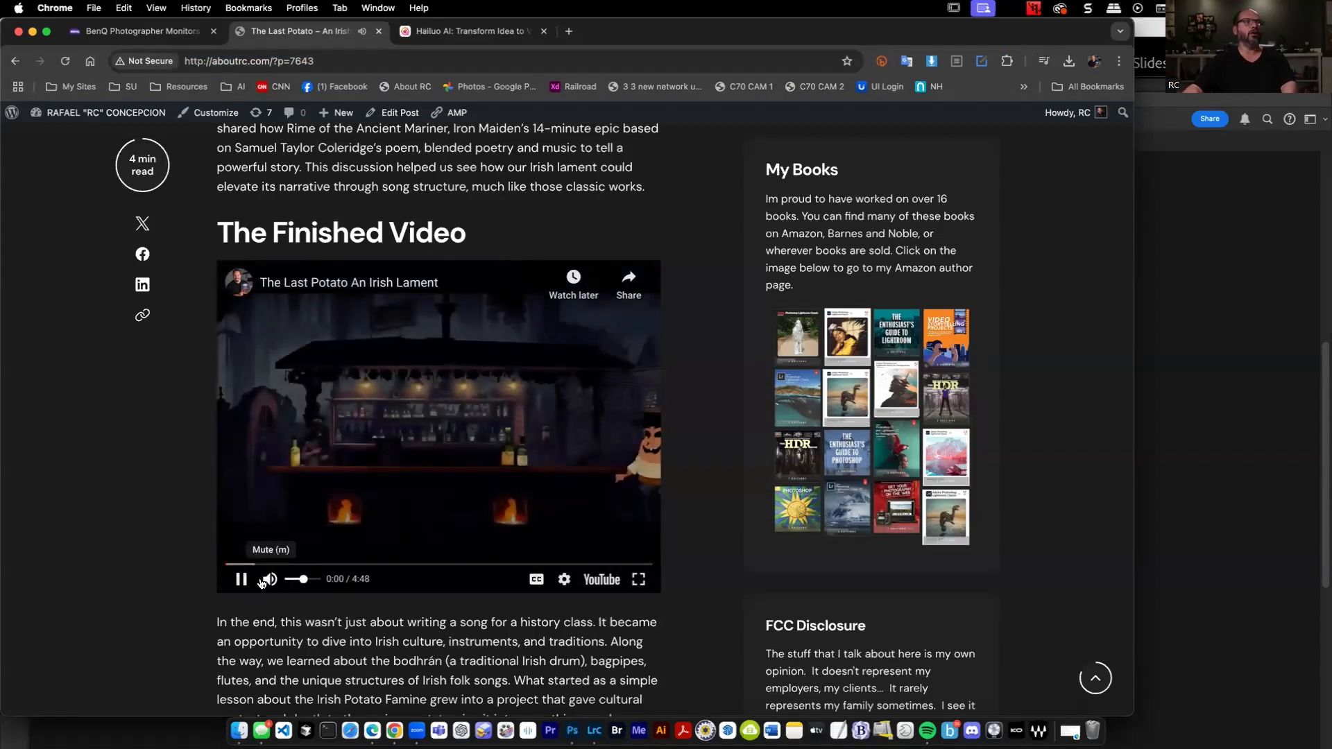
left_click_drag(299, 580, 292, 580)
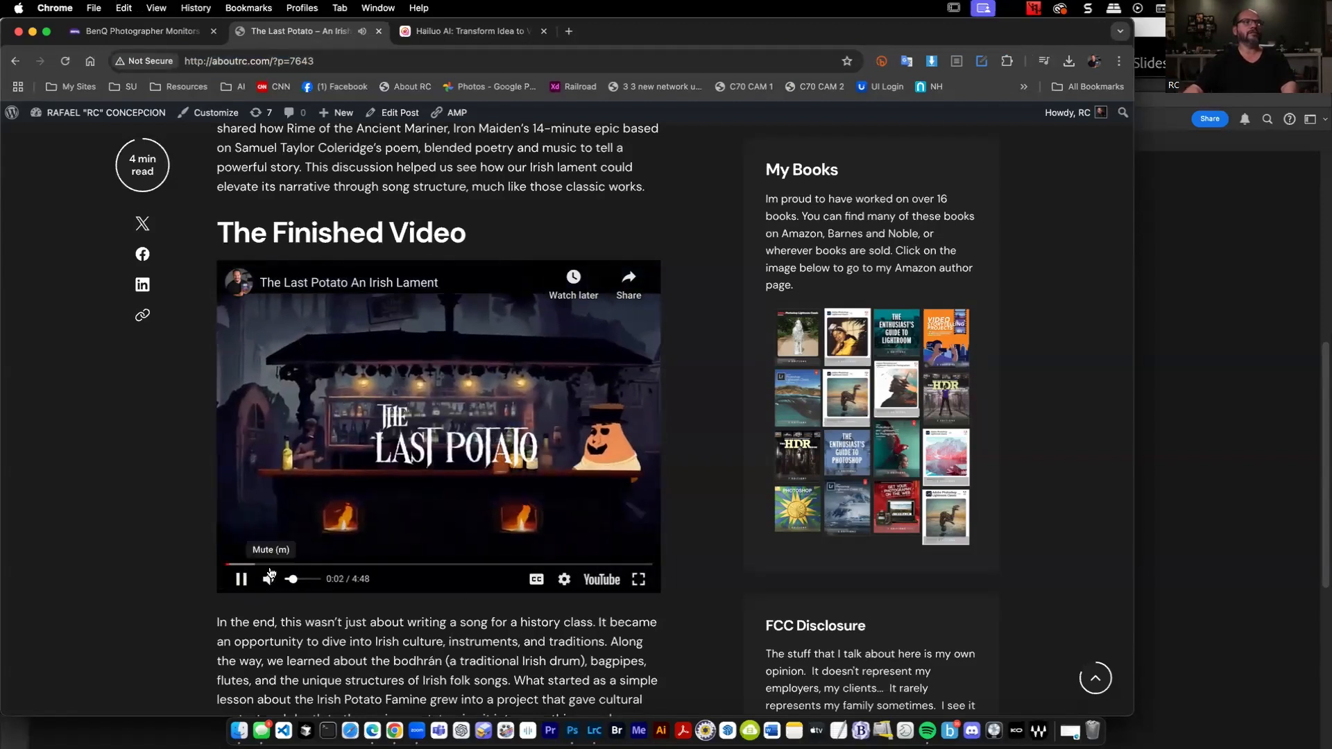
left_click(245, 565)
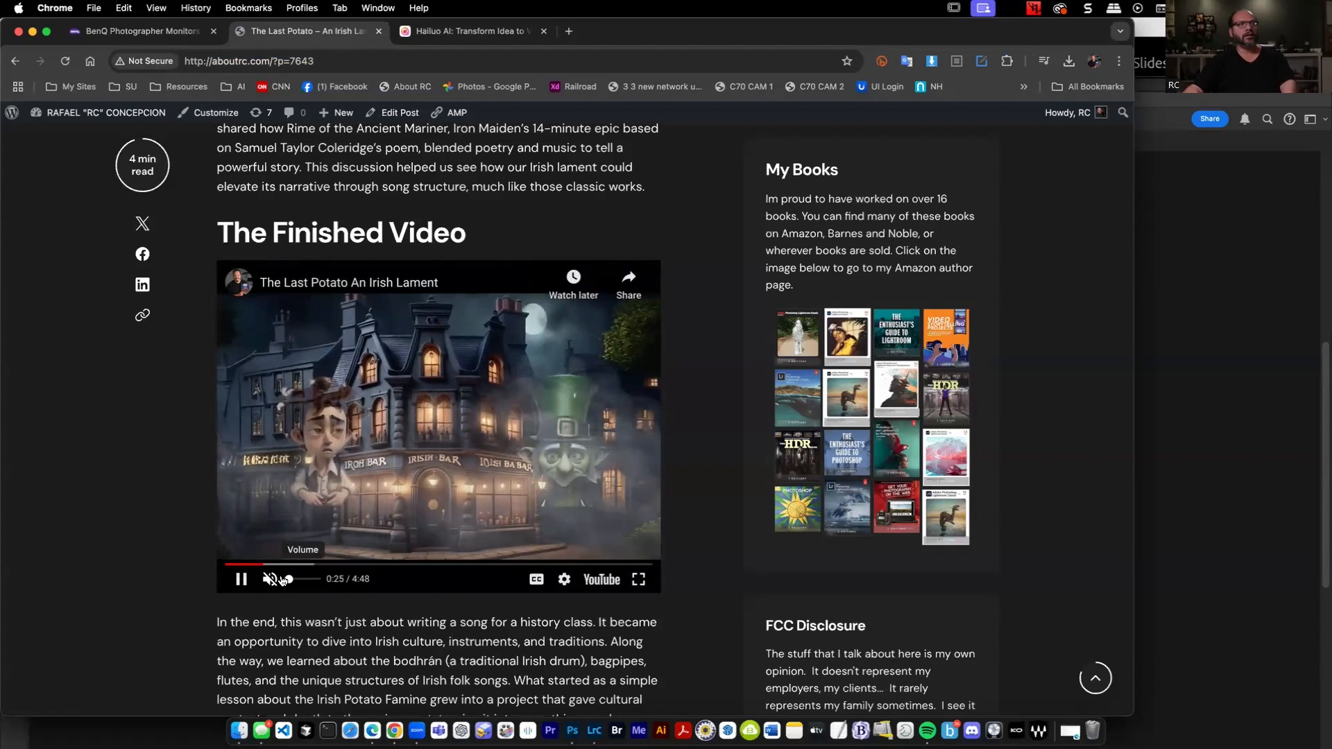
left_click(298, 565)
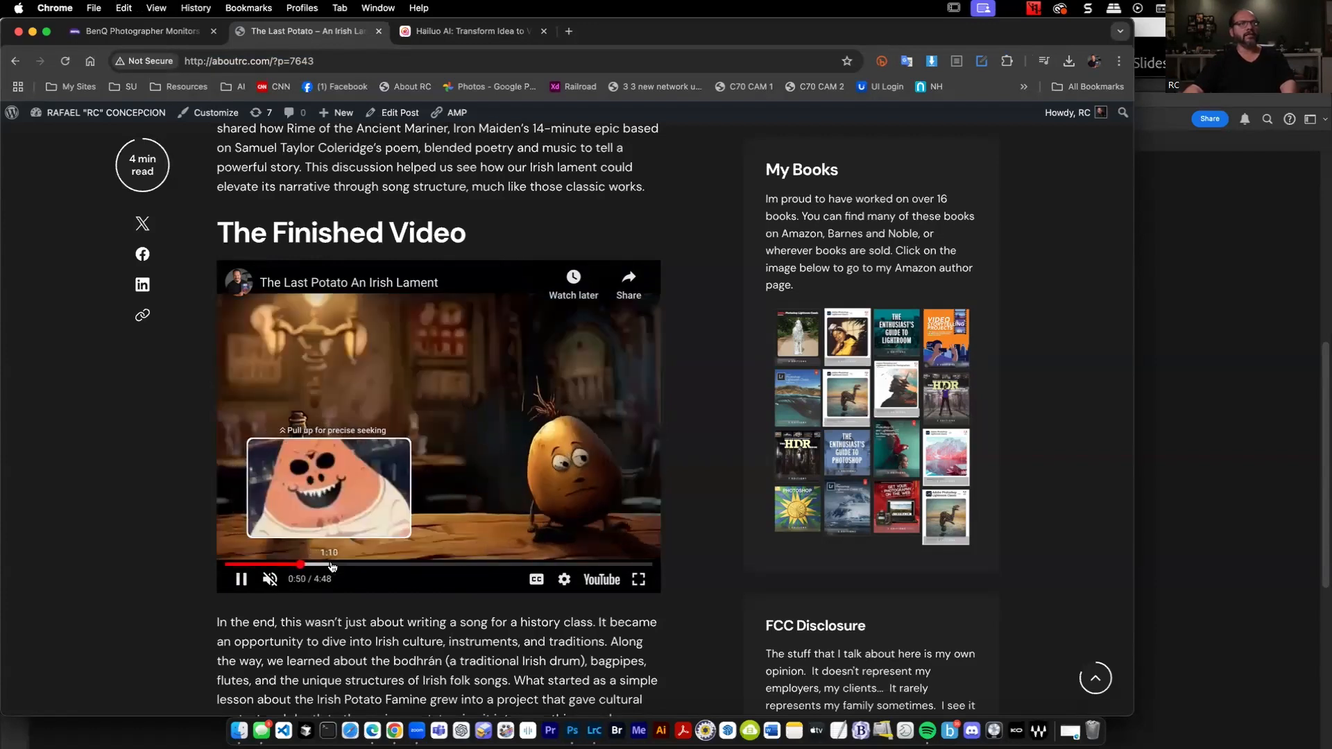
left_click(333, 567)
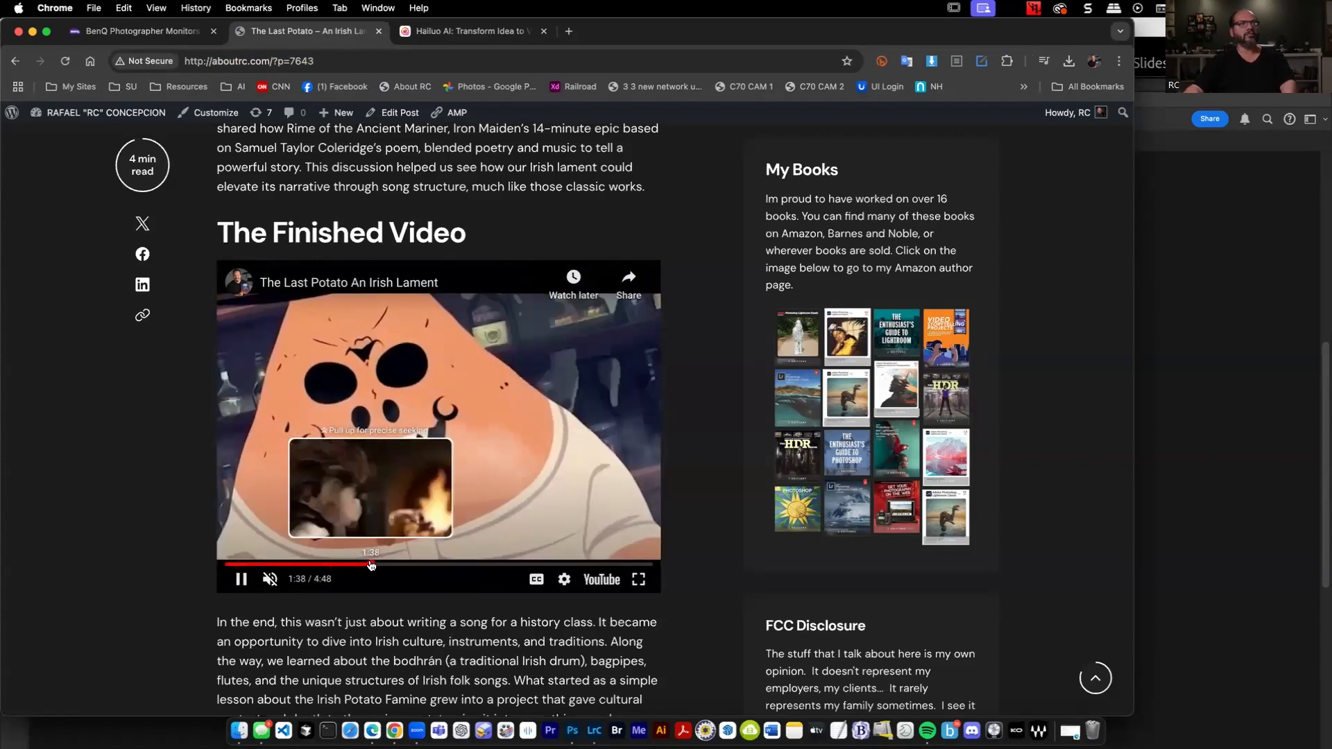
left_click(371, 565)
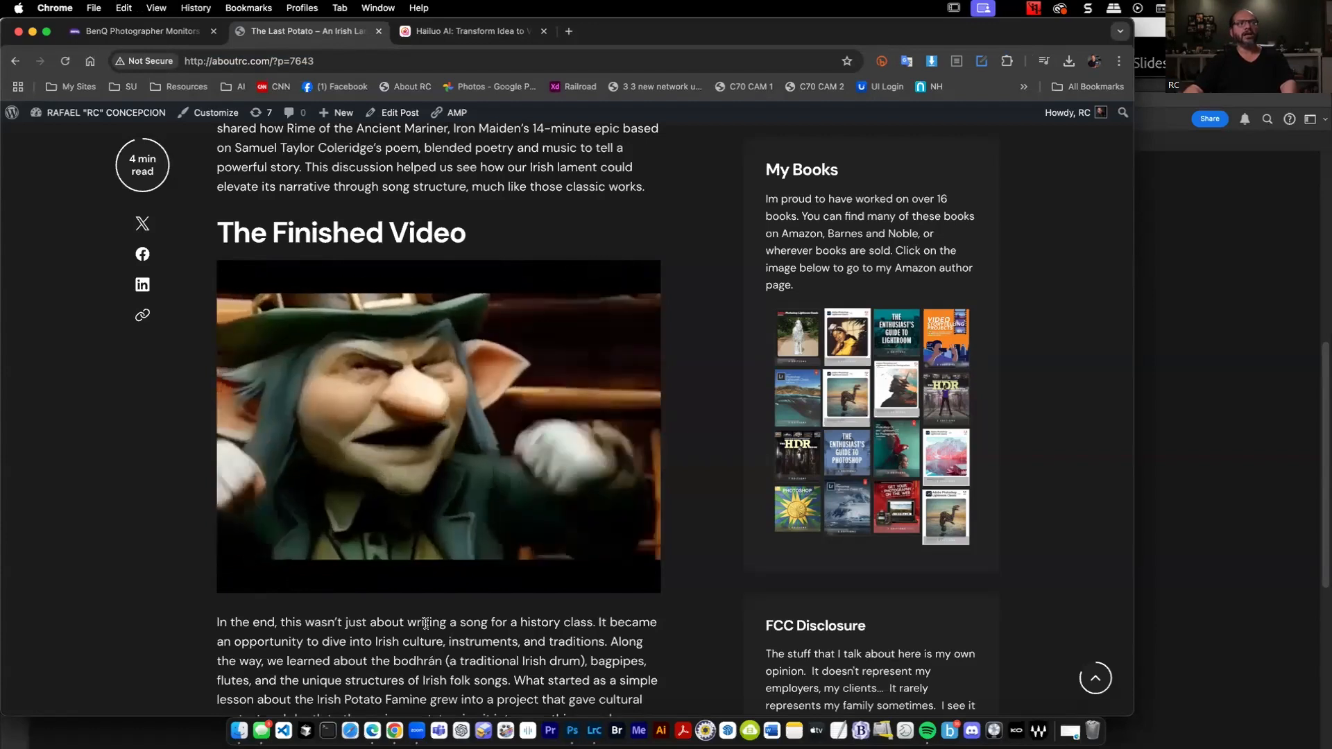
mouse_move(392, 584)
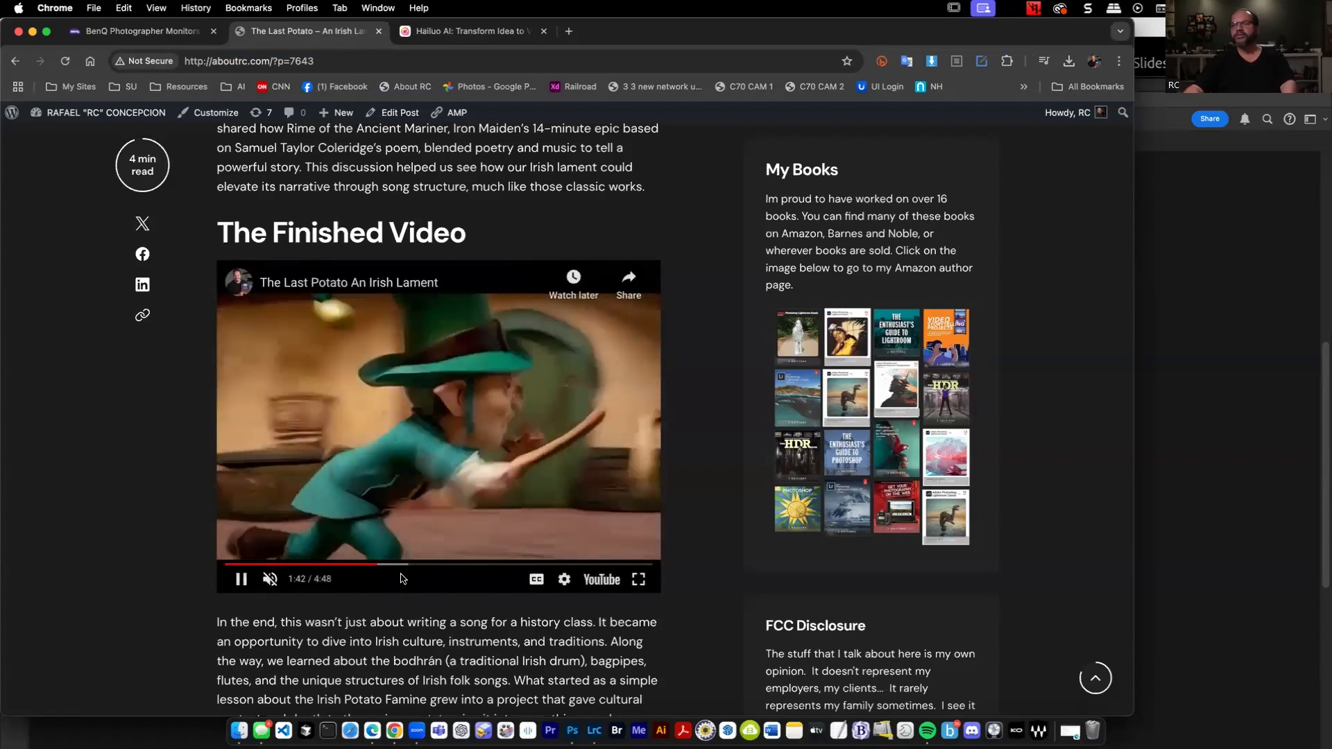